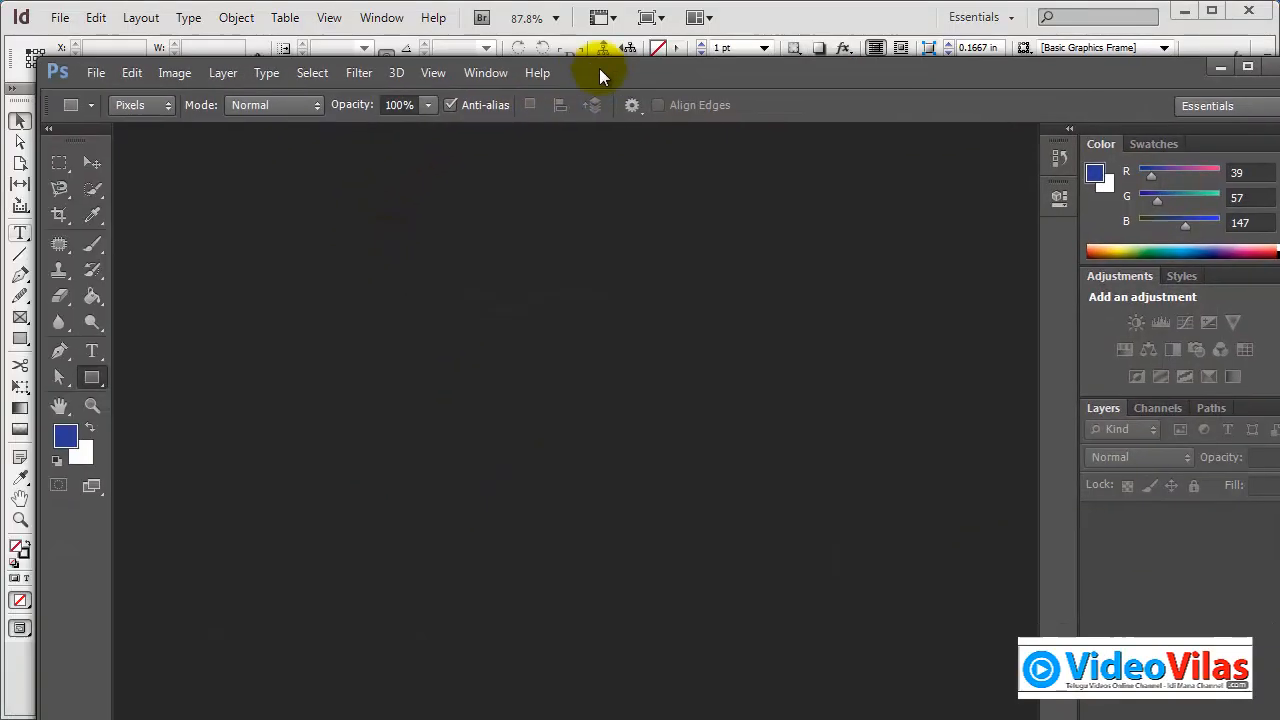
Step: In Photoshop, create a new document with the Default Photoshop Size preset and reset the foreground and background colors to their defaults
double_click(599, 72)
left_click(70, 14)
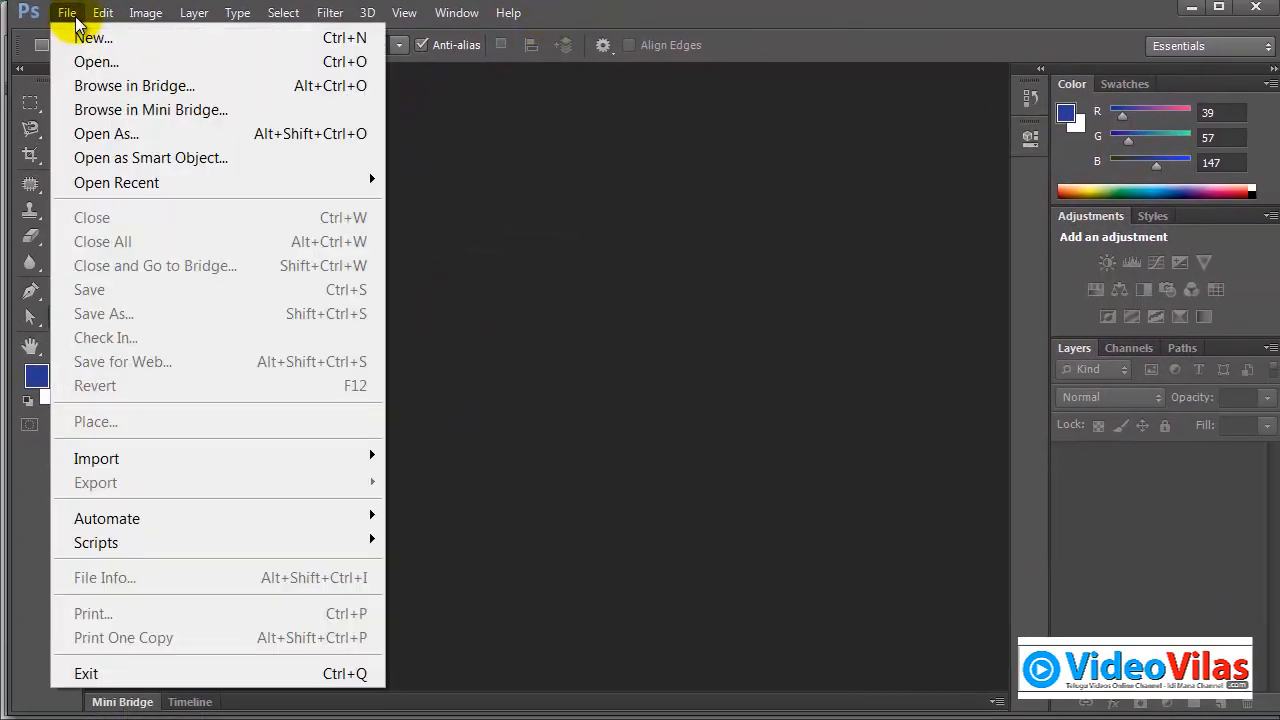
left_click(96, 45)
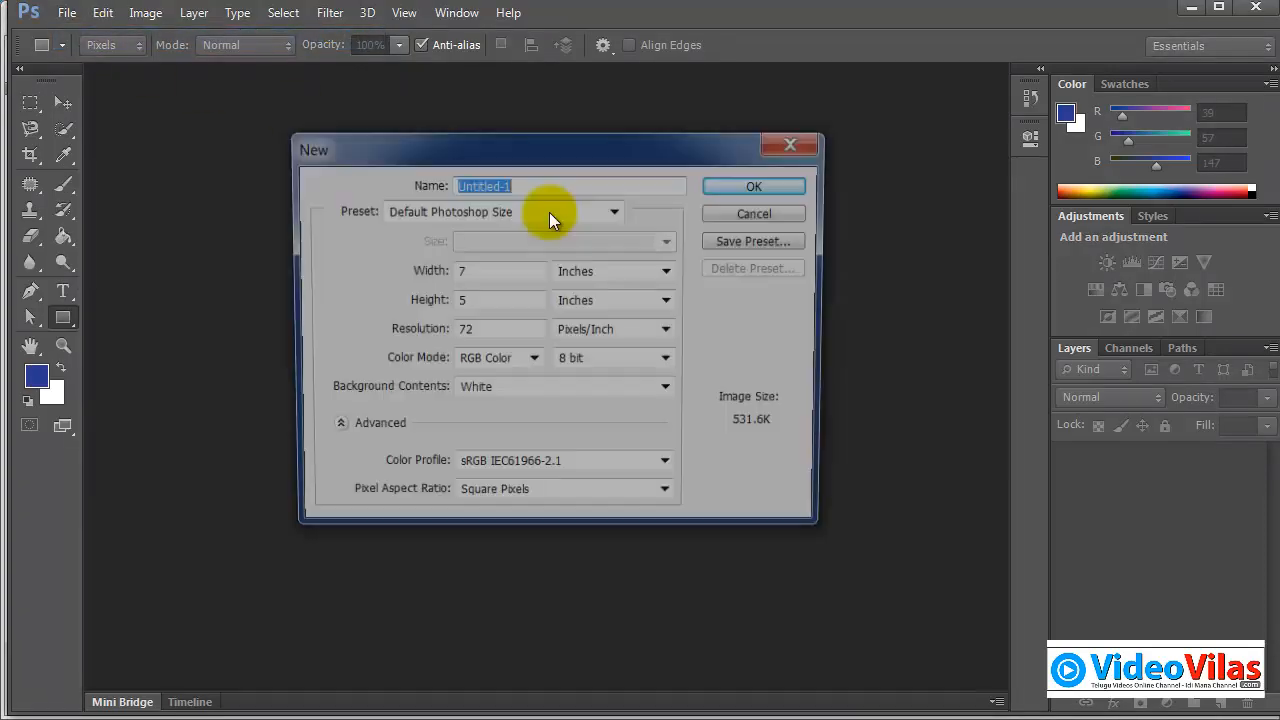
left_click(727, 186)
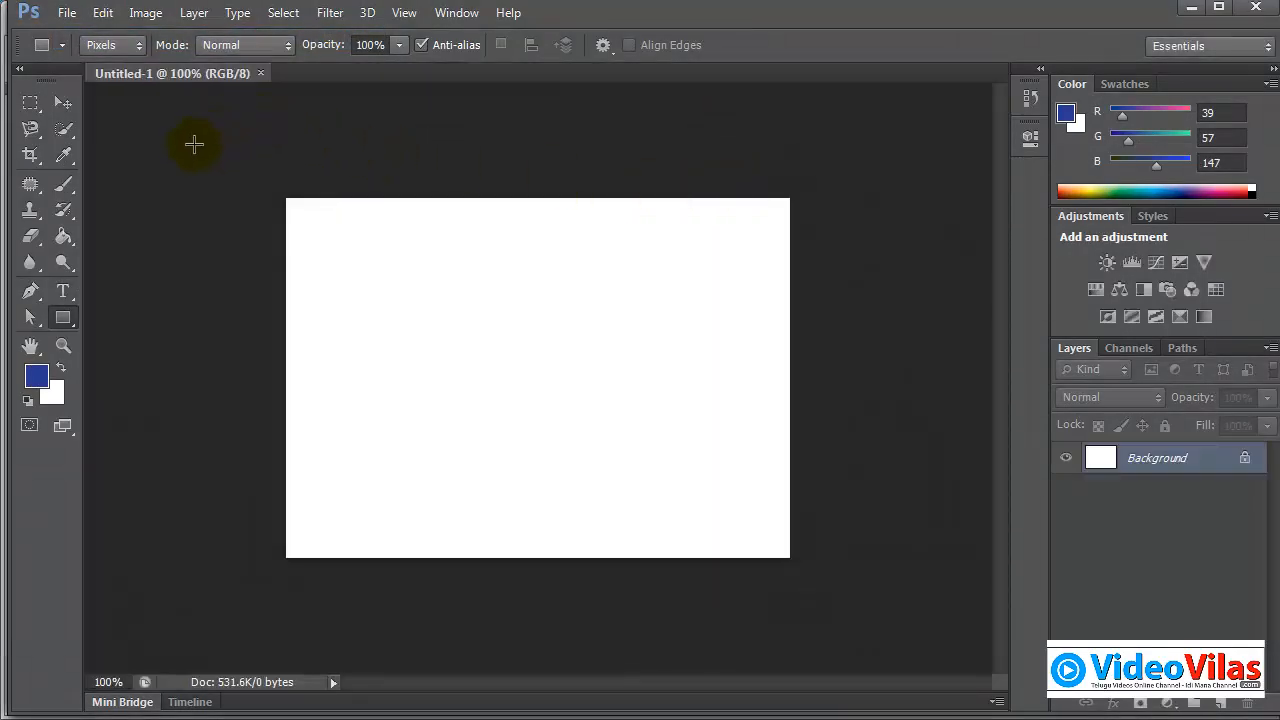
left_click(27, 401)
Step: Start placing an image and browse to the rose photo folder inside the pendrive data folder on General Data (D:)
left_click(68, 14)
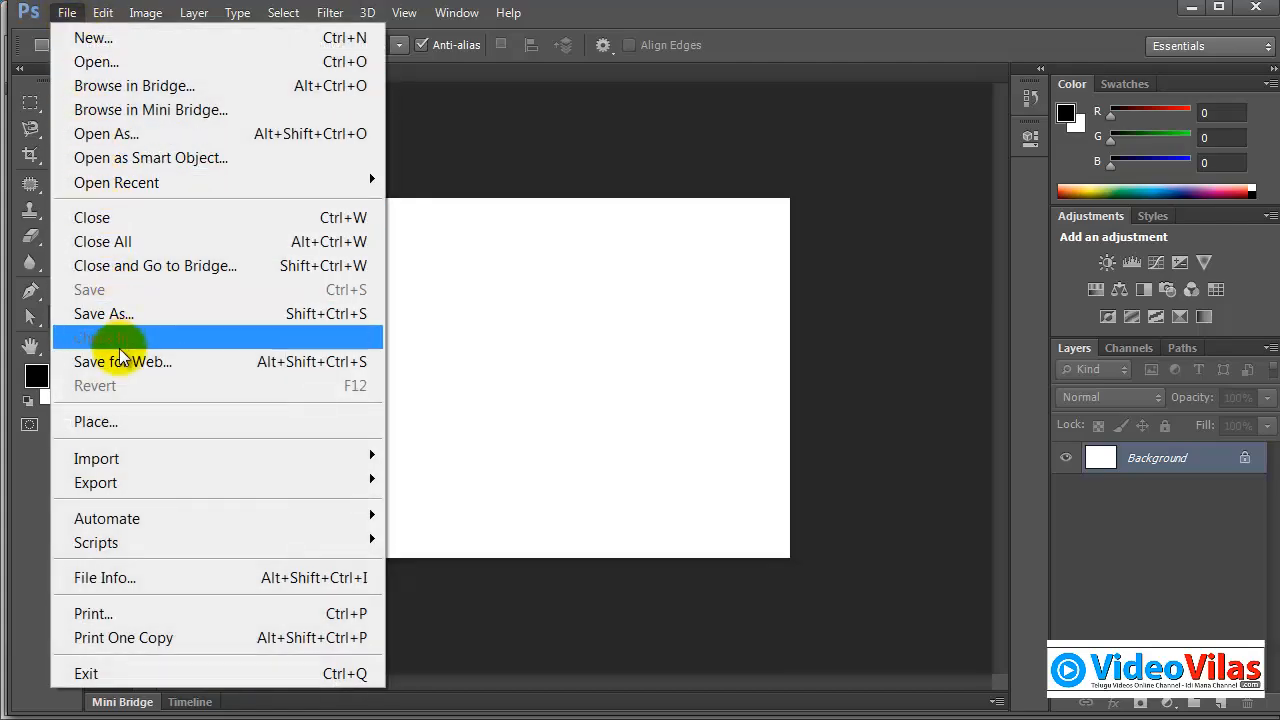
left_click(124, 421)
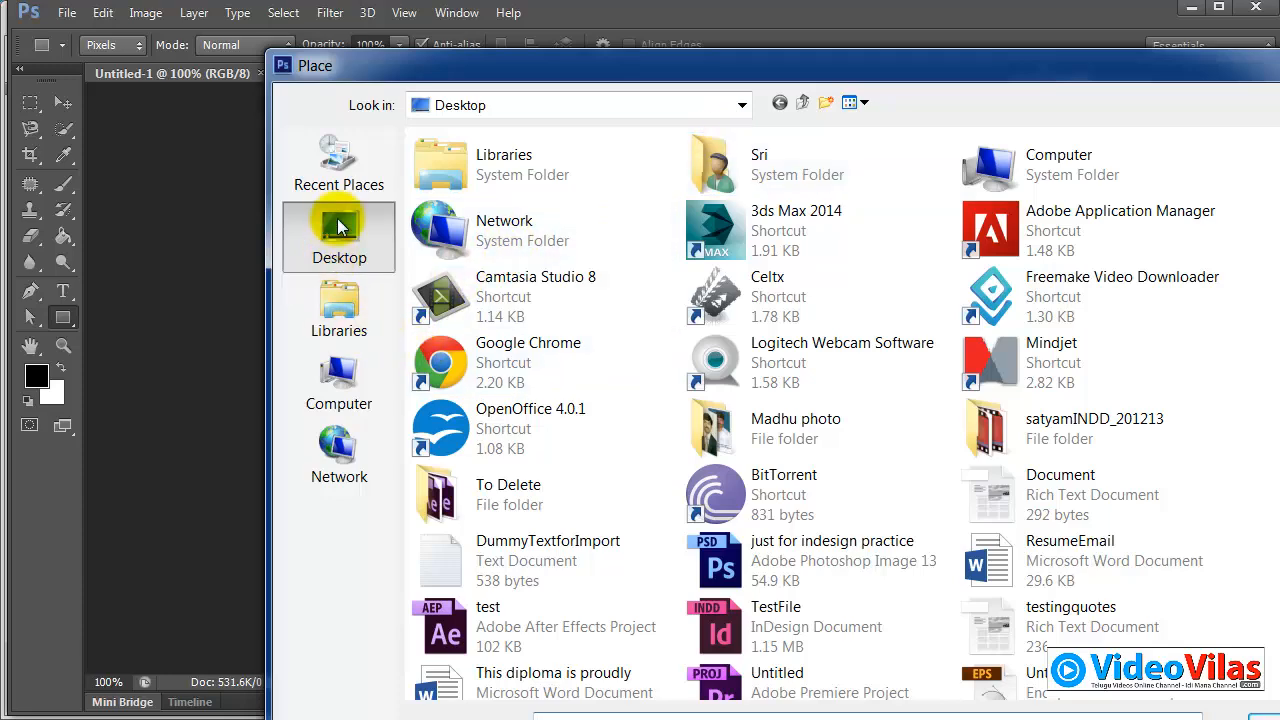
left_click(342, 393)
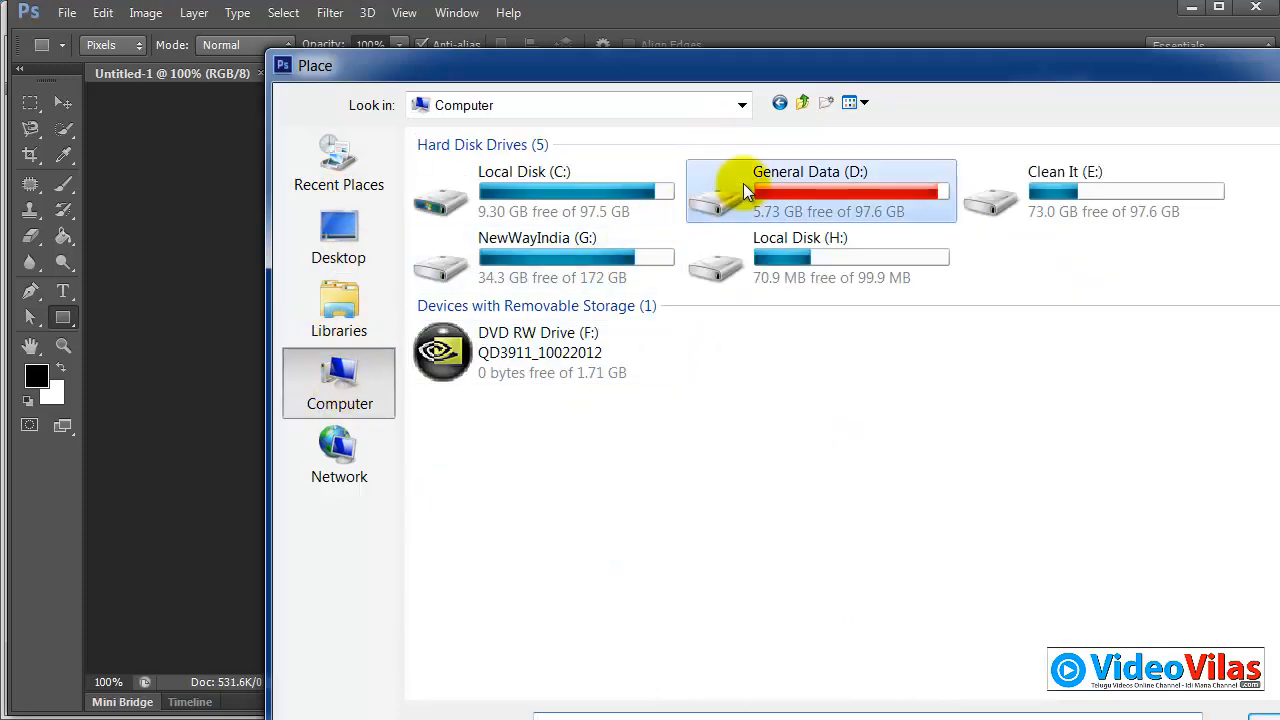
double_click(743, 183)
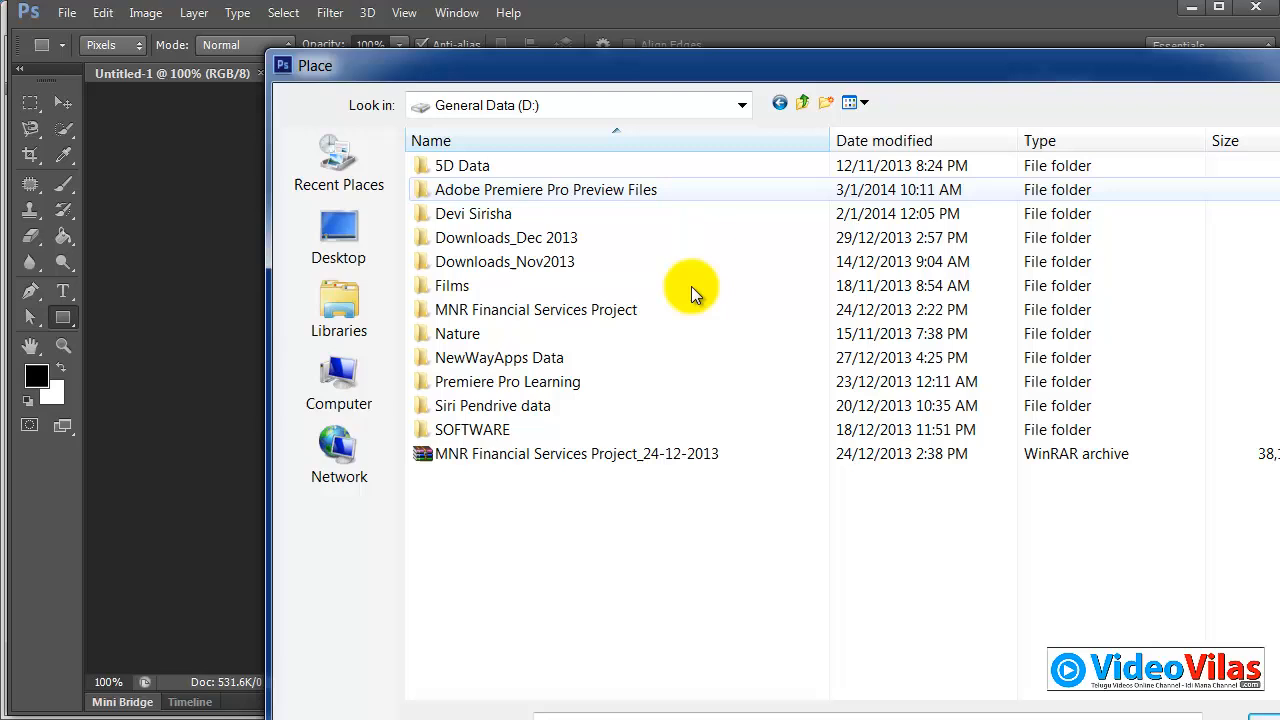
double_click(503, 407)
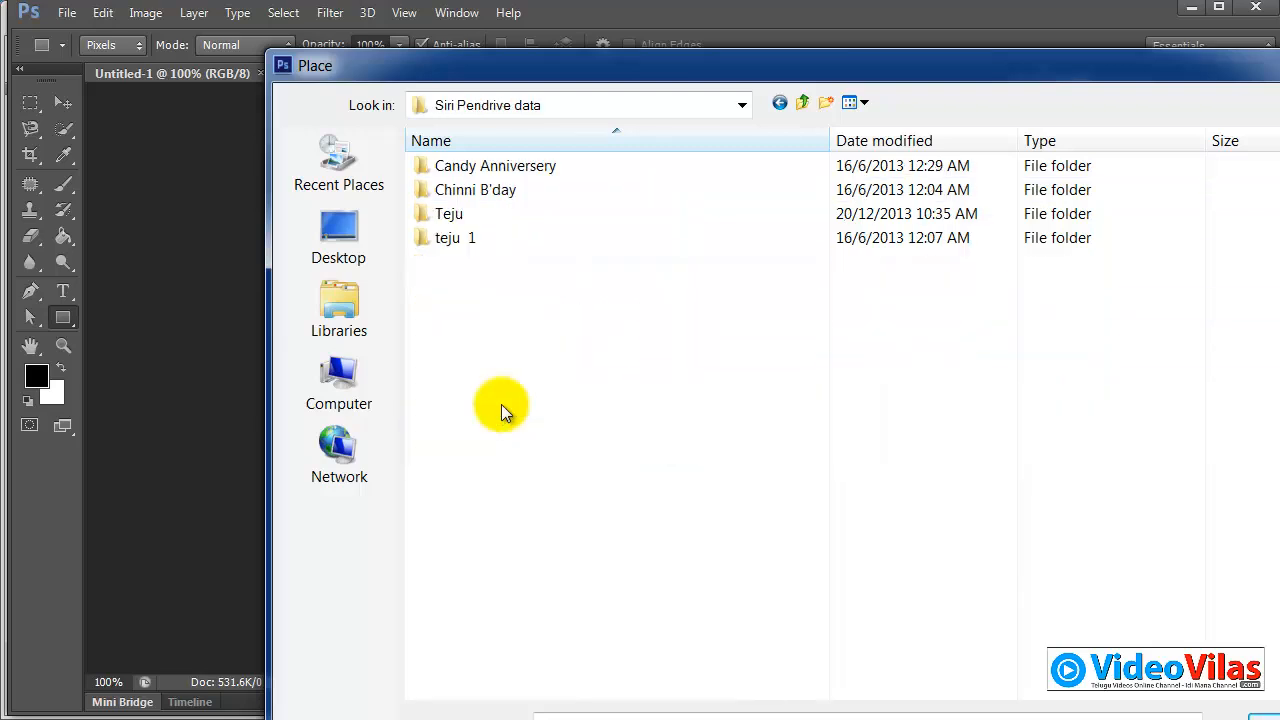
double_click(467, 238)
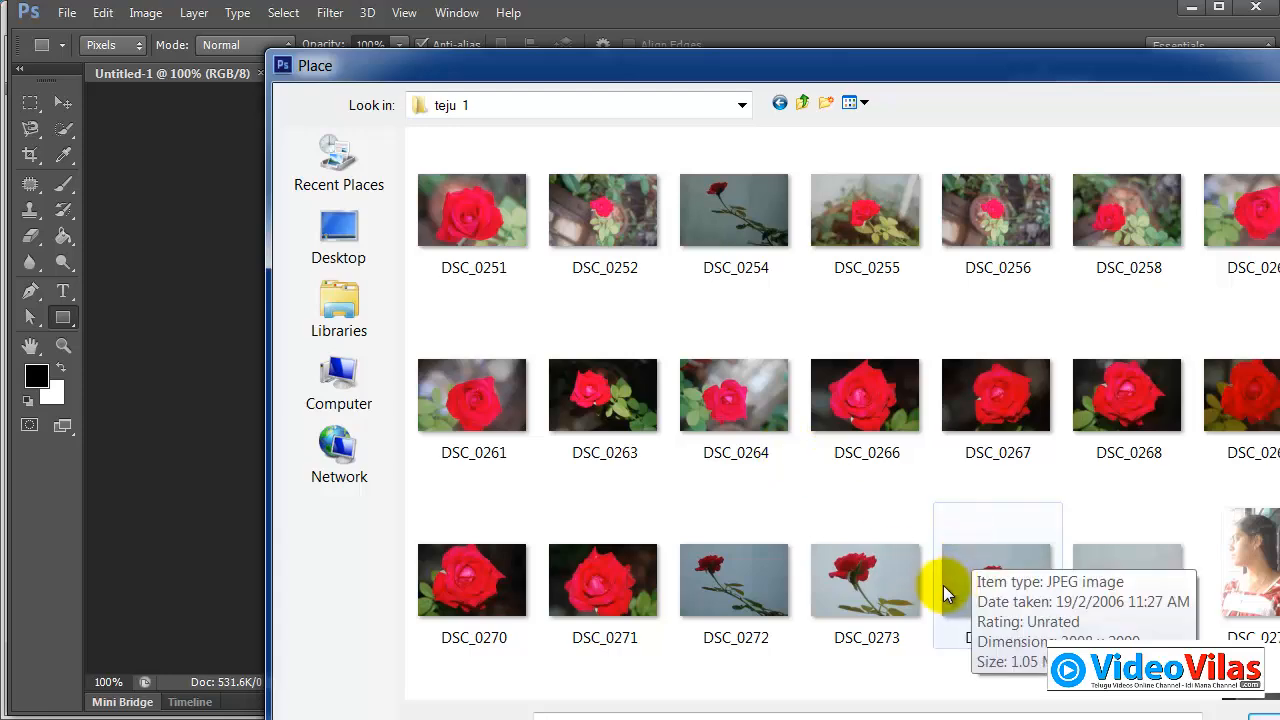
Step: Place the rose photo DSC_0251 scaled to about 58.6% around its centre and merge it into the Background layer
left_click(493, 220)
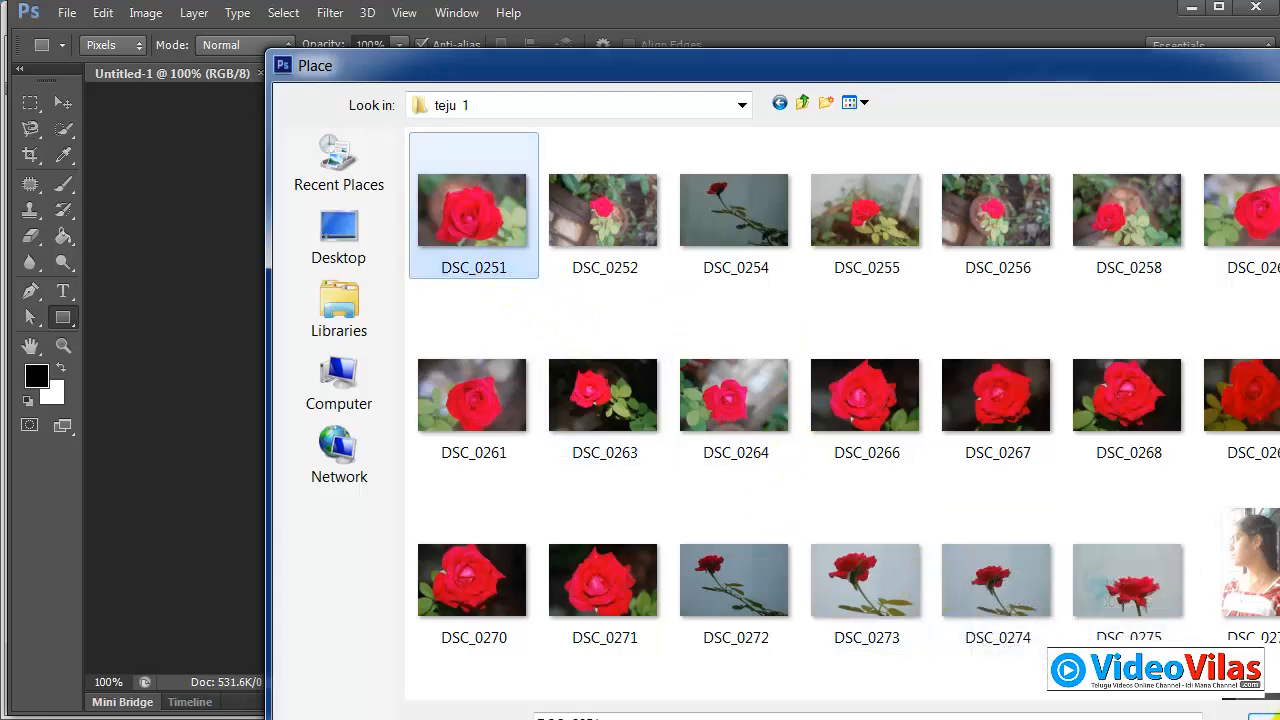
scroll(840, 410, "down", 15)
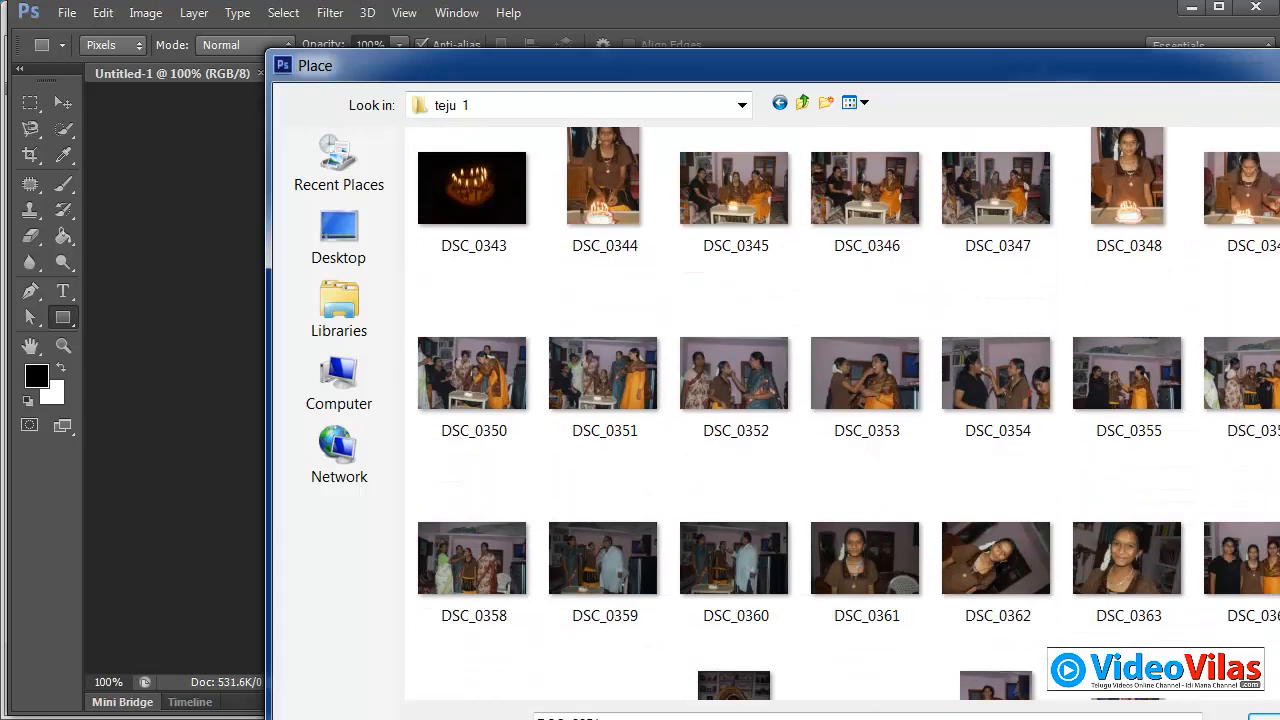
scroll(840, 410, "up", 15)
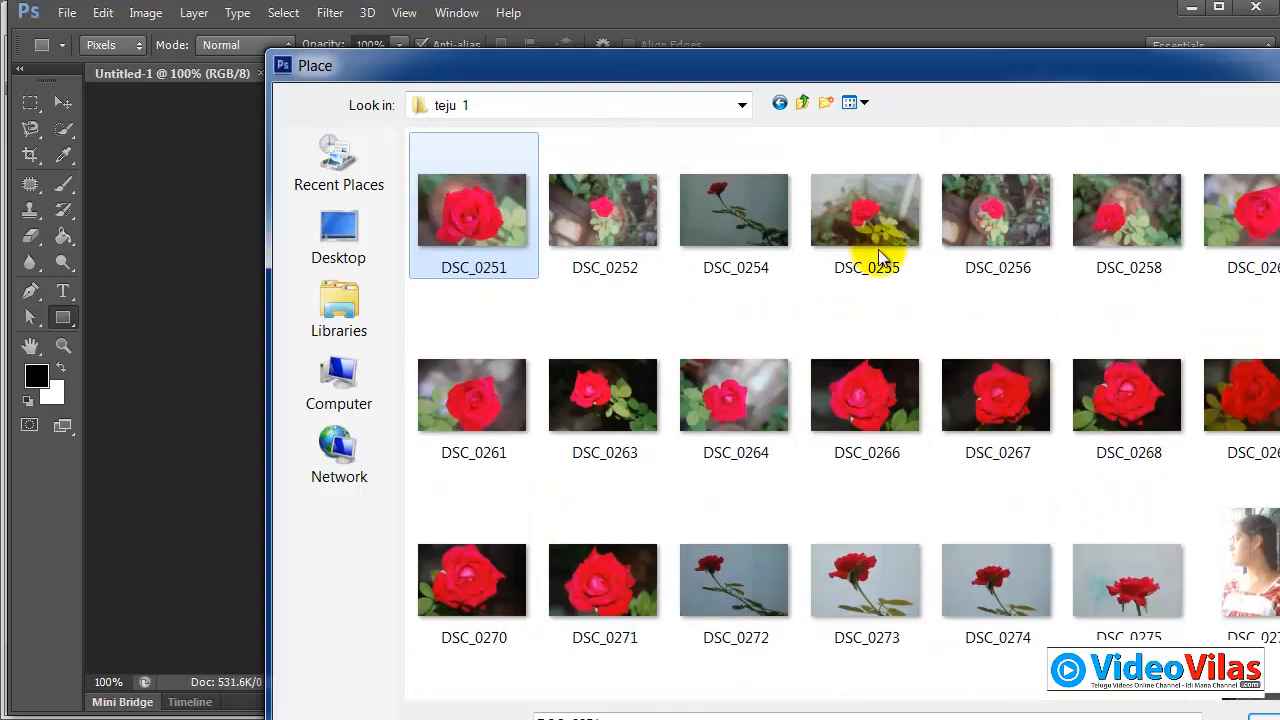
left_click(1268, 717)
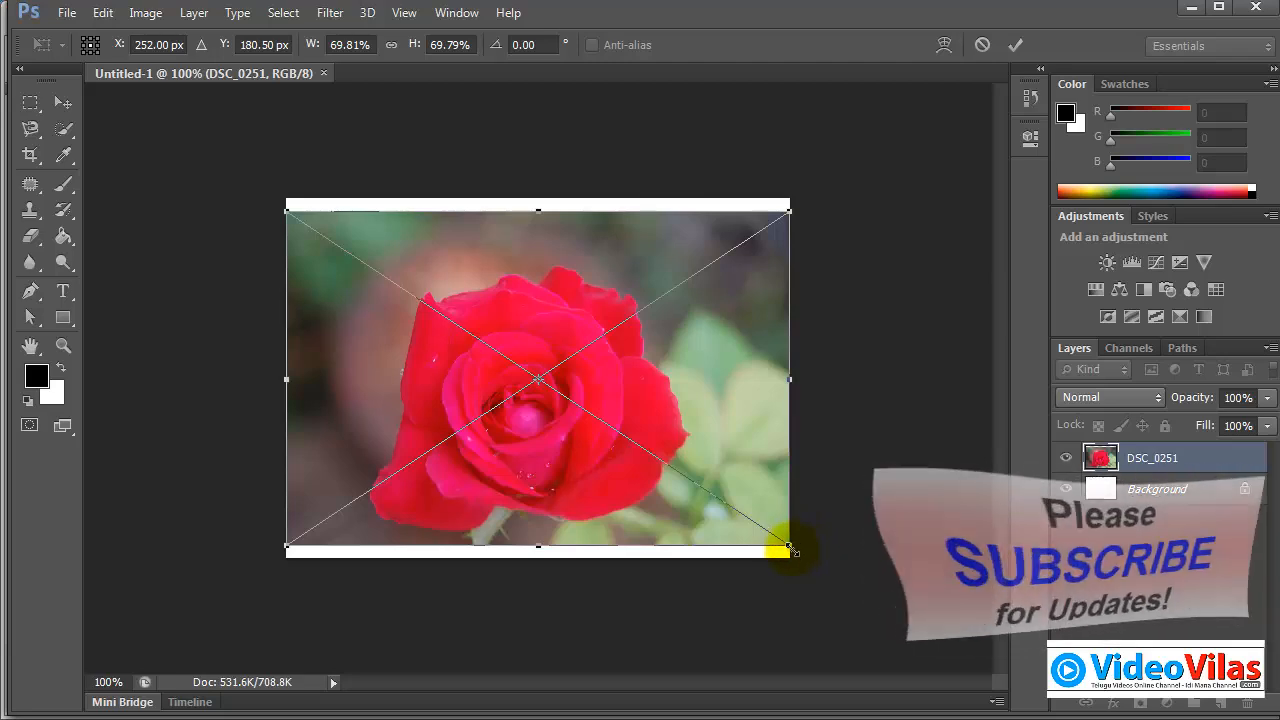
left_click_drag(771, 537, 741, 533)
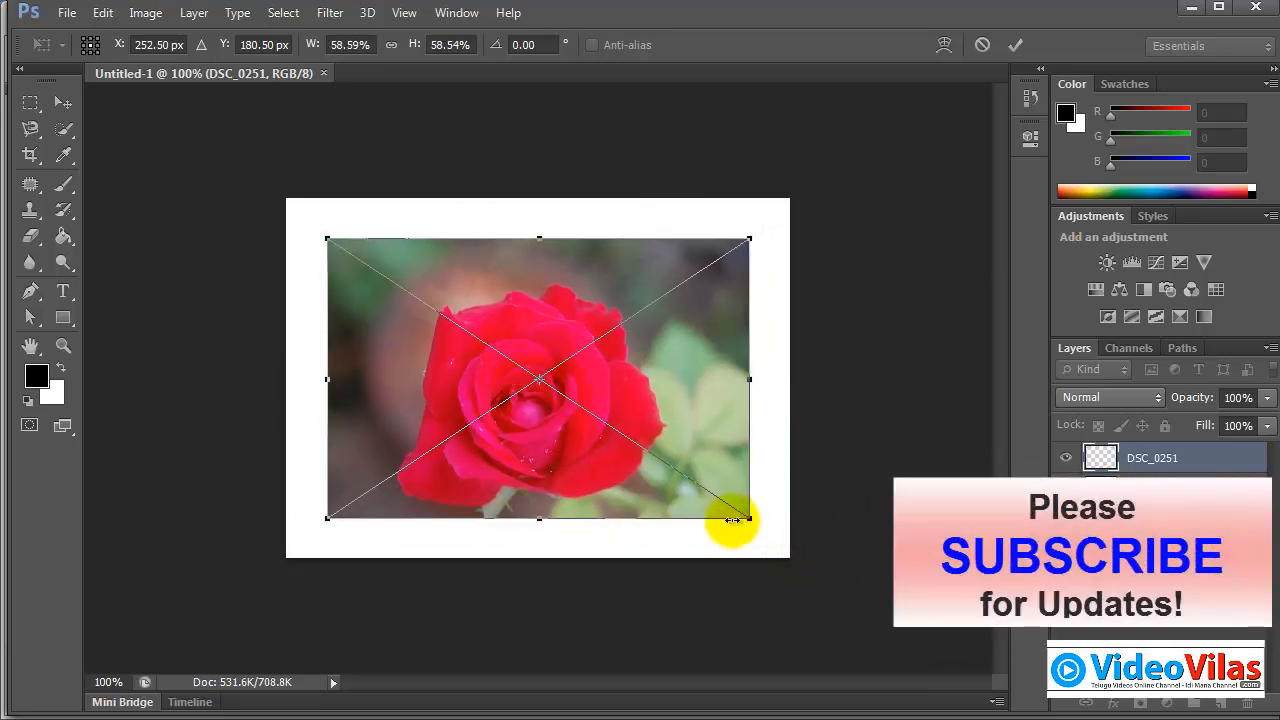
key("Return")
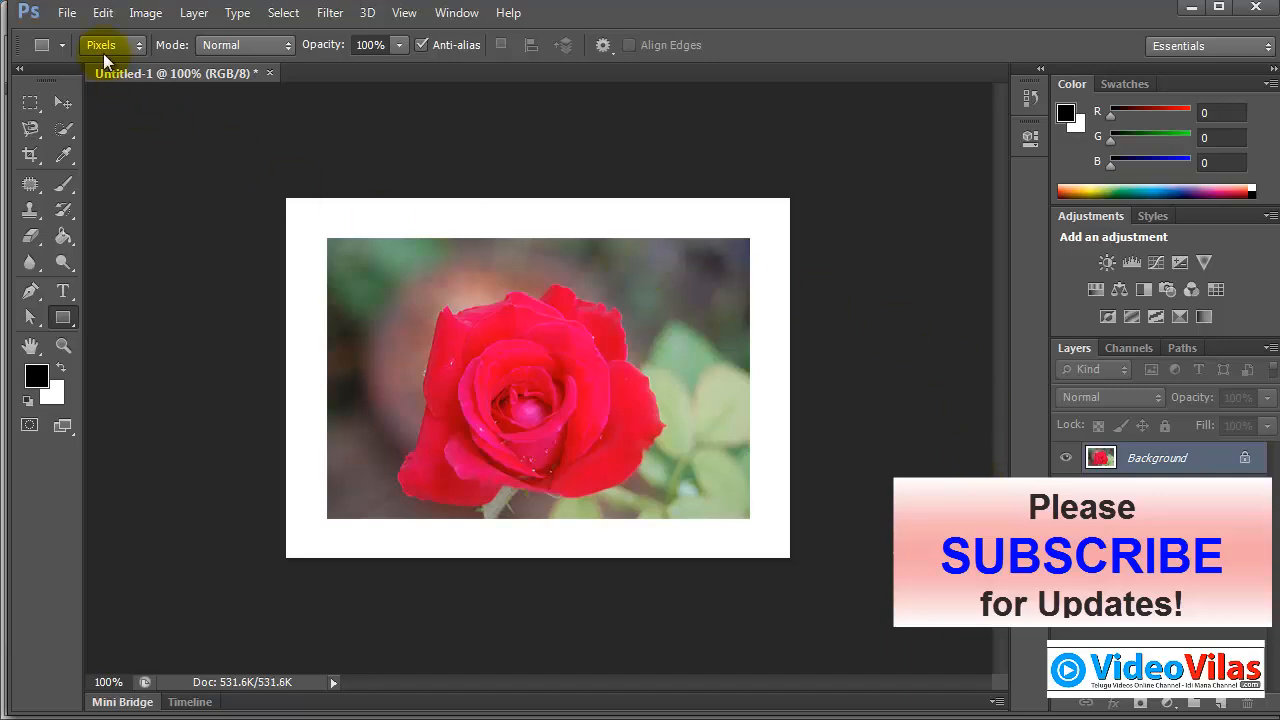
Step: Save the document to the Desktop in Photoshop format as "RoseFlower pic @ Kashmir loc" and close Photoshop
left_click(80, 13)
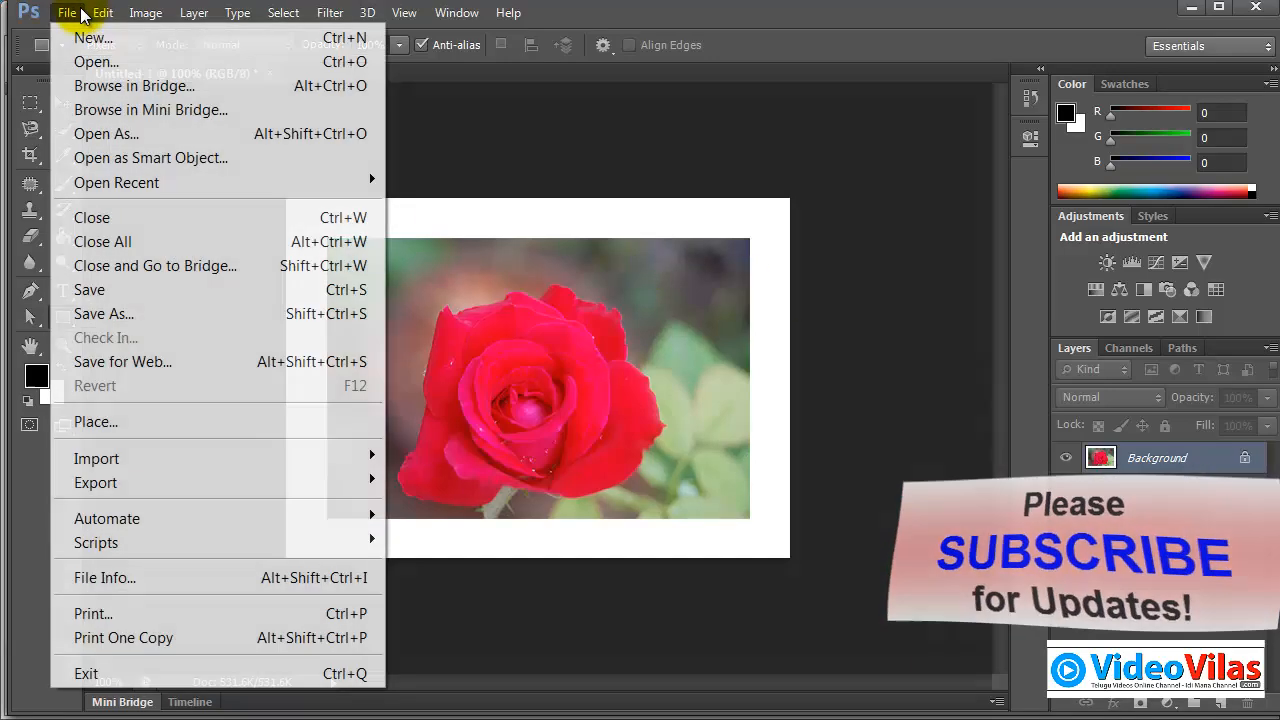
left_click(120, 313)
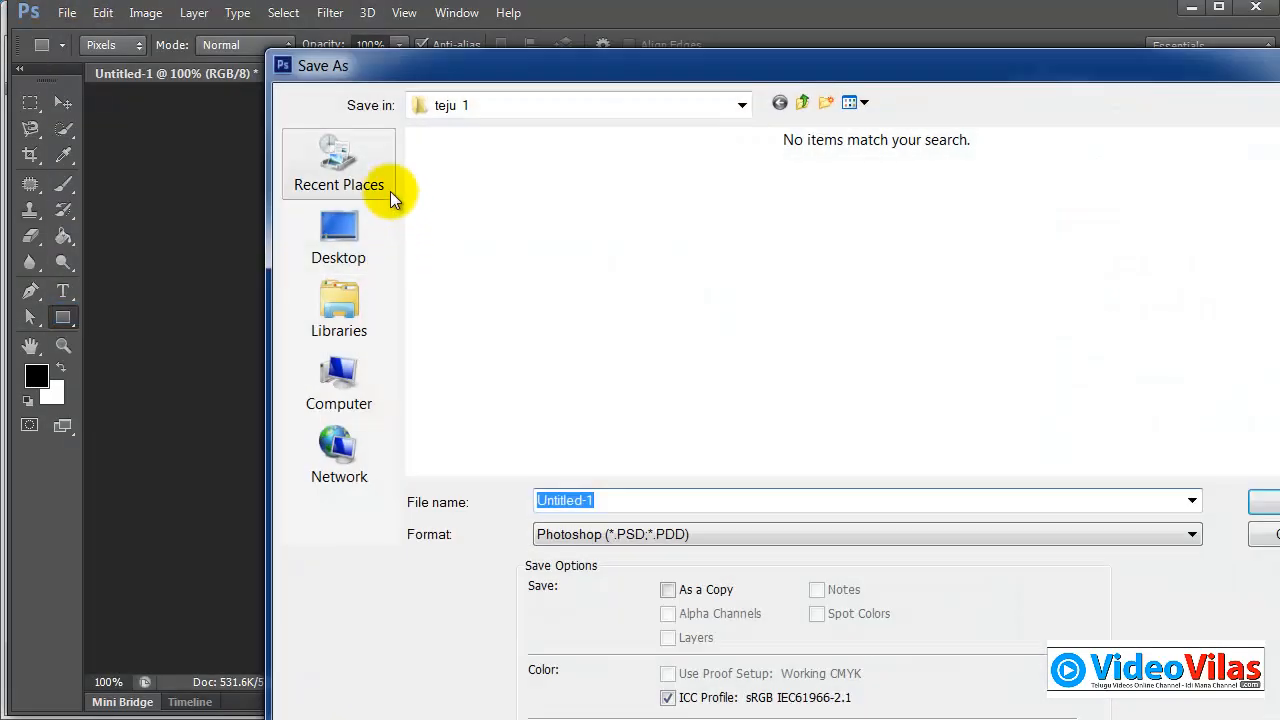
left_click(336, 230)
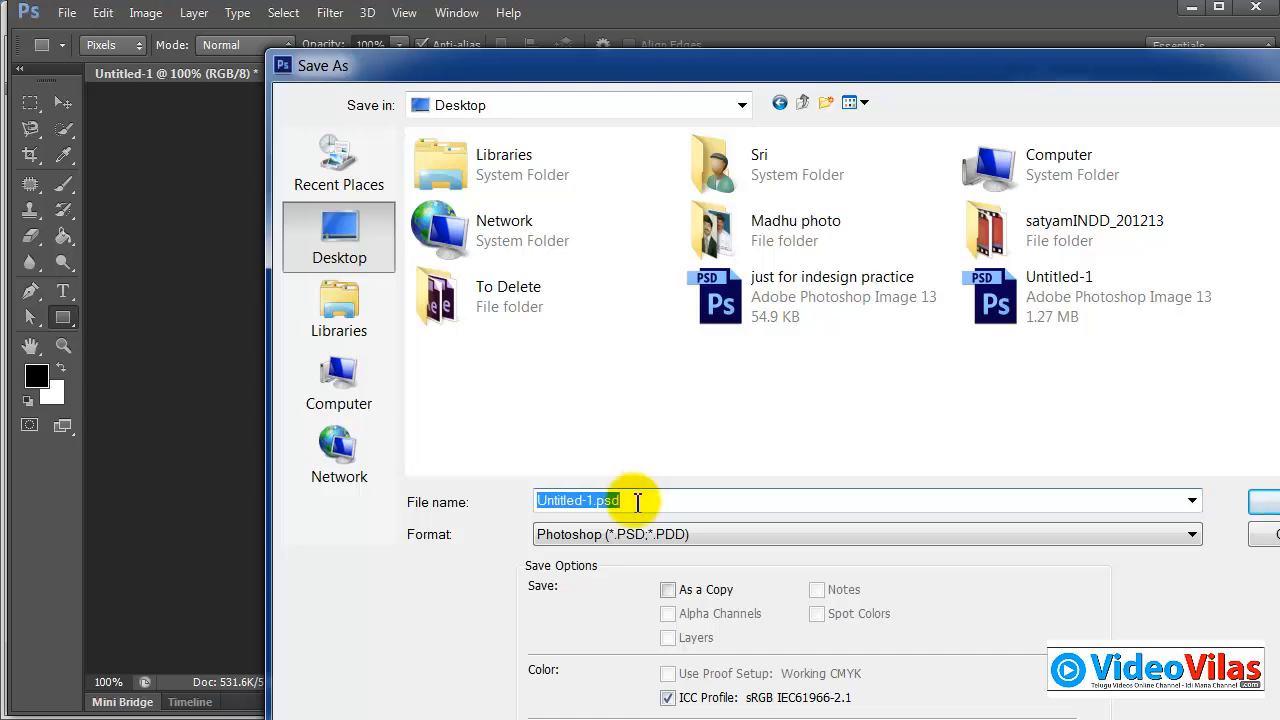
type("RoseFlower pic @ Kashmir loc")
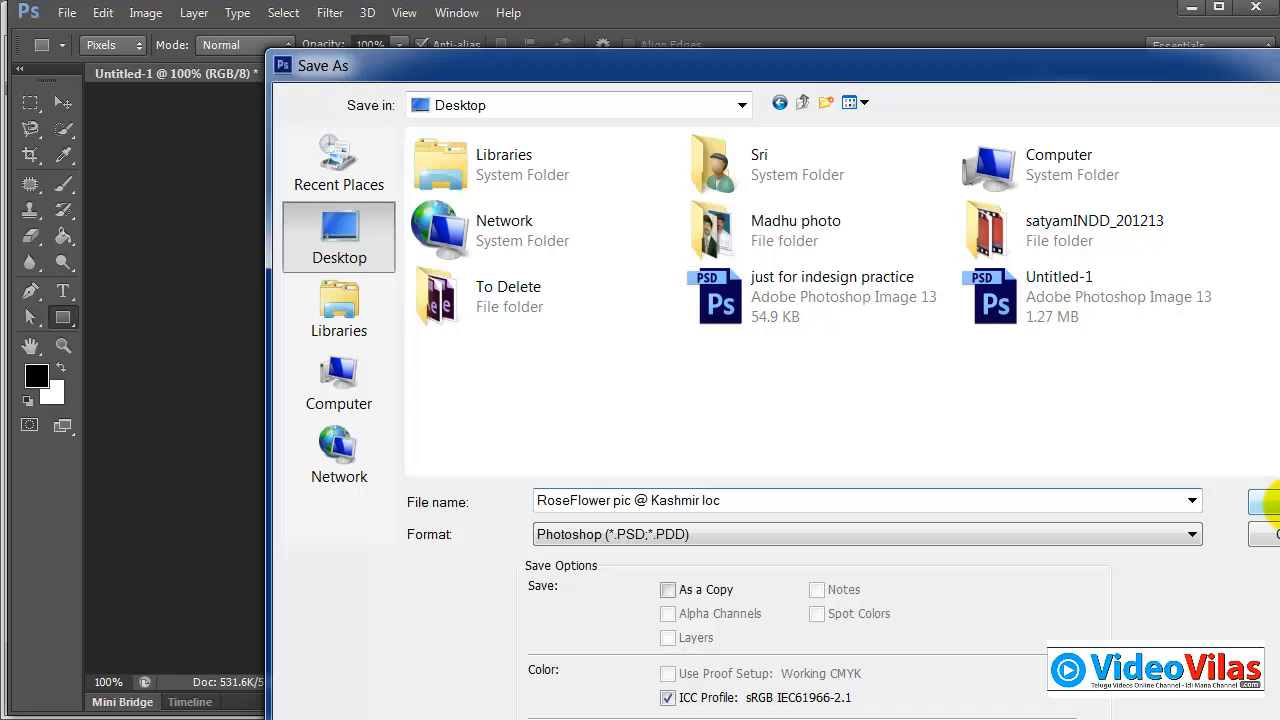
left_click(1262, 502)
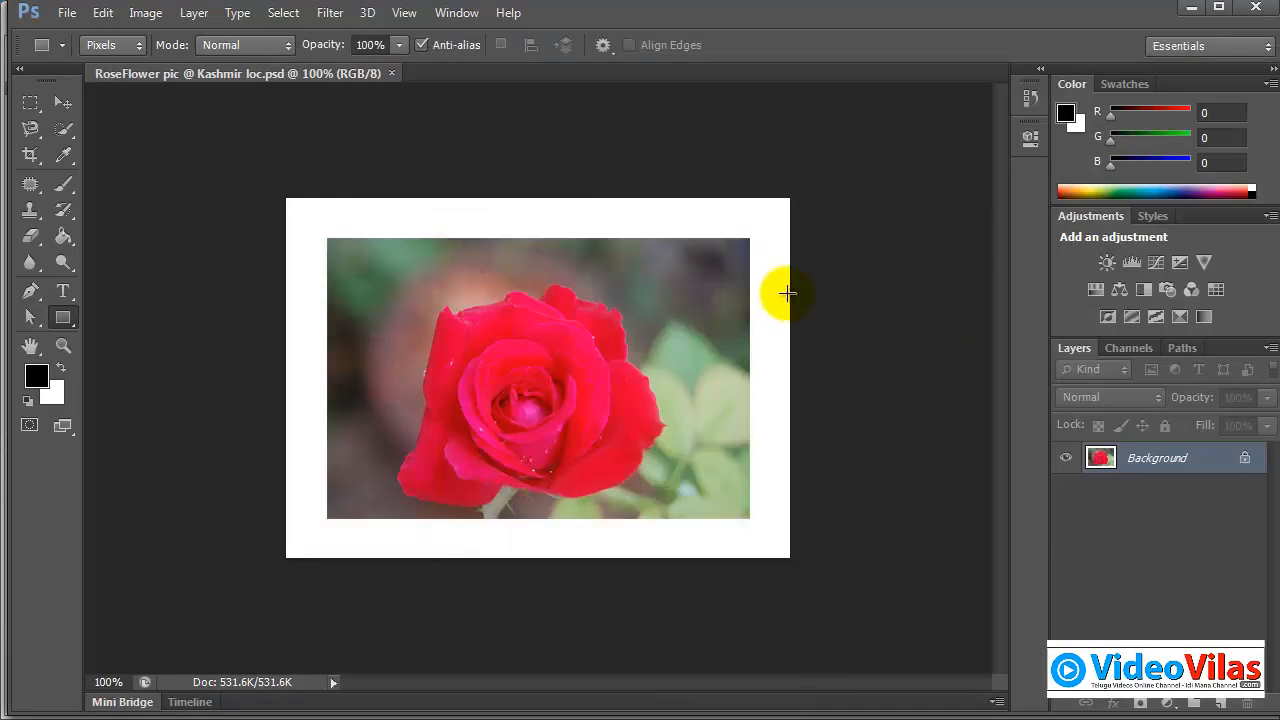
left_click(1256, 8)
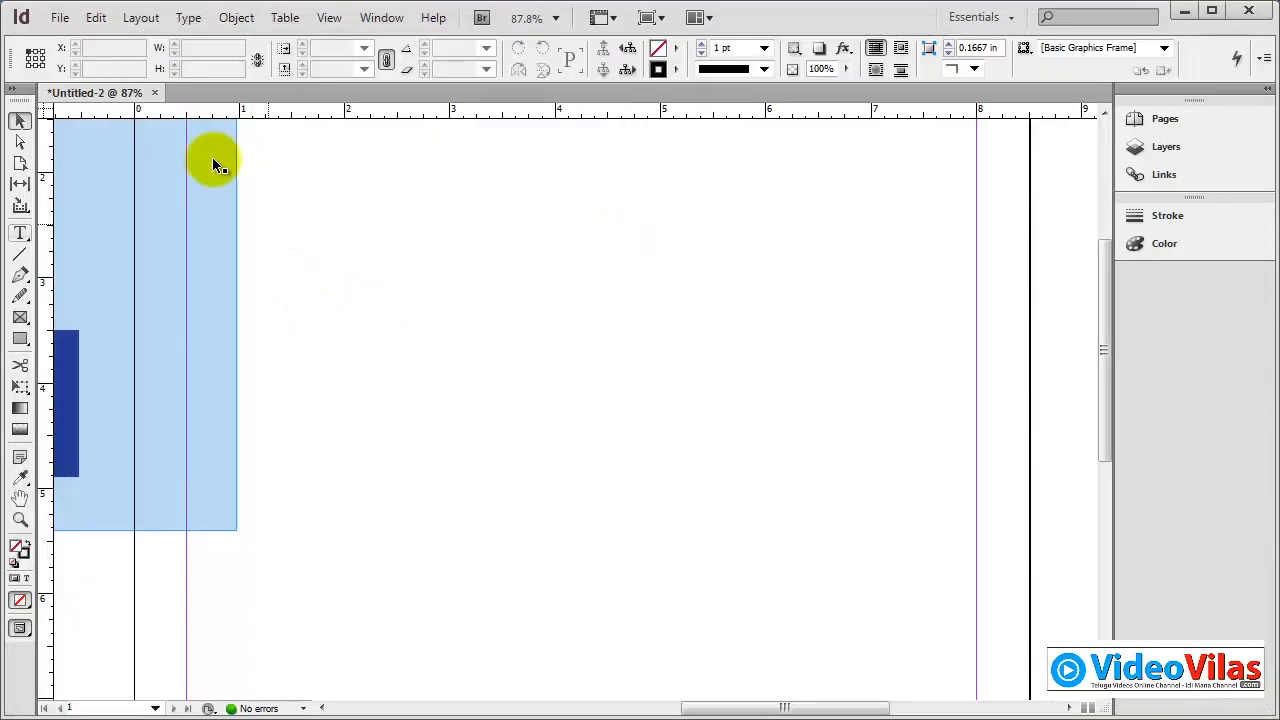
Step: In InDesign, place "RoseFlower pic @ Kashmir loc" from the Desktop with default import options in a frame about 4.69 by 3.35 in
left_click(58, 16)
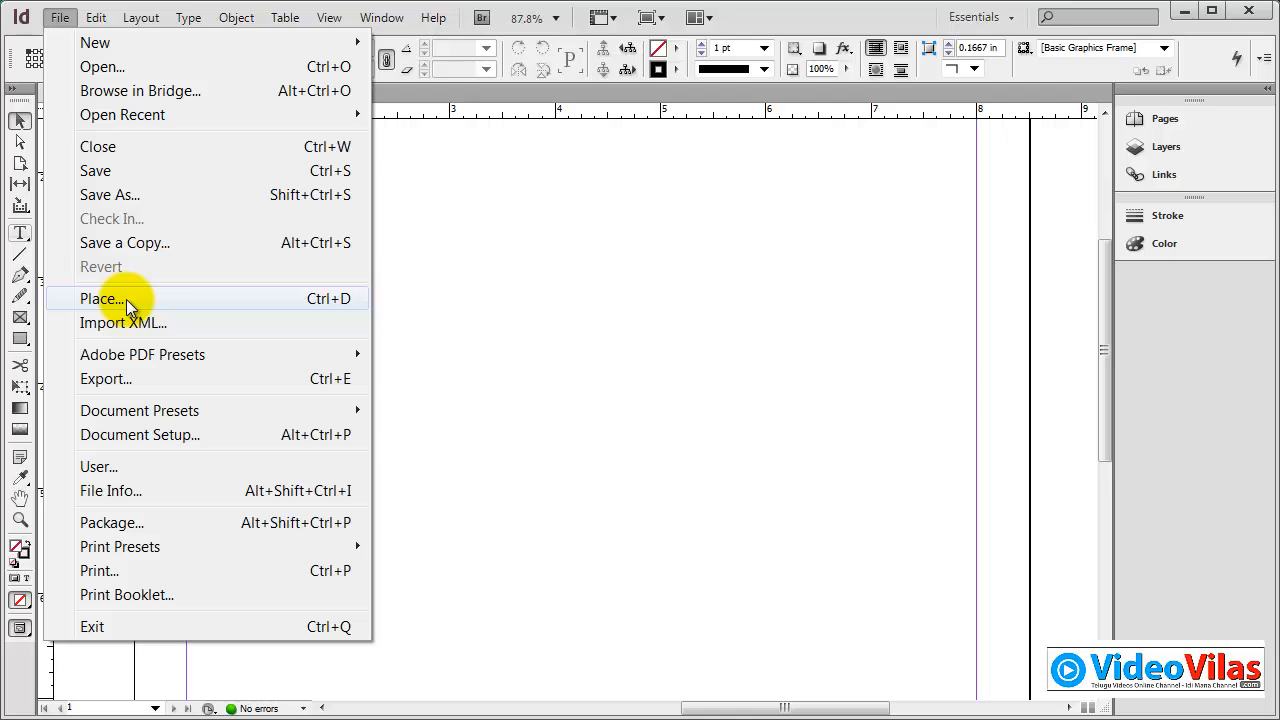
left_click(128, 300)
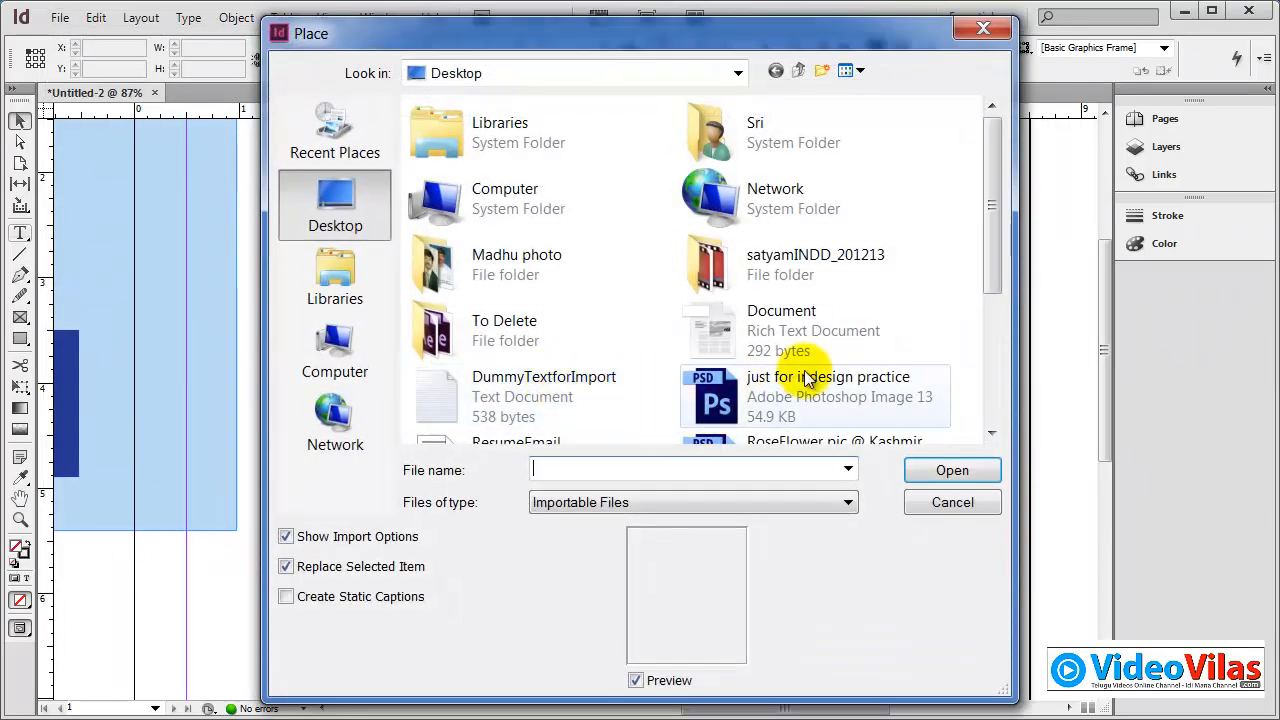
left_click_drag(1000, 206, 994, 296)
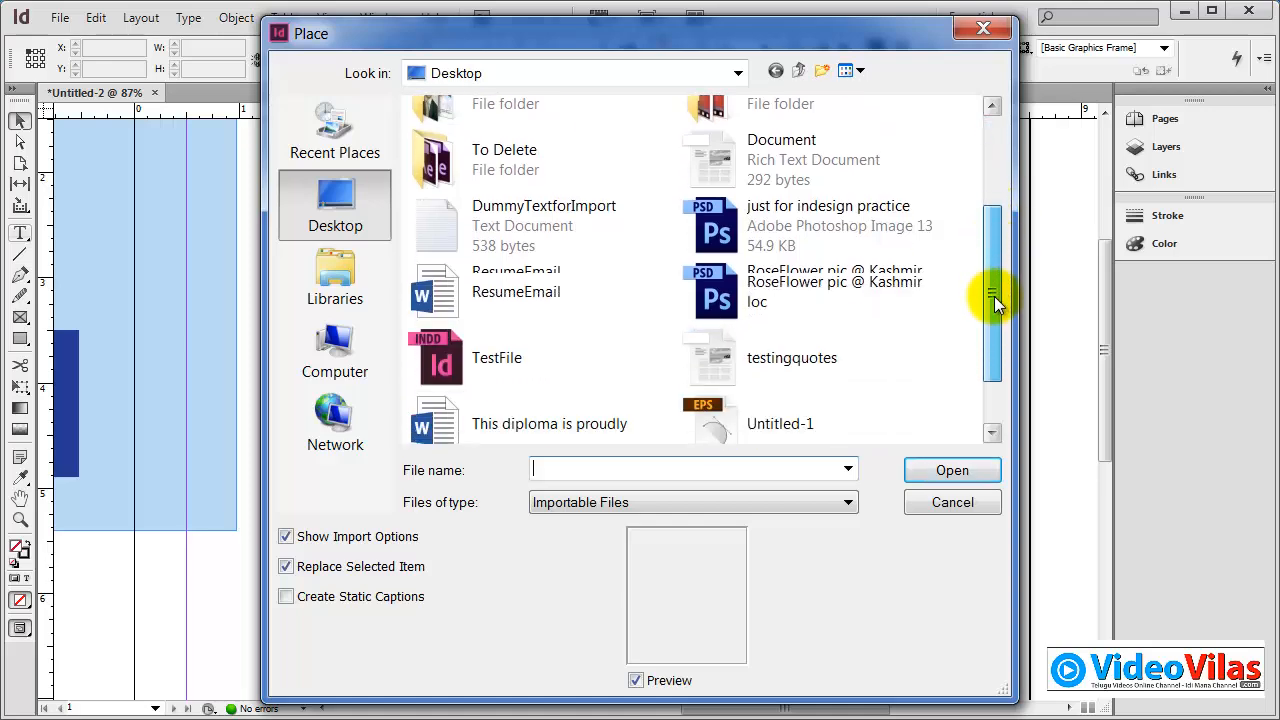
left_click(839, 290)
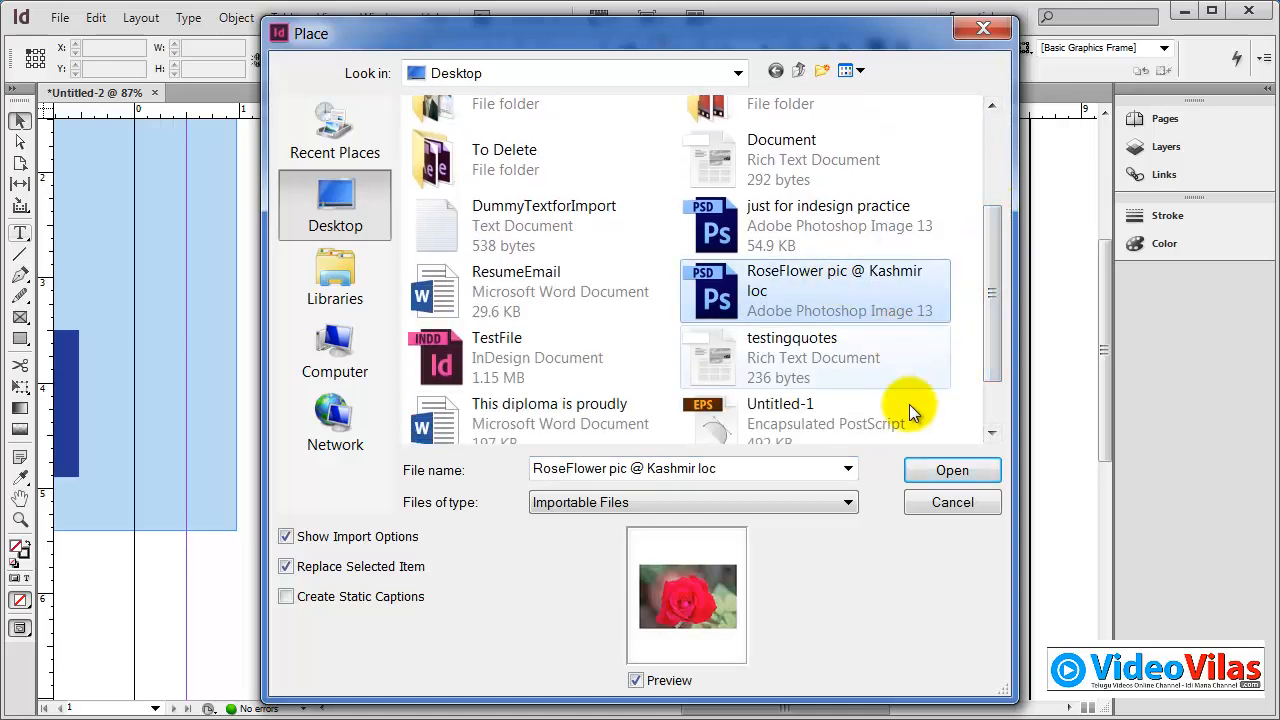
left_click(934, 470)
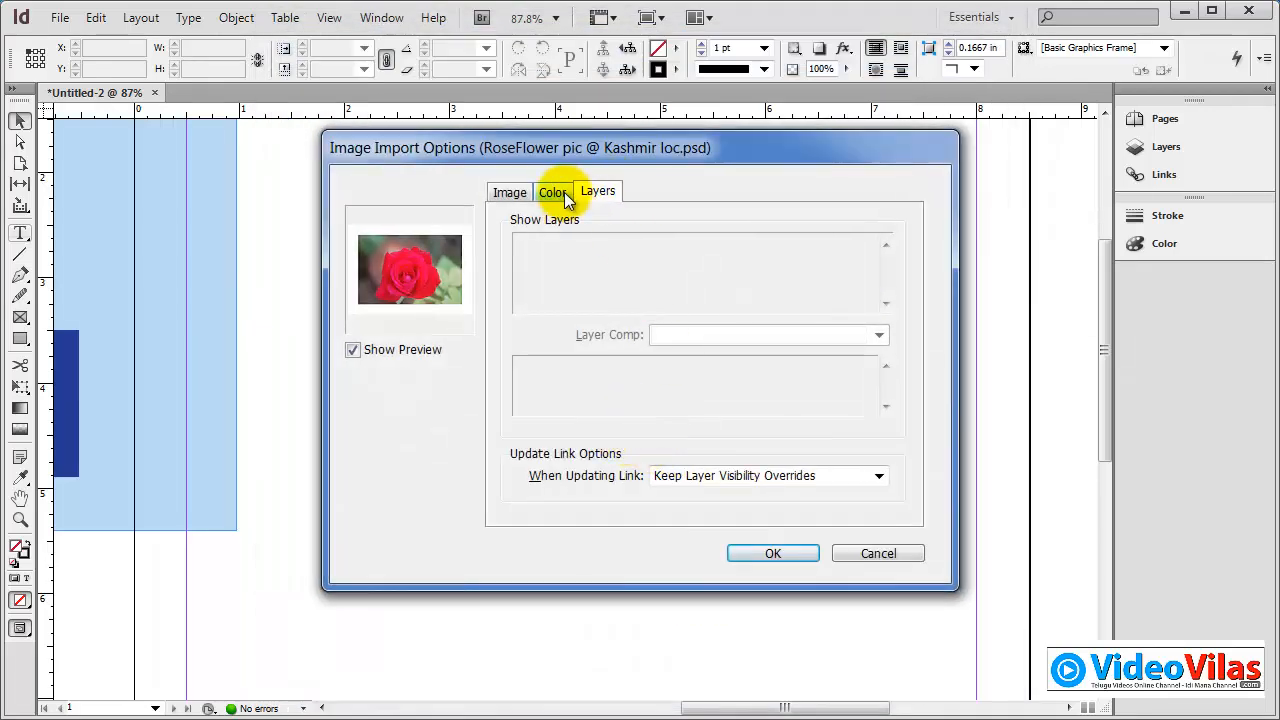
left_click(755, 551)
left_click_drag(328, 164, 823, 535)
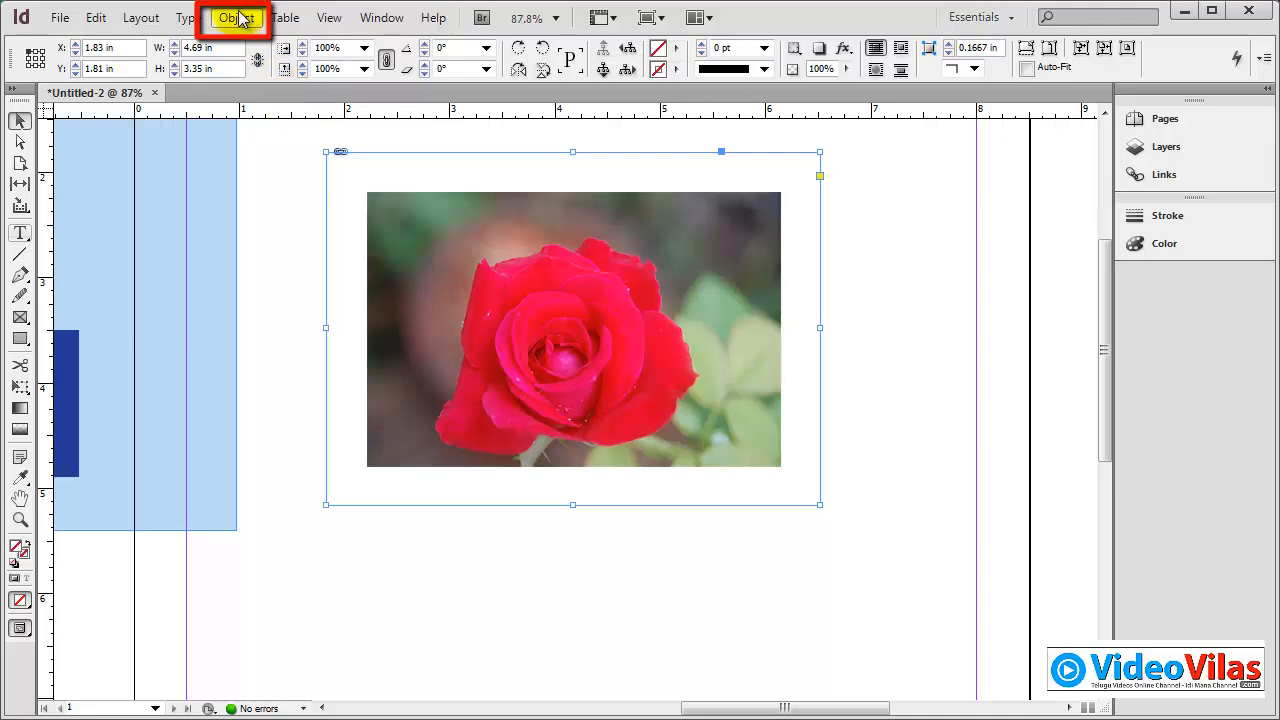
Step: Open the caption setup for the placed rose image, review the available metadata types and keep Name as the caption's metadata
left_click(238, 18)
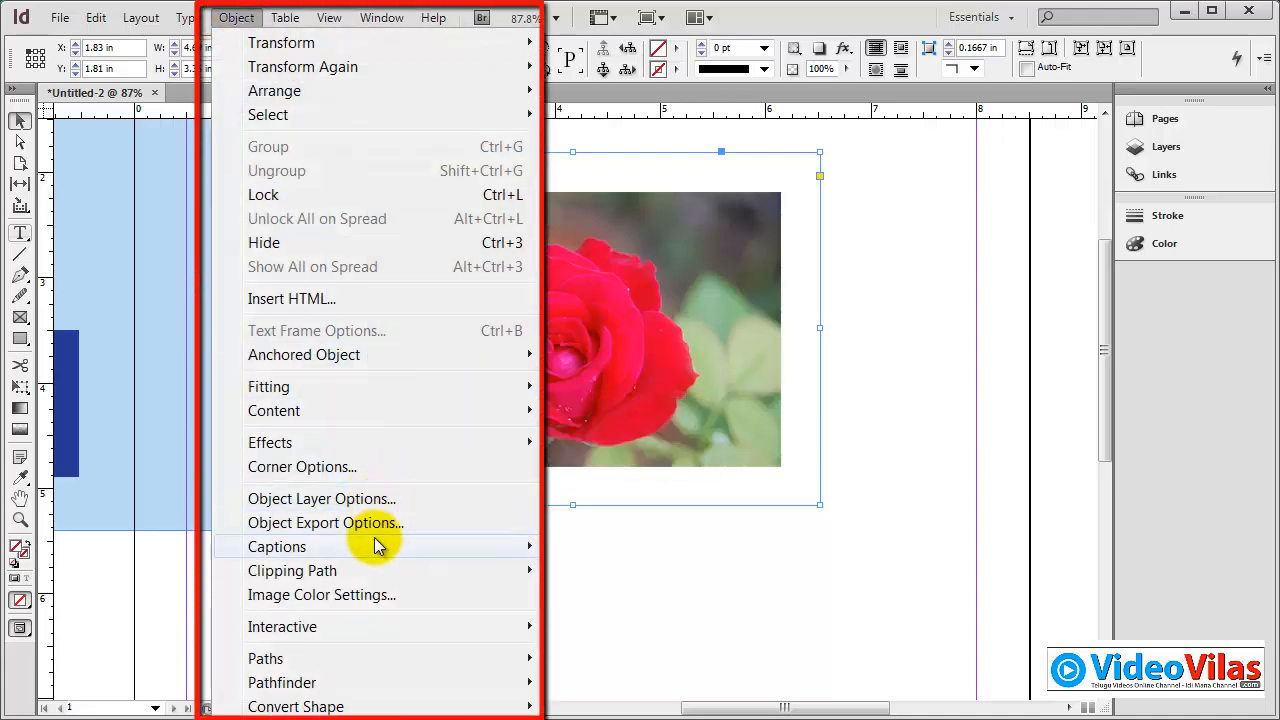
mouse_move(374, 540)
left_click(587, 543)
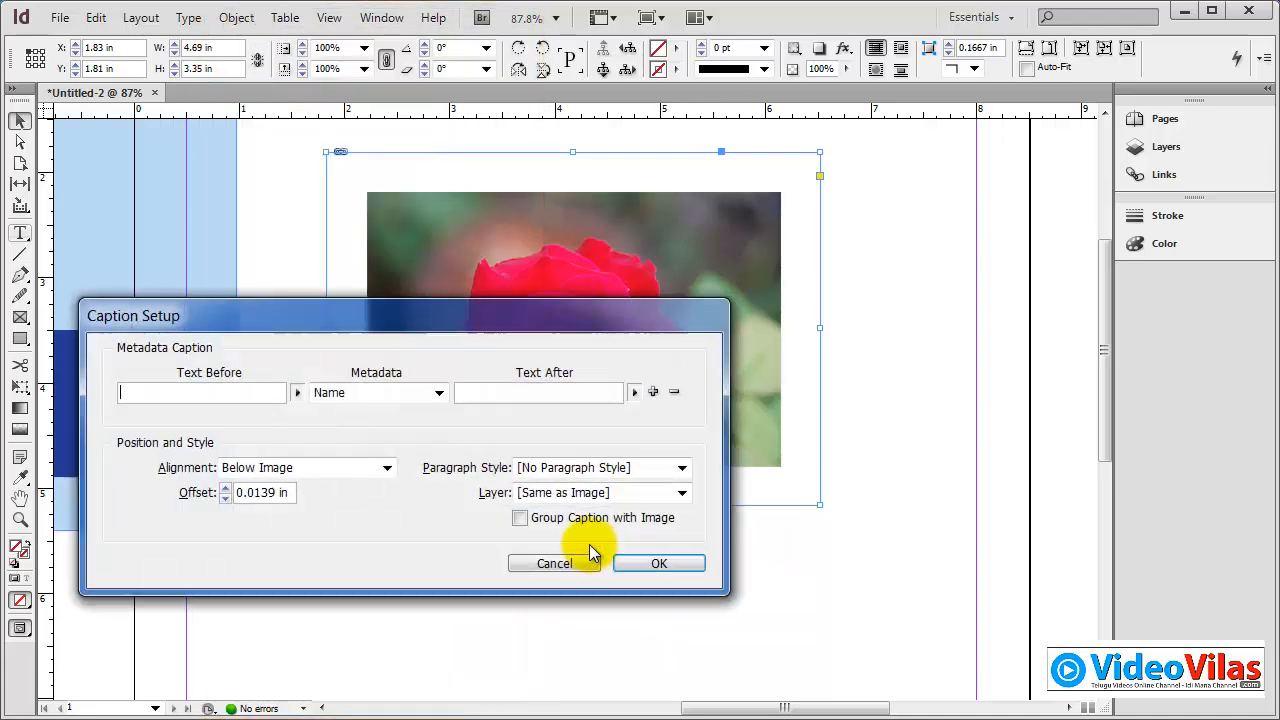
left_click_drag(340, 314, 426, 302)
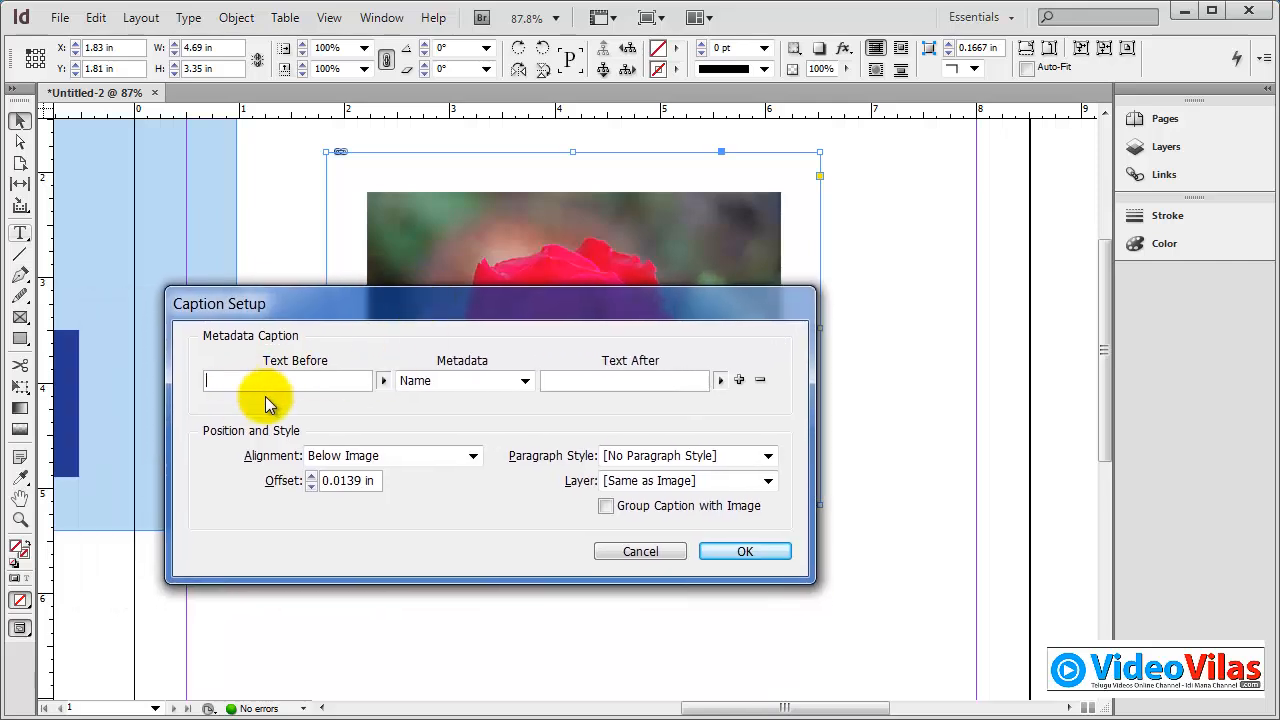
left_click(457, 384)
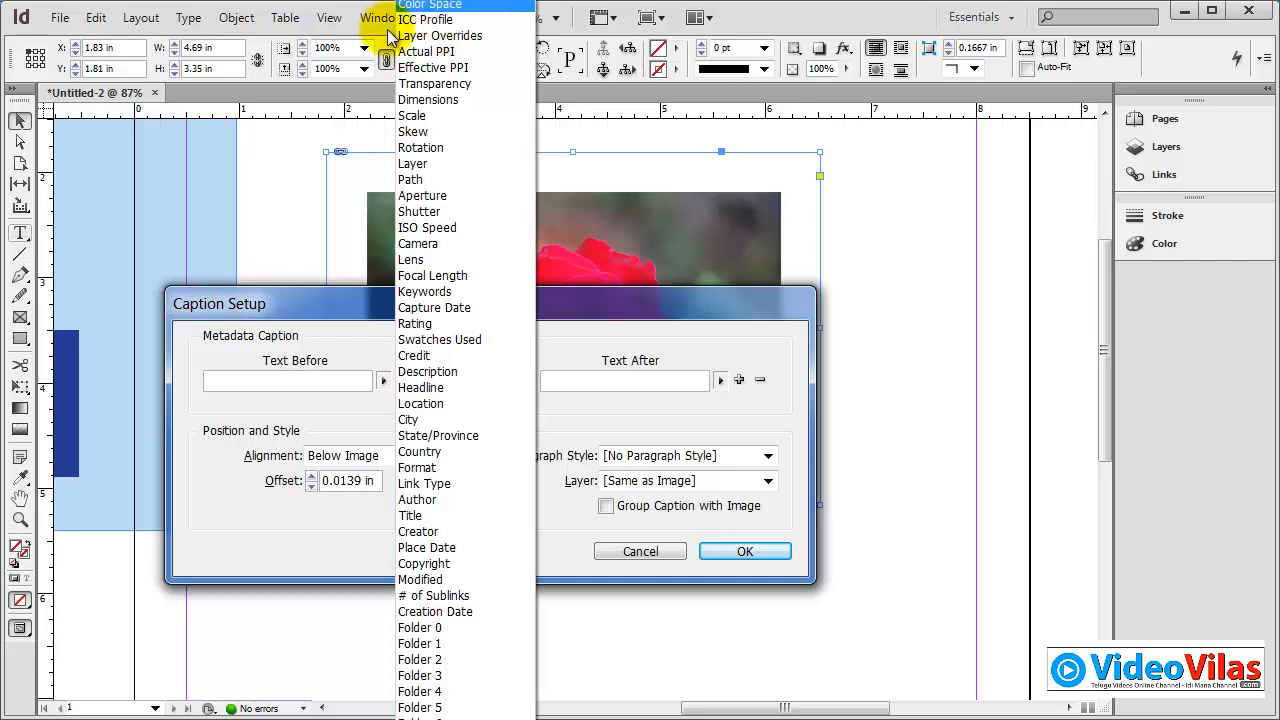
left_click(538, 373)
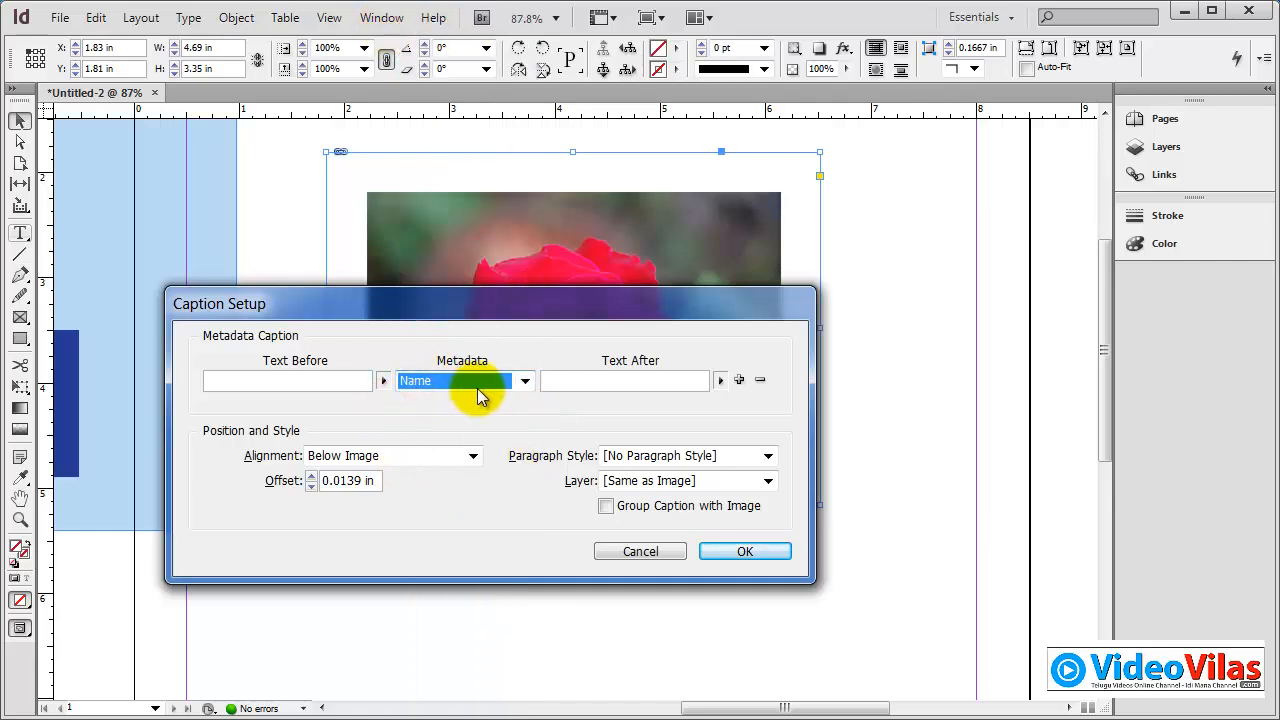
Step: Review the caption alignment choices, keep Below Image, and set the caption offset to 1
left_click(378, 460)
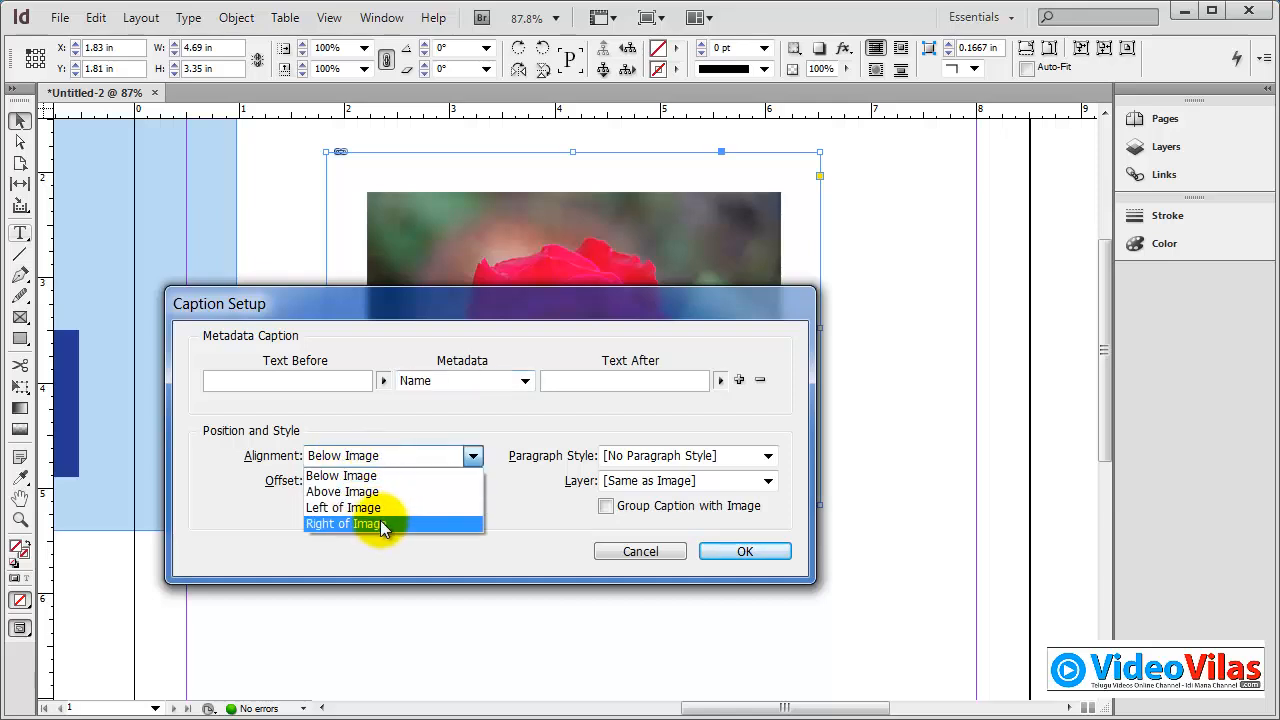
left_click(391, 551)
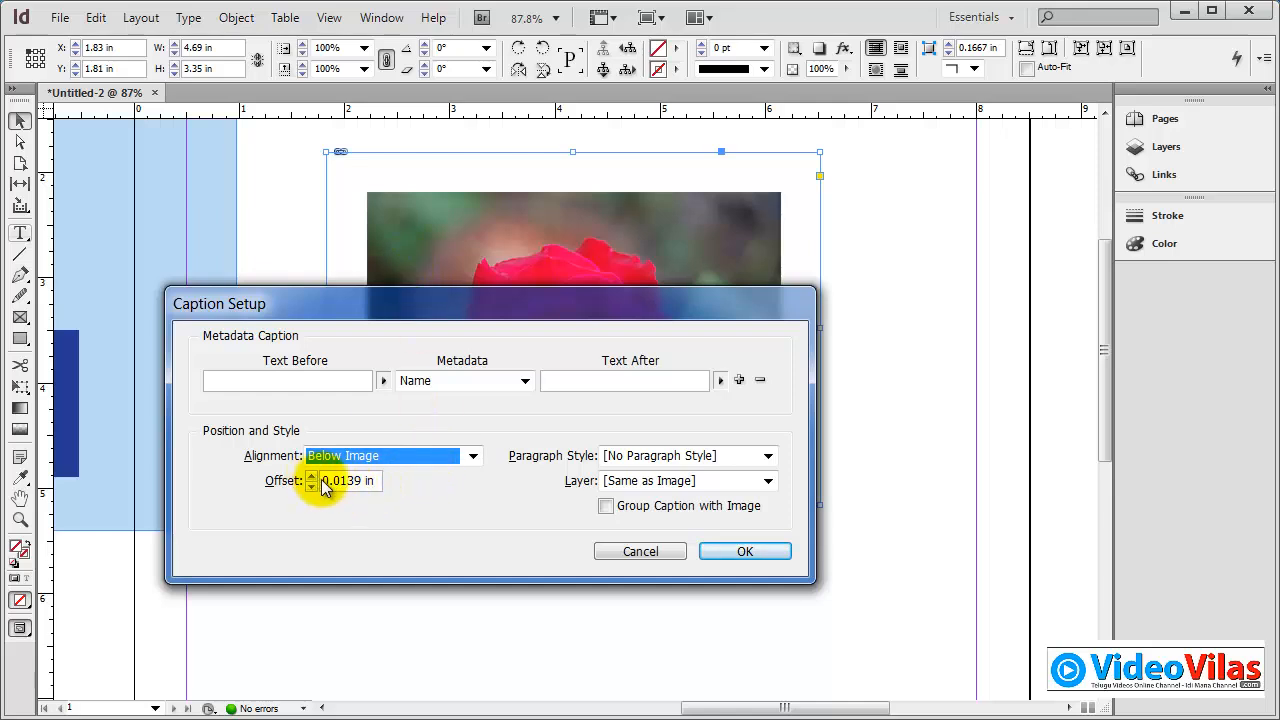
left_click_drag(323, 484, 398, 487)
type("1")
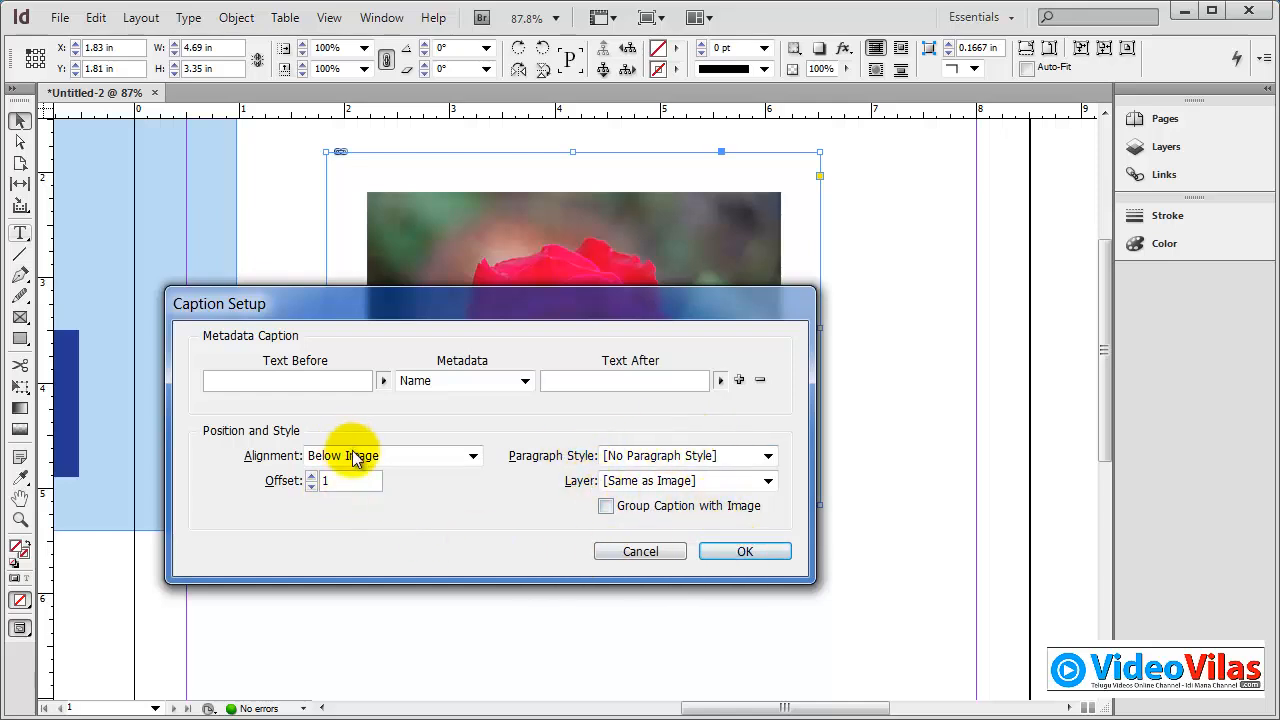
Step: Apply the caption setup and generate a static caption for the placed rose image
left_click(763, 553)
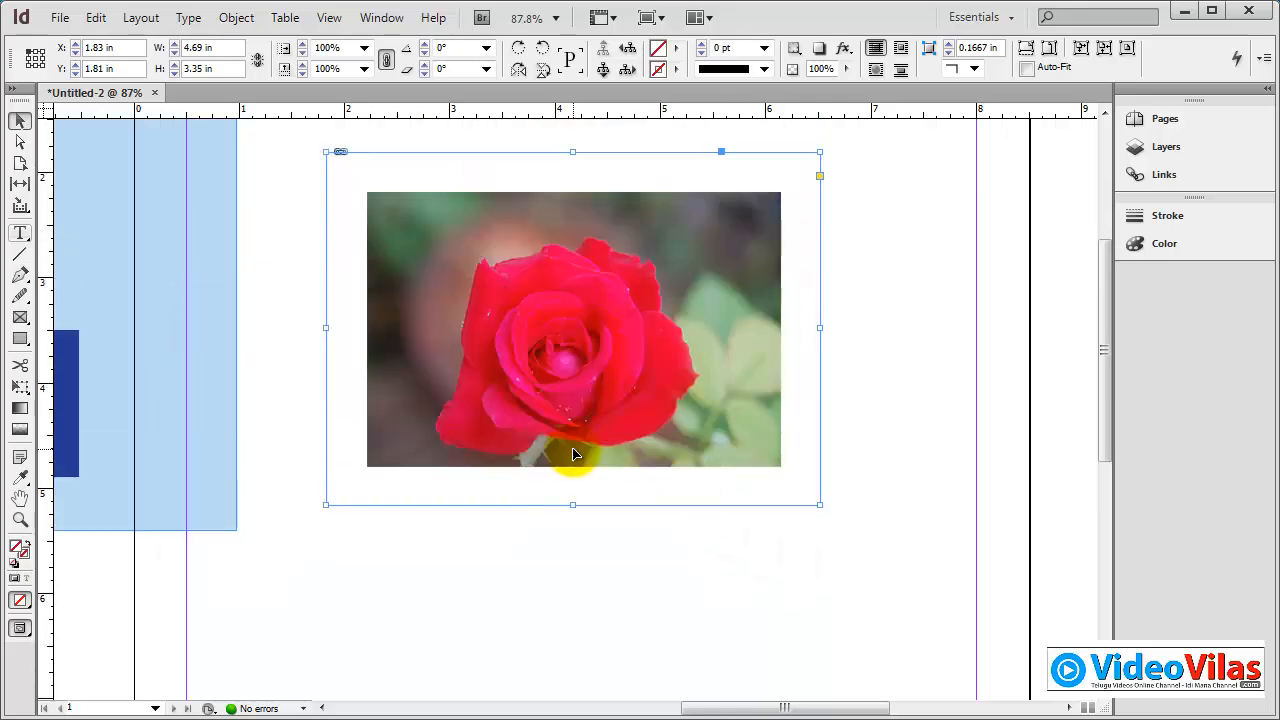
left_click(1003, 384)
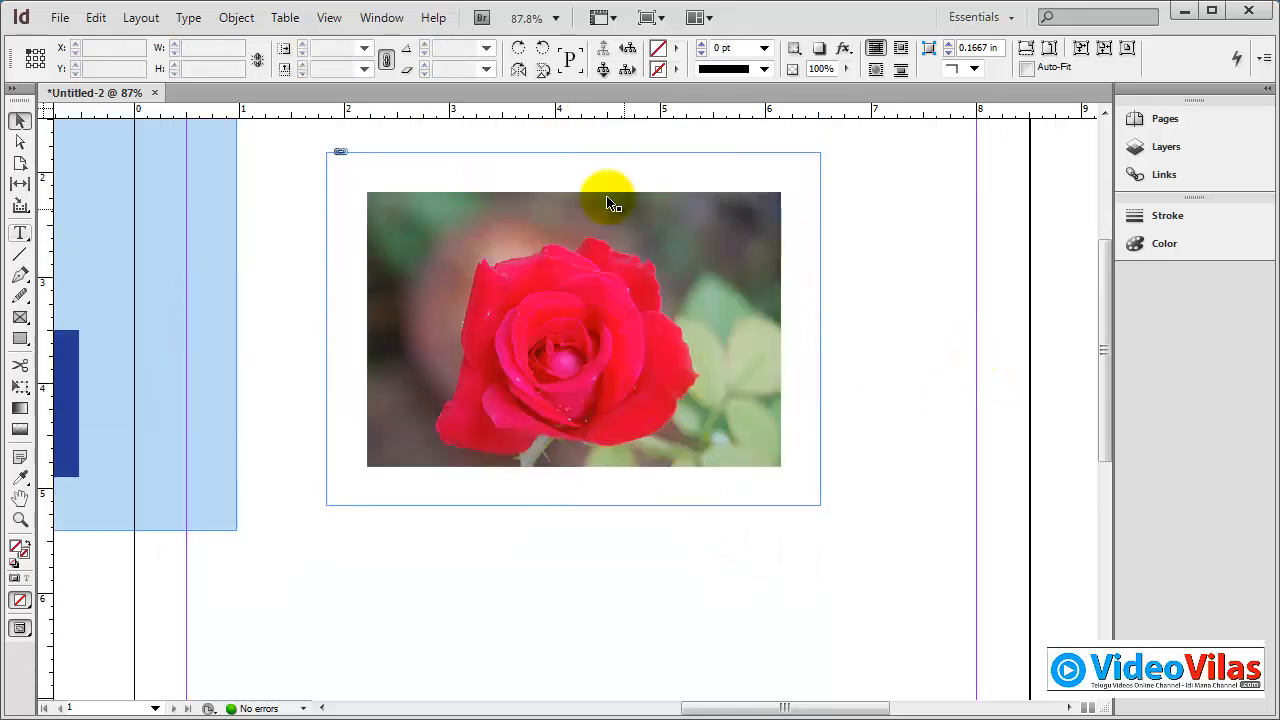
left_click(387, 178)
left_click(240, 17)
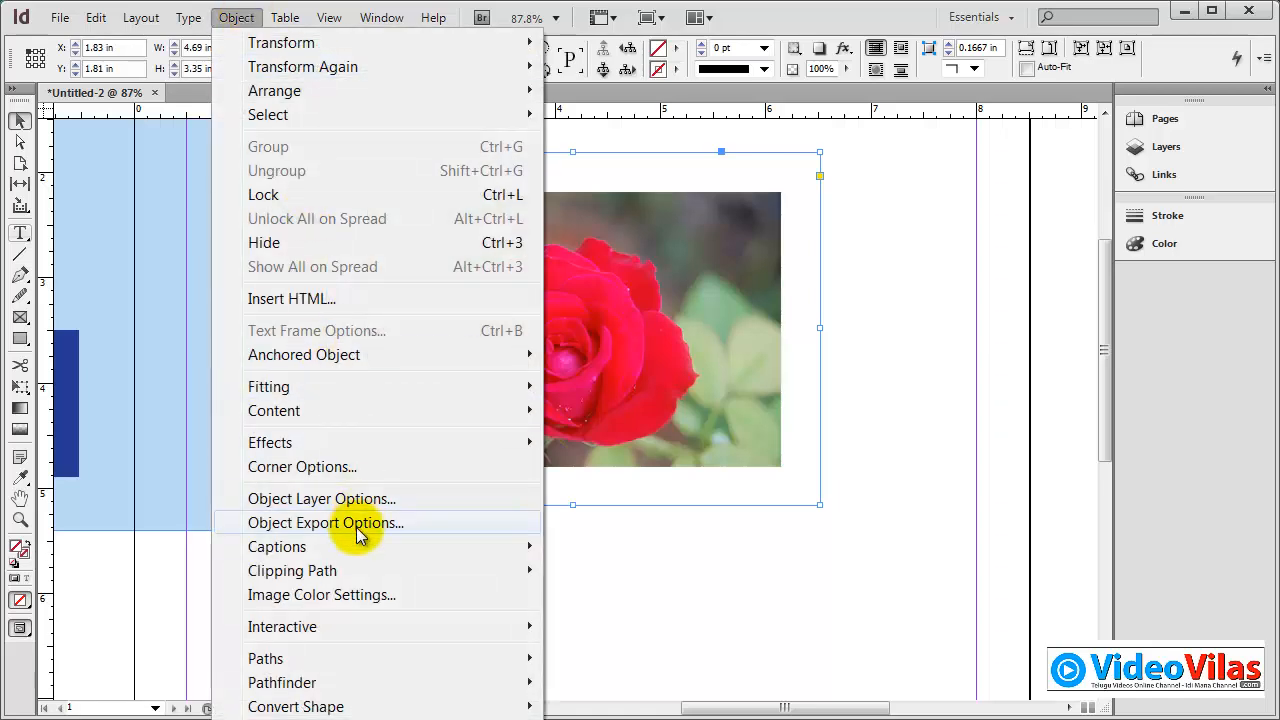
mouse_move(355, 548)
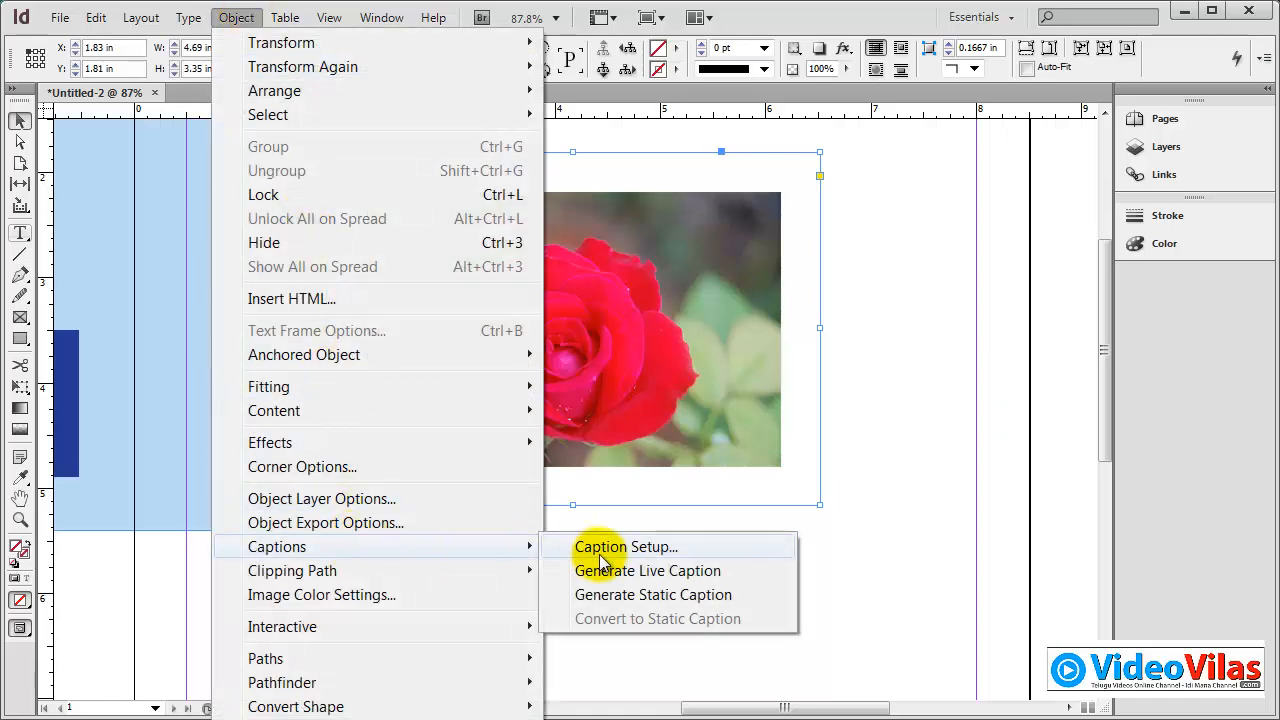
left_click(655, 594)
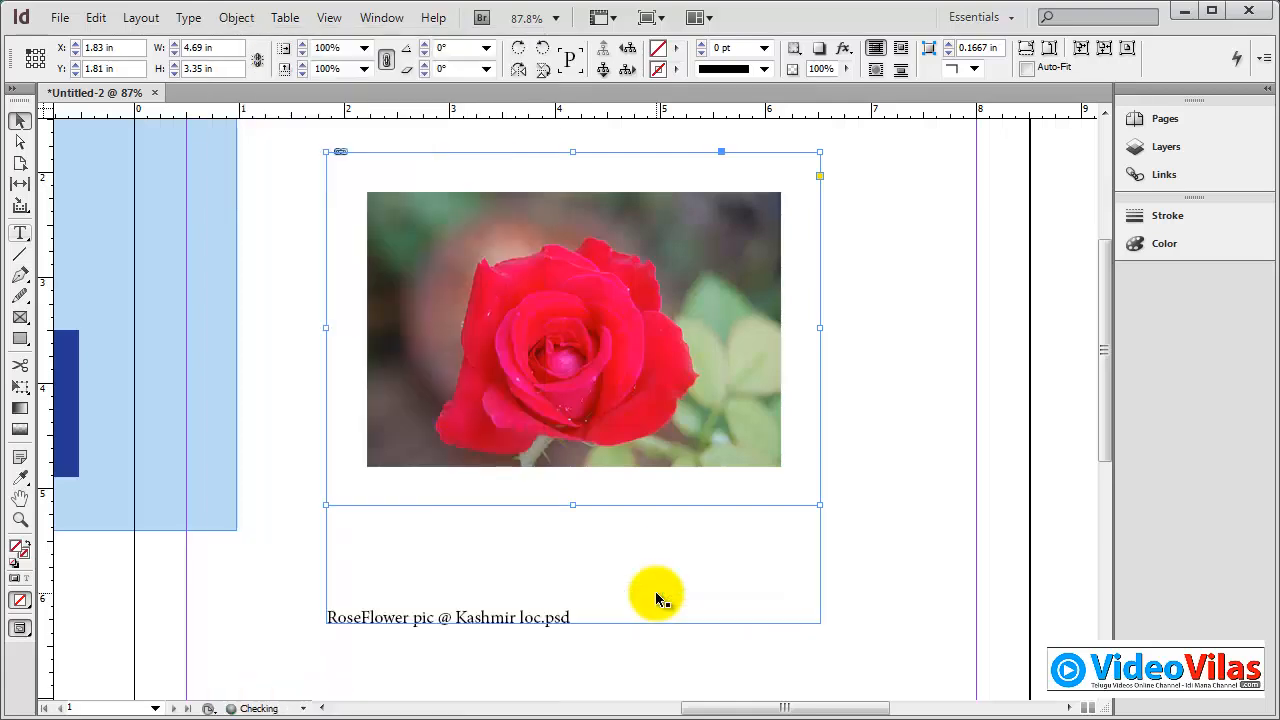
Step: Move the static caption frame clear of the rose image, to about X 1.68 in, Y 5.56 in, and delete it
left_click(388, 661)
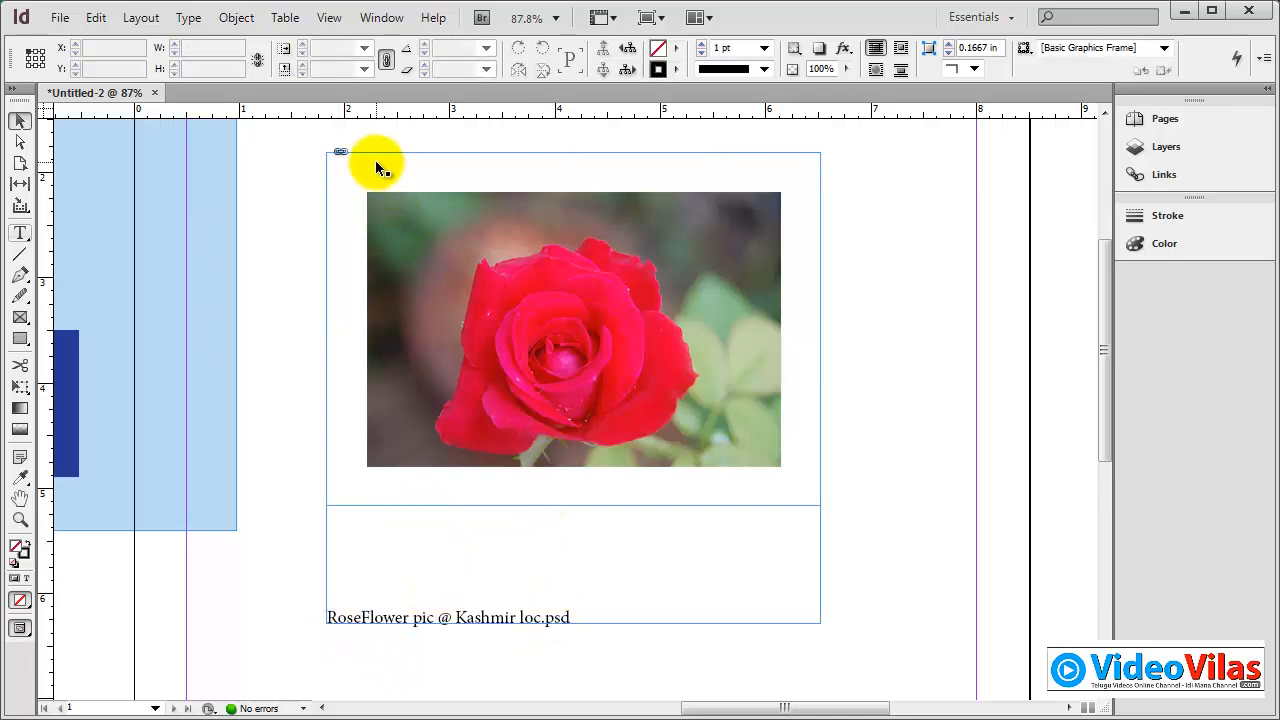
left_click(424, 402)
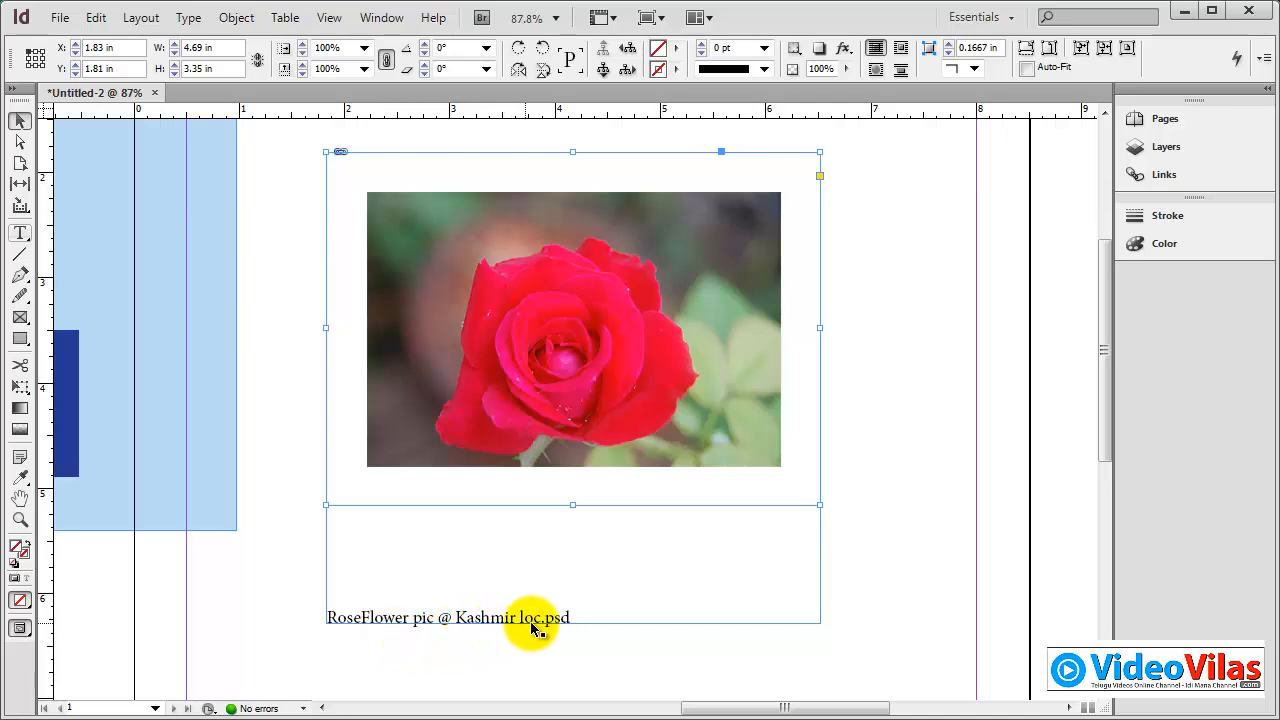
left_click(626, 287)
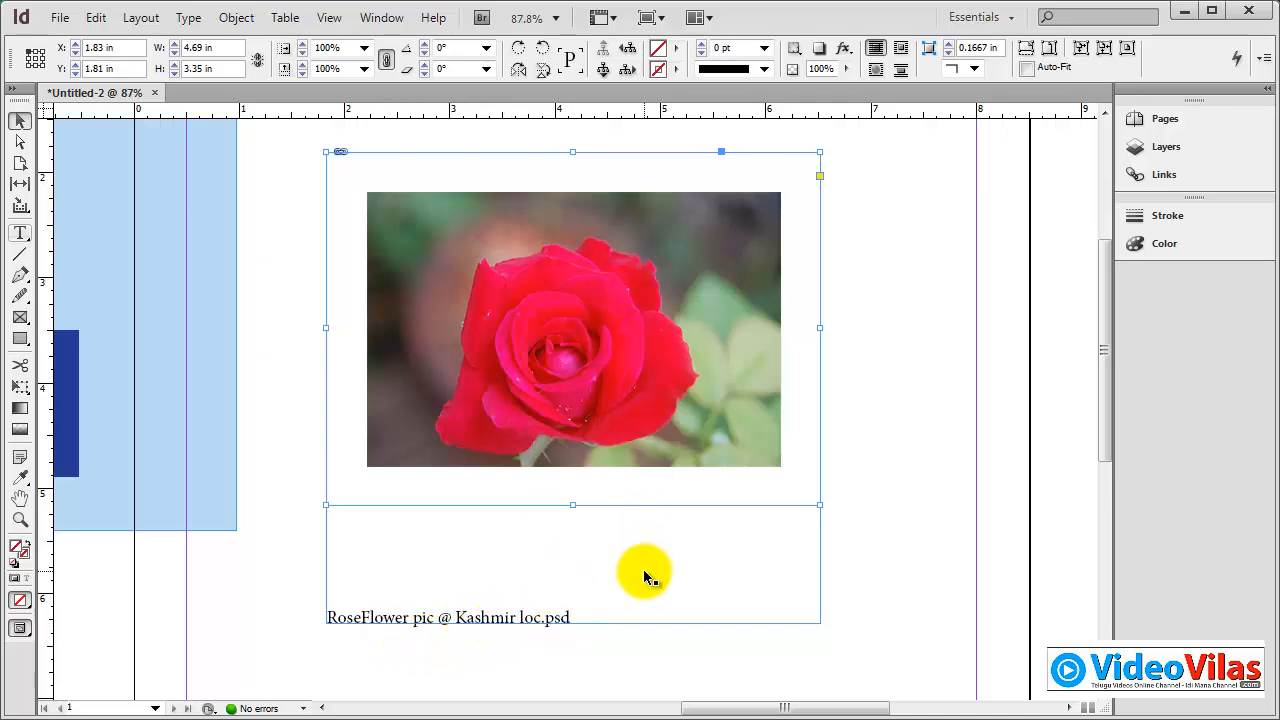
left_click(485, 654)
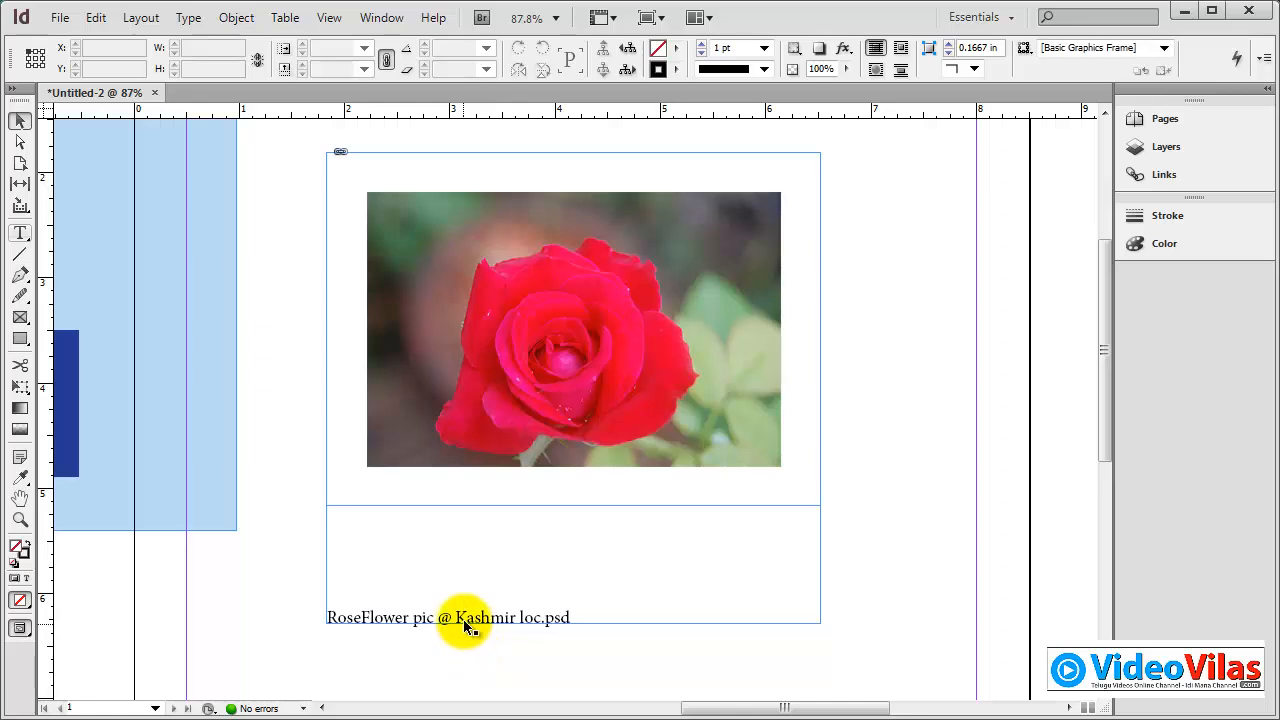
left_click_drag(468, 625, 503, 664)
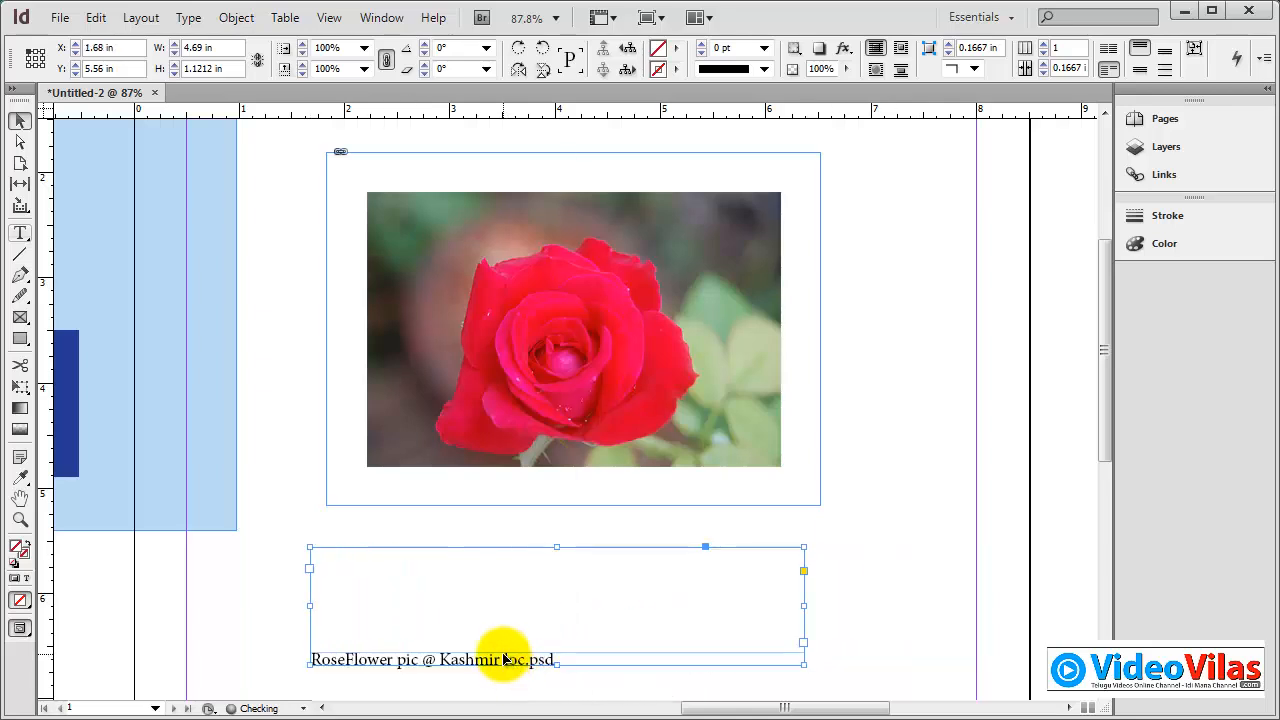
key("Delete")
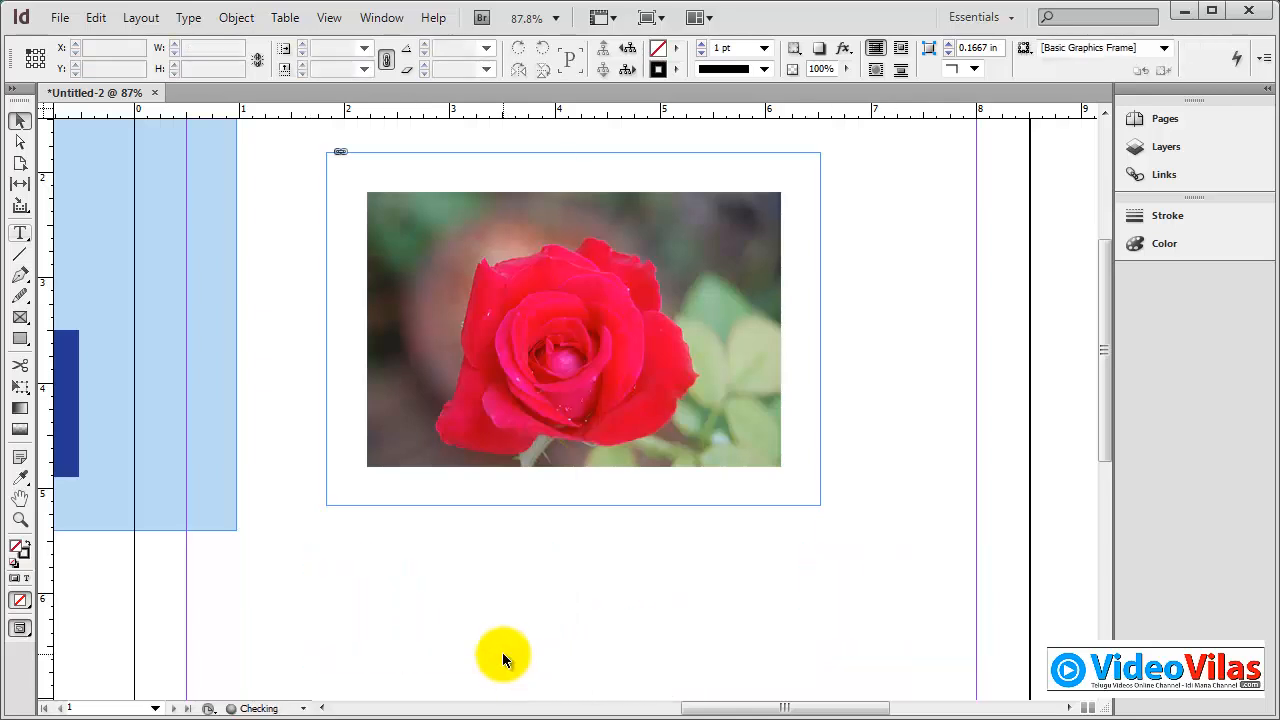
Step: Generate a live caption for the rose image
left_click(428, 274)
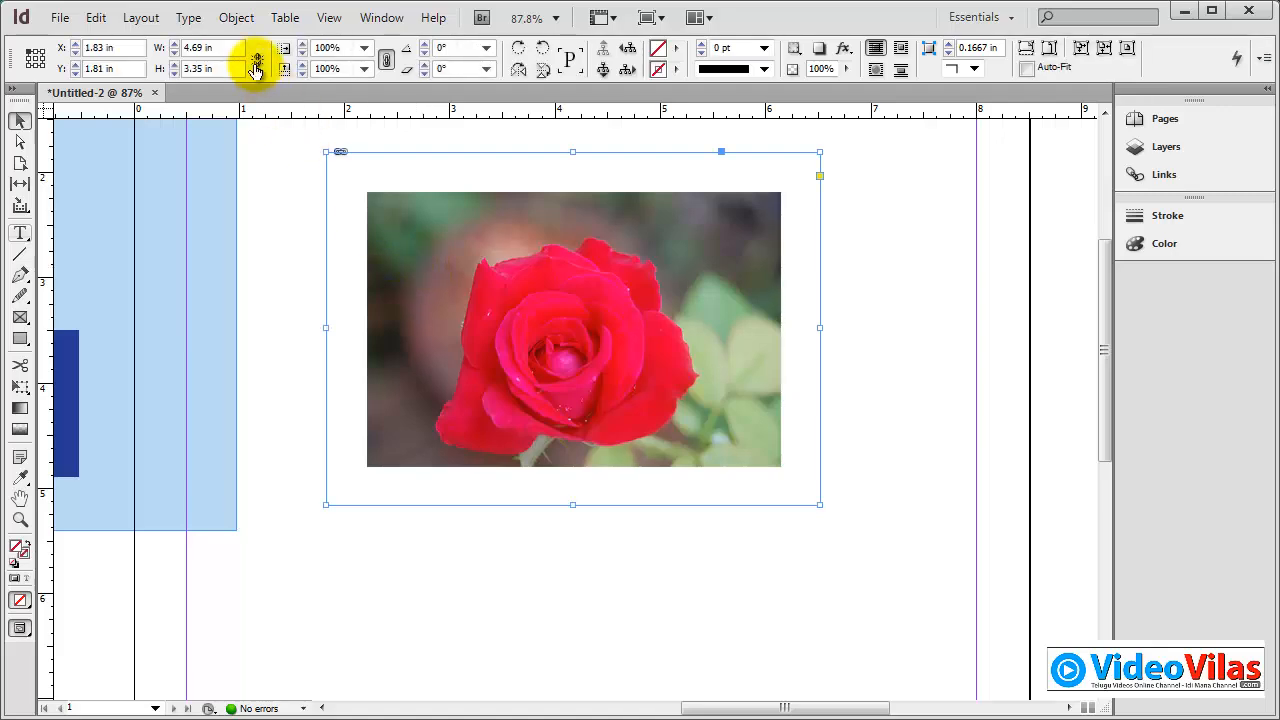
left_click(237, 17)
mouse_move(486, 548)
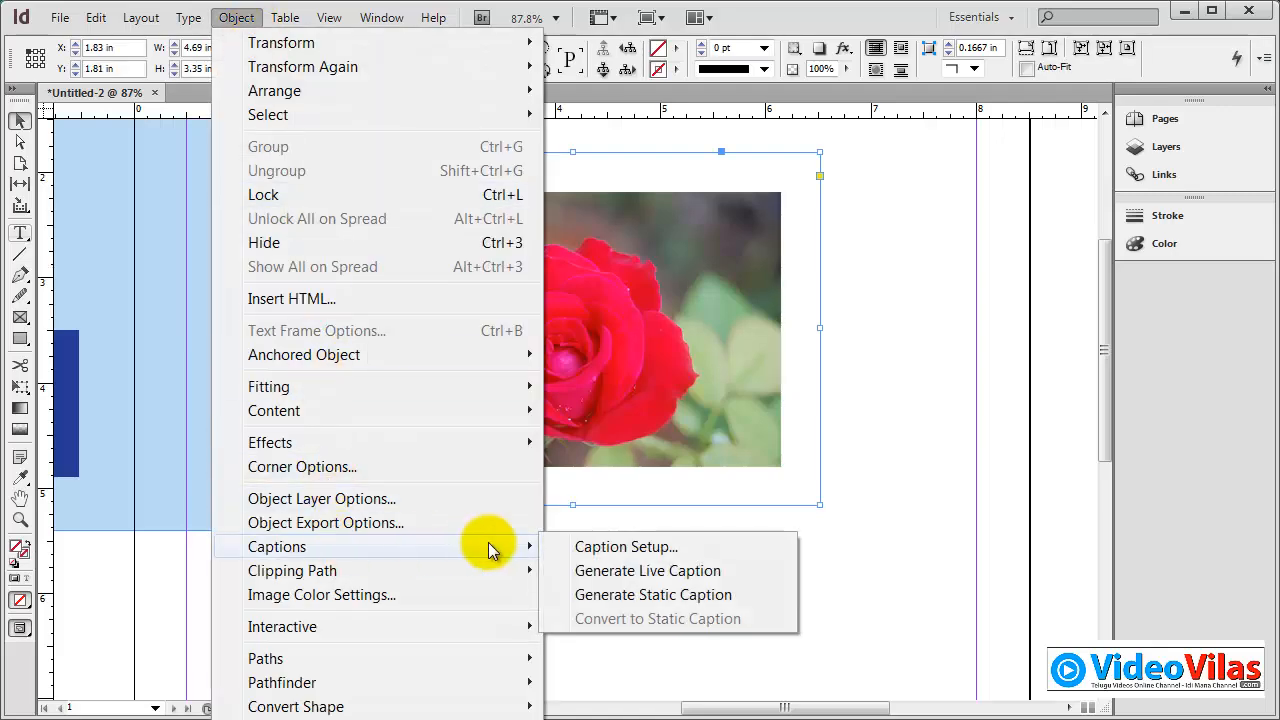
left_click(628, 571)
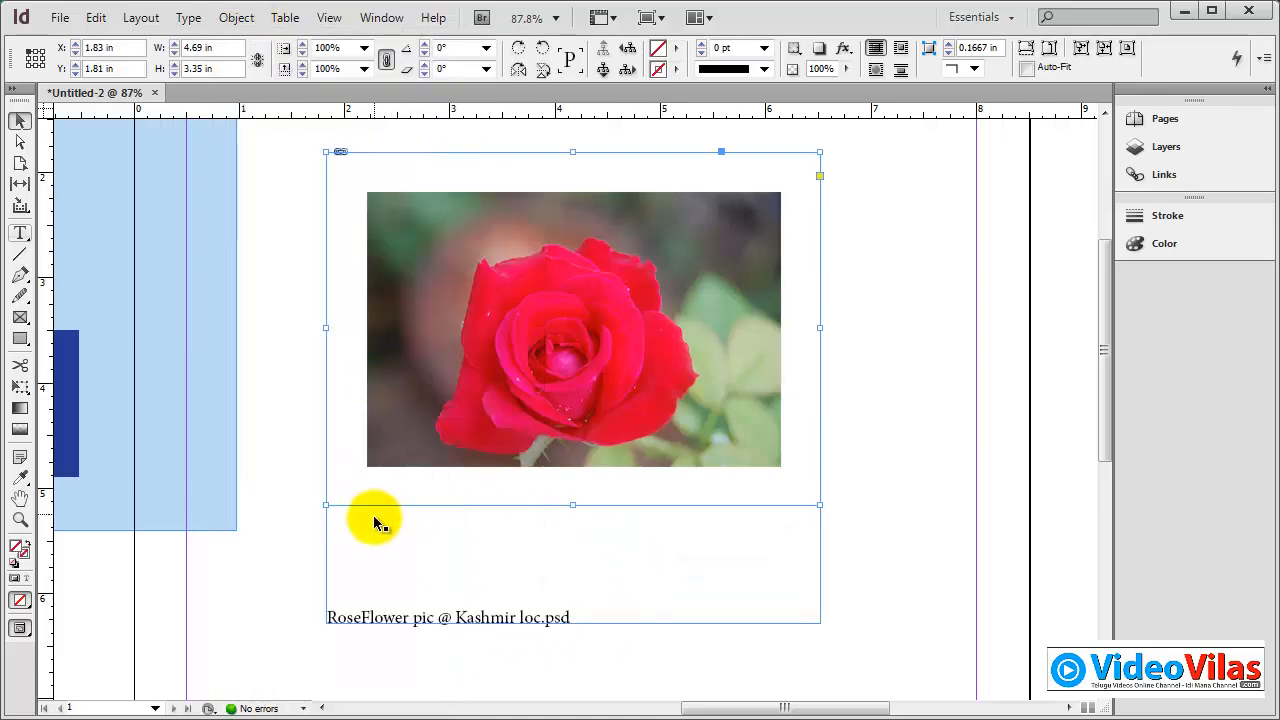
left_click(362, 651)
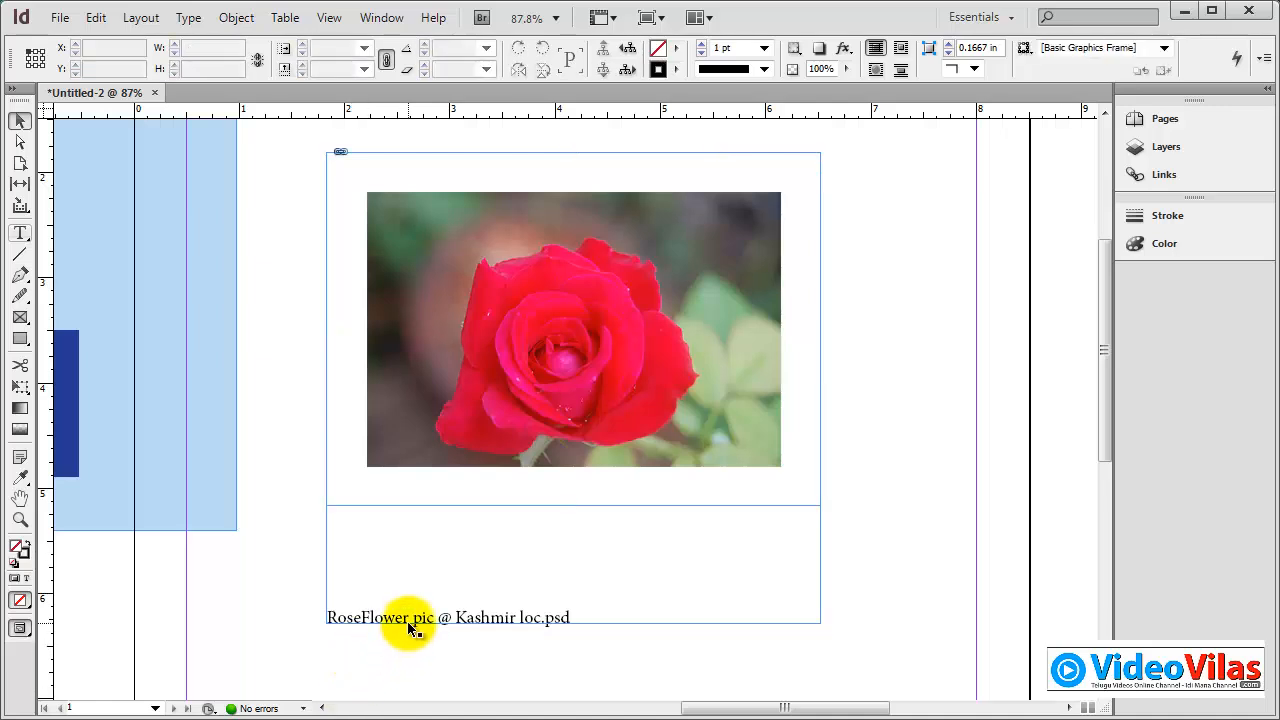
Step: Test the live caption by moving its frame off and back onto the rose frame, and shift the rose image to about X 1.125 in, Y 1.48 in
left_click_drag(409, 622, 421, 642)
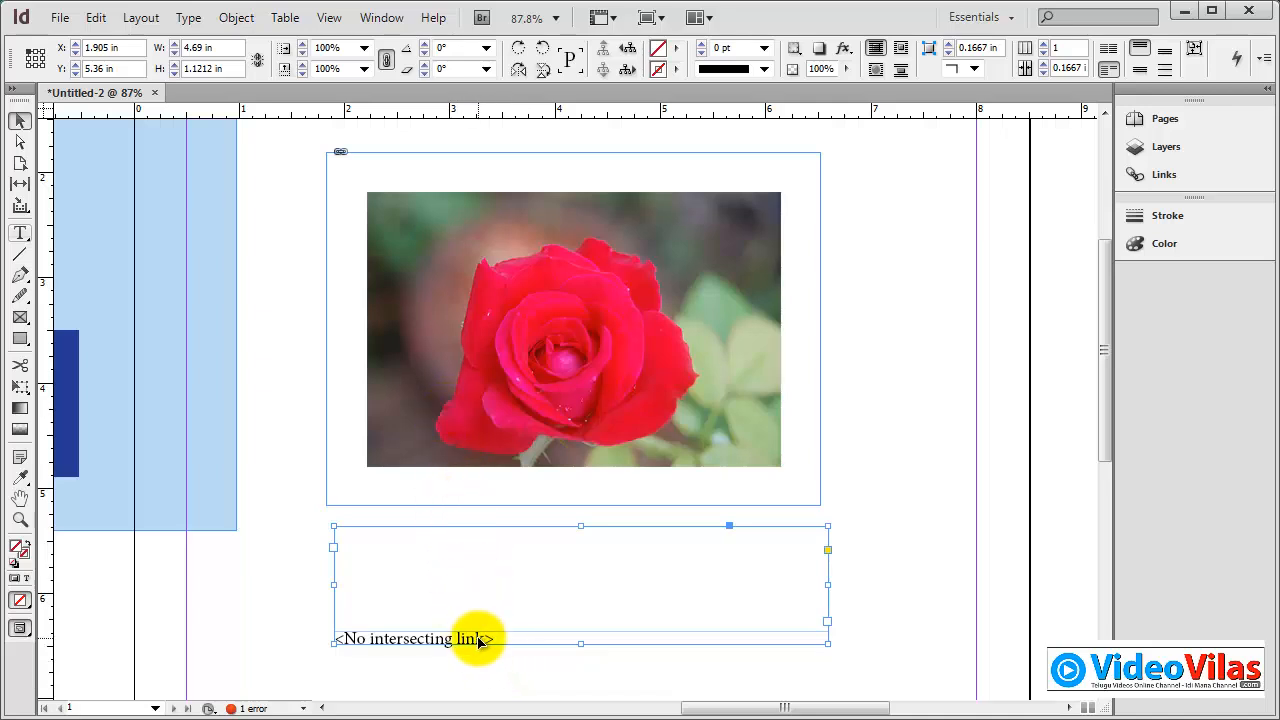
left_click_drag(479, 641, 476, 605)
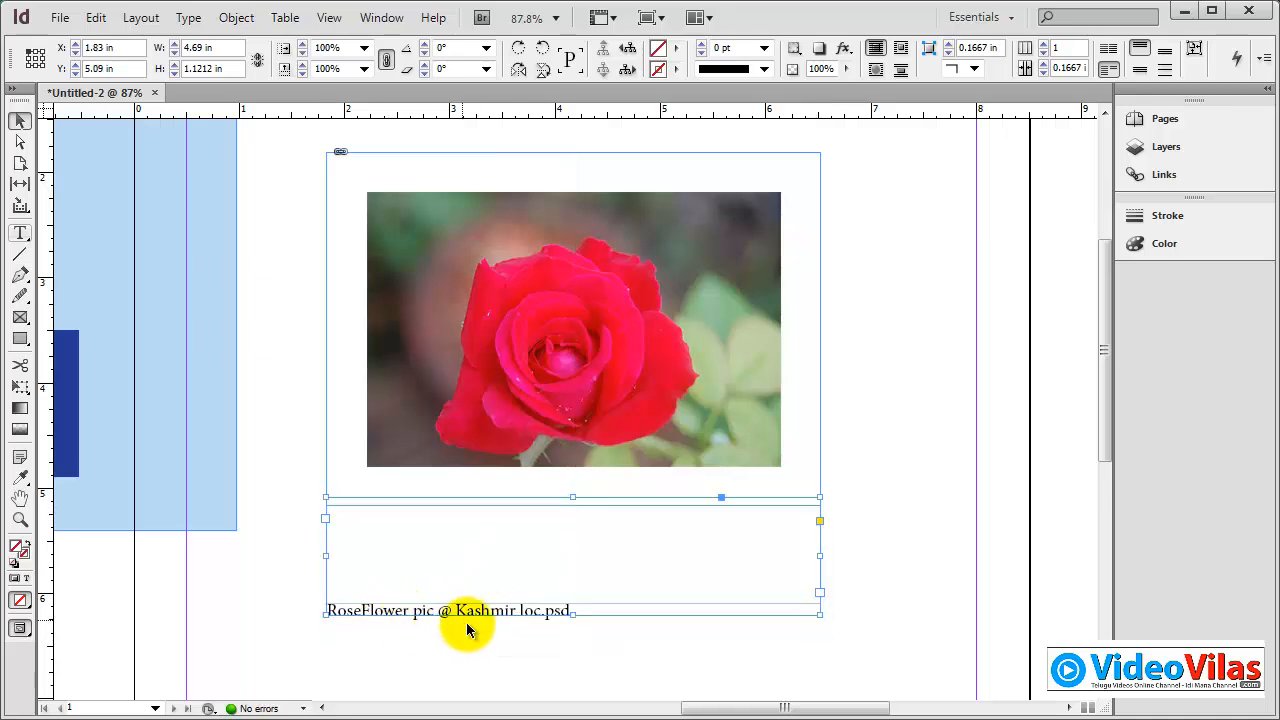
left_click(530, 644)
left_click_drag(601, 331, 525, 295)
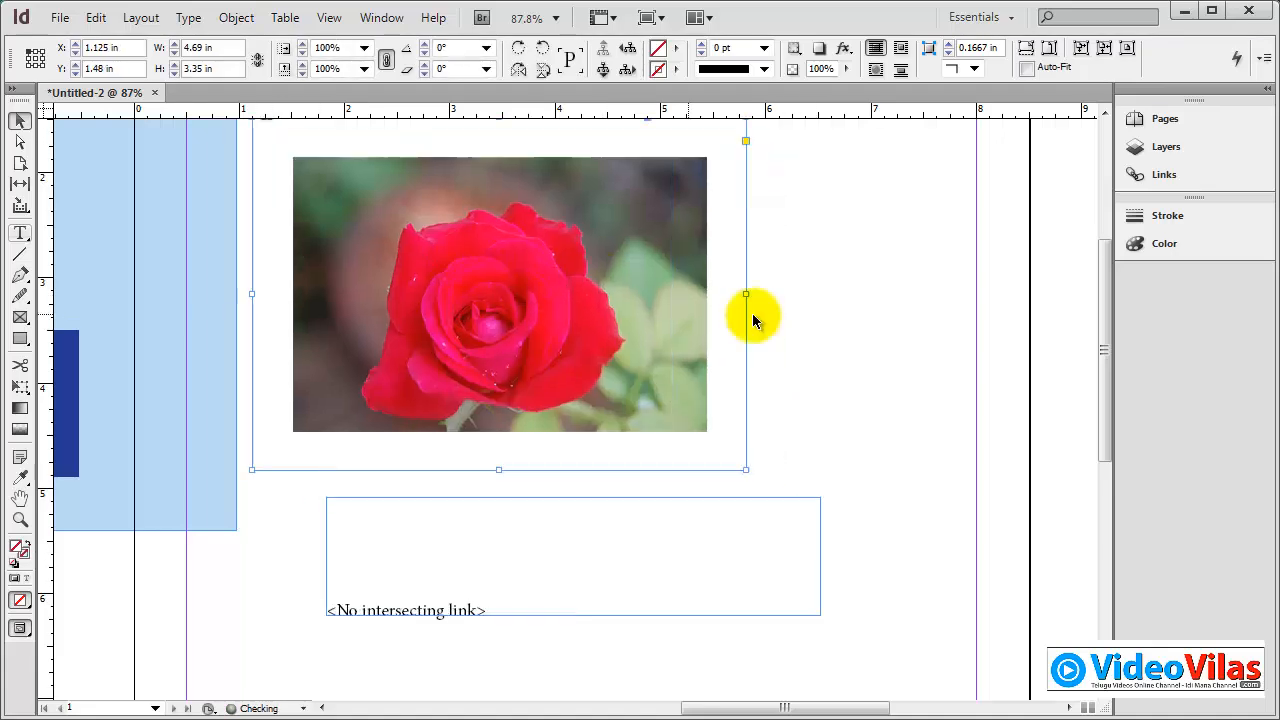
left_click(752, 318)
Step: Place the photo DSC_0255 from drive D with default import options beside the large rose, in a frame about 1.80 by 1.2 in
left_click(60, 17)
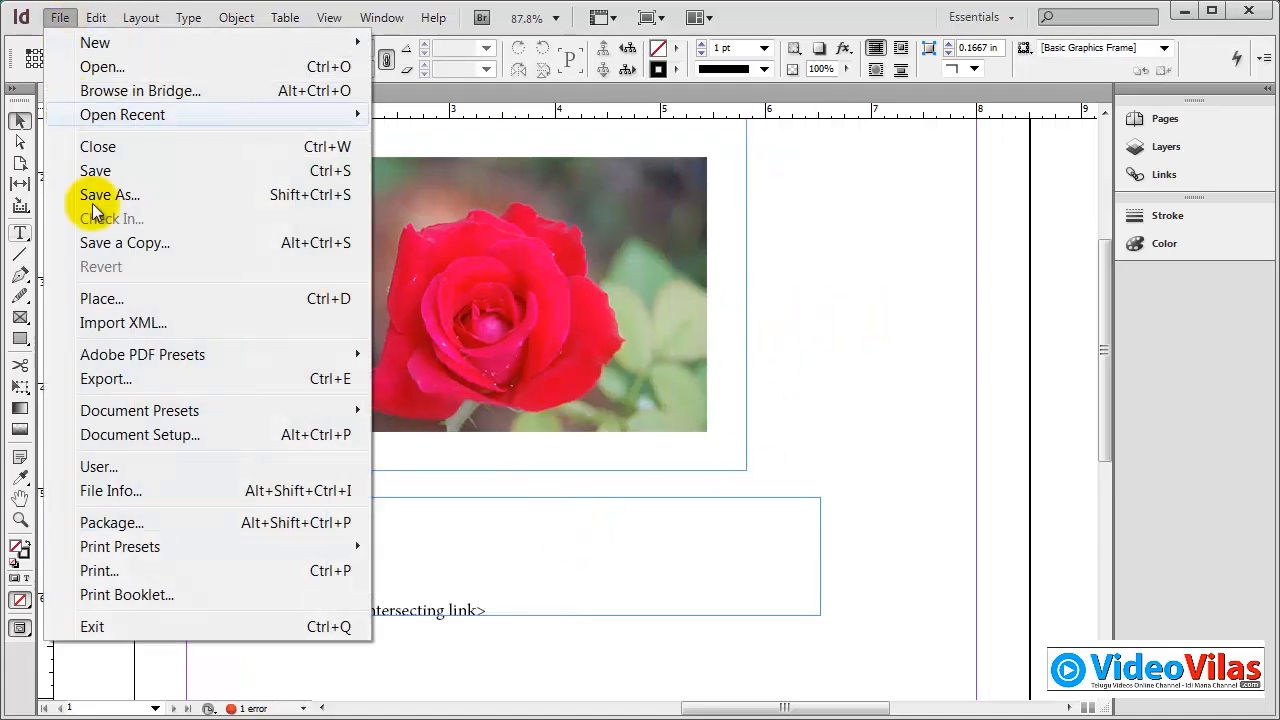
left_click(97, 299)
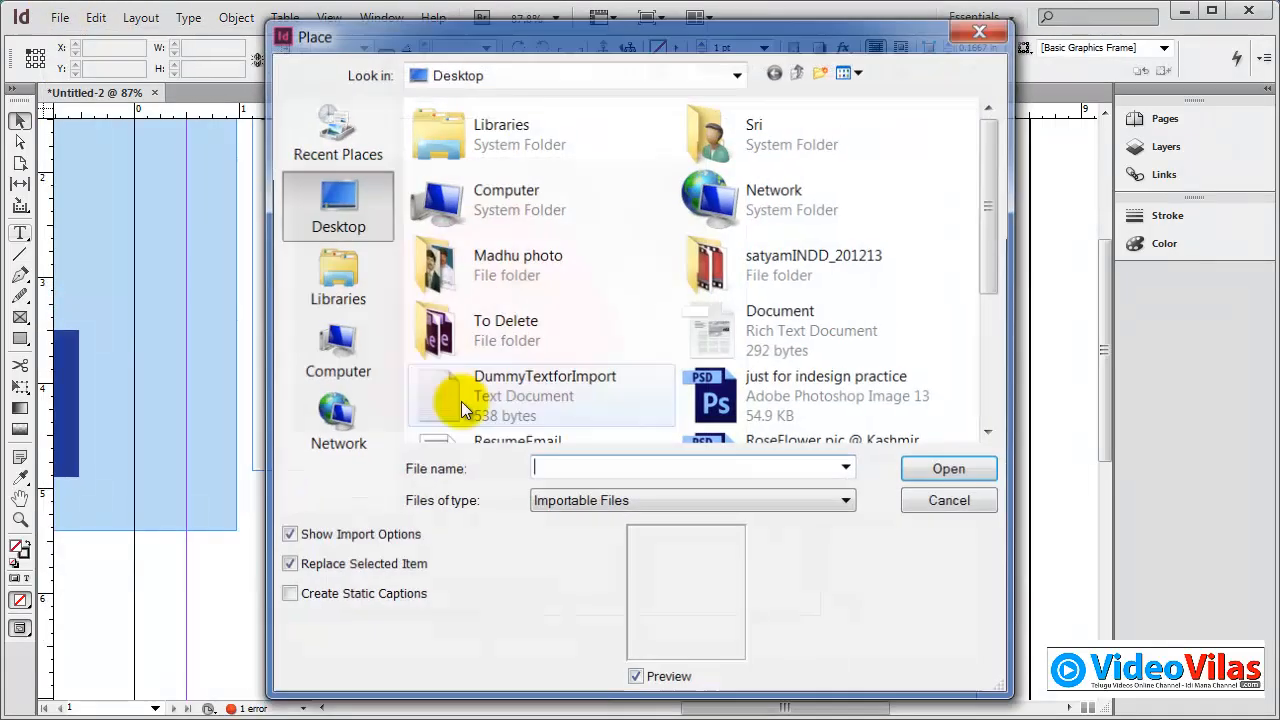
left_click(350, 358)
double_click(789, 156)
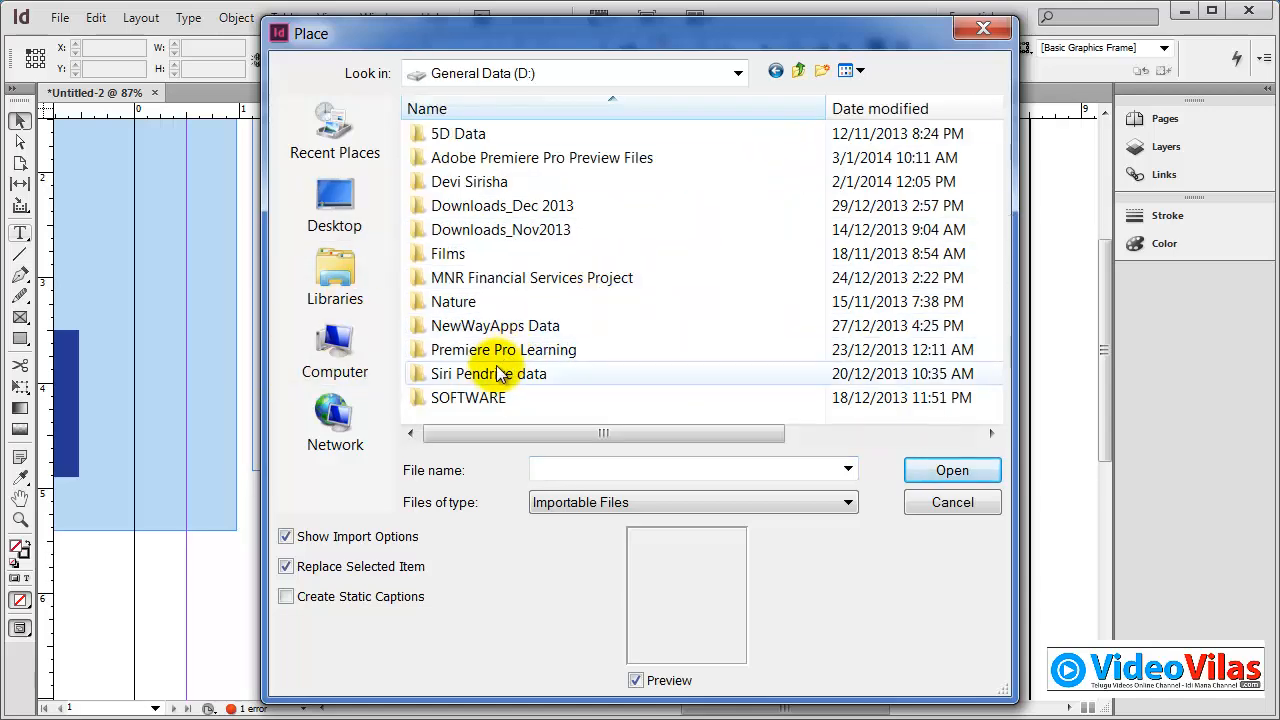
double_click(455, 374)
double_click(457, 207)
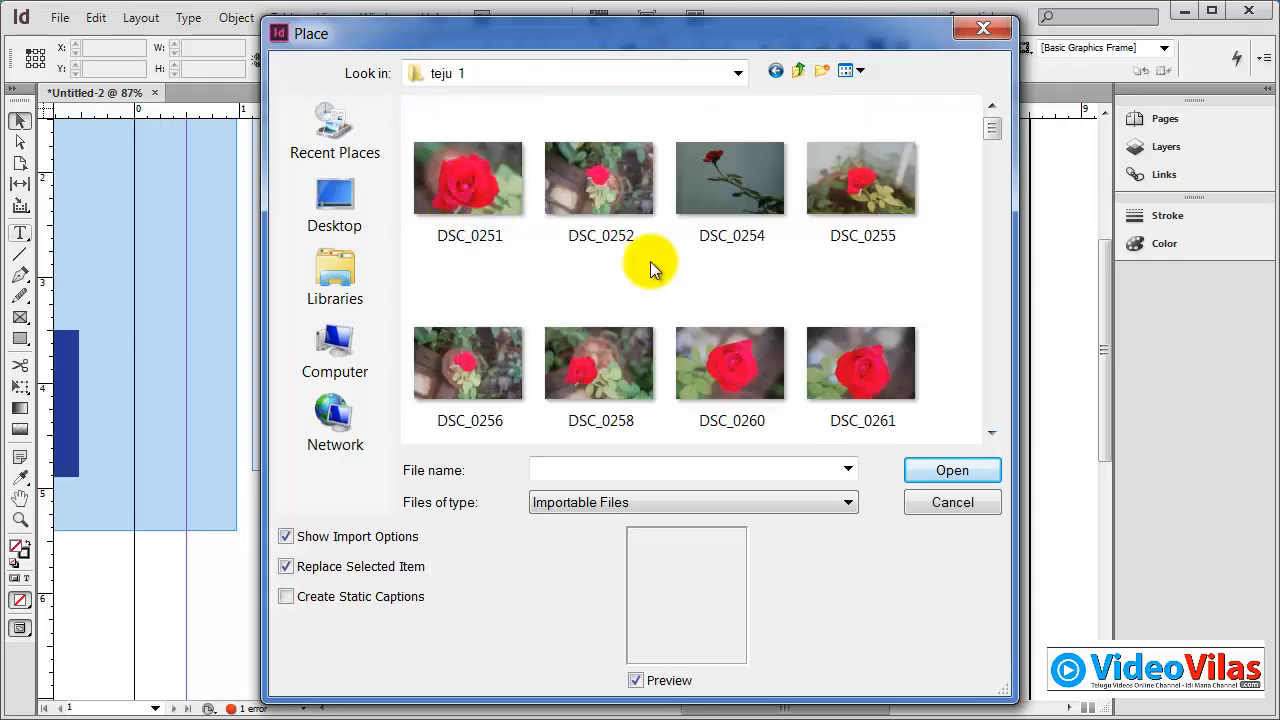
left_click(858, 185)
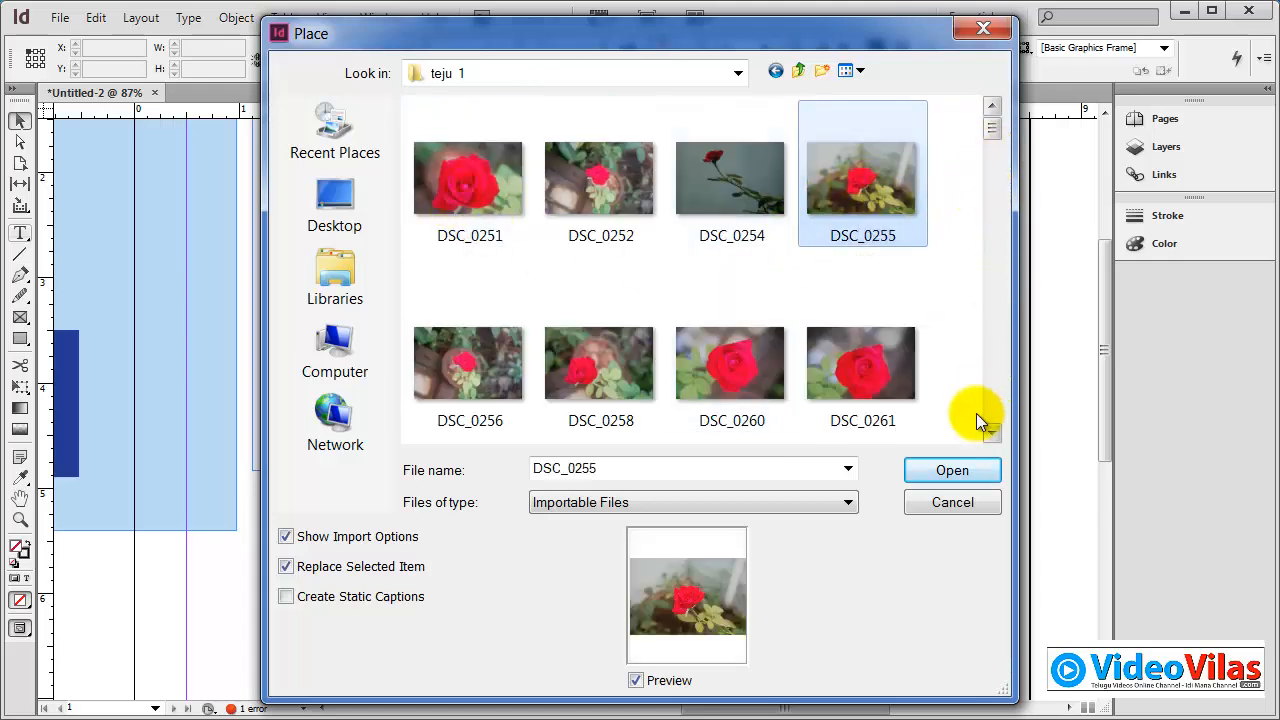
left_click(952, 468)
left_click(780, 551)
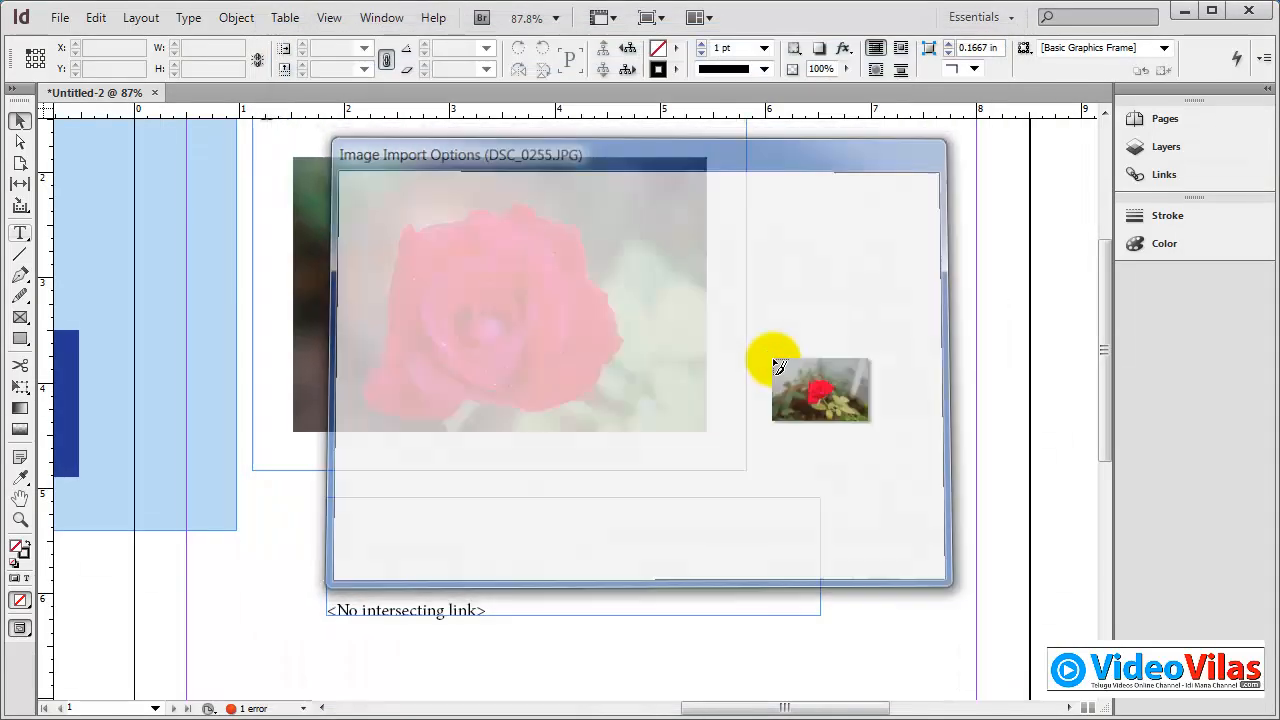
left_click_drag(783, 224, 968, 382)
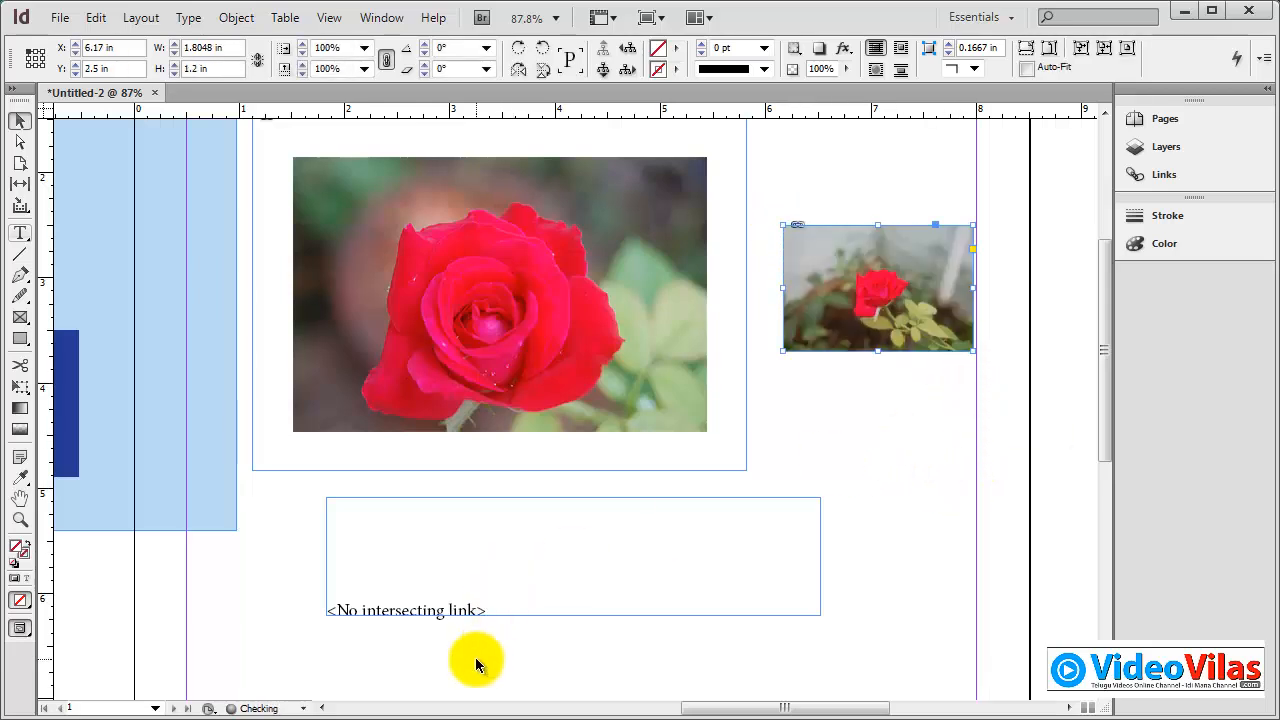
Step: Test the live caption frame against the lower edges of the small photo and the large rose frame, and delete it once clear of both
left_click_drag(440, 615, 895, 457)
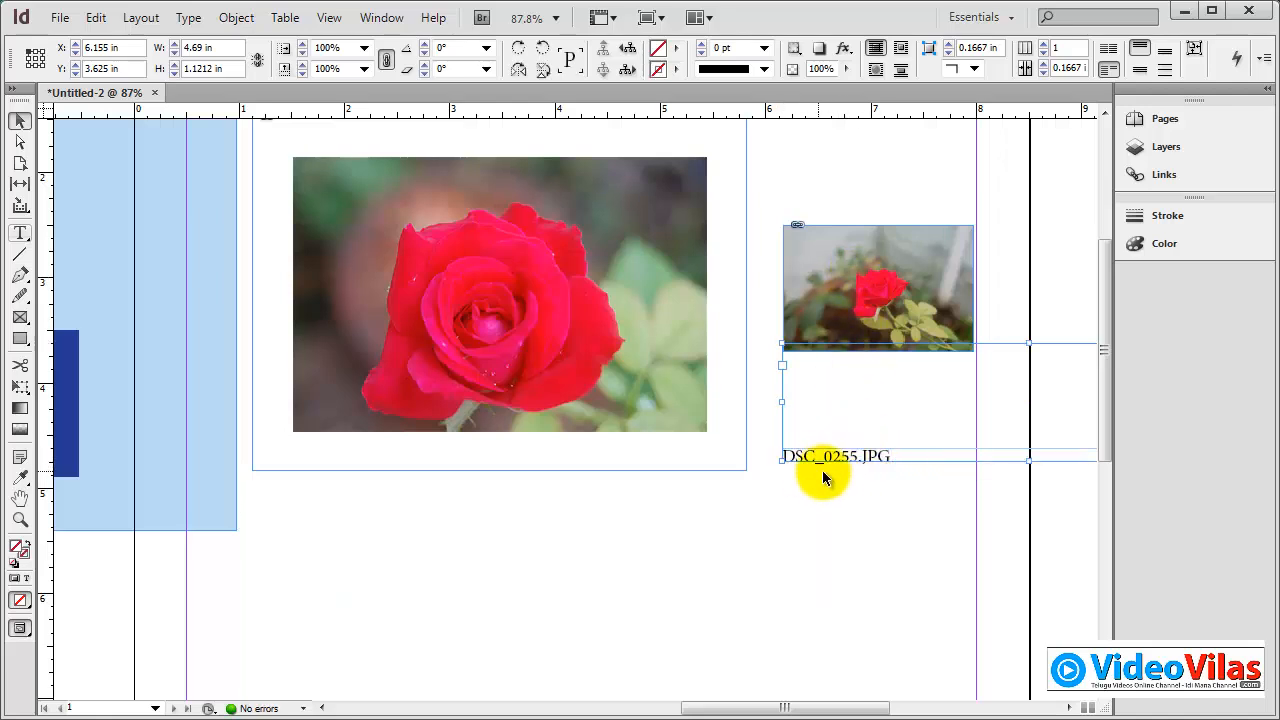
left_click_drag(846, 468, 336, 576)
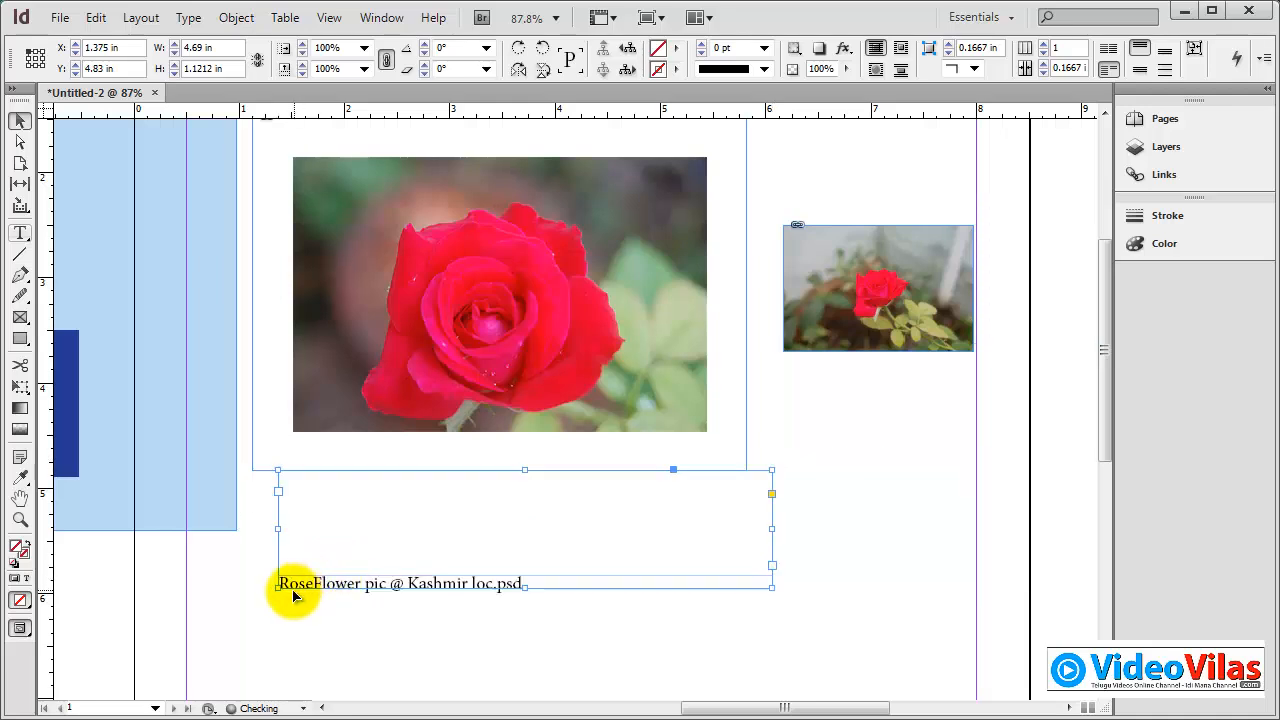
left_click_drag(410, 593, 917, 466)
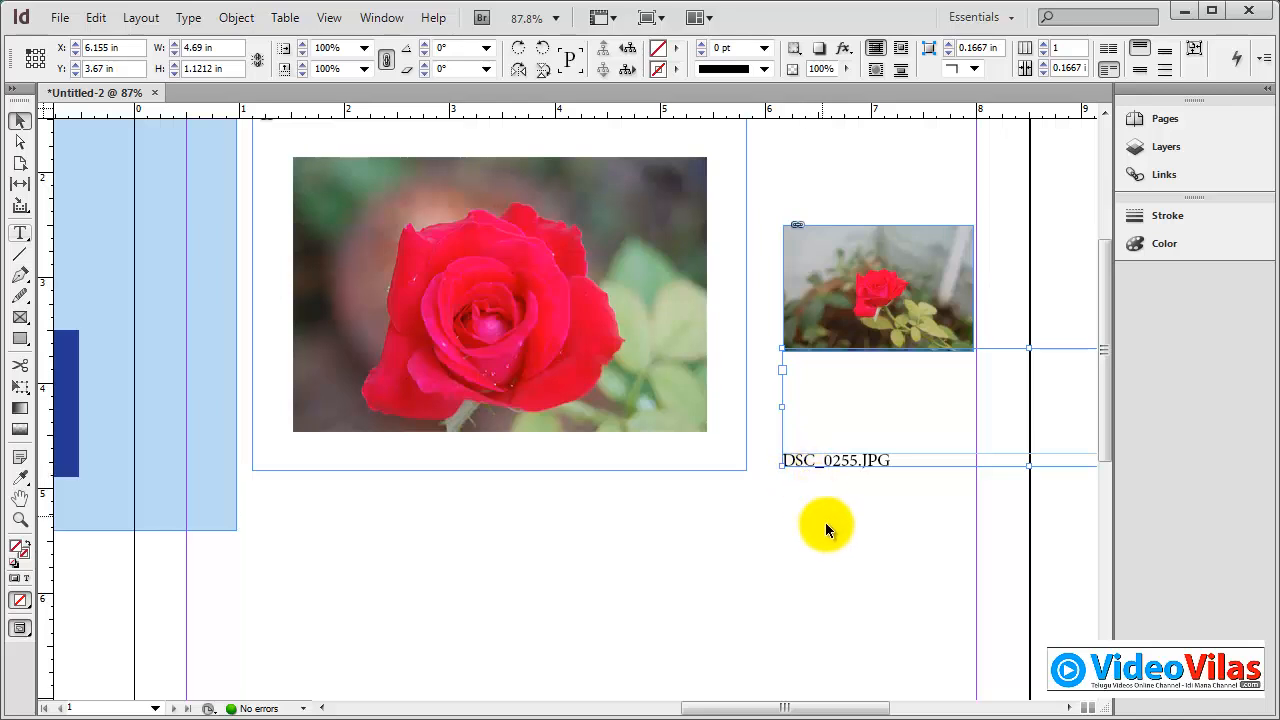
left_click_drag(837, 466, 867, 567)
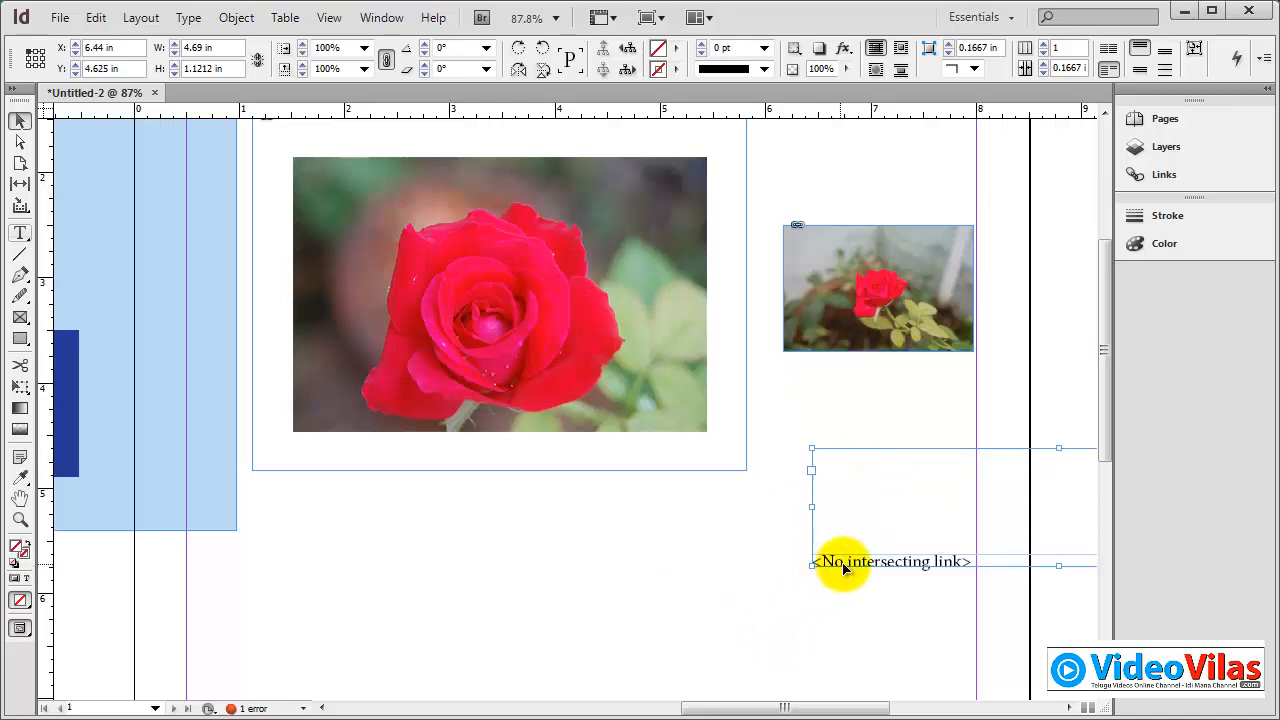
key("Delete")
Step: Generate a static caption for the large rose image and move it away to about X 3.07 in, Y 5.29 in
left_click(586, 366)
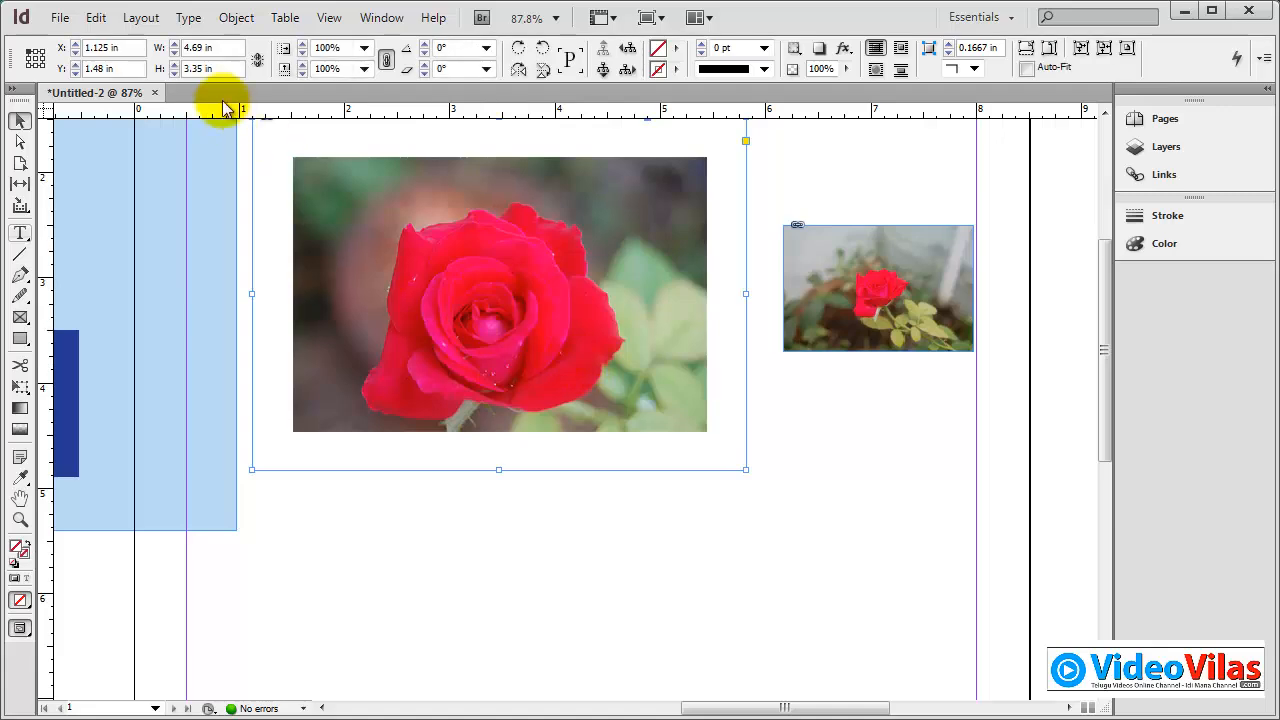
left_click(237, 18)
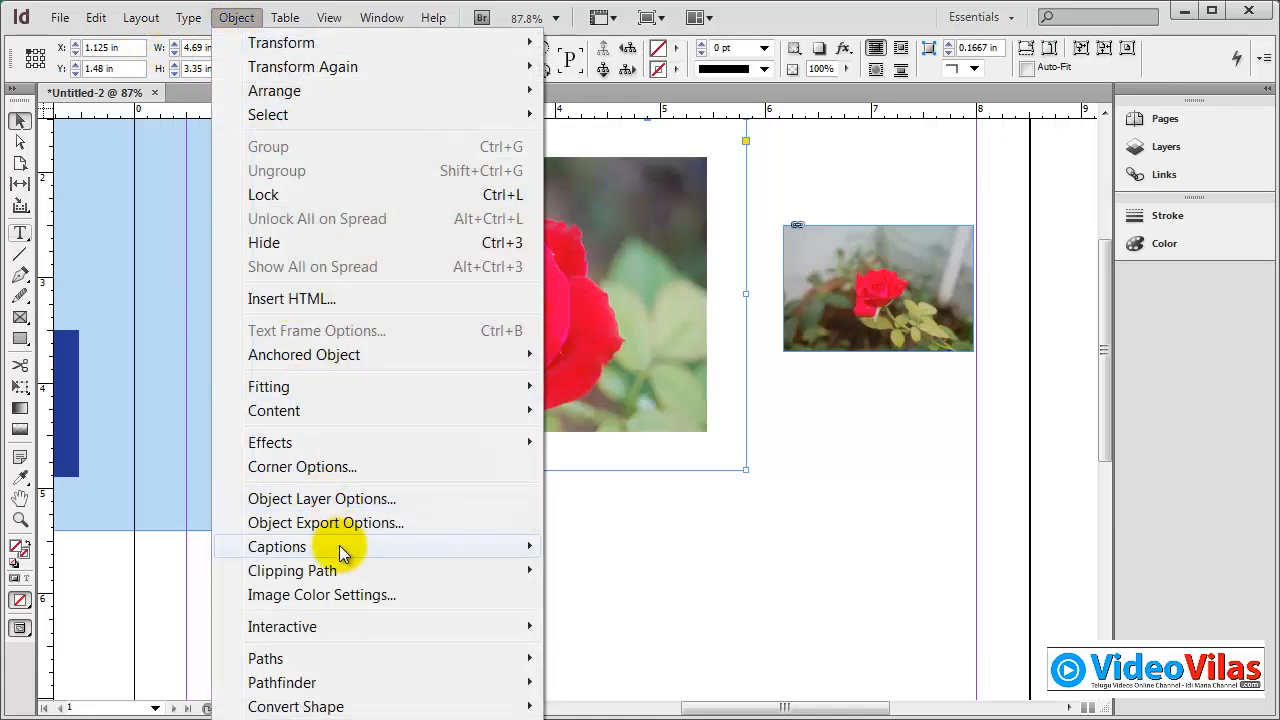
mouse_move(482, 557)
left_click(608, 571)
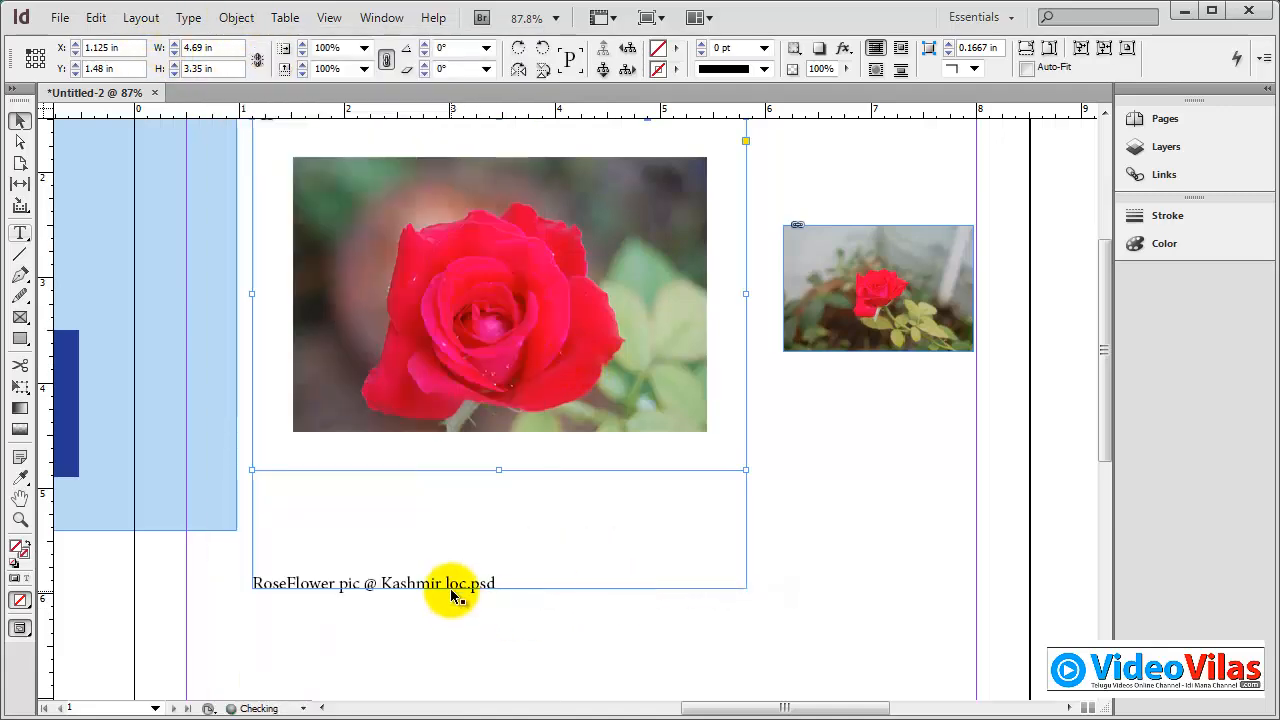
left_click_drag(450, 588, 582, 636)
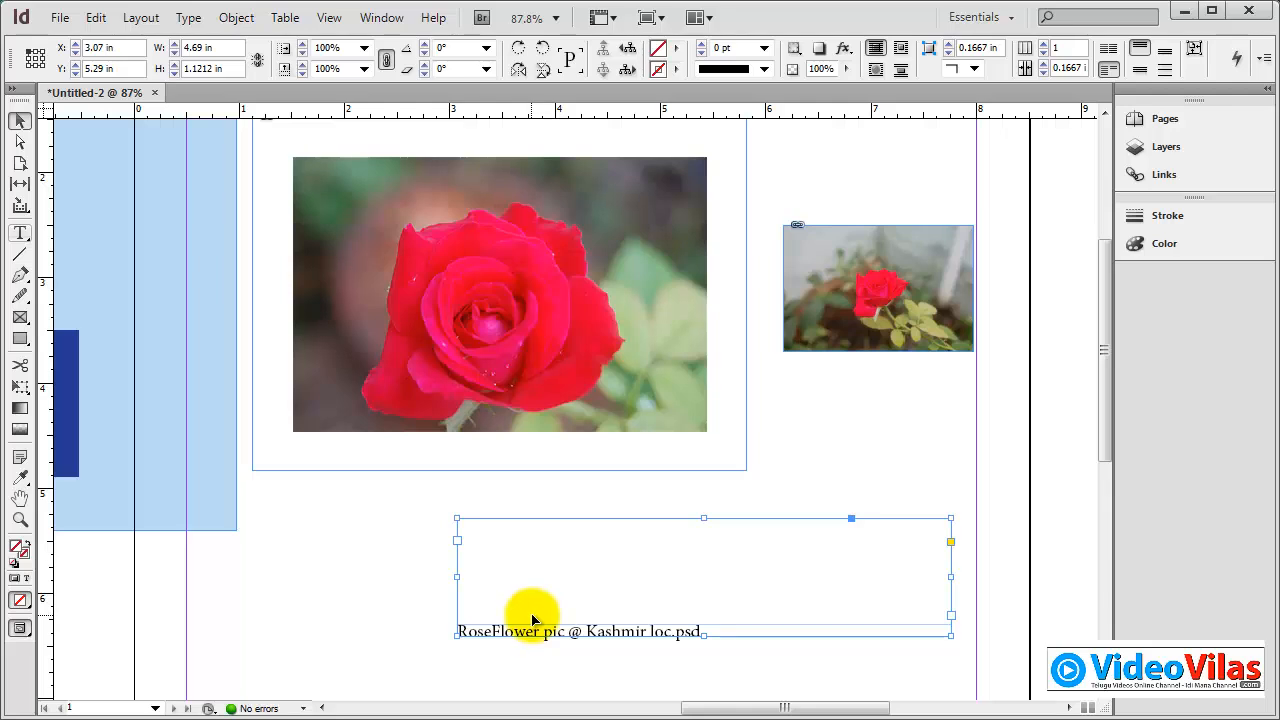
Step: Delete the static caption, the small DSC_0255 photo and the large rose image from the page
key("Delete")
key("Delete")
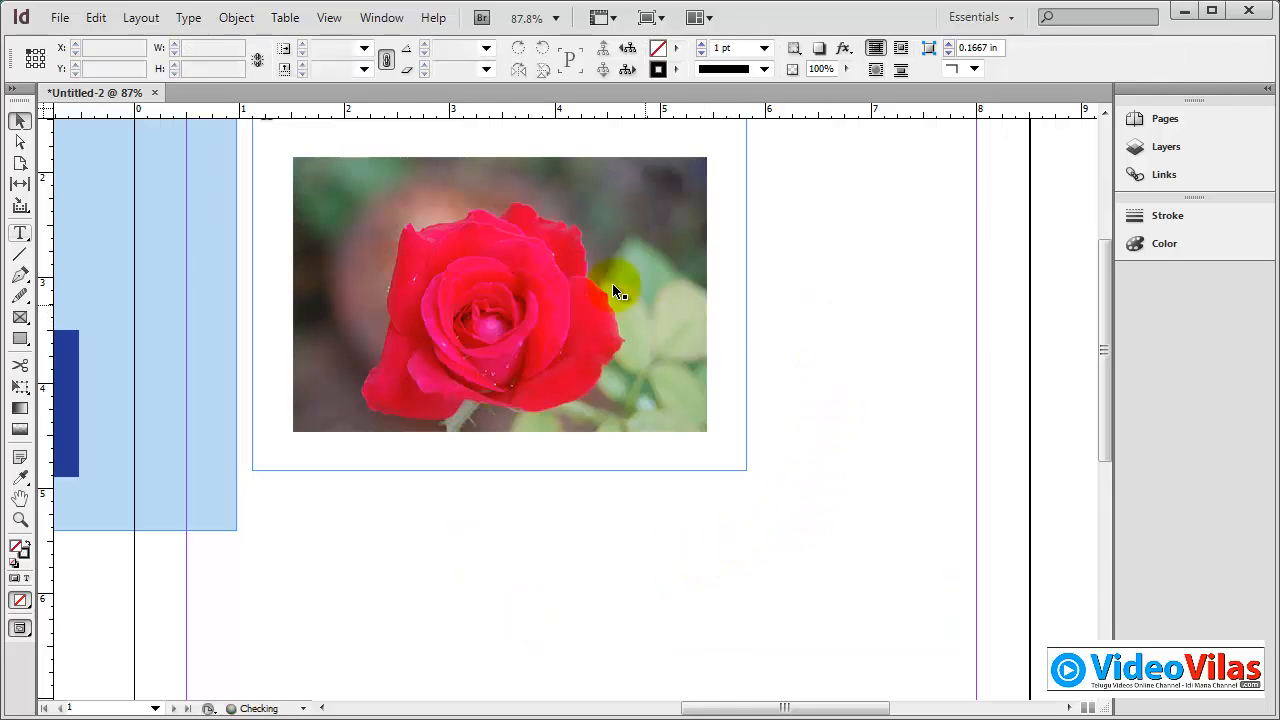
left_click(590, 275)
key("Delete")
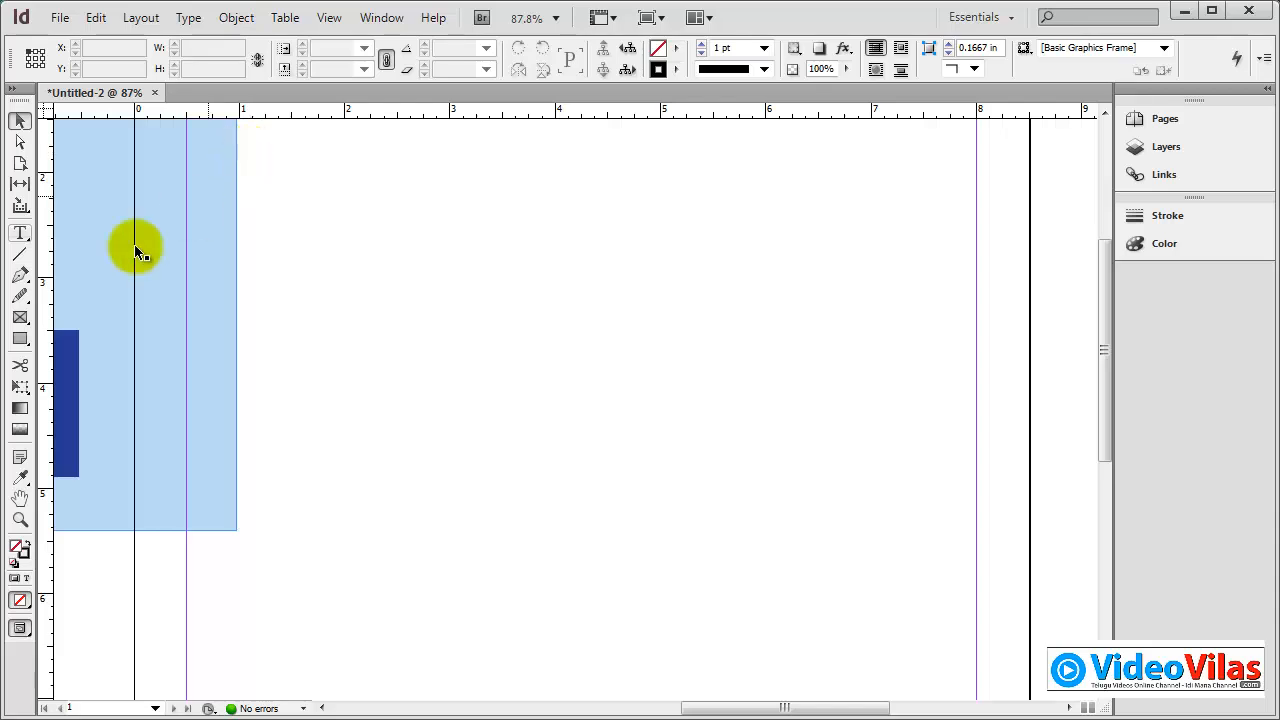
Step: Draw an empty text frame about 4.64 by 0.7 in on the page and delete it
left_click(19, 233)
left_click_drag(370, 293, 859, 366)
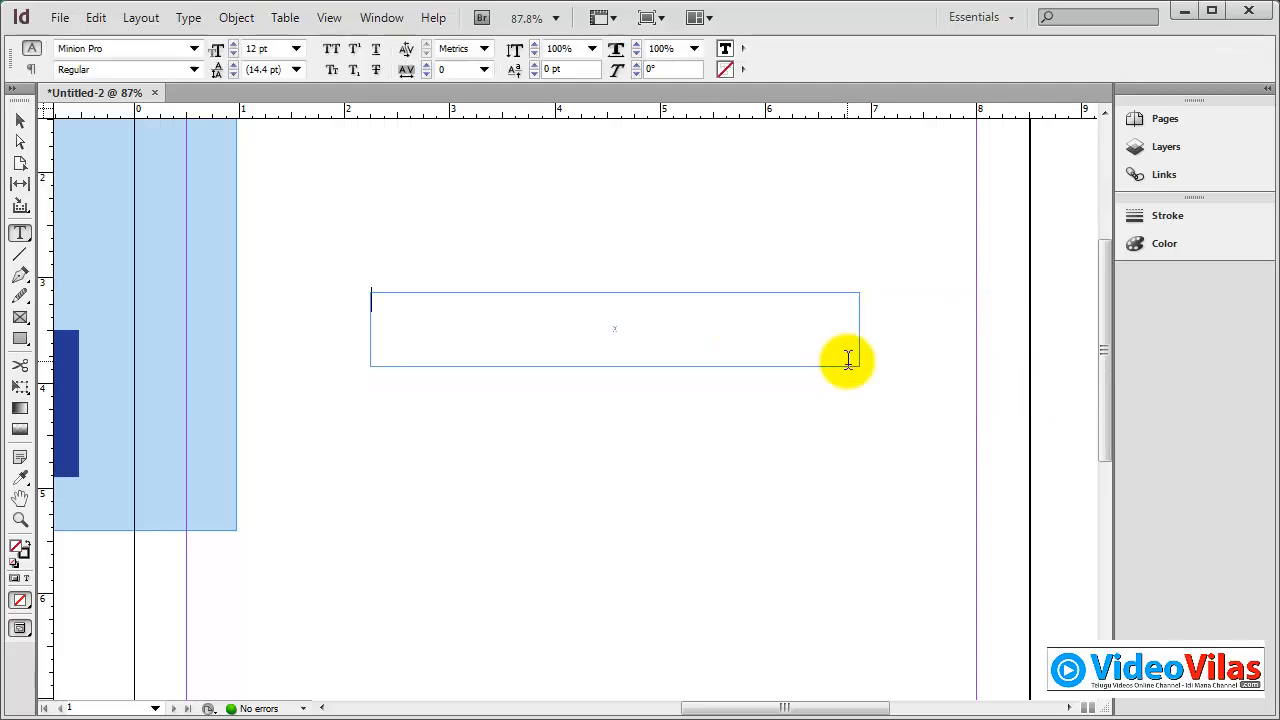
left_click(20, 120)
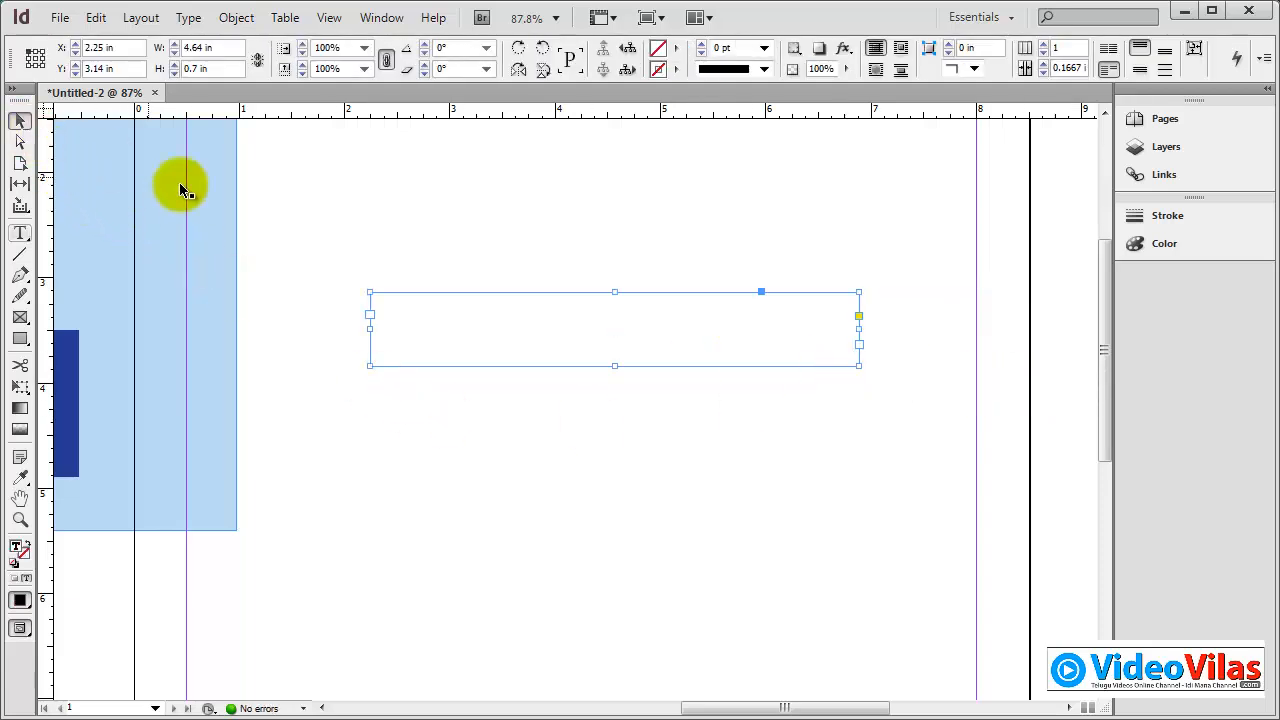
left_click_drag(303, 220, 542, 428)
left_click(542, 431)
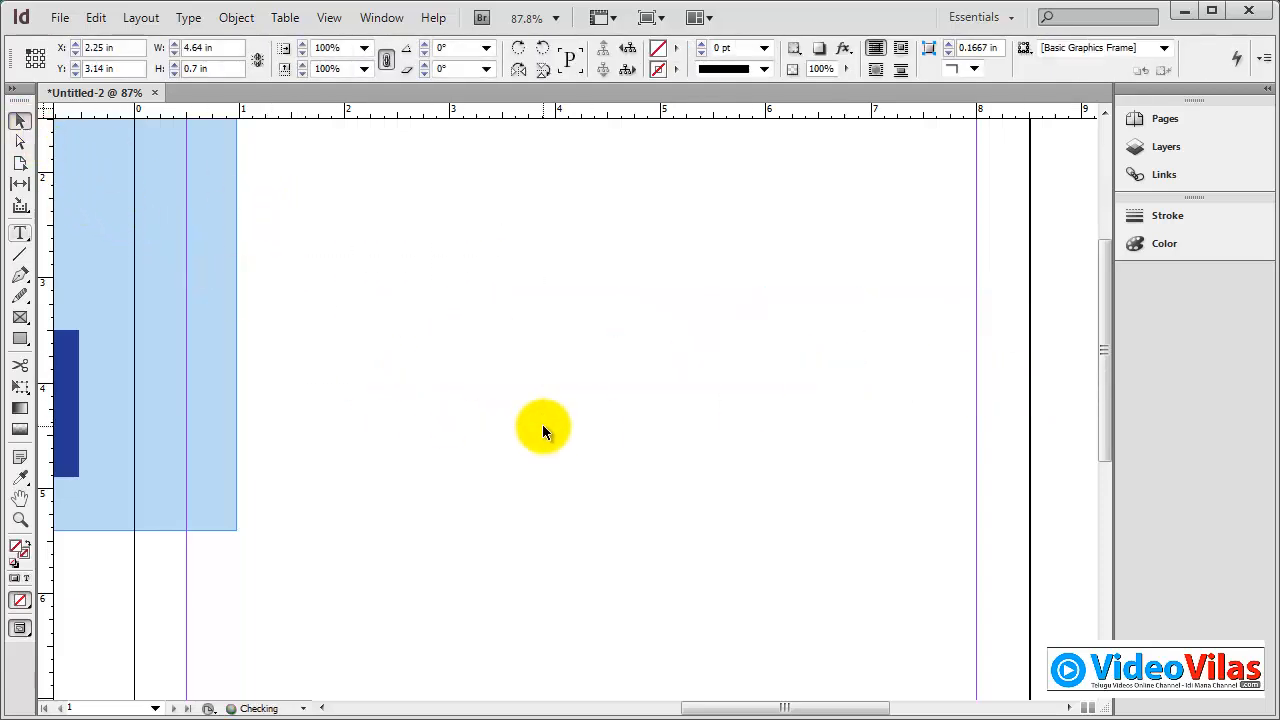
left_click(237, 17)
key("Escape")
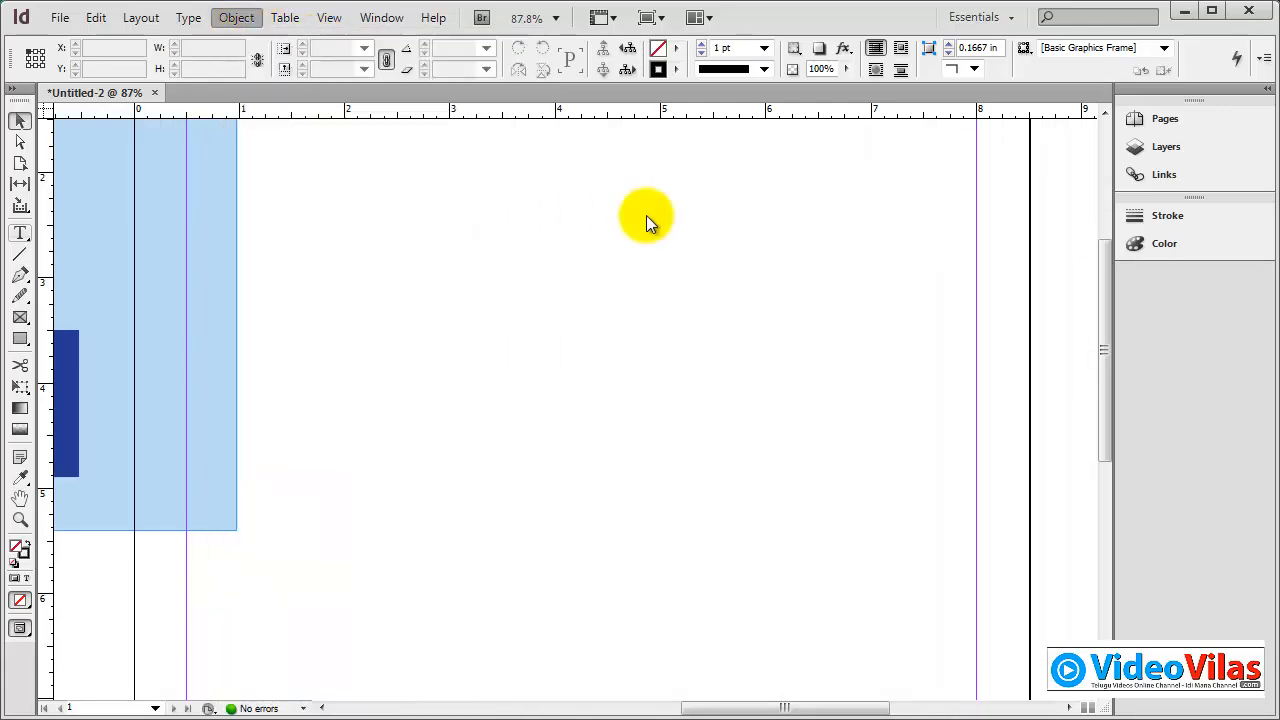
Step: Move the image with the three coloured squares onto the page at about X 1.55 in, Y 1.79 in
left_click_drag(140, 262, 789, 300)
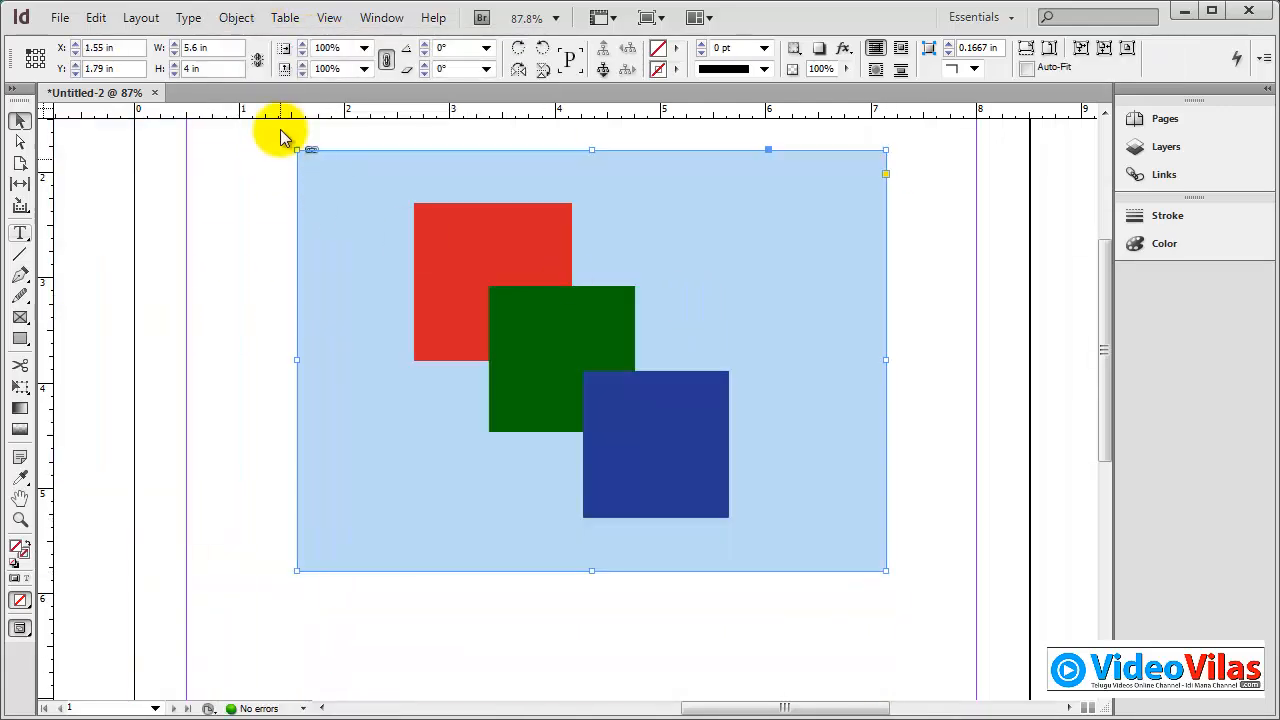
left_click(240, 17)
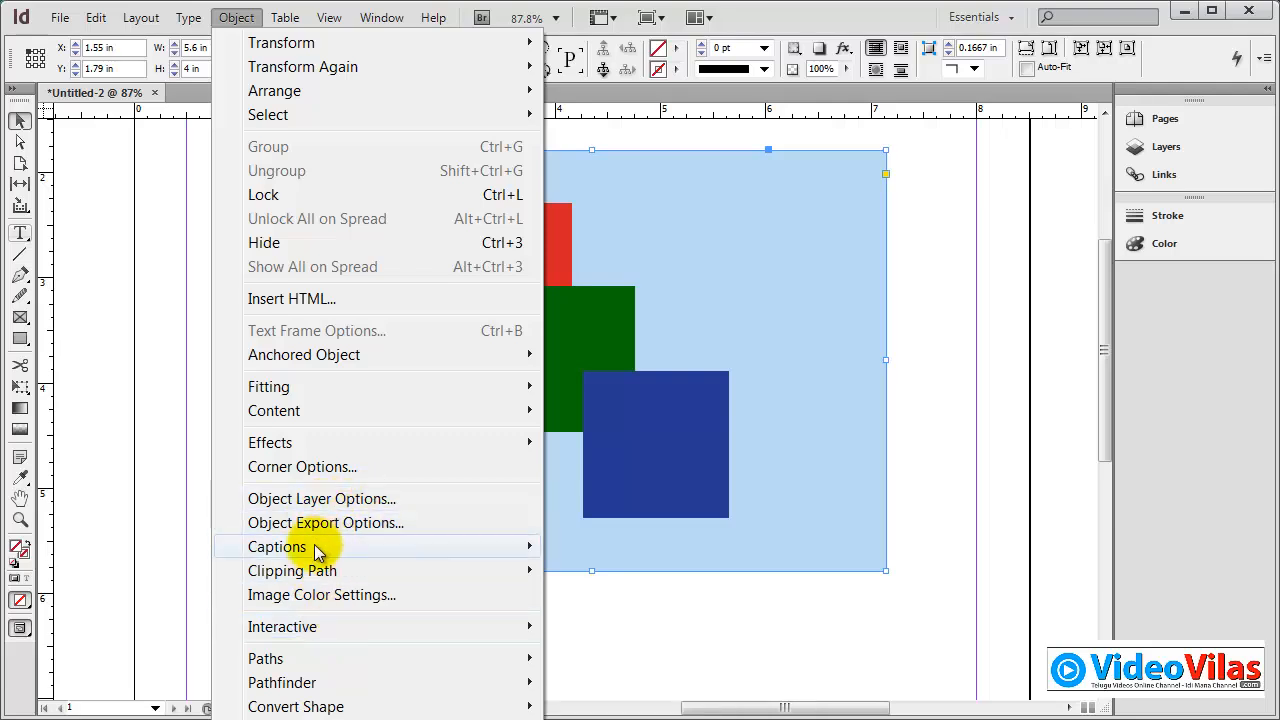
mouse_move(367, 558)
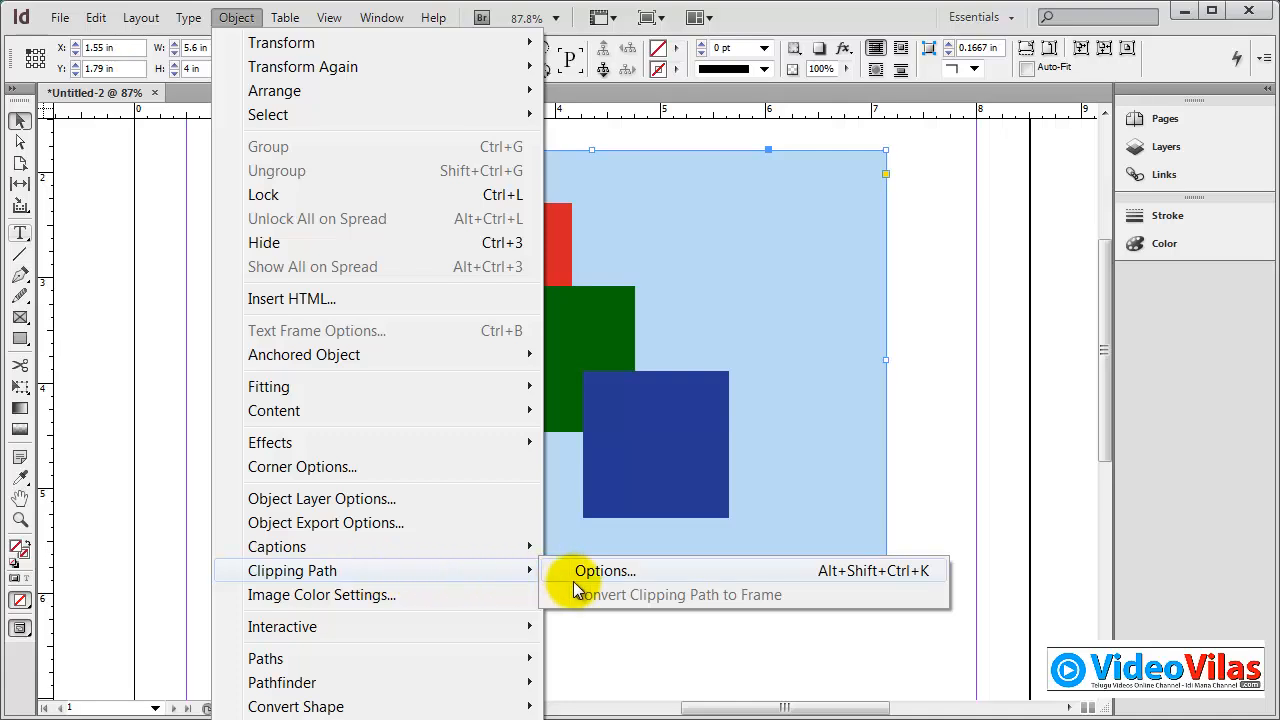
left_click(952, 474)
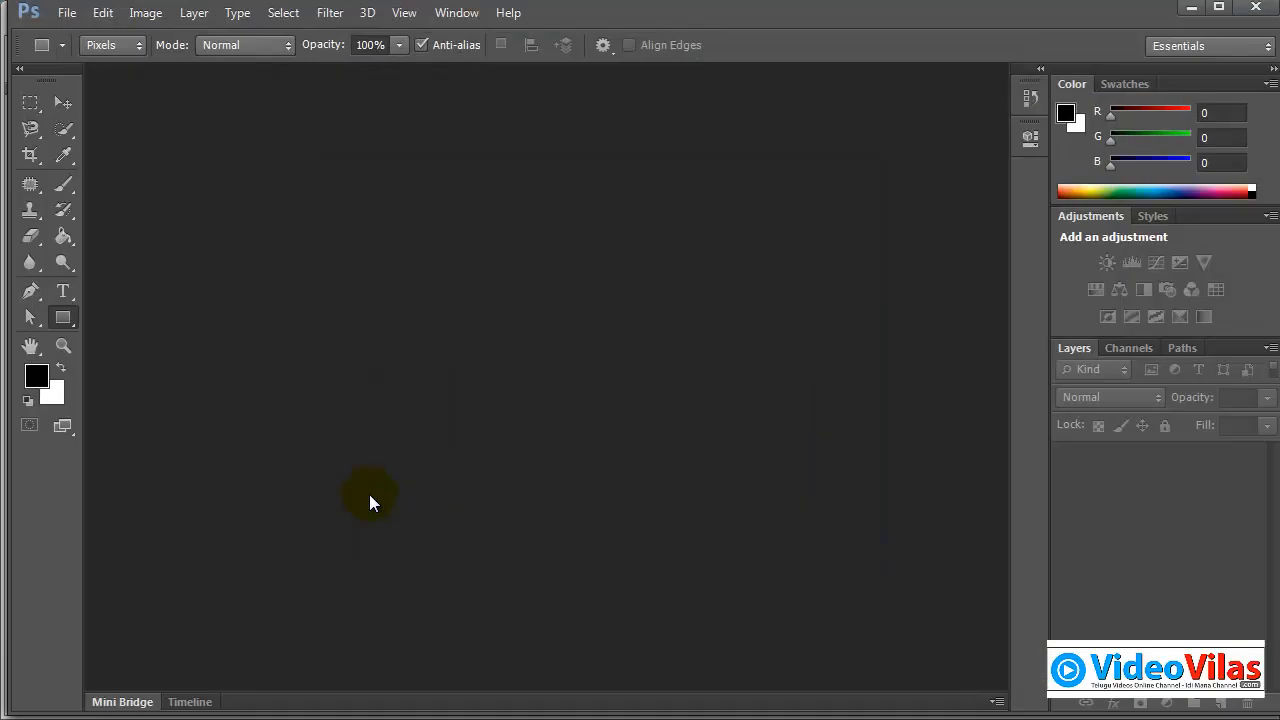
Step: Create a new Photoshop document with the Default Photoshop Size preset, 7 by 5 inches at 72 pixels/inch, white background
left_click(72, 13)
left_click(86, 37)
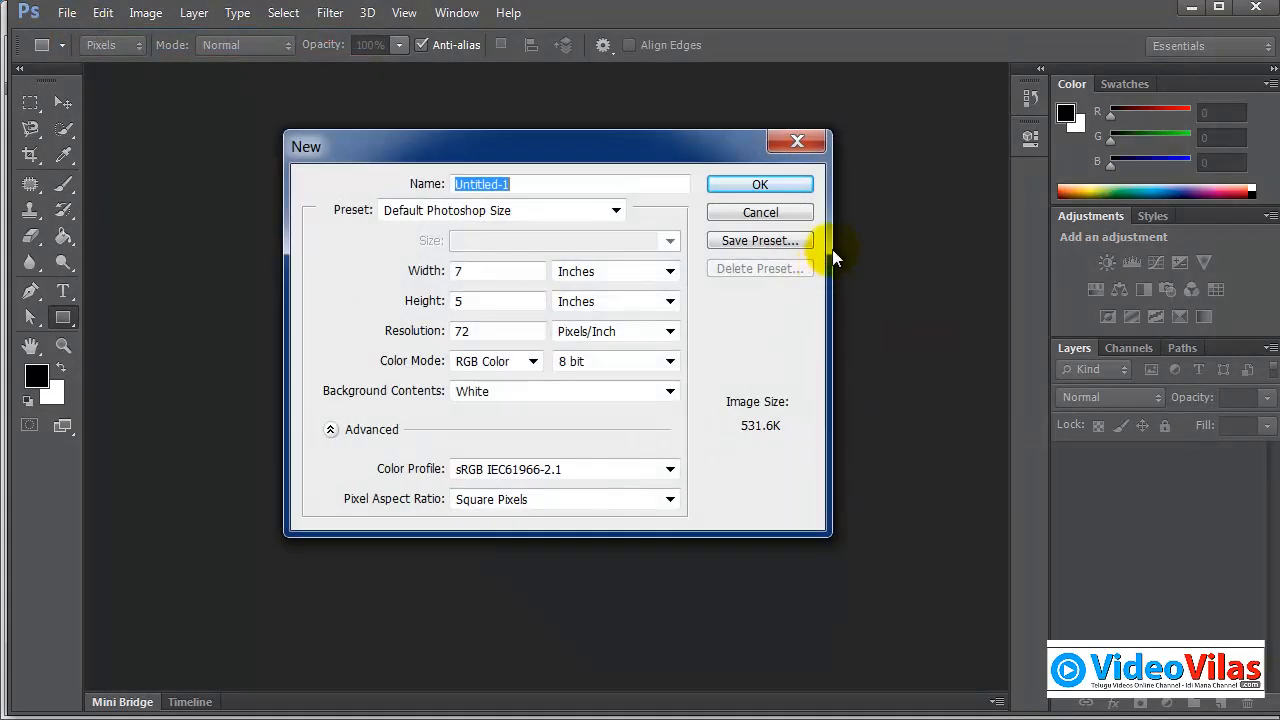
left_click(770, 186)
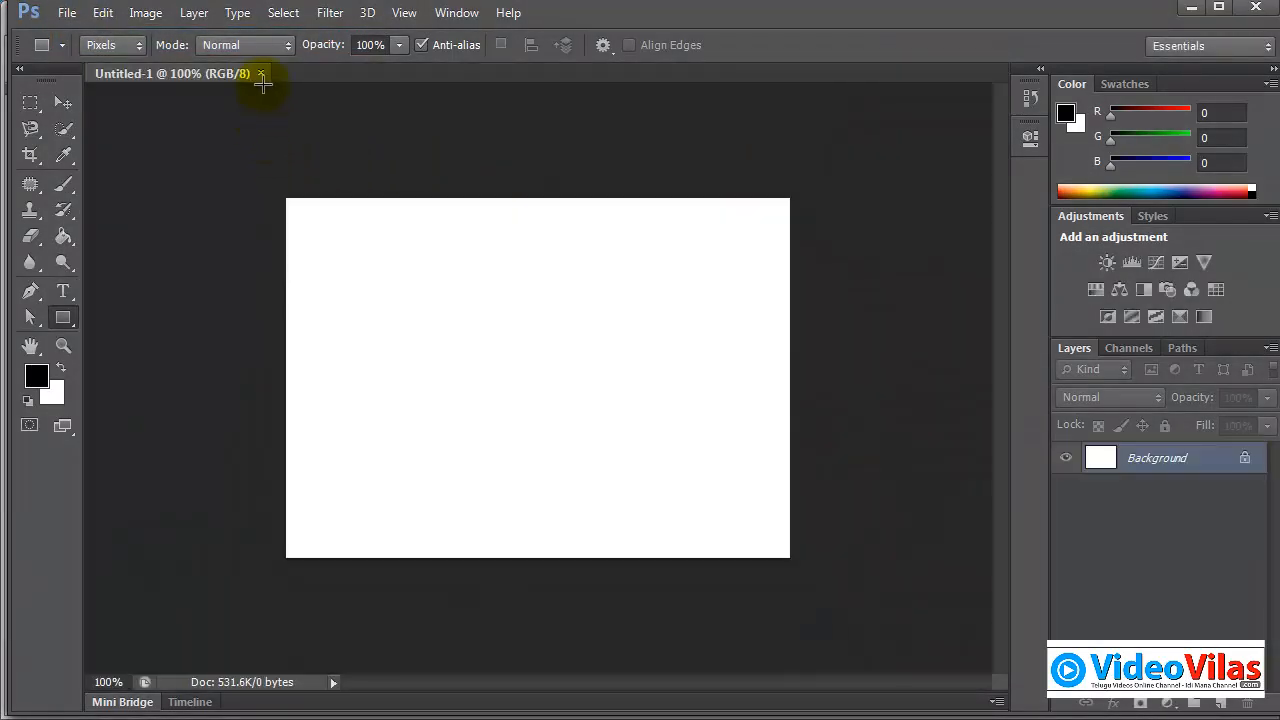
Step: Place the photo DSC_0252 from the rose photo folder on drive D into the new document
left_click(68, 15)
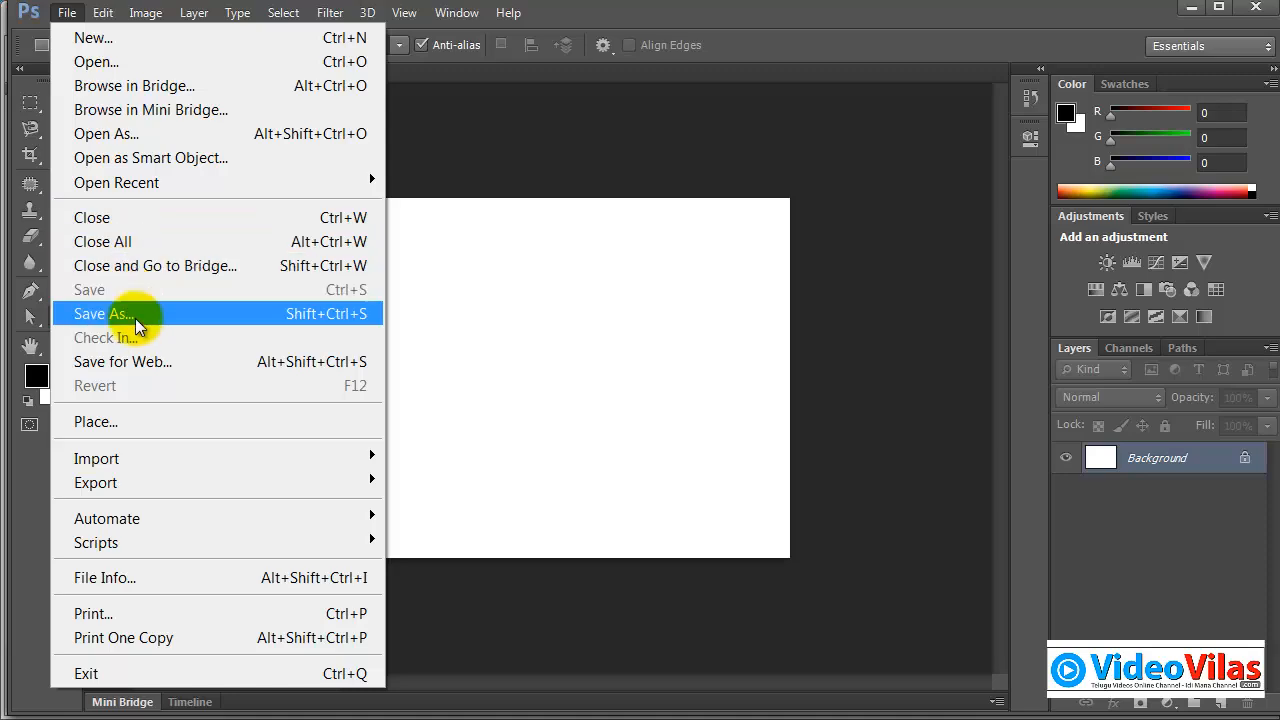
left_click(140, 427)
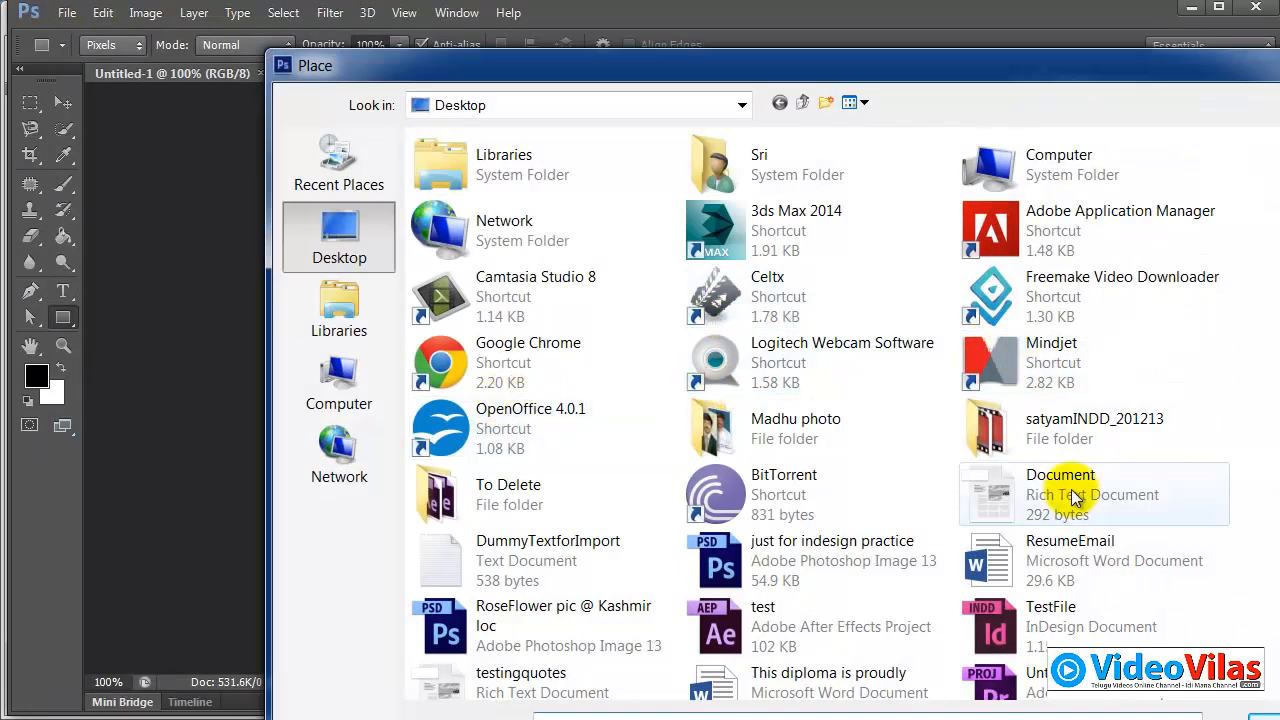
left_click(372, 380)
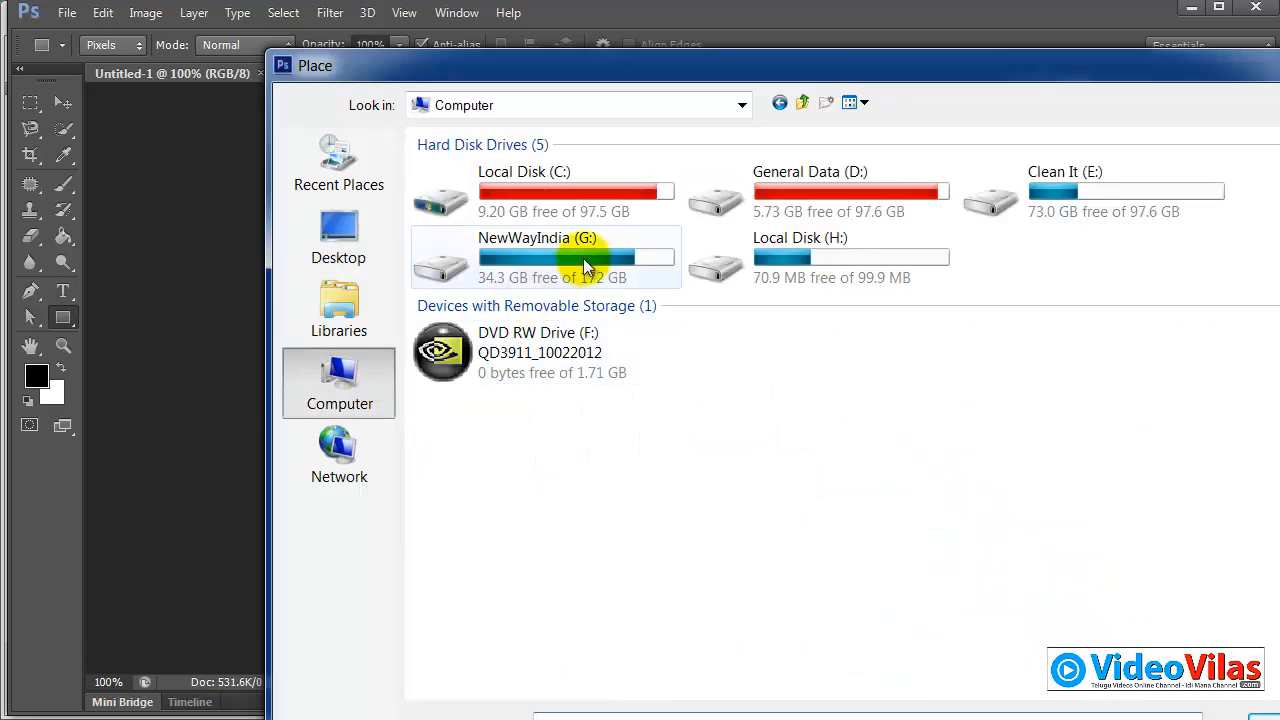
double_click(872, 184)
double_click(478, 406)
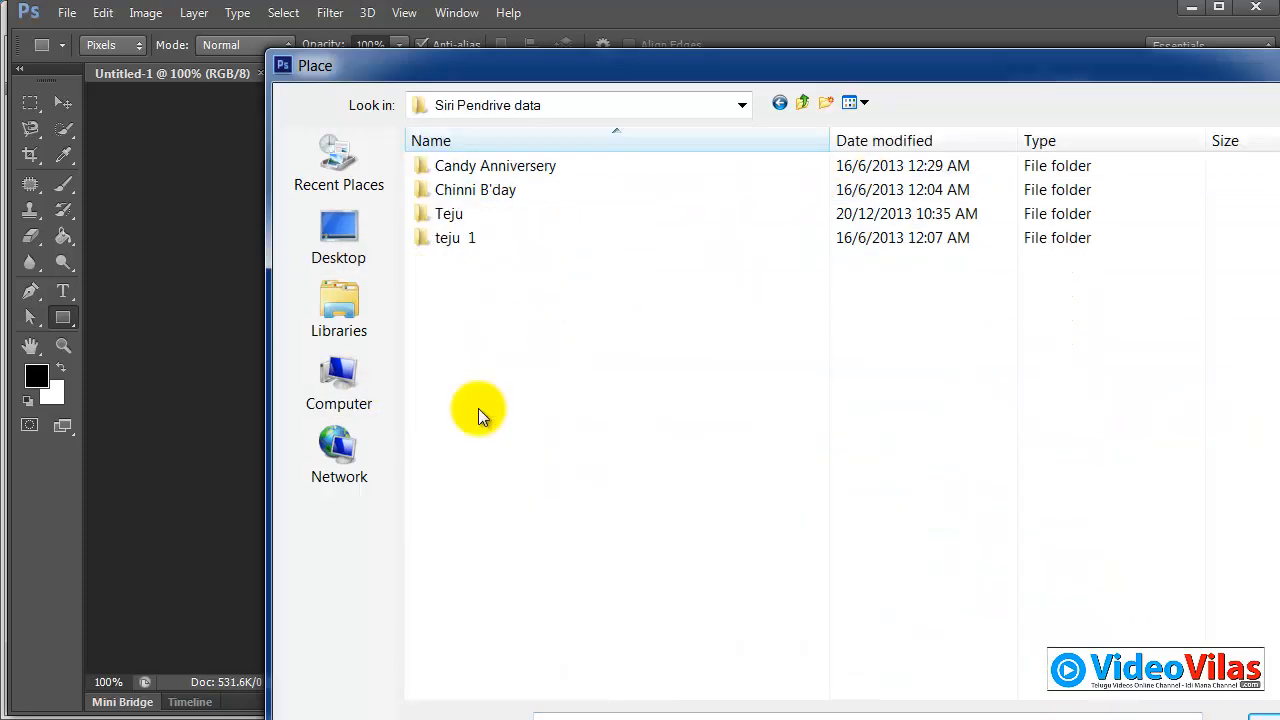
left_click(473, 237)
double_click(473, 237)
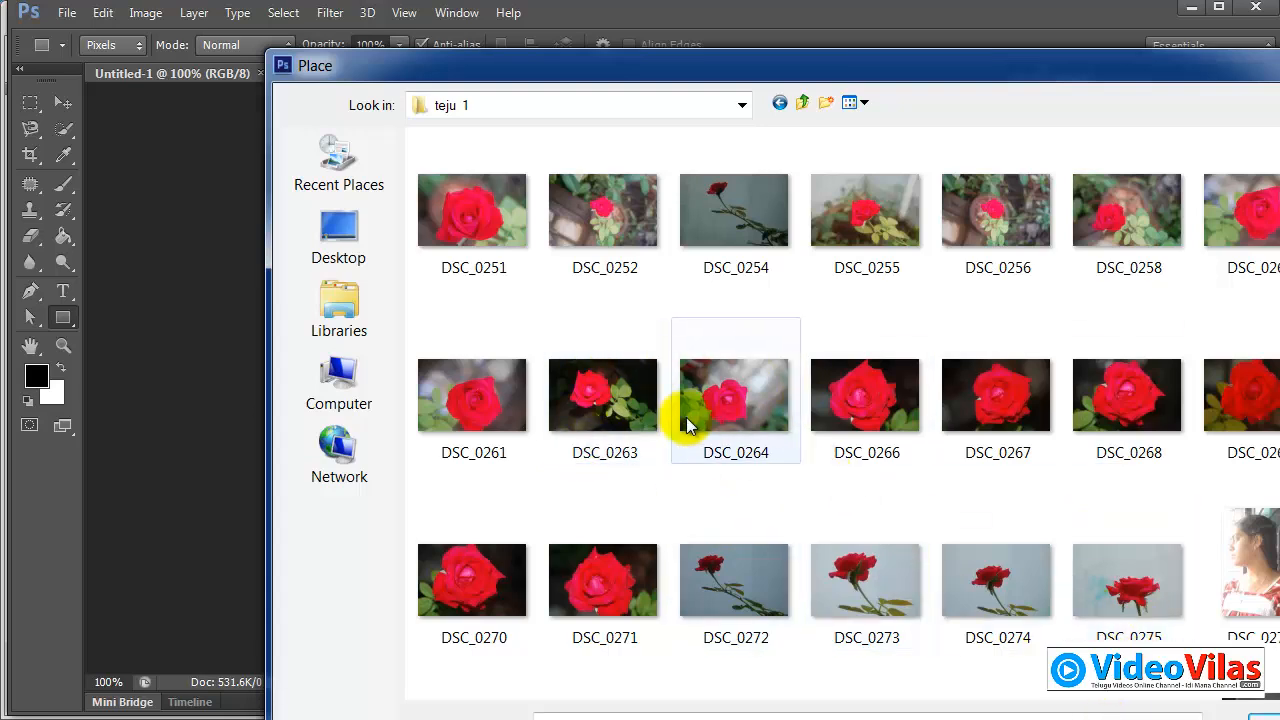
left_click(736, 409)
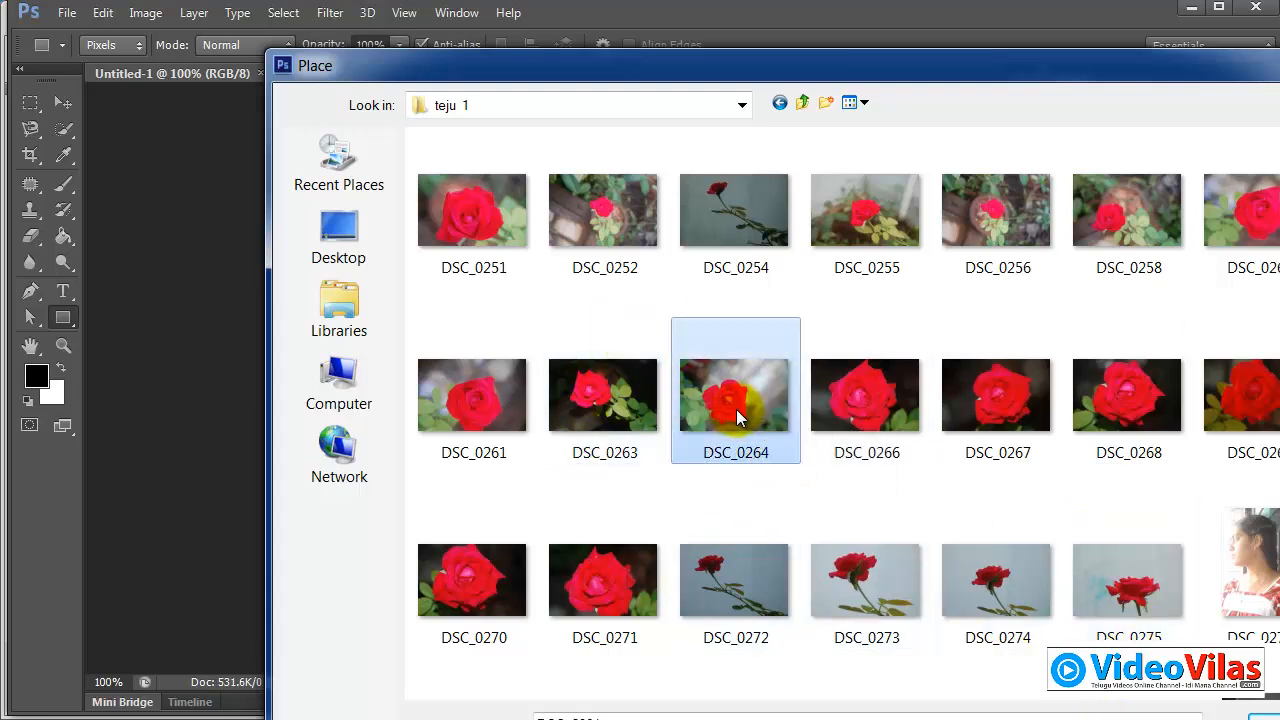
left_click(618, 220)
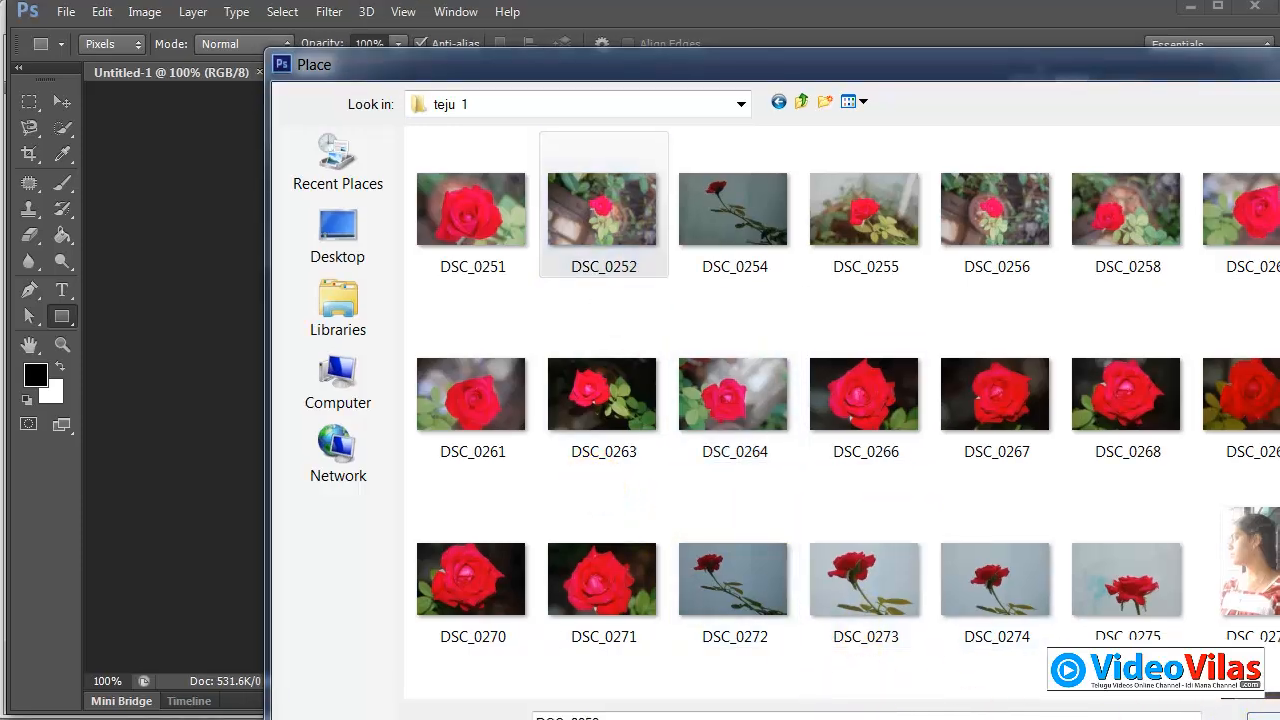
left_click(1268, 717)
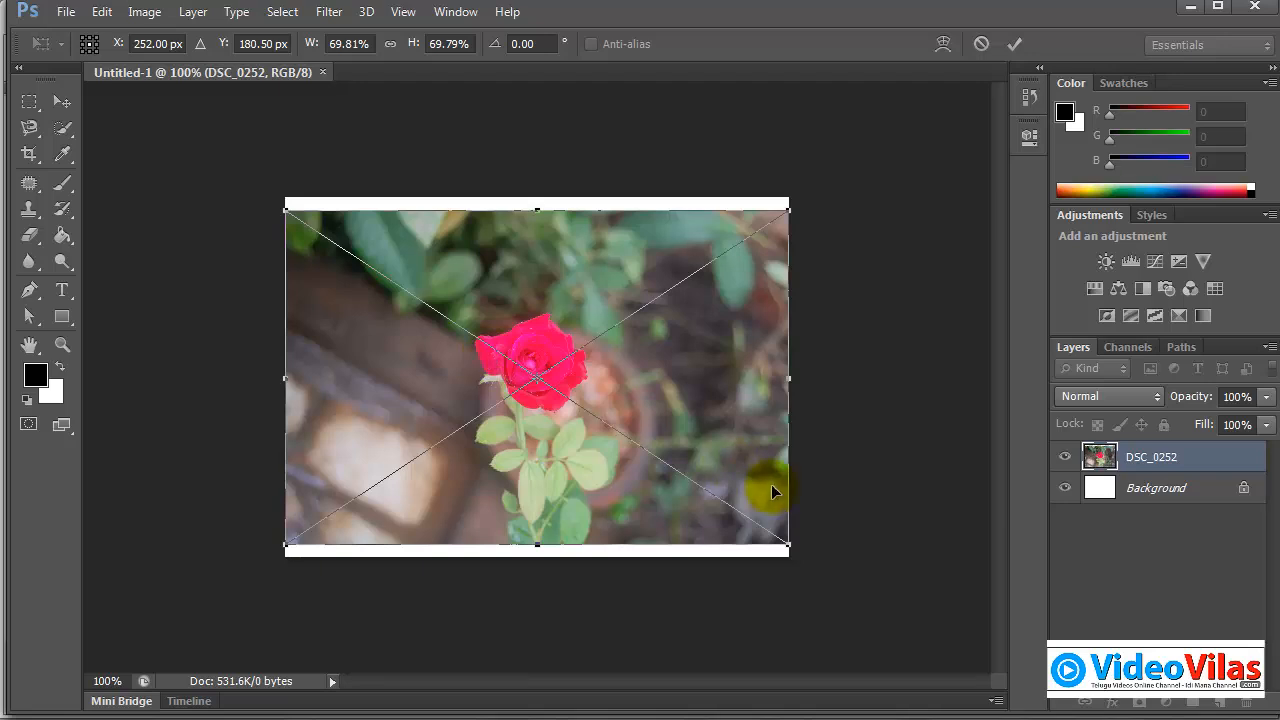
Step: Scale the placed rose photo to about 61% around its centre and merge its layer into the Background
left_click_drag(783, 540, 758, 523)
key("Return")
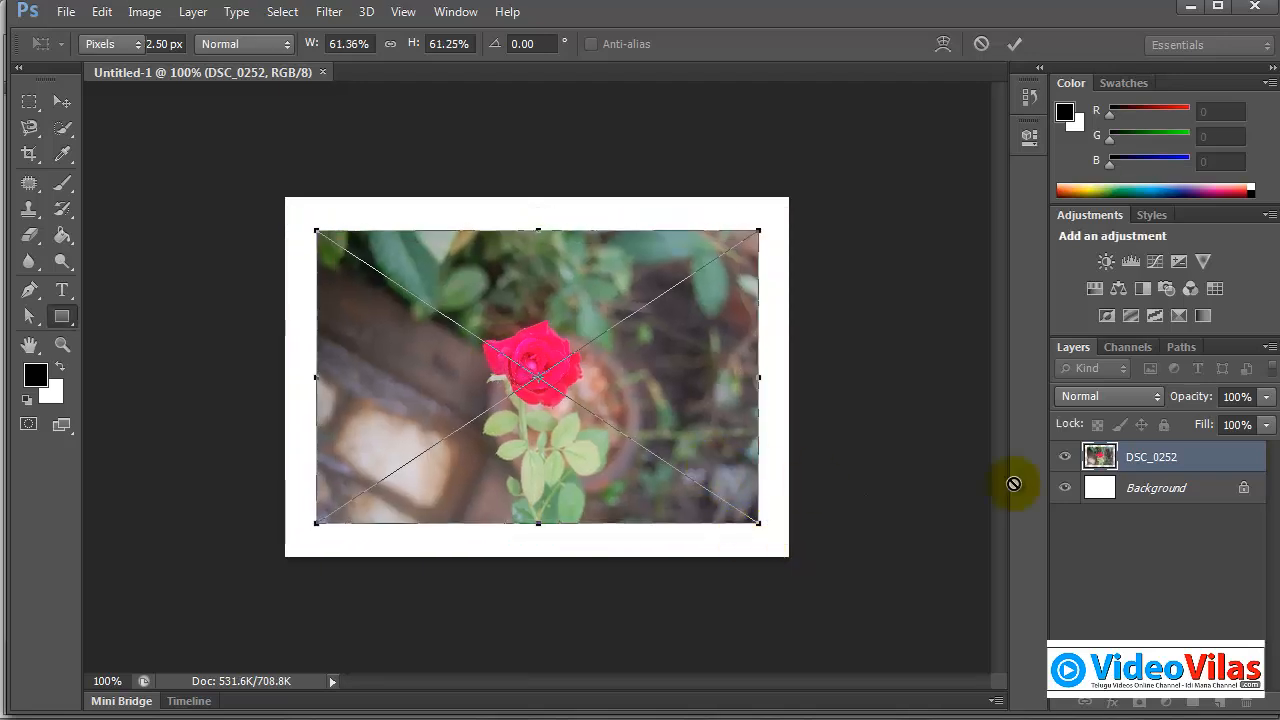
key("ctrl+w")
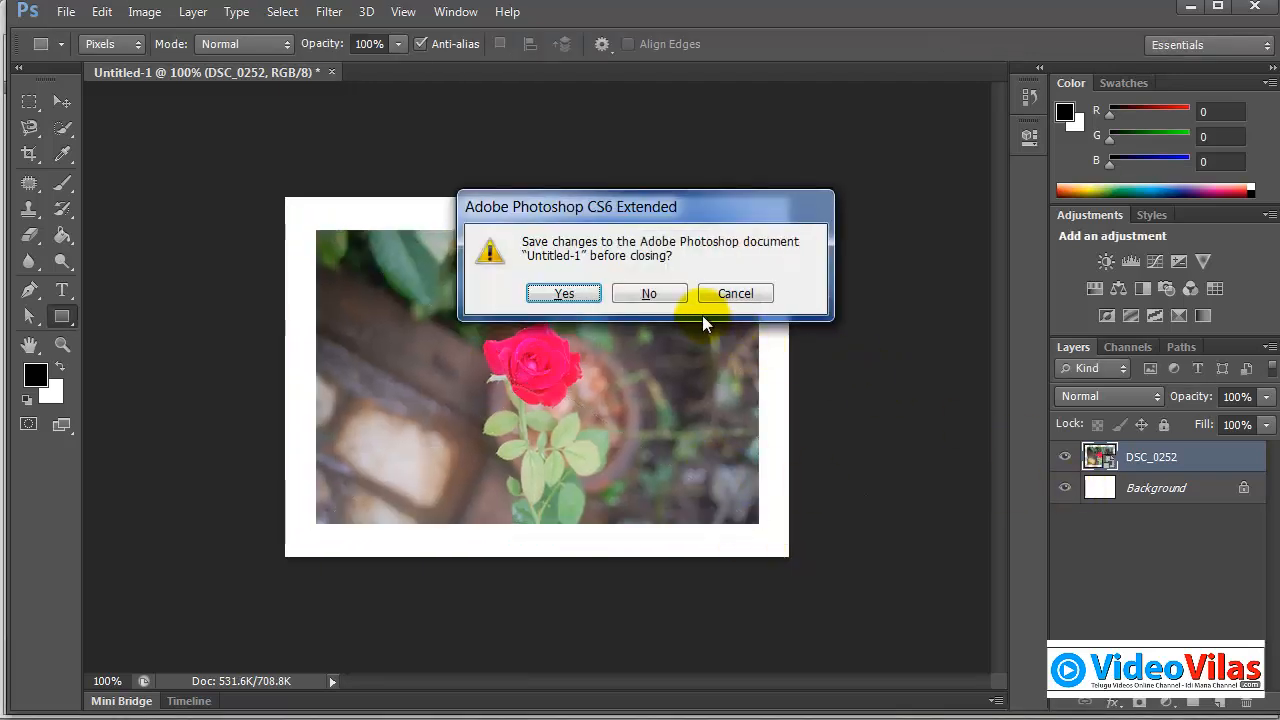
left_click(731, 294)
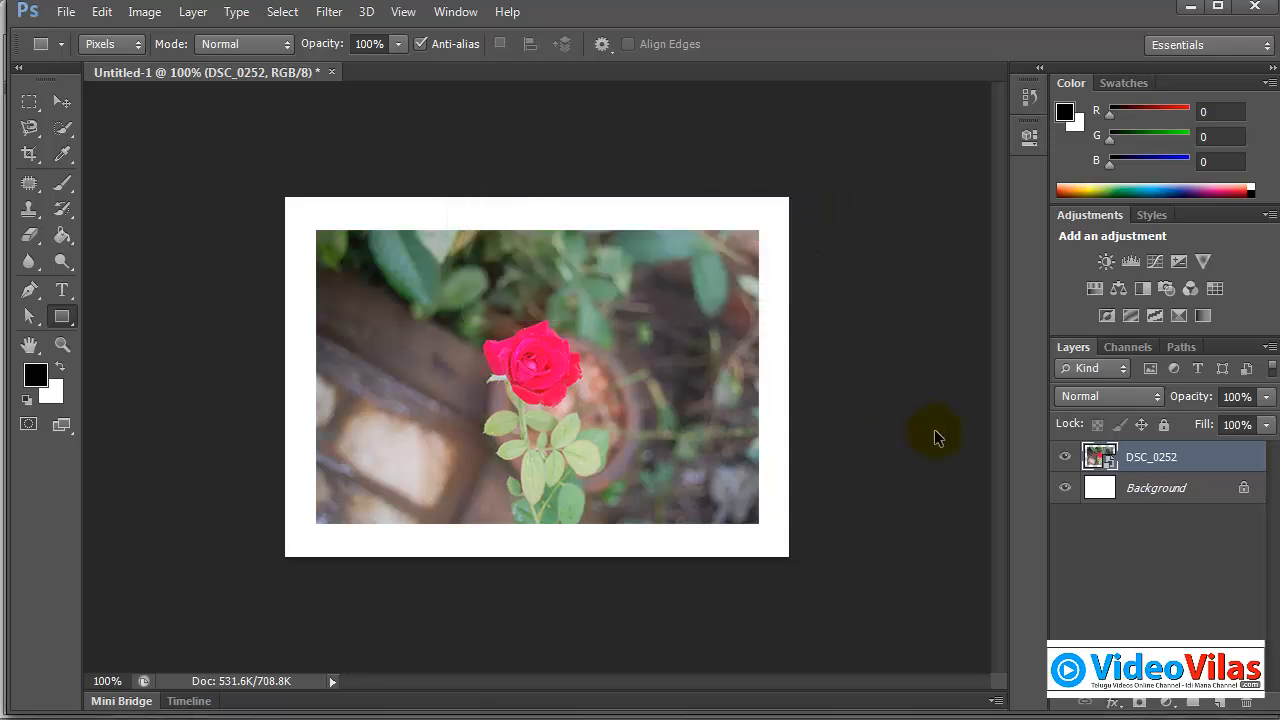
key("ctrl+e")
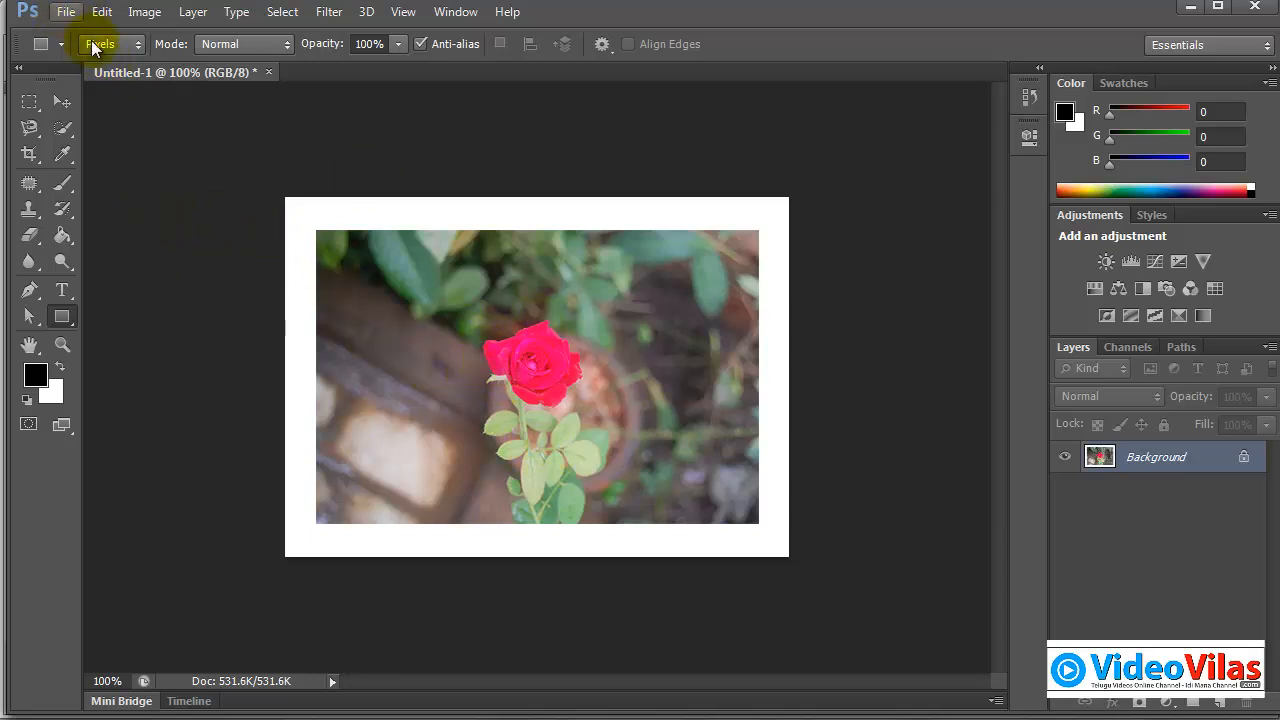
Step: Draw an elliptical path around the red rose bloom with the Ellipse tool in Path mode
right_click(61, 328)
left_click(131, 350)
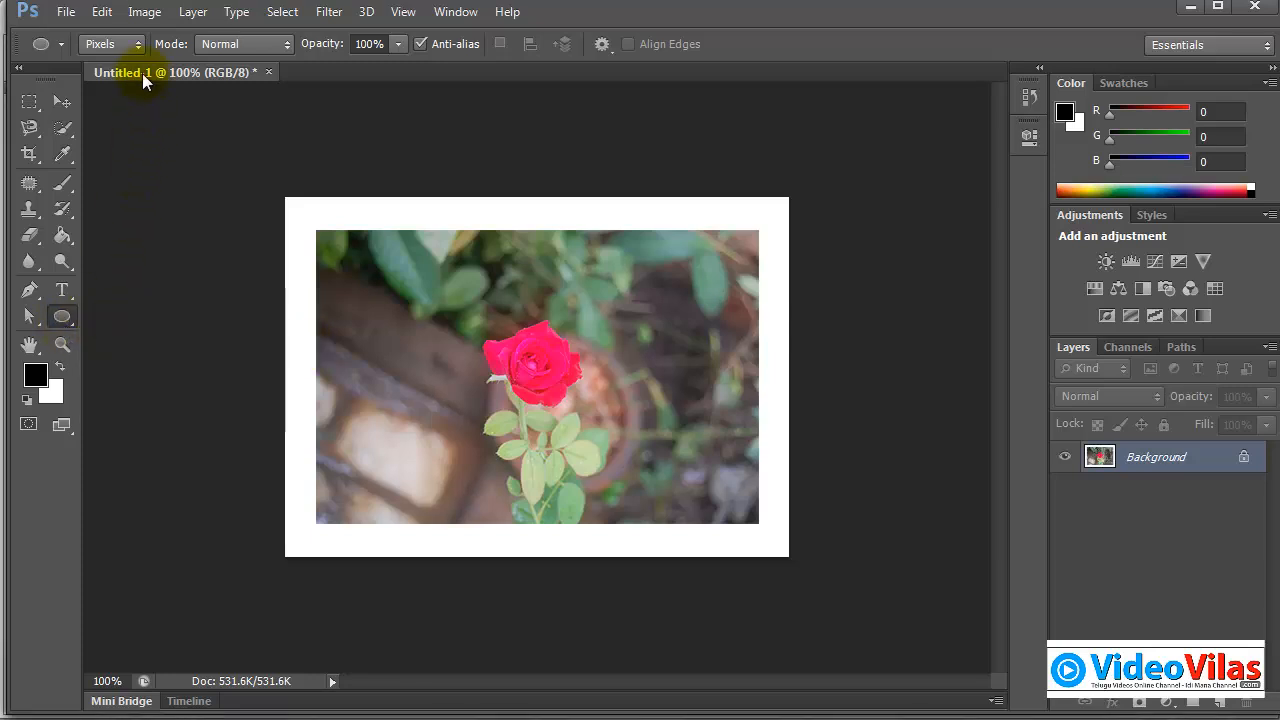
left_click(134, 45)
left_click(112, 87)
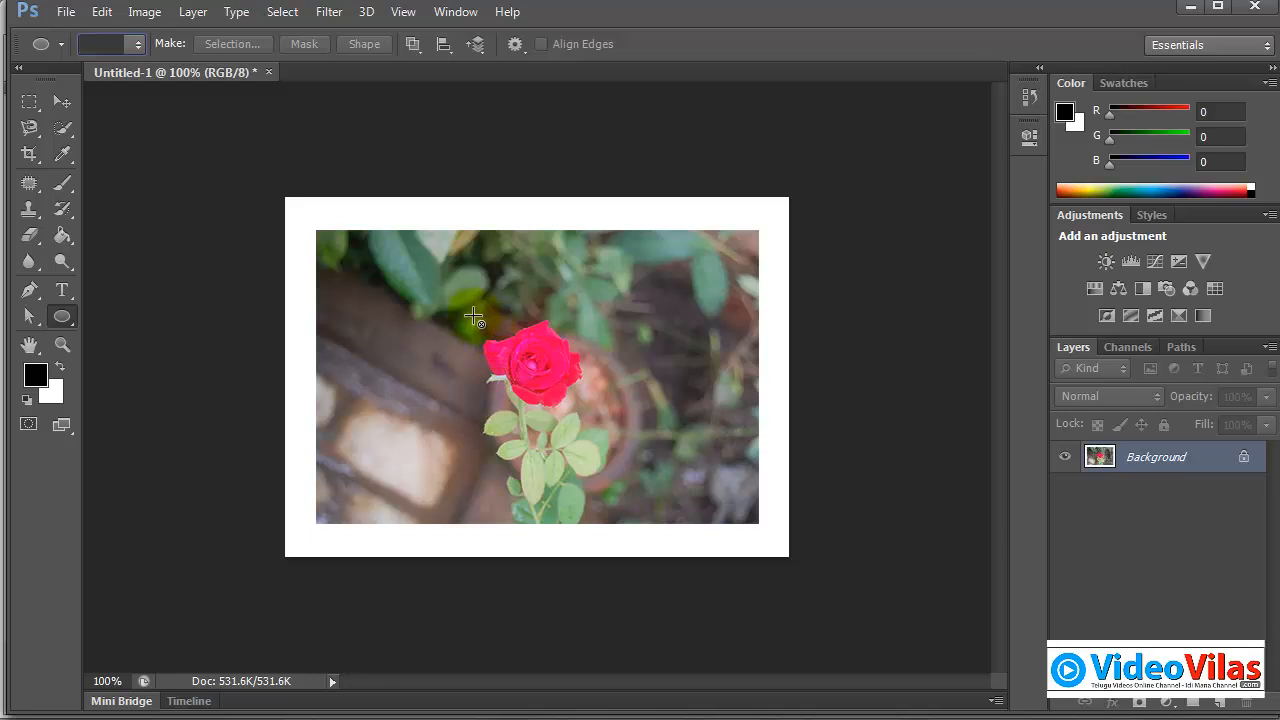
left_click_drag(474, 318, 597, 404)
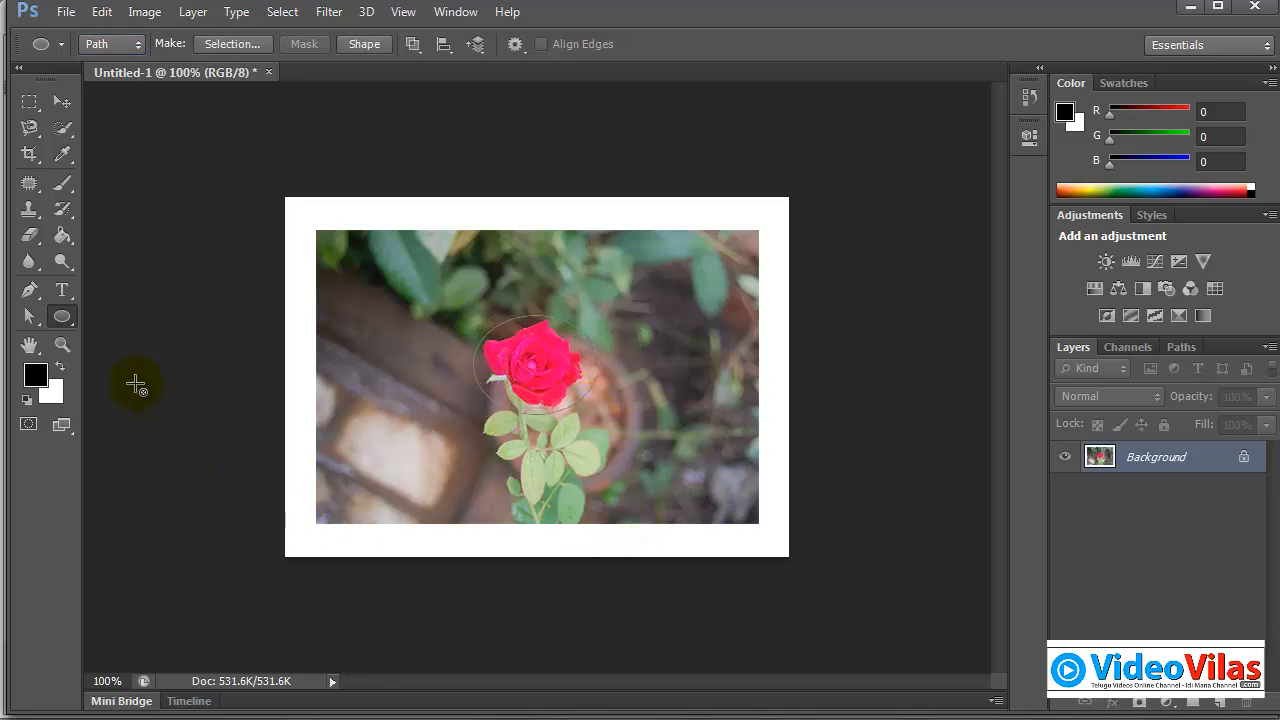
Step: Select the ellipse around the bloom and save its work path as Path 1
left_click(30, 316)
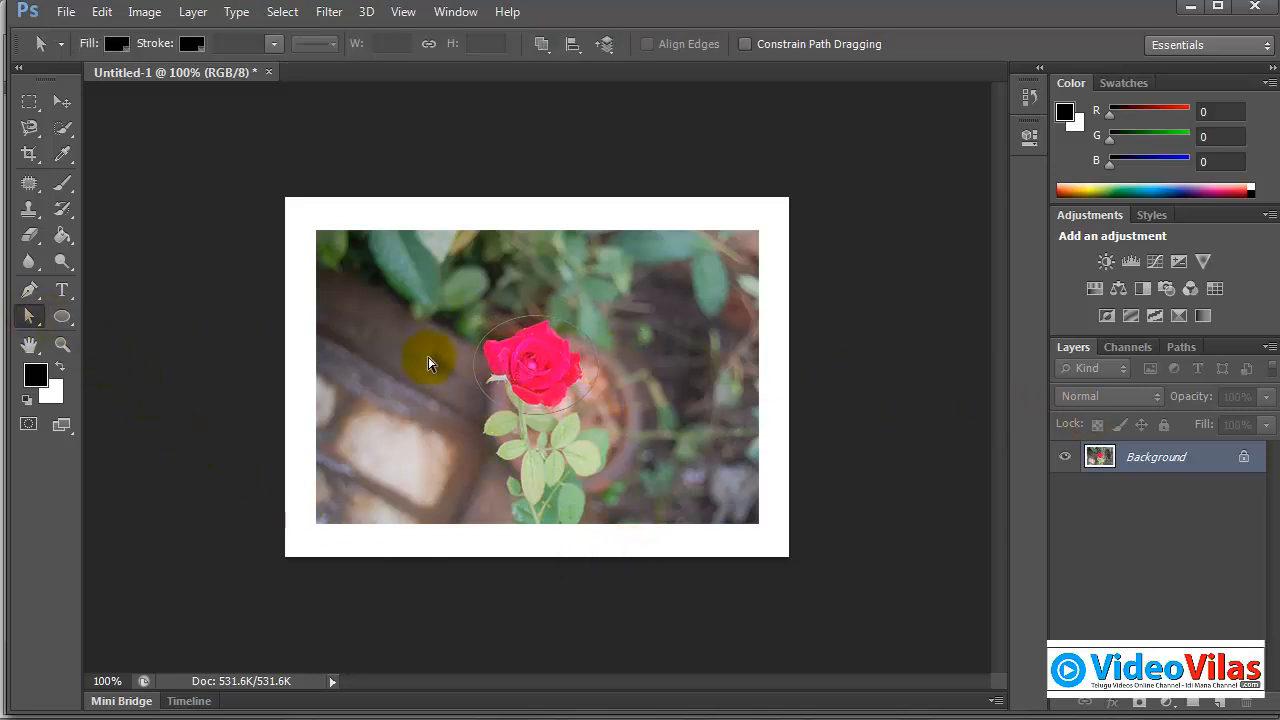
right_click(37, 317)
left_click(93, 312)
left_click(1183, 347)
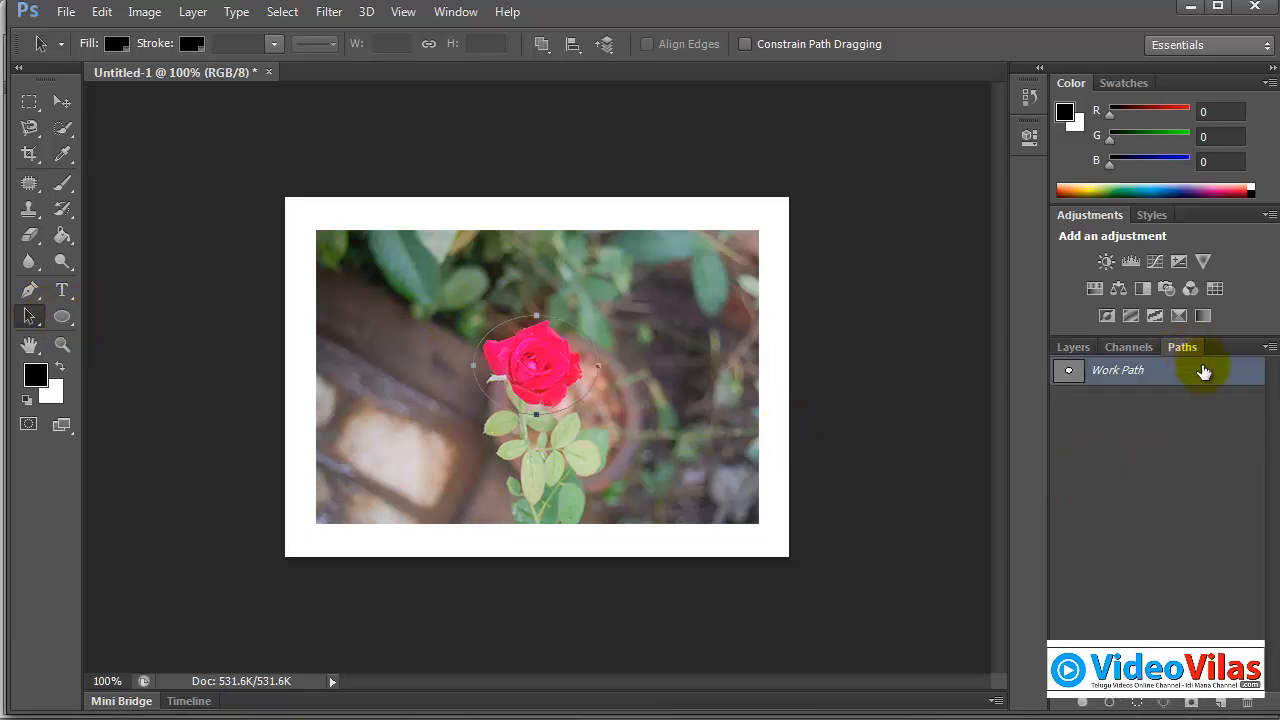
left_click(1269, 348)
left_click(1236, 368)
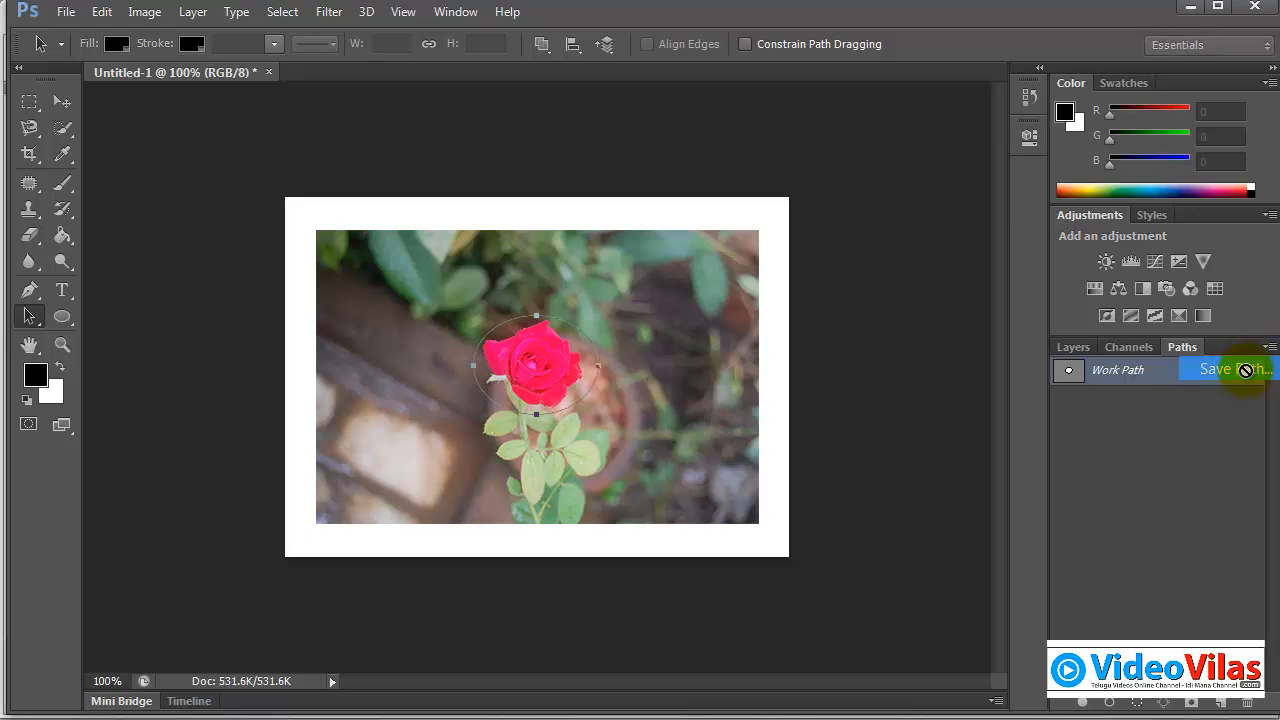
left_click(492, 292)
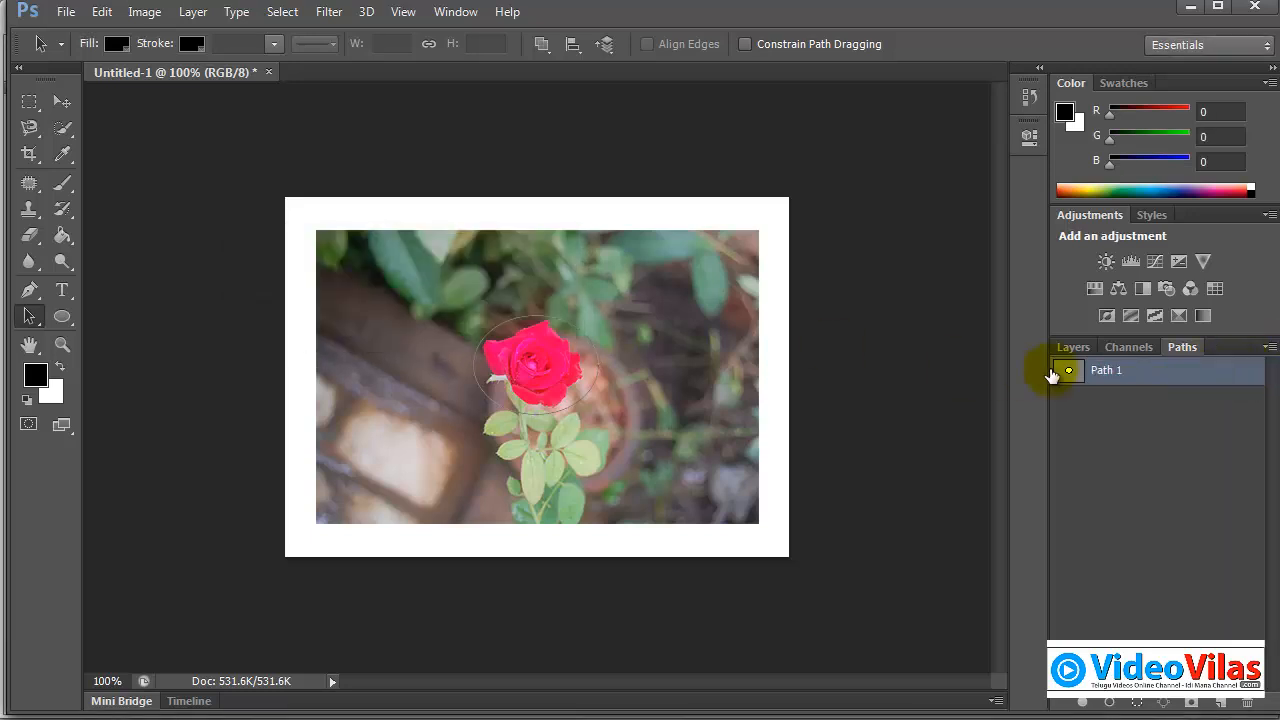
Step: Make Path 1 the clipping path of the document, leaving the flatness blank
left_click(1268, 348)
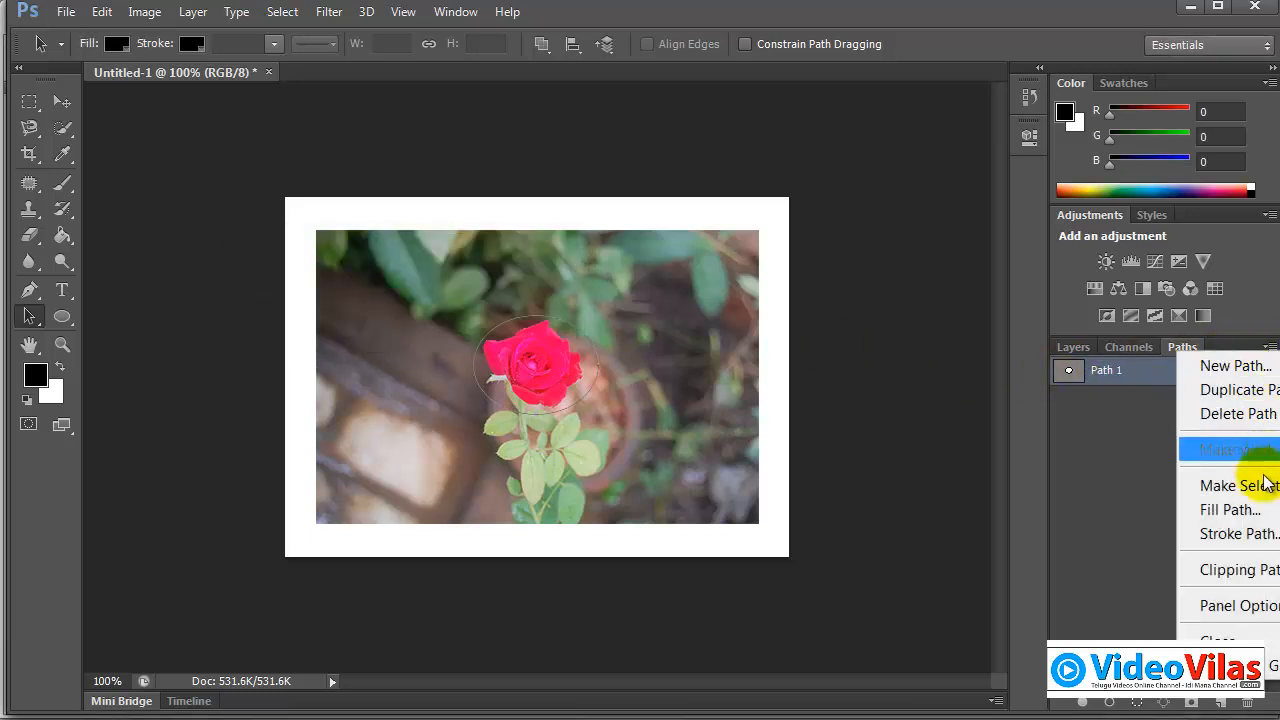
left_click(1240, 570)
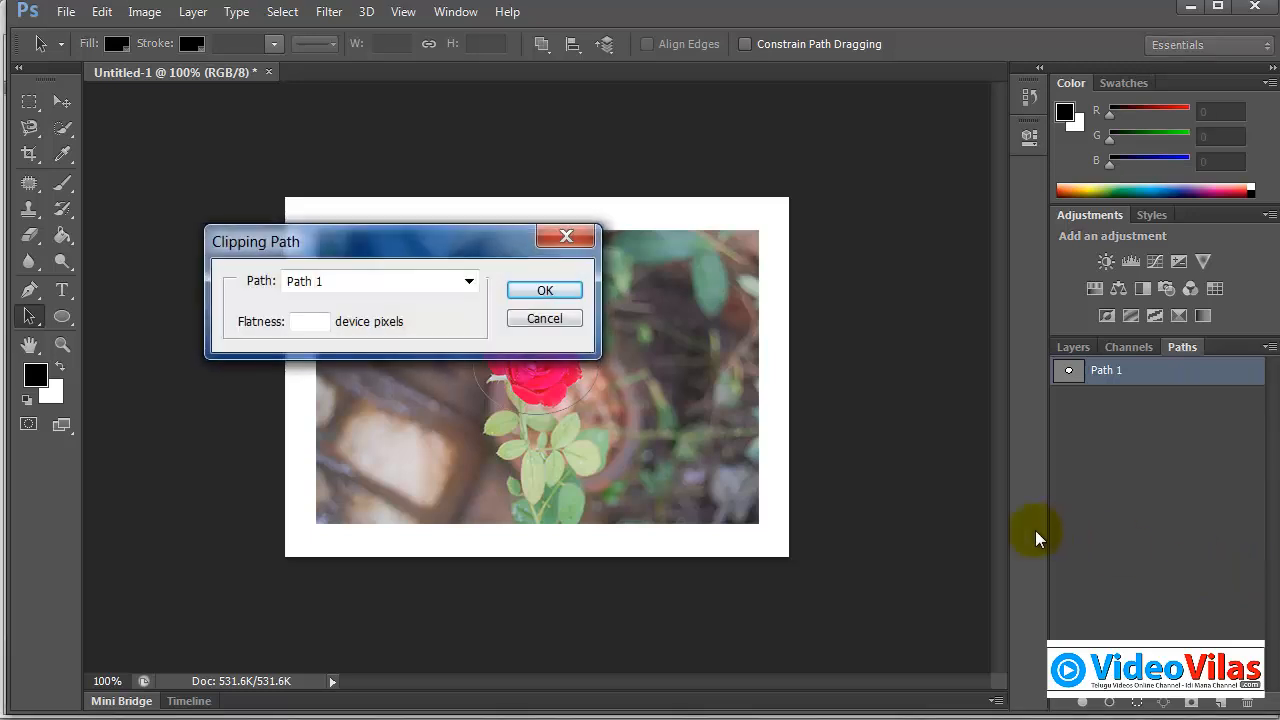
left_click_drag(508, 245, 620, 296)
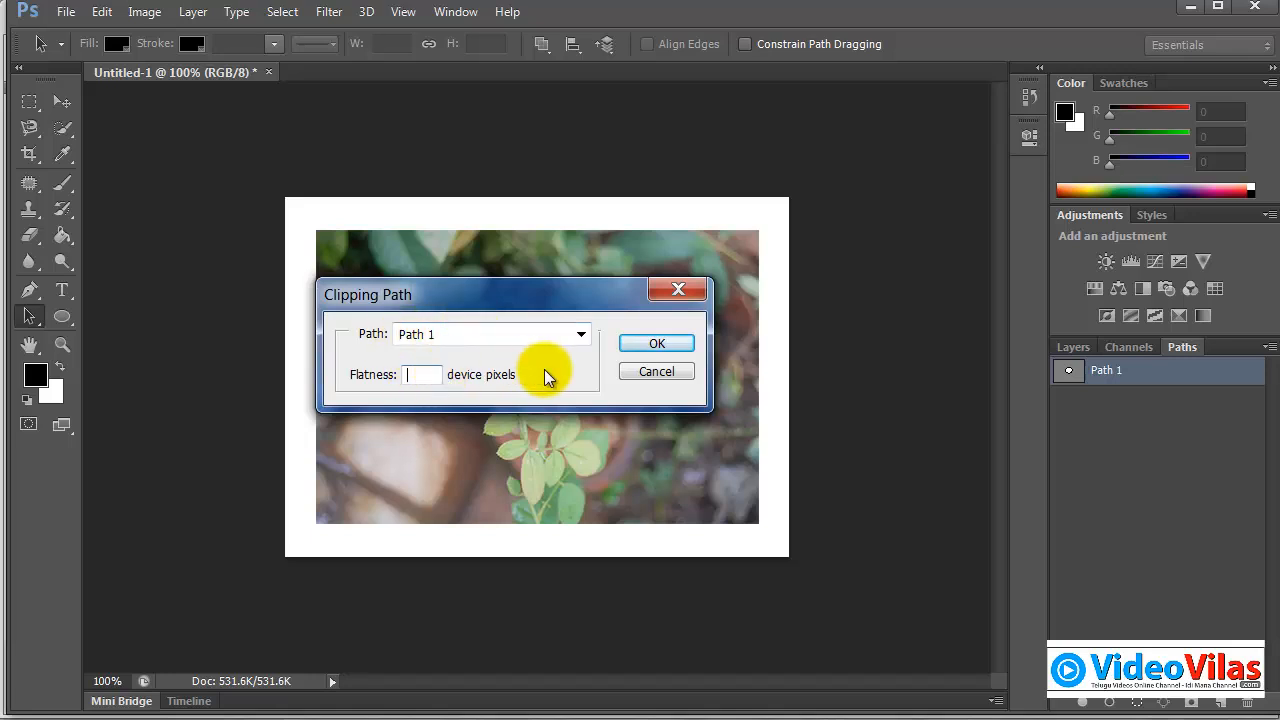
left_click(642, 344)
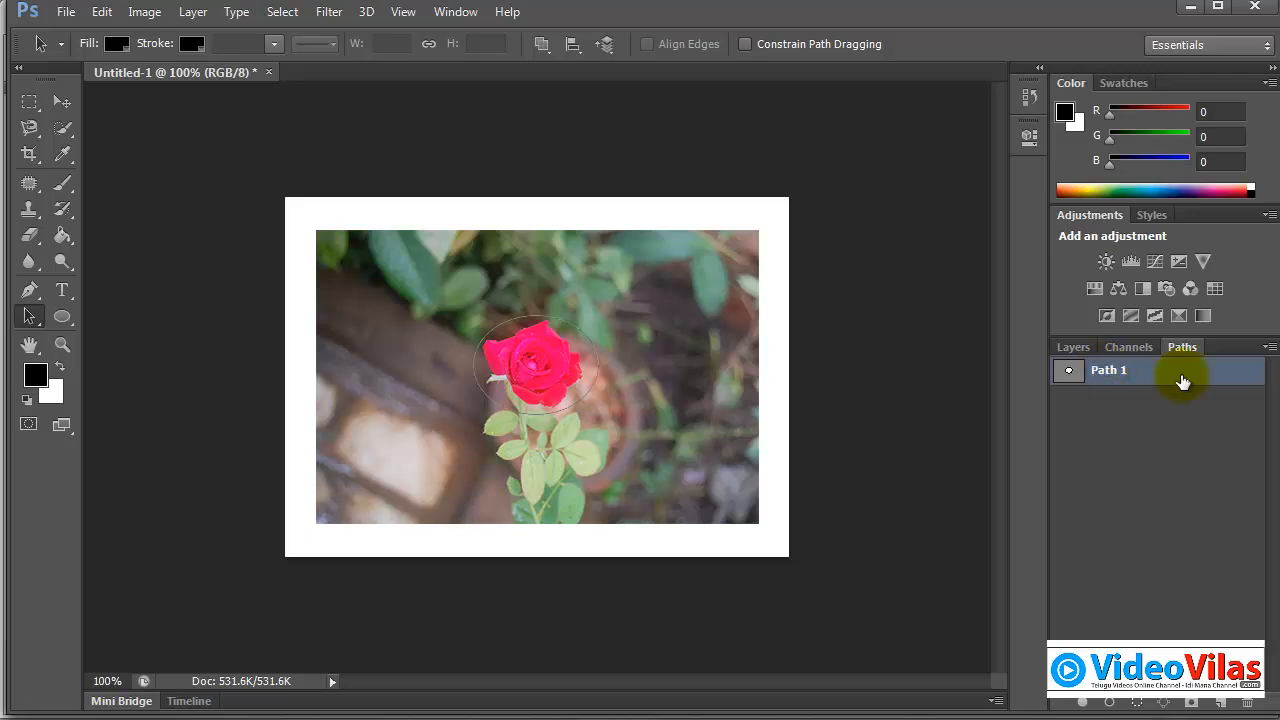
left_click(1269, 347)
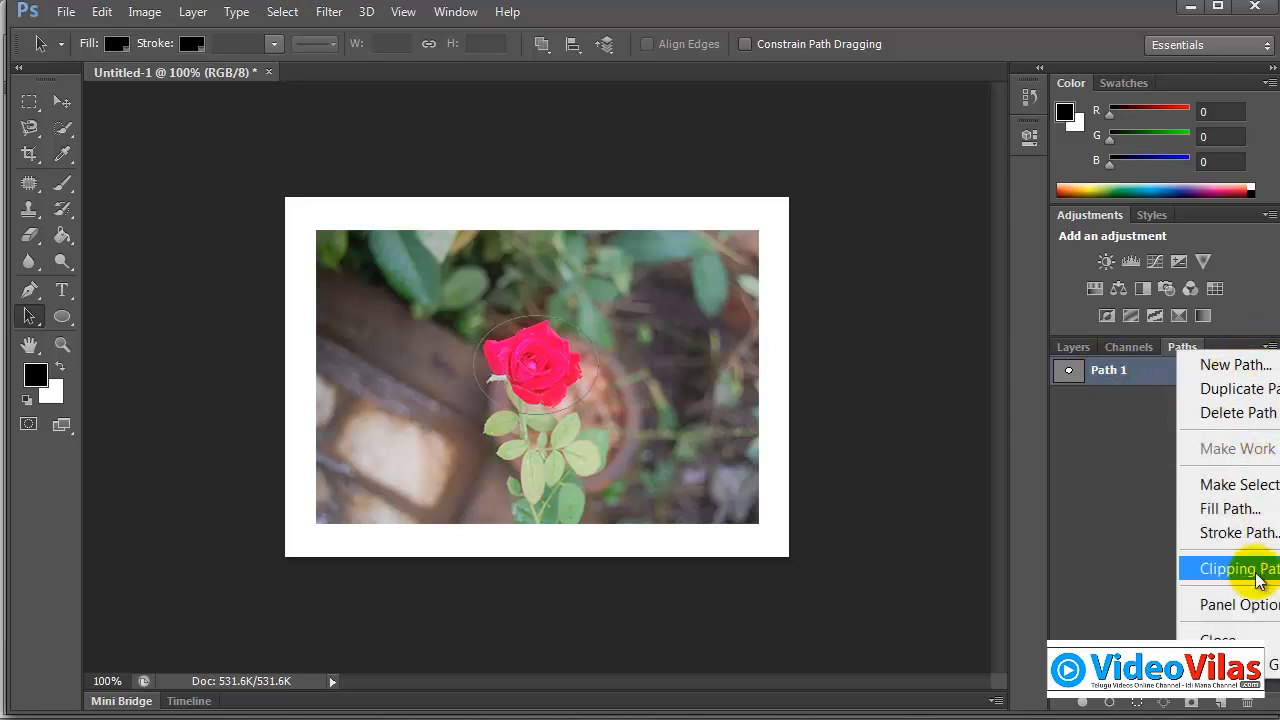
left_click(547, 356)
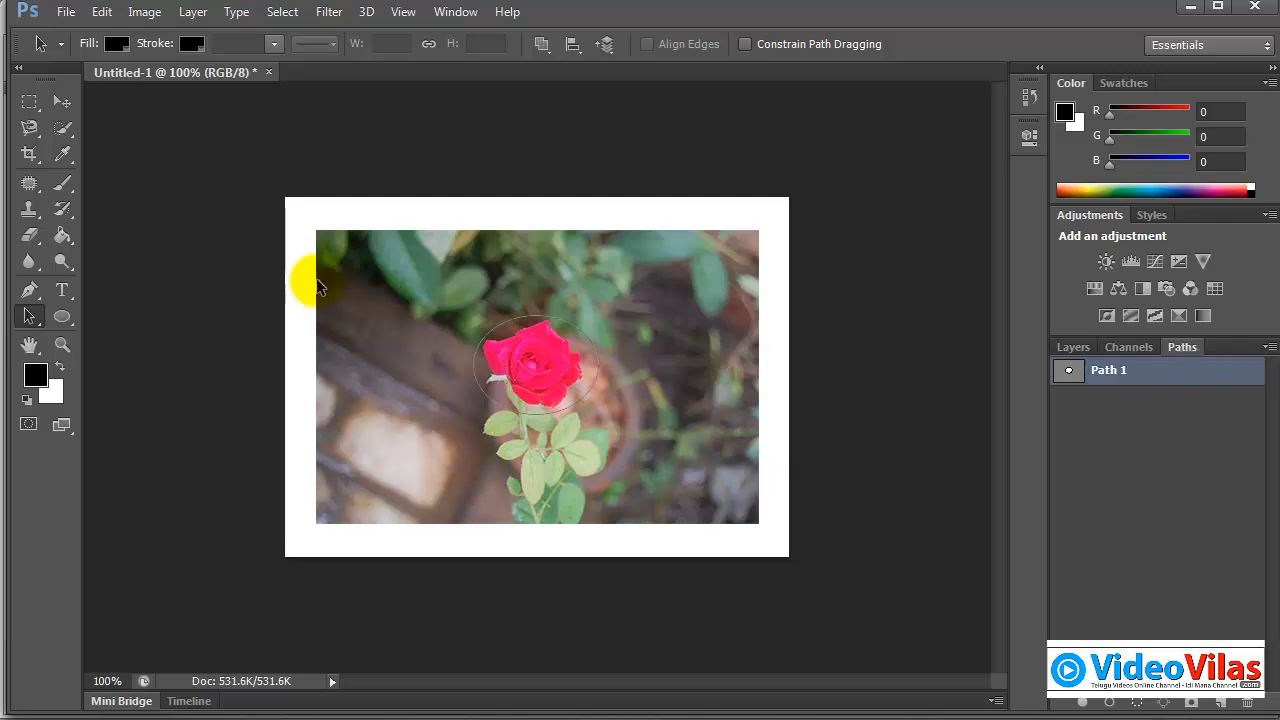
left_click(66, 14)
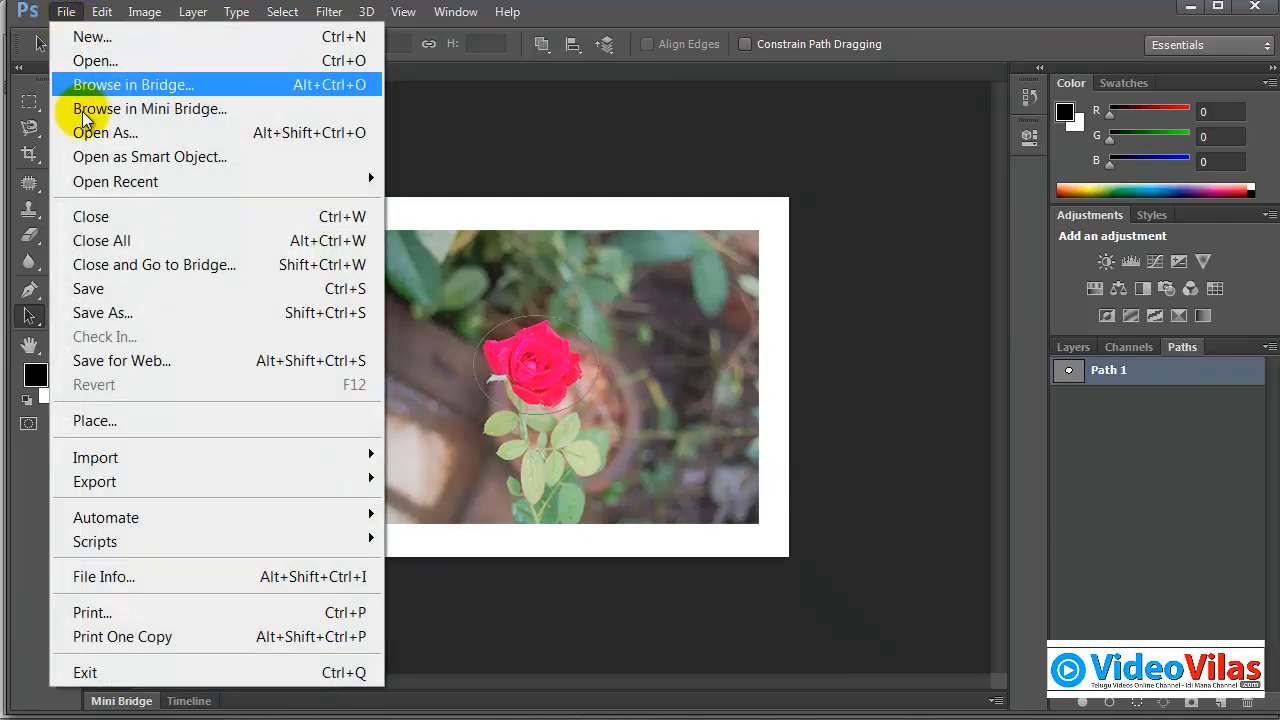
left_click(139, 312)
left_click(345, 240)
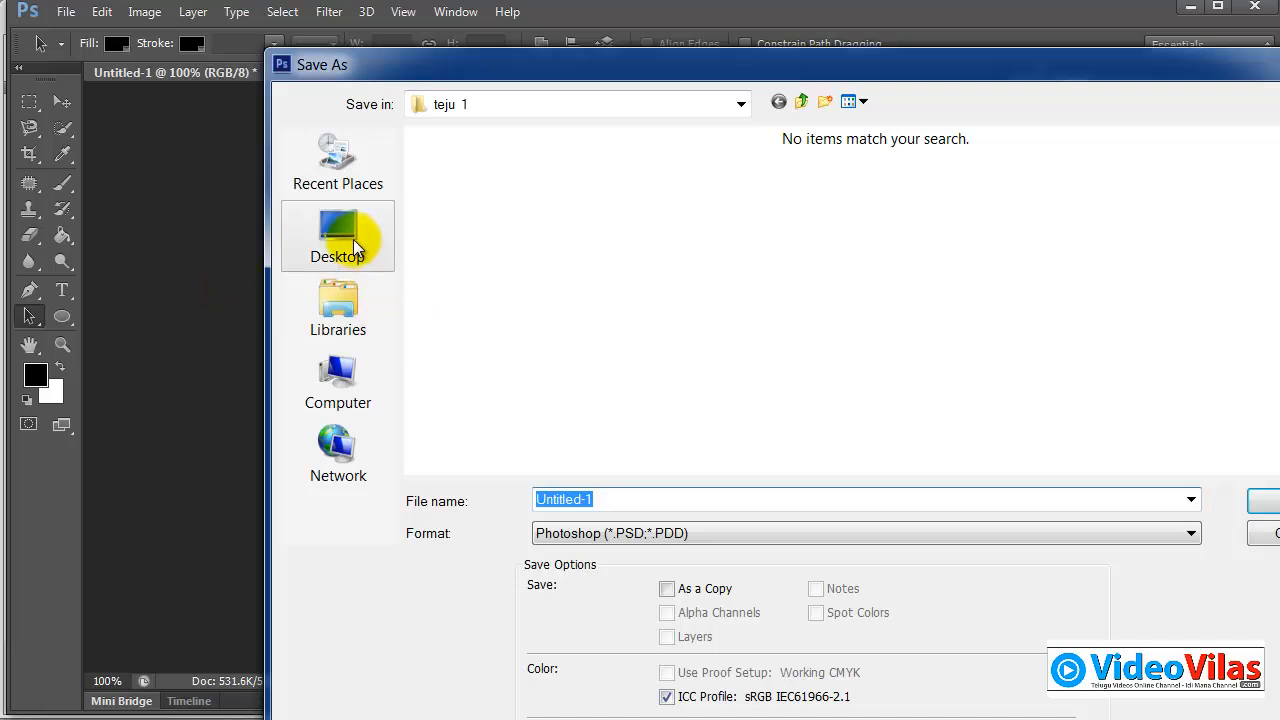
left_click(639, 536)
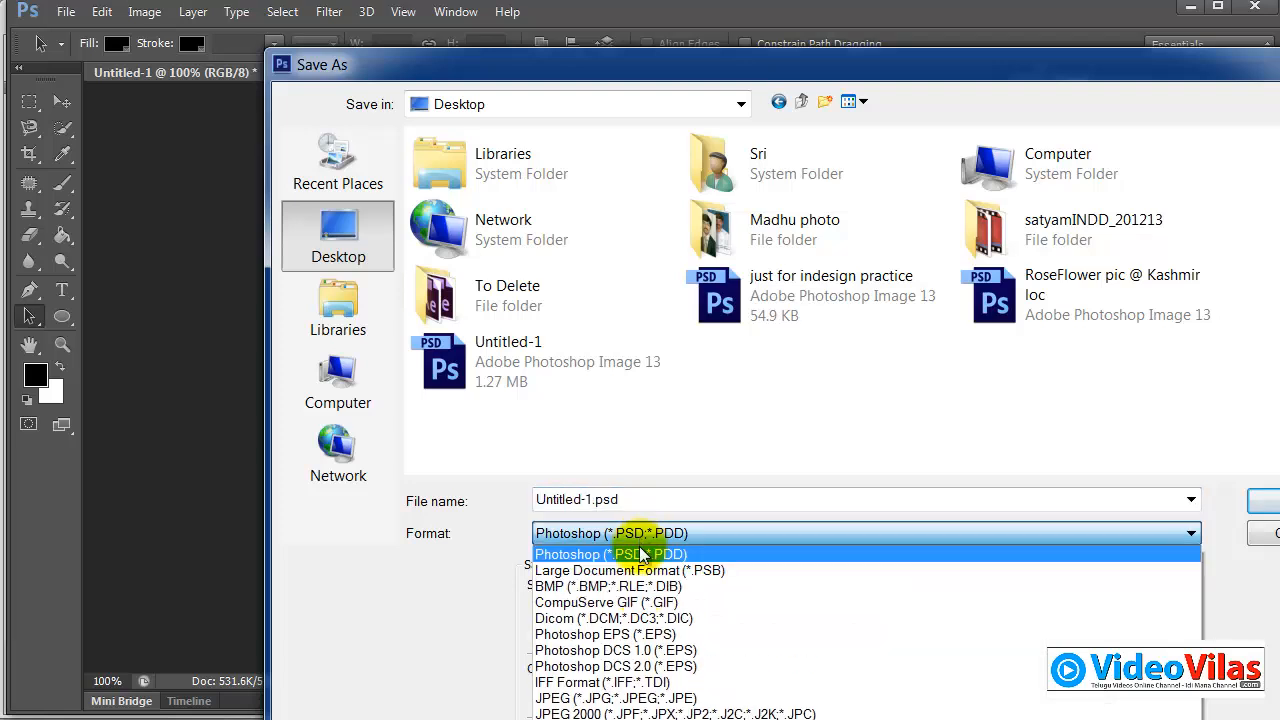
left_click(637, 718)
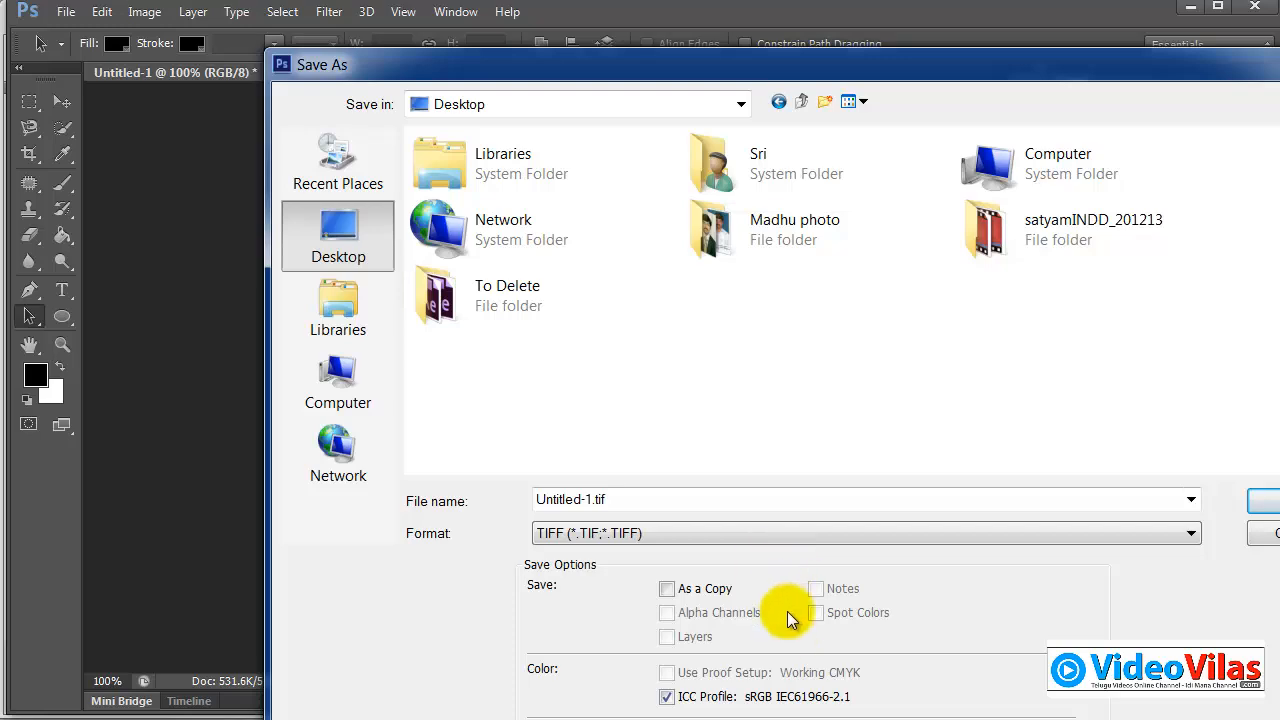
left_click(1262, 501)
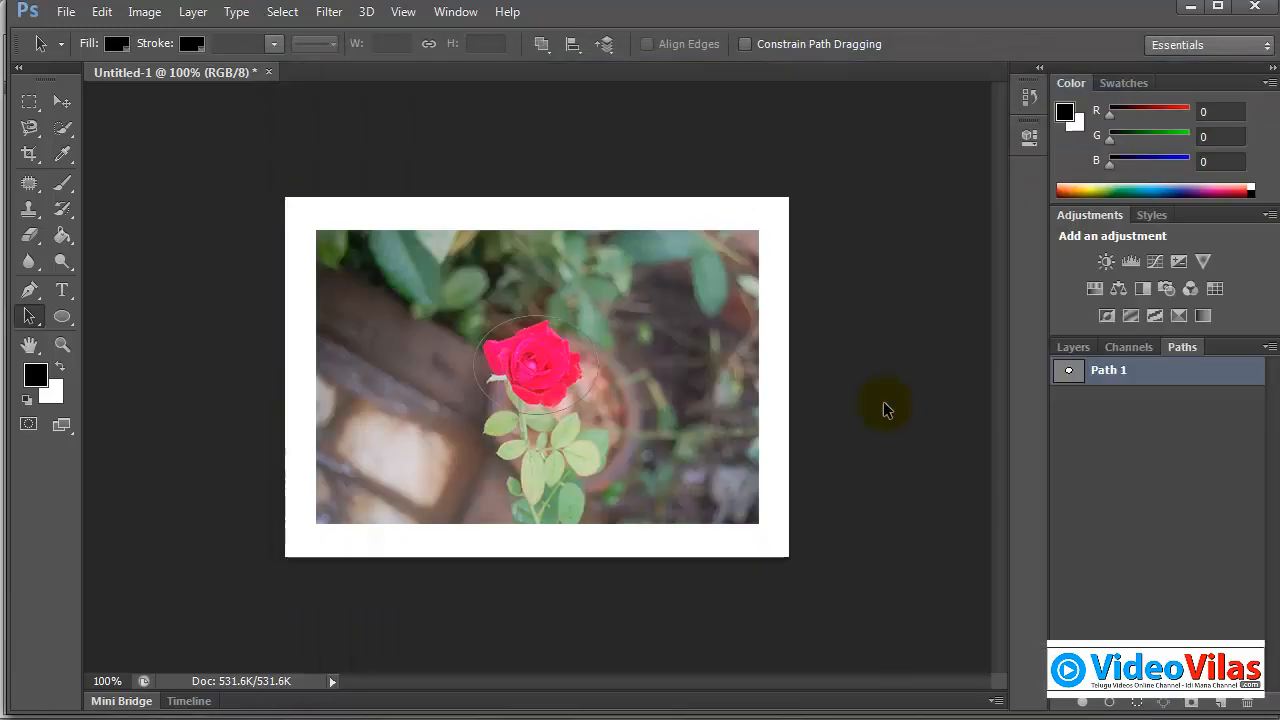
Step: Assign Path 1 as the document's clipping path again, with the flatness left blank
left_click(1269, 347)
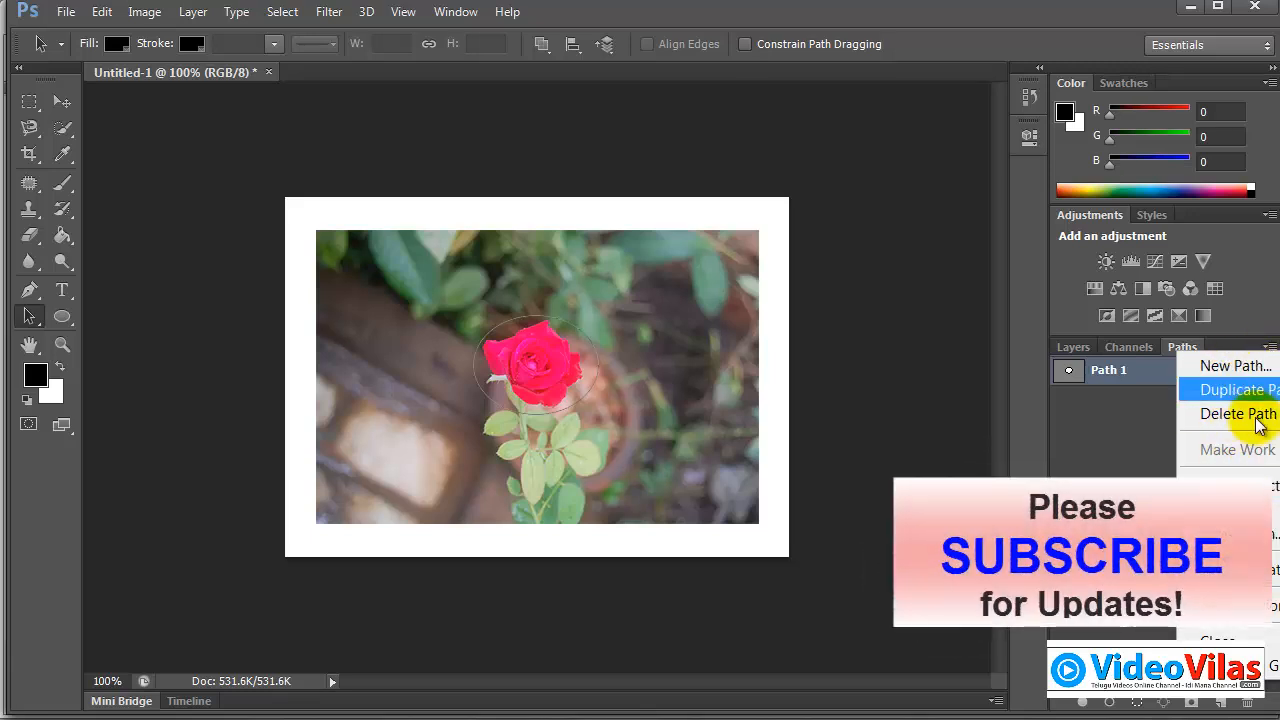
left_click(1235, 570)
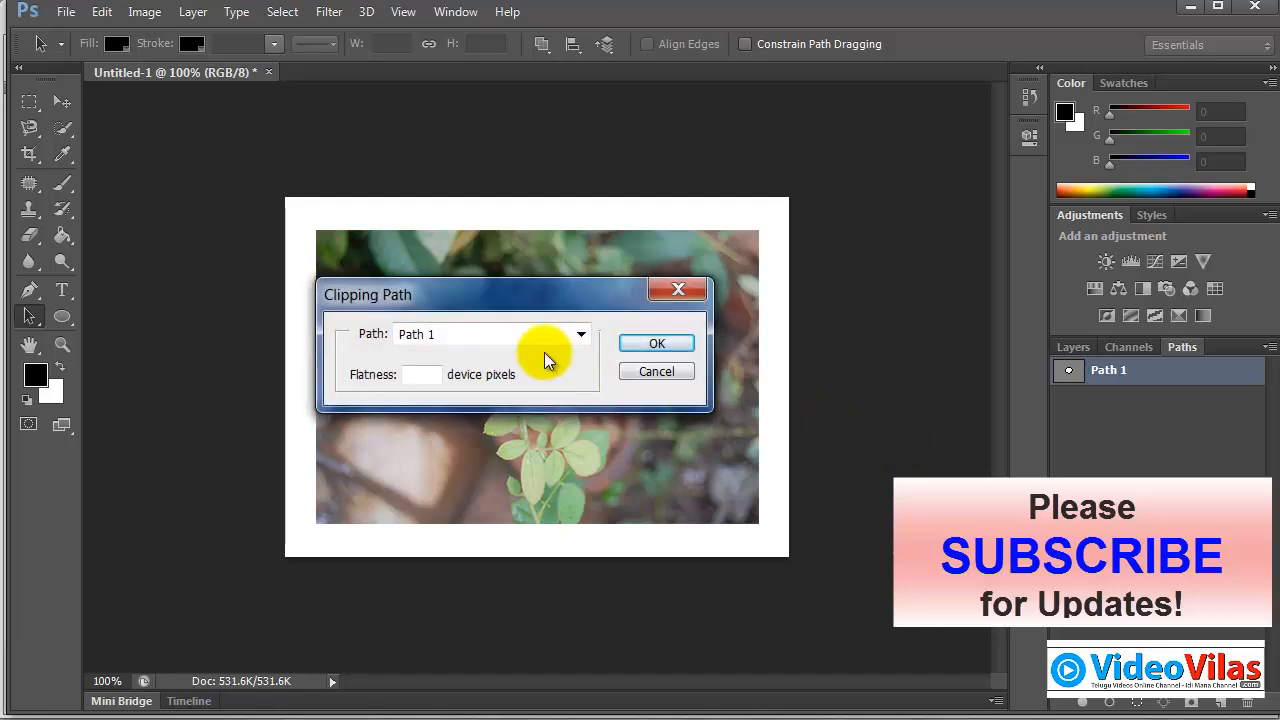
left_click(657, 344)
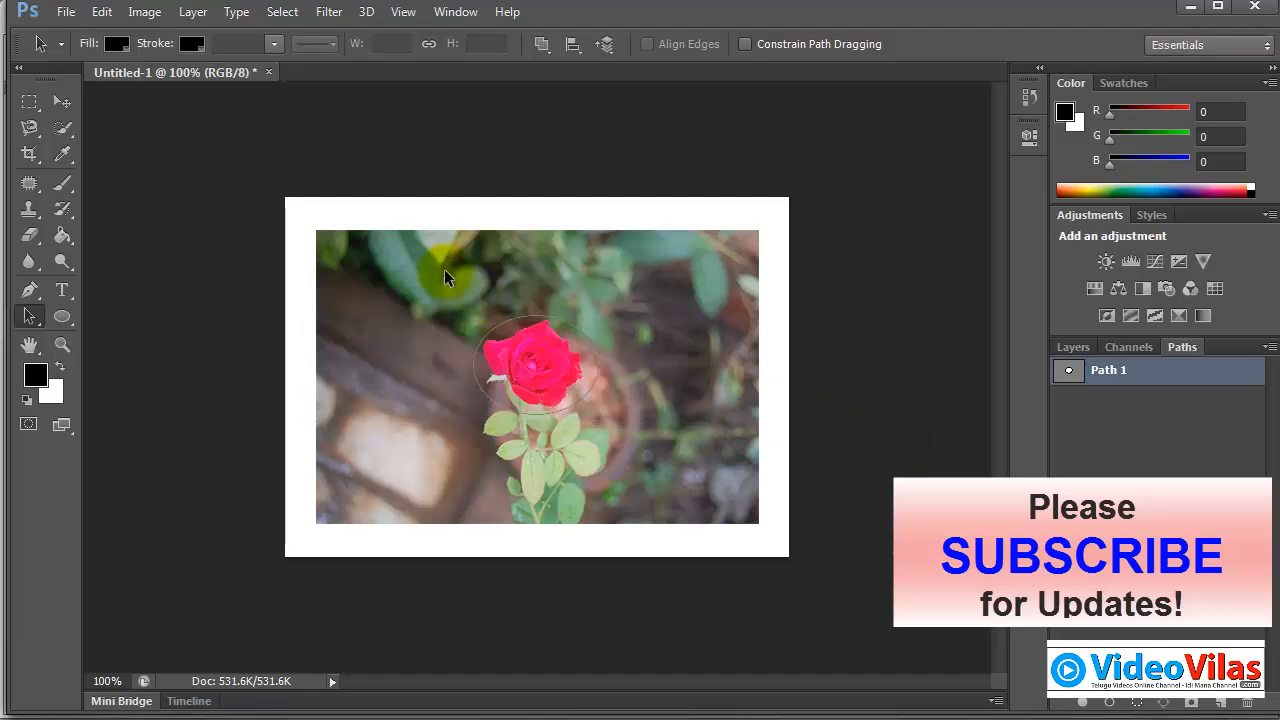
Step: Save the rose document to the Desktop as clippathpsfle in Photoshop PSD format
left_click(64, 12)
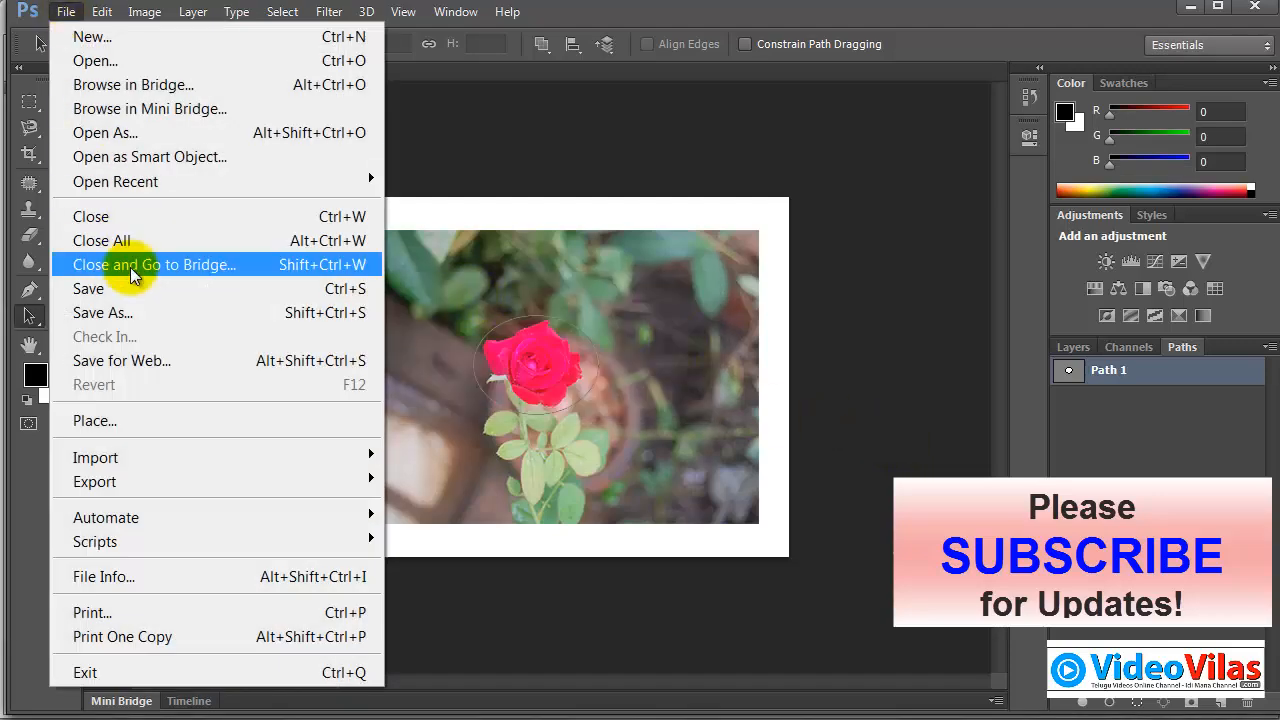
left_click(148, 322)
left_click(338, 245)
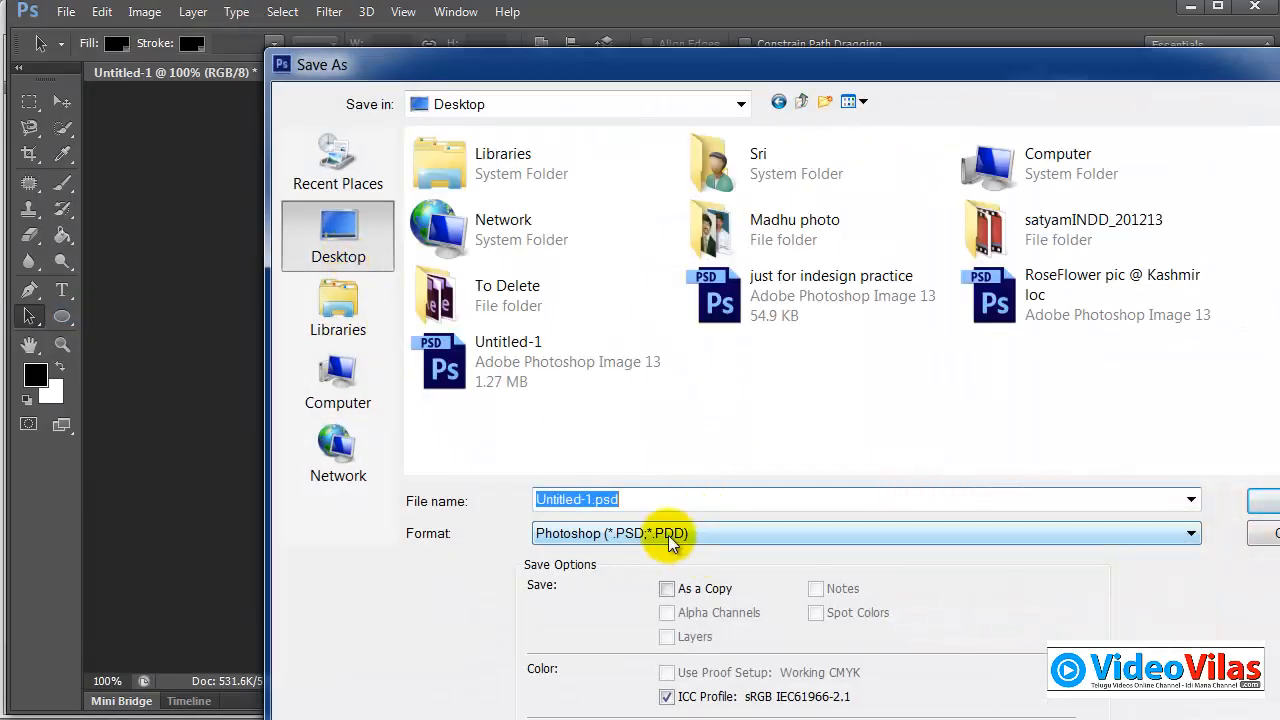
type("clippa")
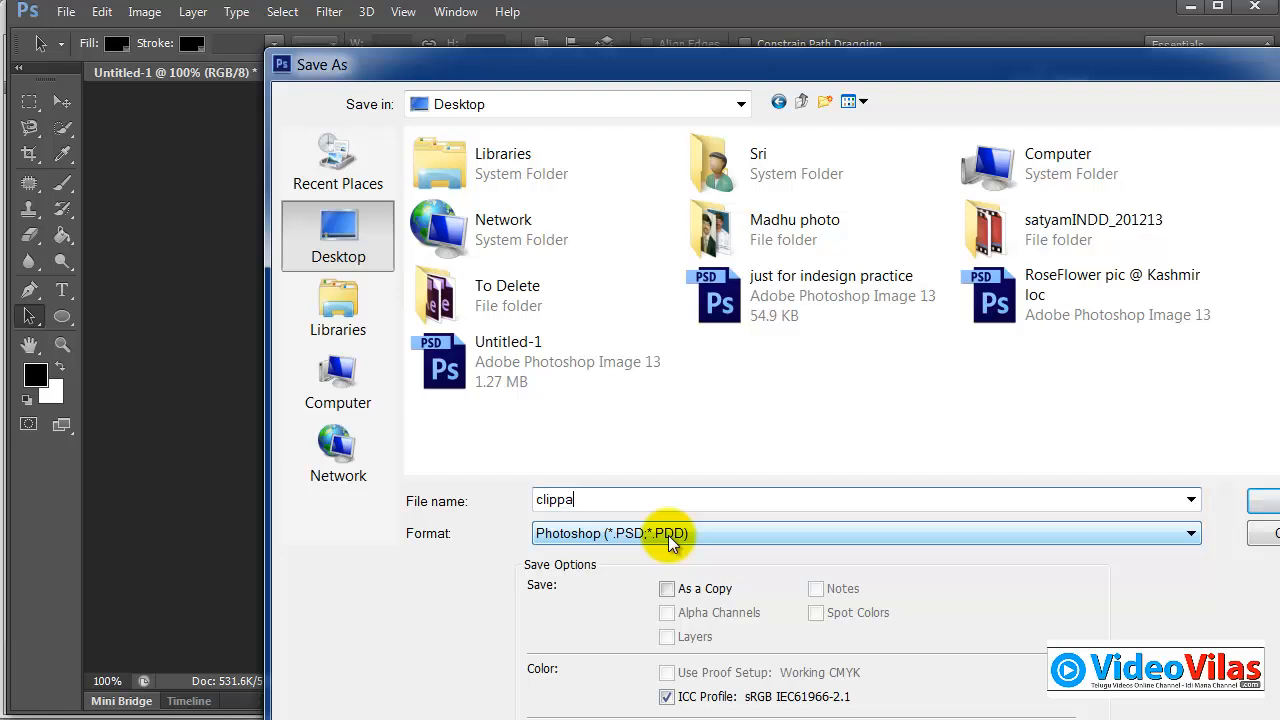
type("thpsfle")
left_click(1265, 503)
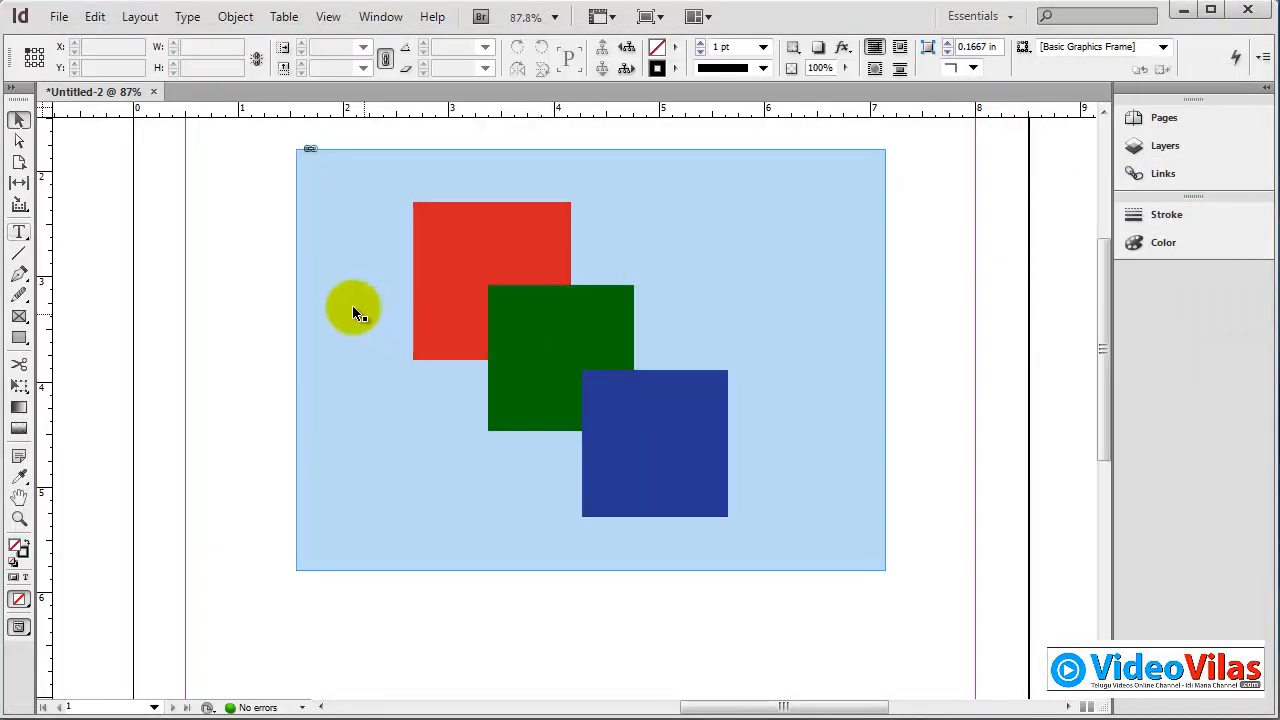
Step: Switch to InDesign and place clippathpsfle from the Desktop without import options, in a frame about 3.63 by 2.87 in over the coloured squares
left_click(58, 17)
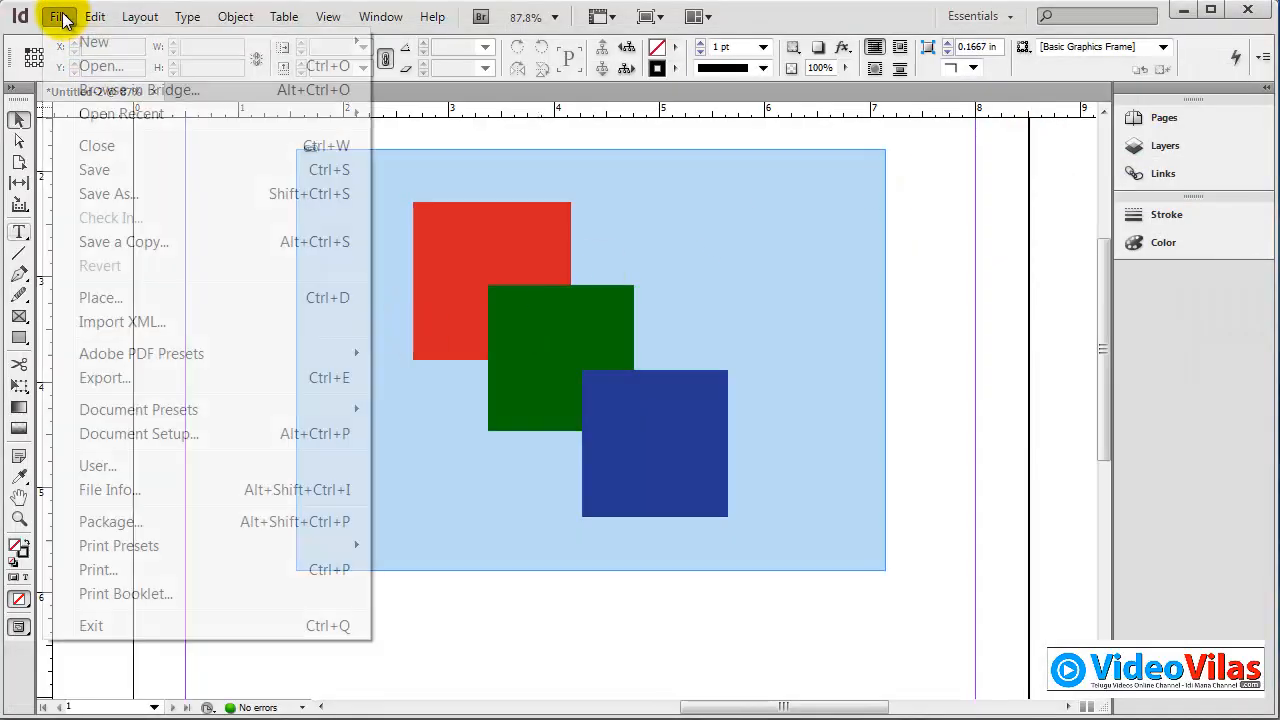
left_click(84, 296)
left_click(322, 190)
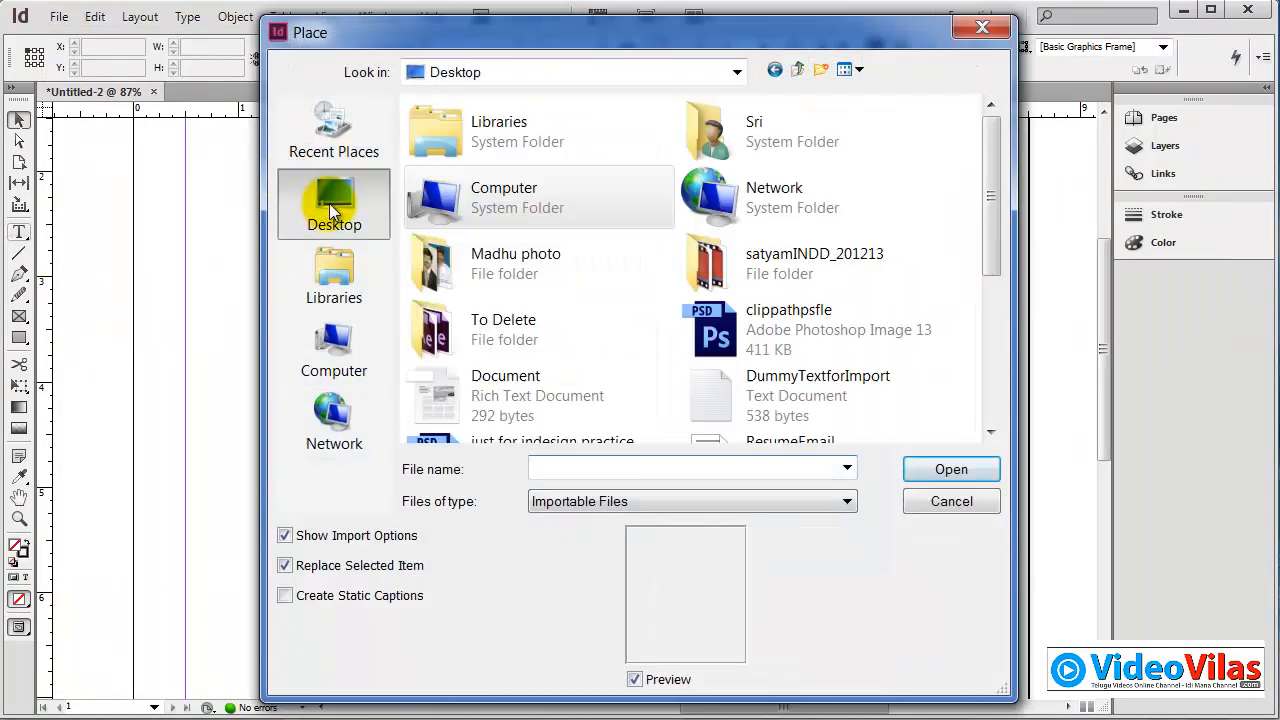
left_click(748, 335)
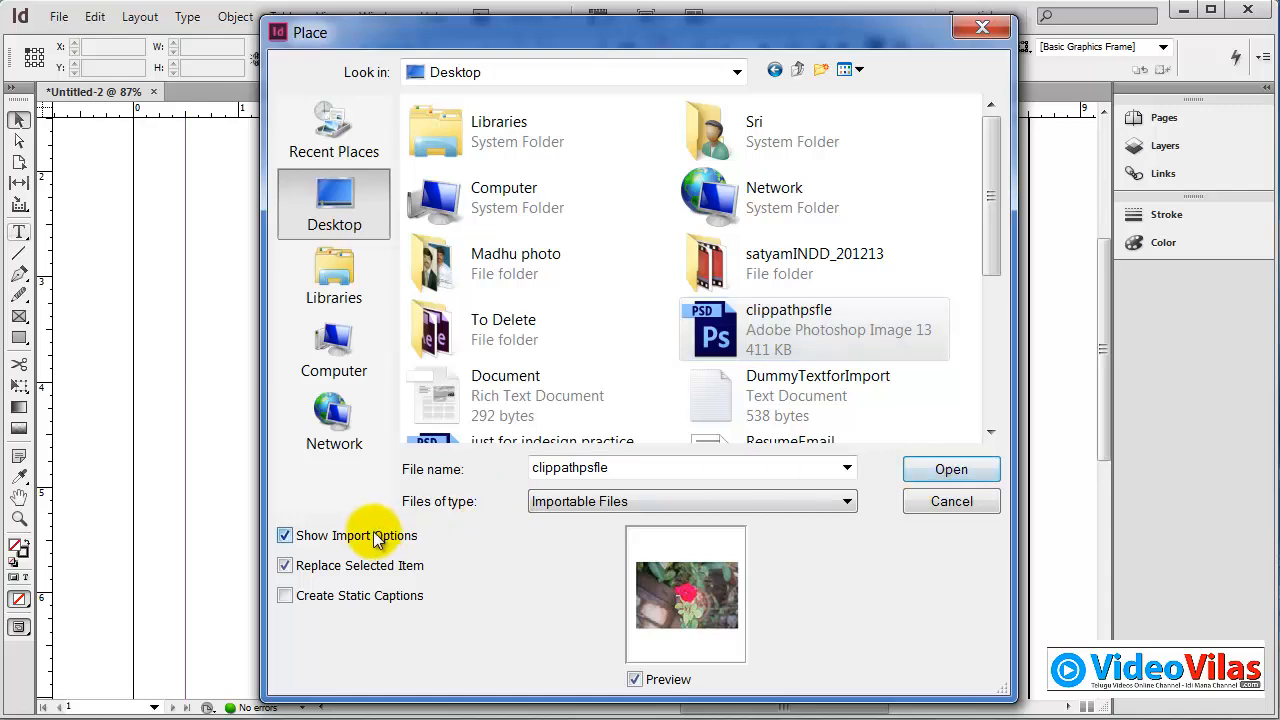
left_click(300, 535)
left_click(940, 470)
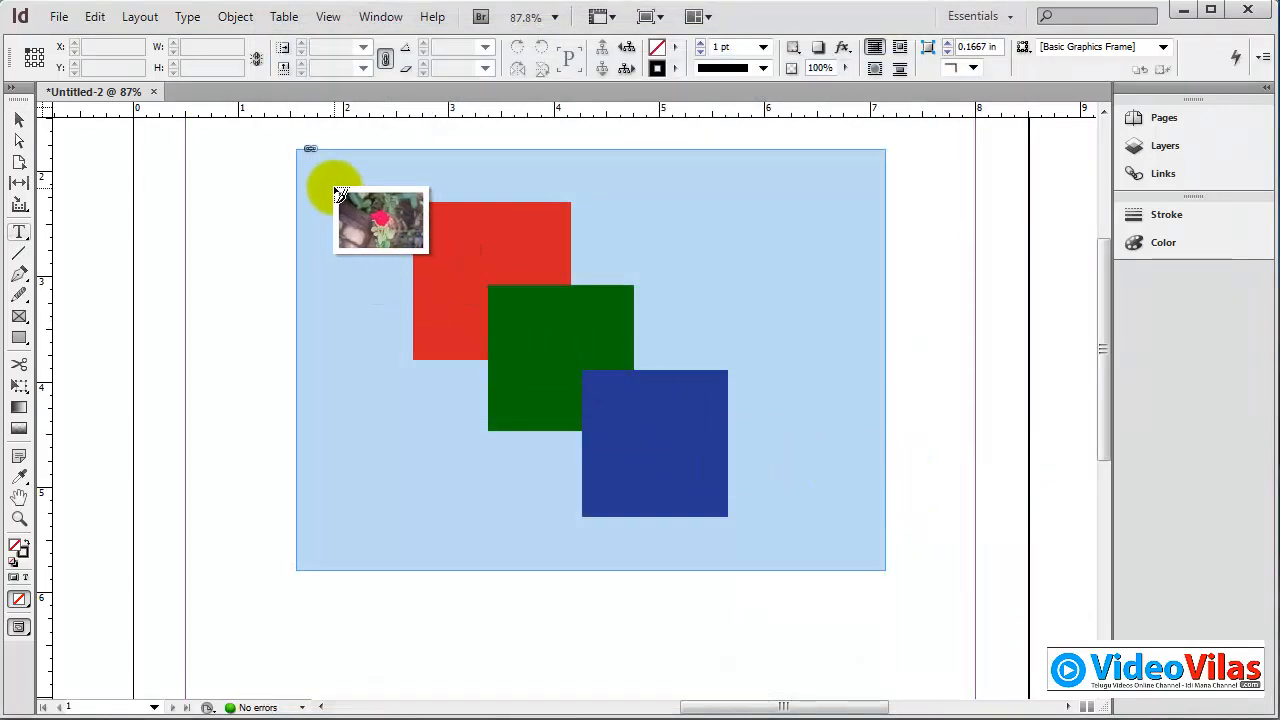
left_click_drag(362, 180, 747, 535)
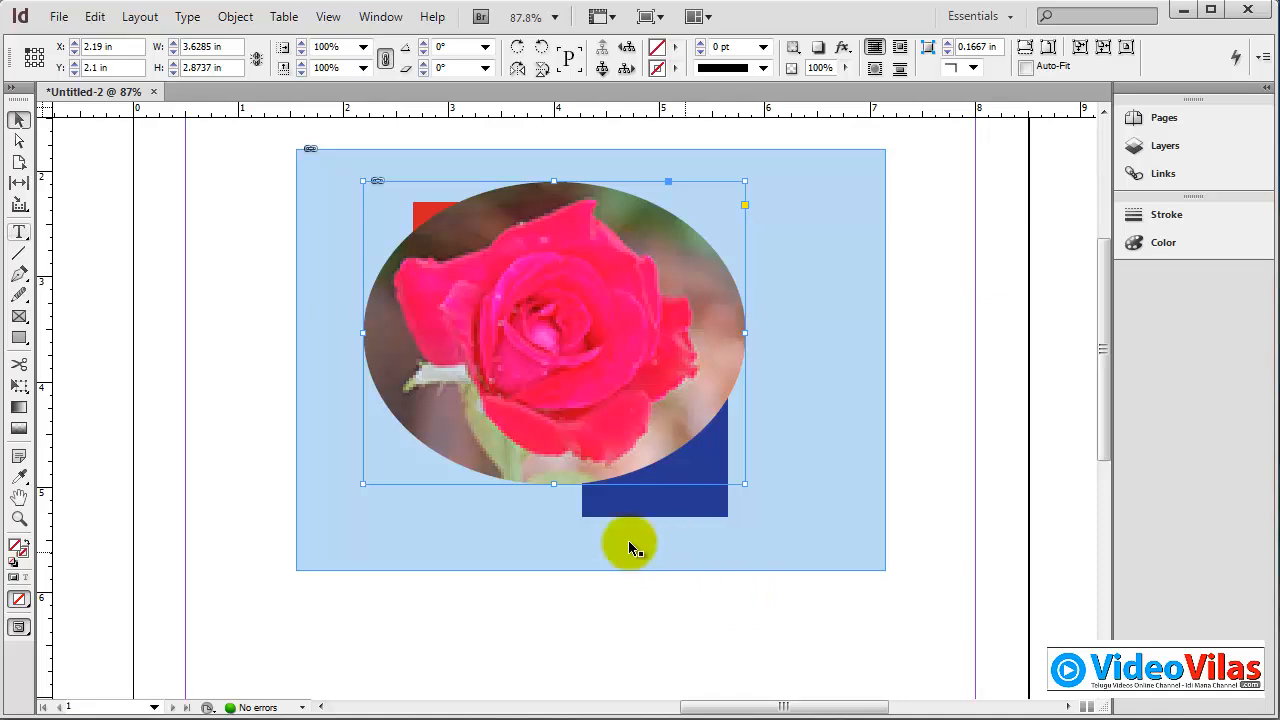
Step: Move the placed rose frame down and to the right, to about X 2.76 in and Y 2.42 in
left_click(557, 269)
left_click(582, 291)
left_click_drag(585, 296, 646, 330)
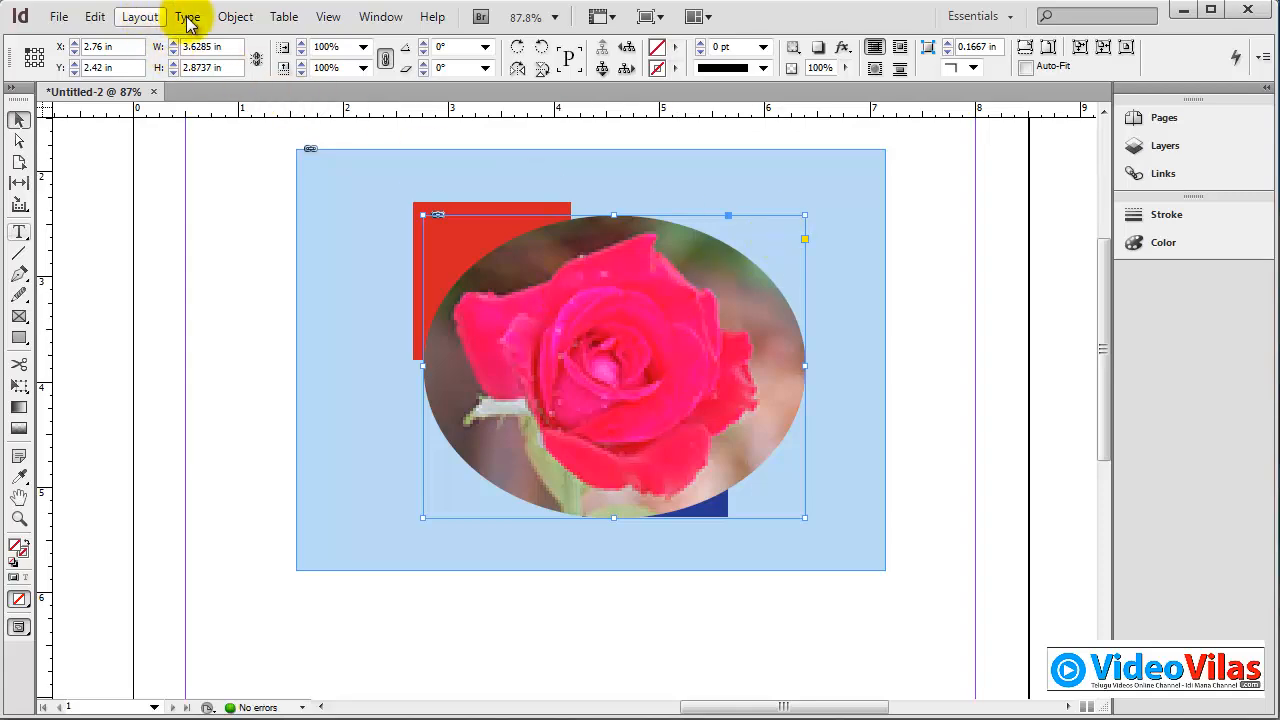
Step: Open the clipping path options for the rose image and move the dialog clear of the artwork
left_click(232, 16)
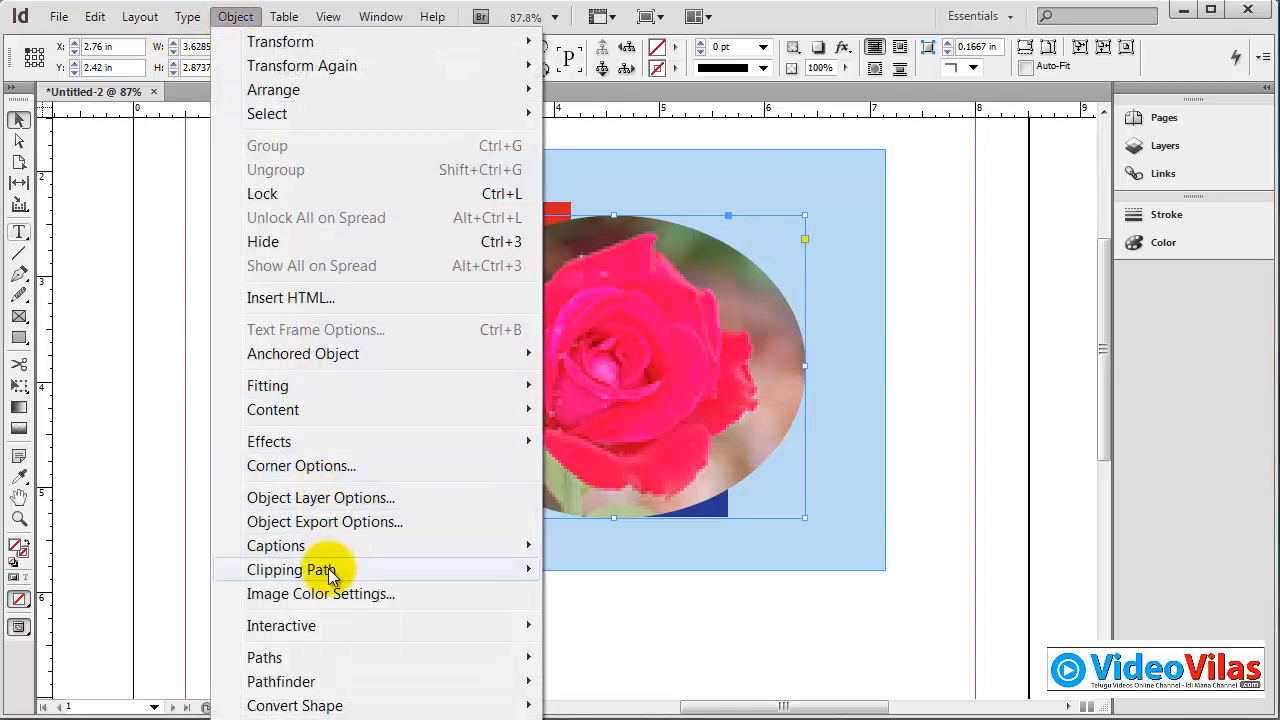
mouse_move(320, 569)
left_click(600, 569)
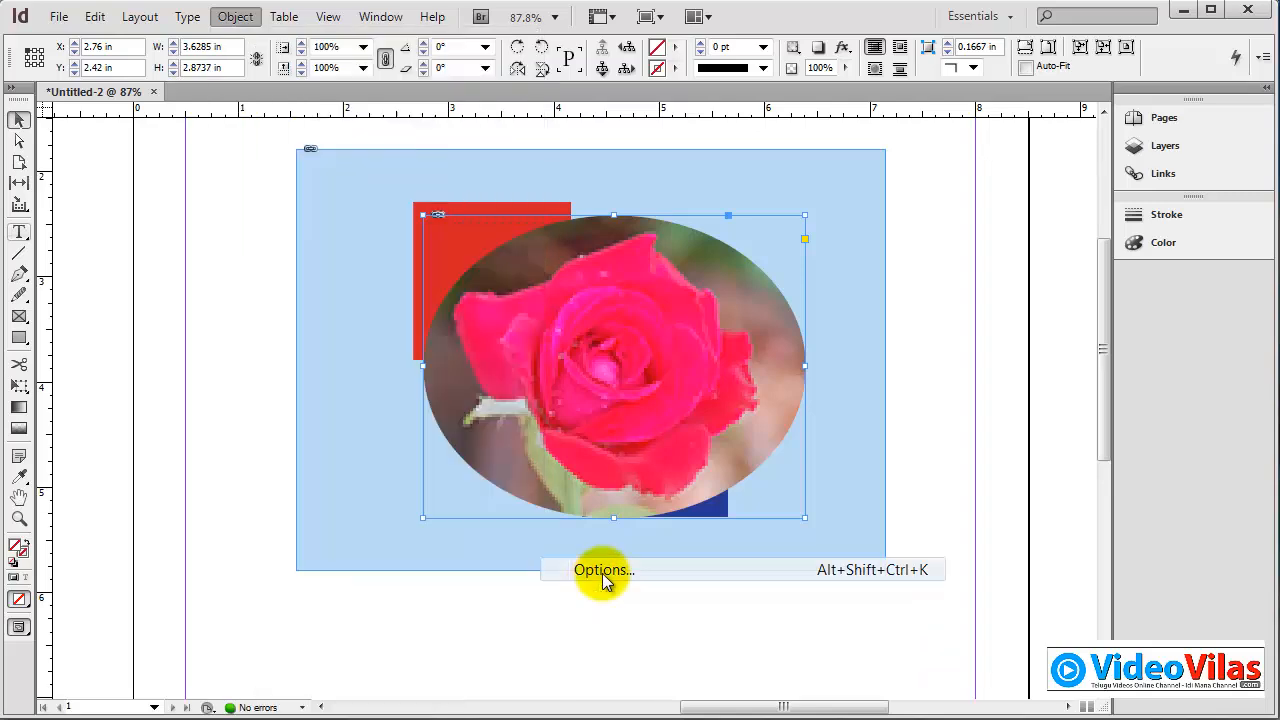
left_click_drag(795, 153, 1015, 104)
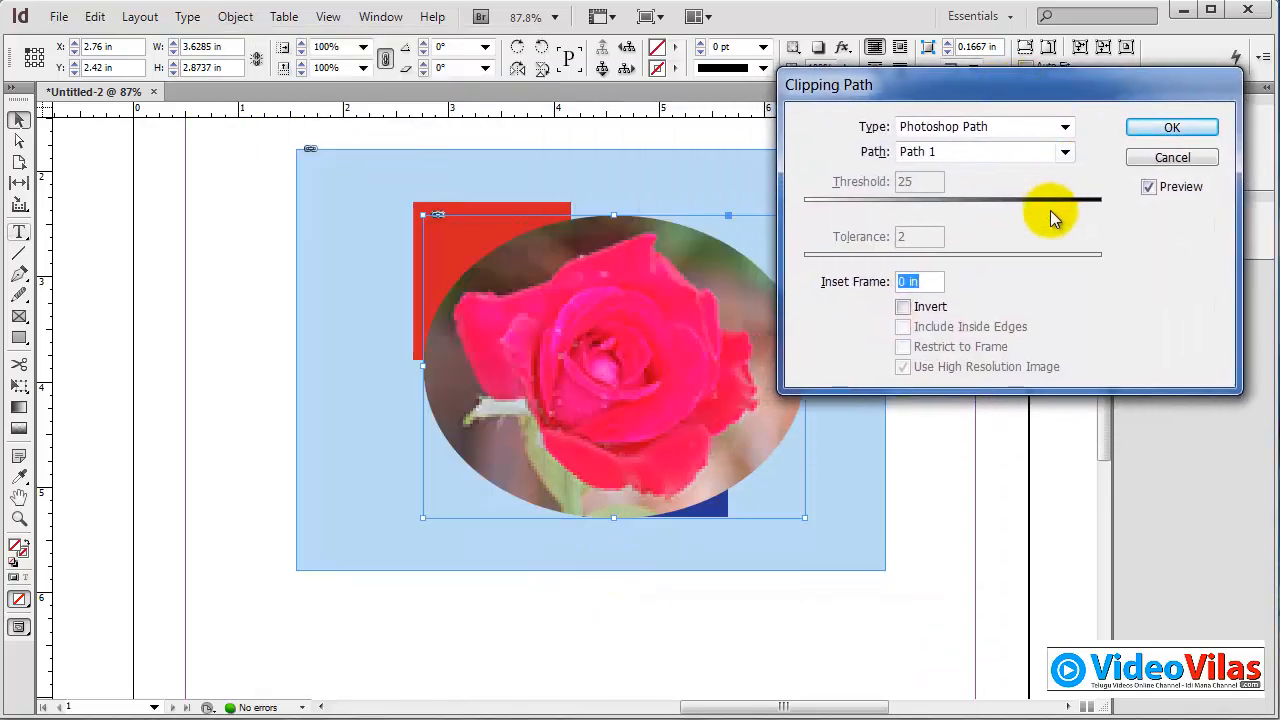
Step: Try the clipping types None and Detect Edges on the rose, and return the type to Photoshop Path
left_click(1012, 128)
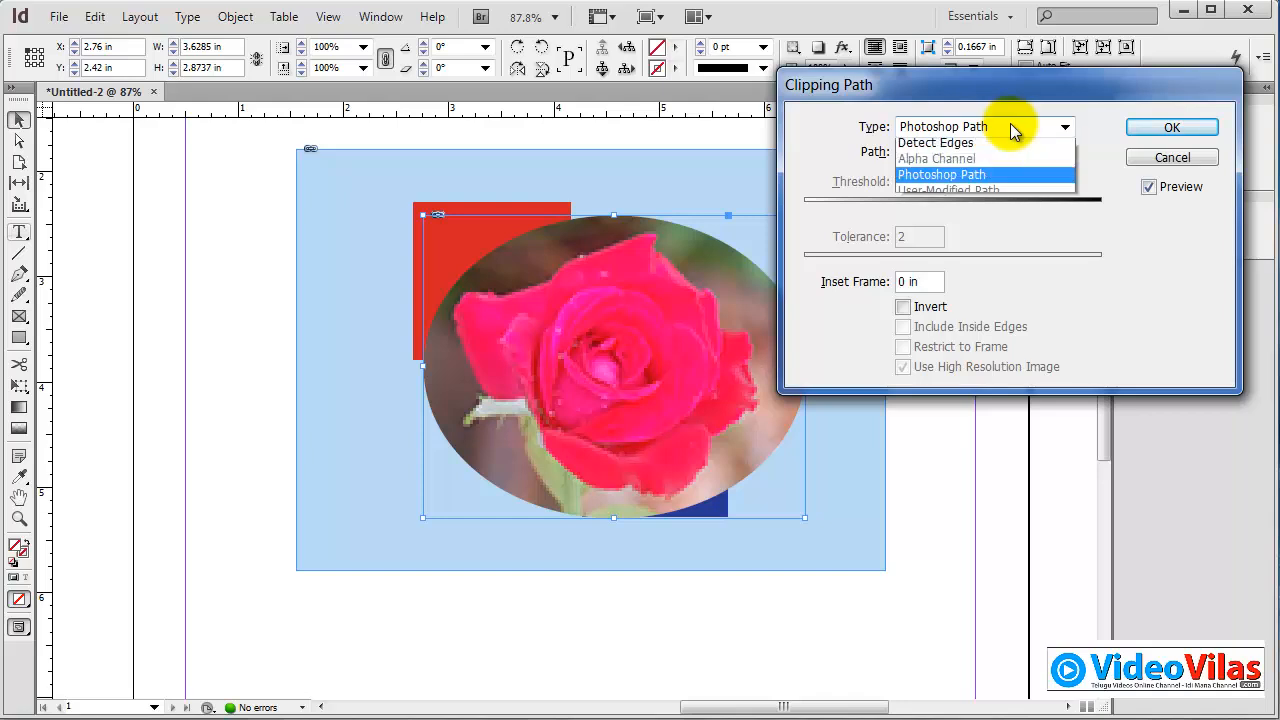
left_click(1050, 146)
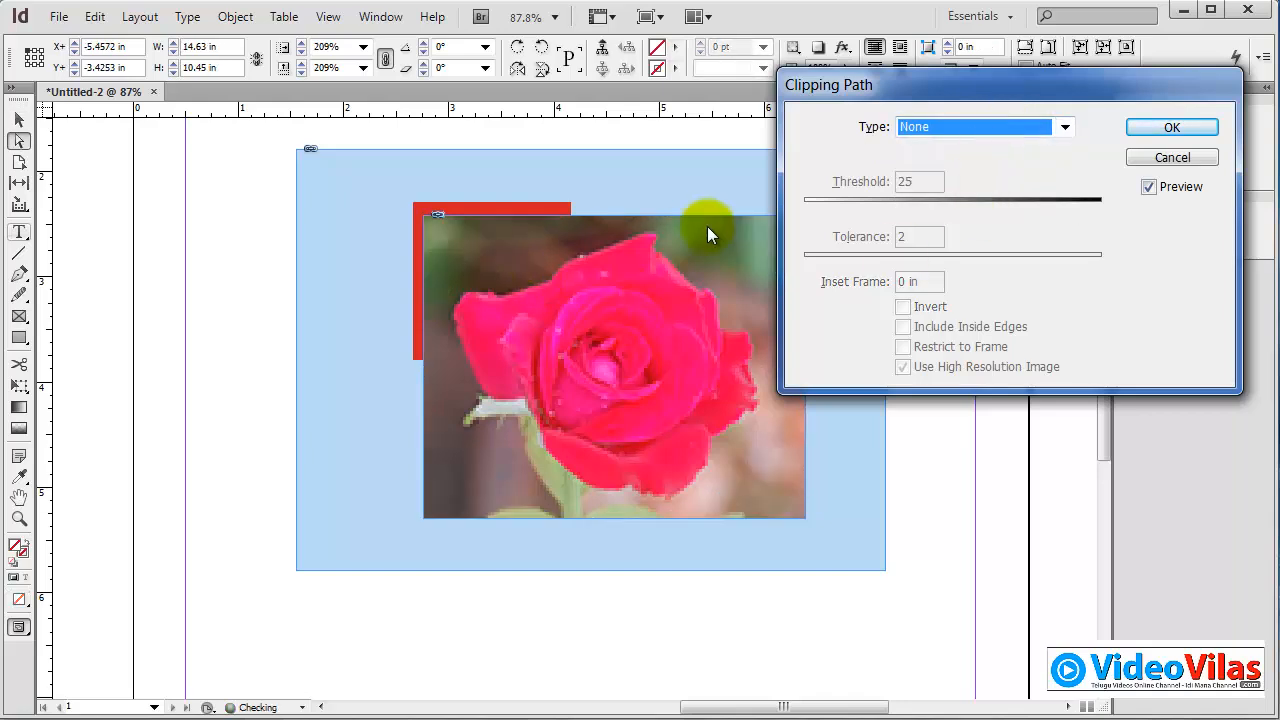
left_click(949, 129)
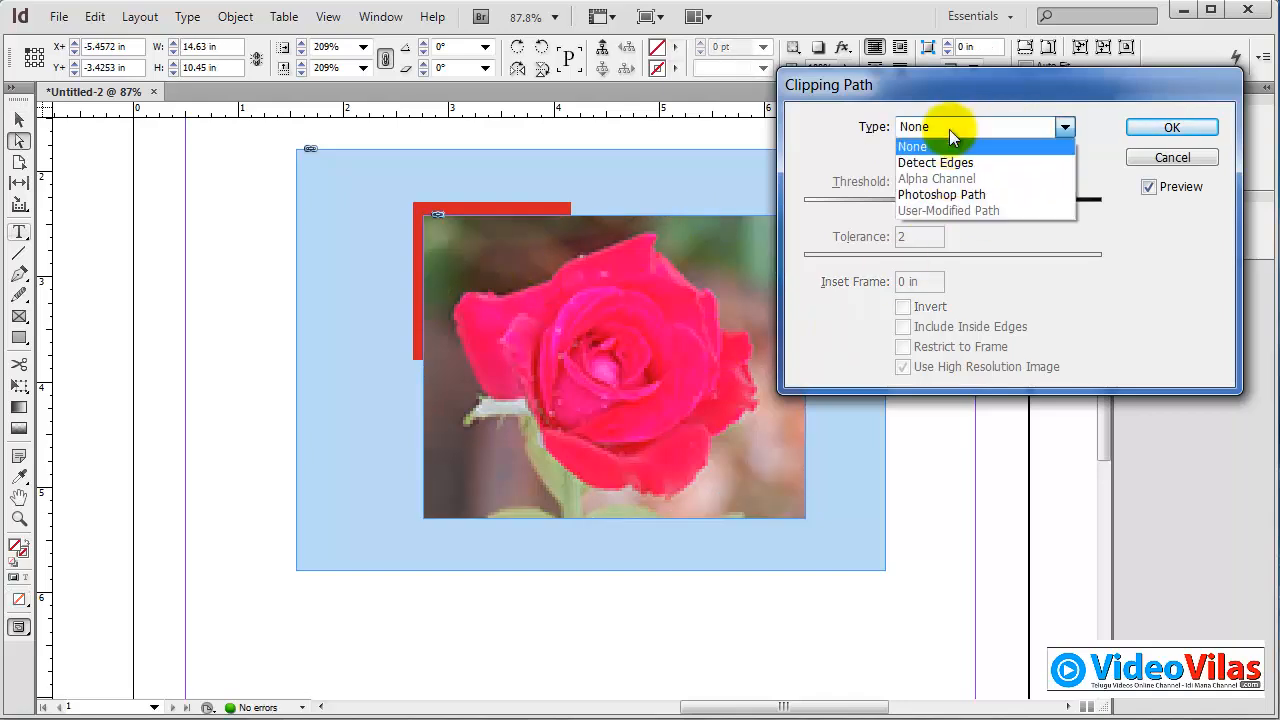
left_click(948, 160)
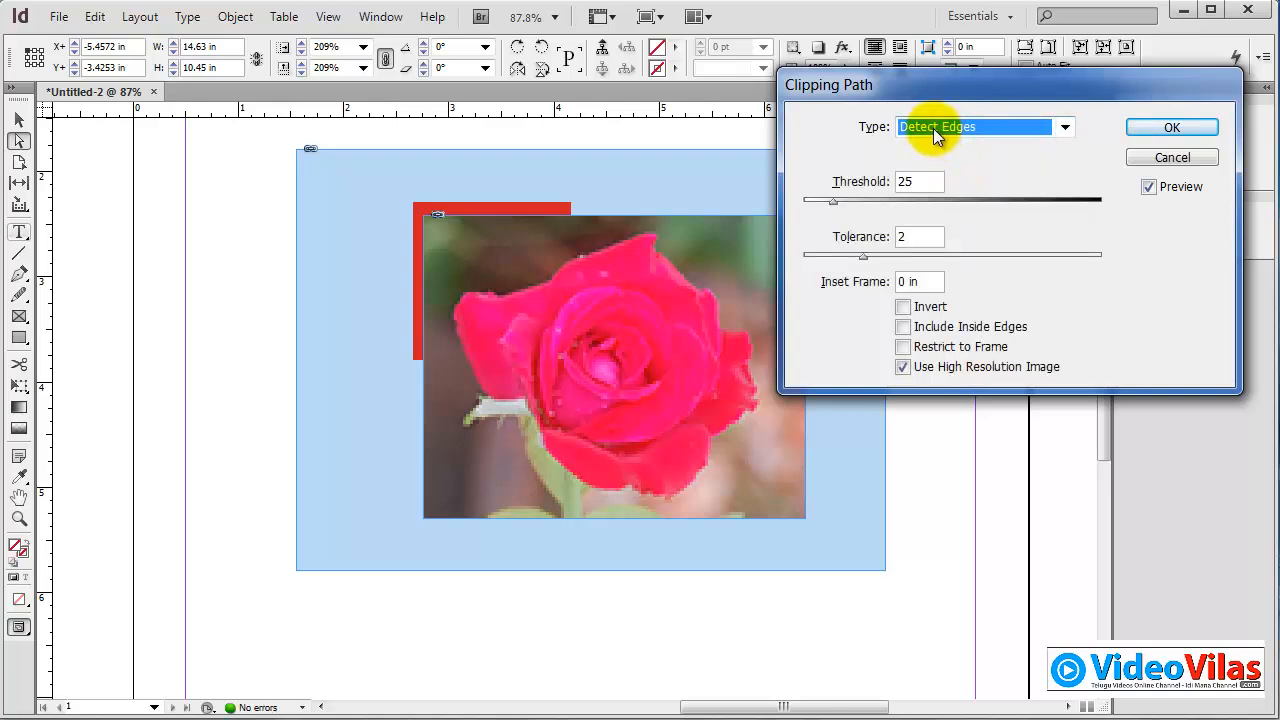
left_click(982, 124)
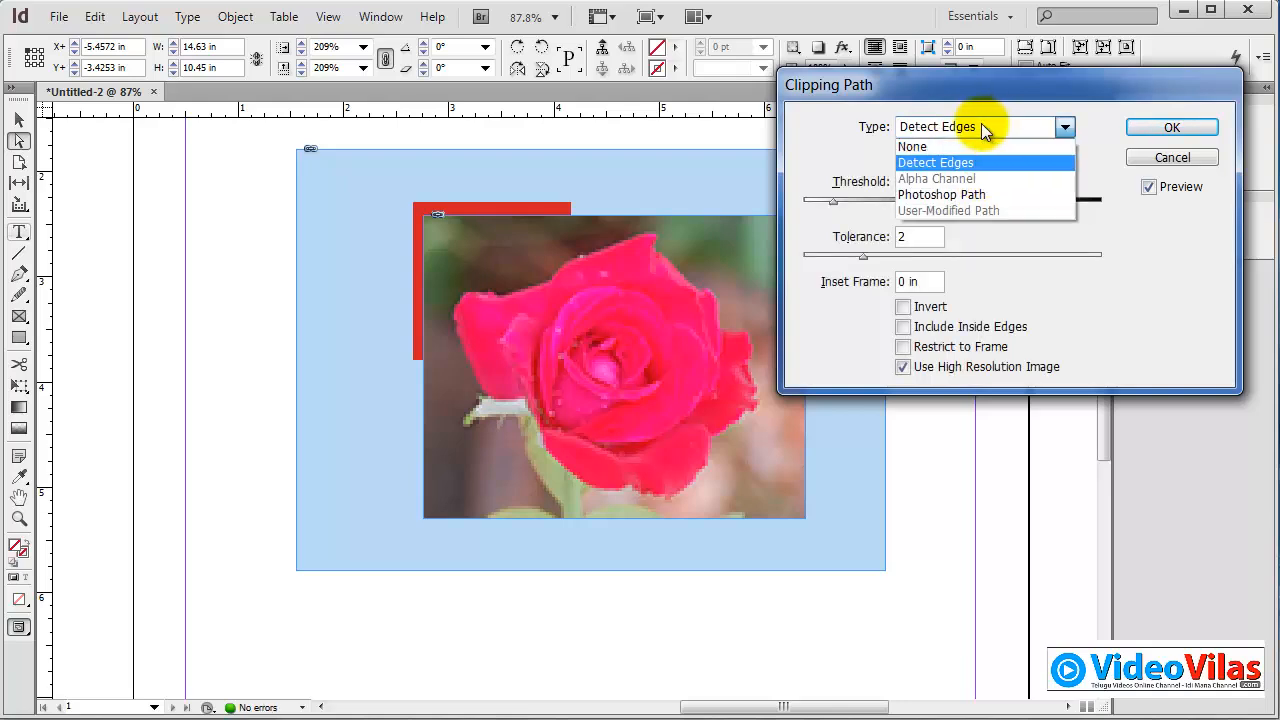
left_click(975, 195)
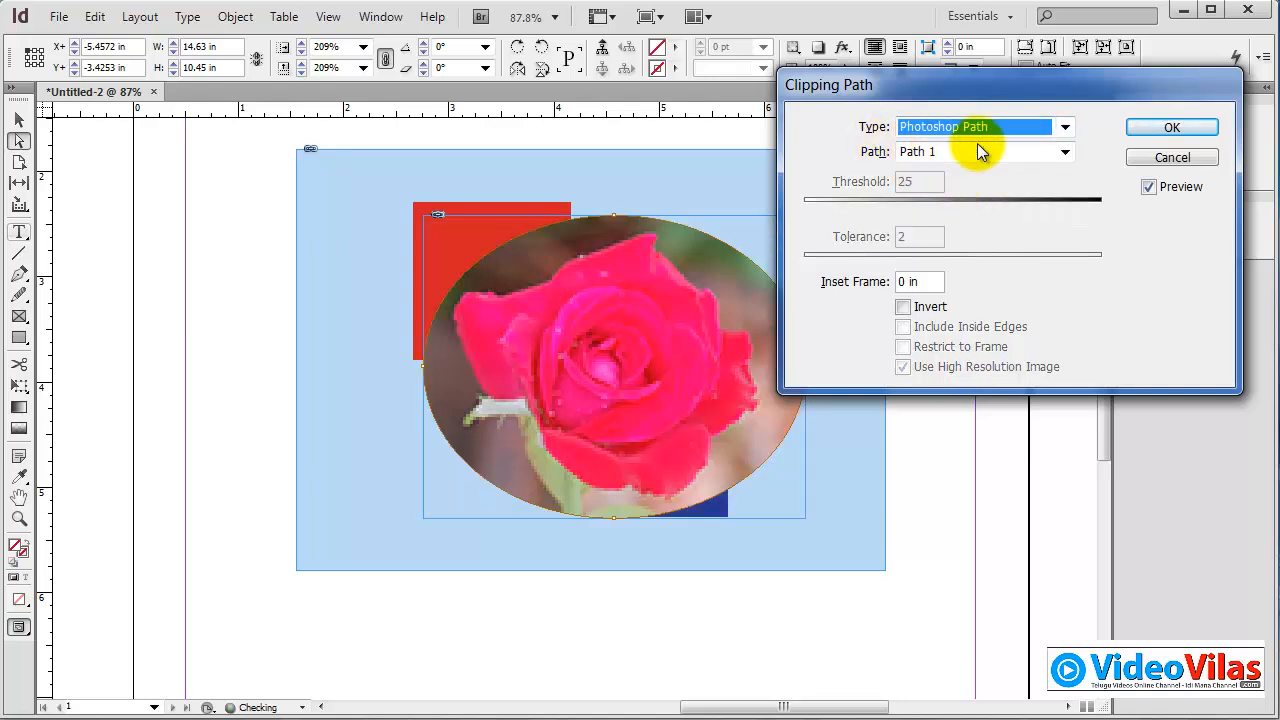
Step: Examine which embedded paths and clipping path types are available for the rose image
left_click(995, 149)
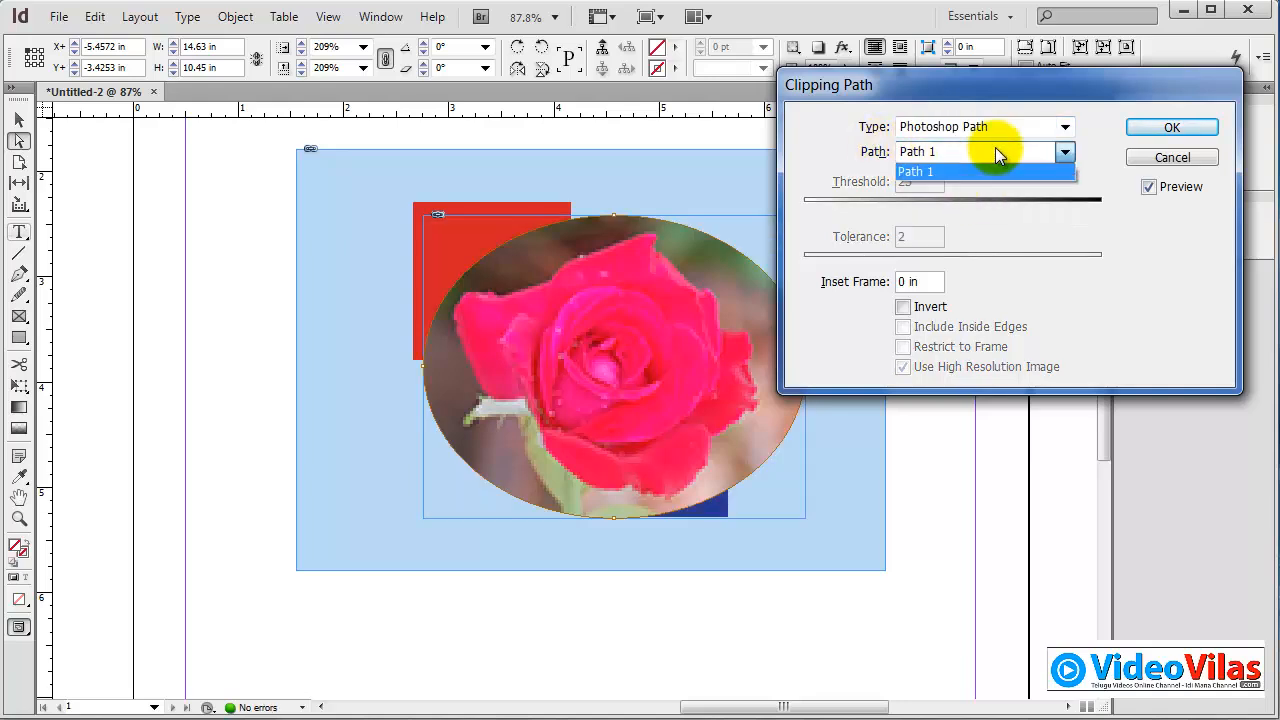
left_click(943, 153)
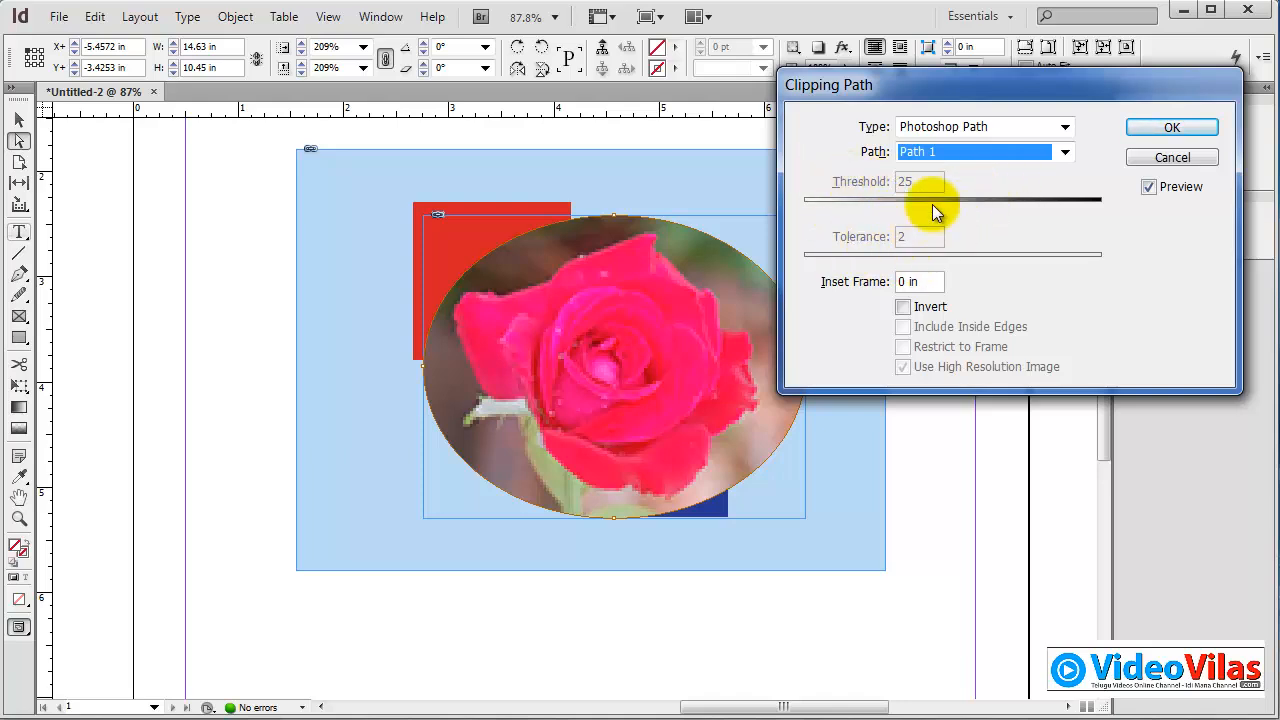
left_click(950, 153)
left_click(950, 153)
left_click(955, 128)
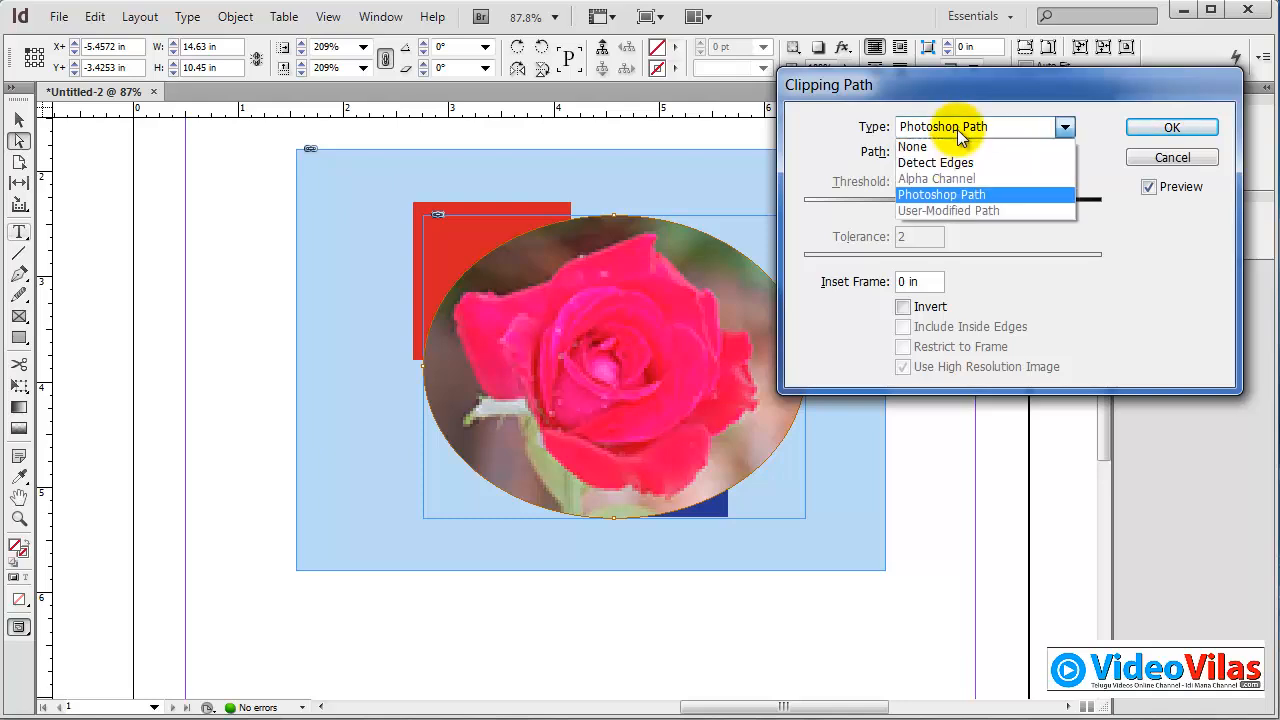
left_click(858, 155)
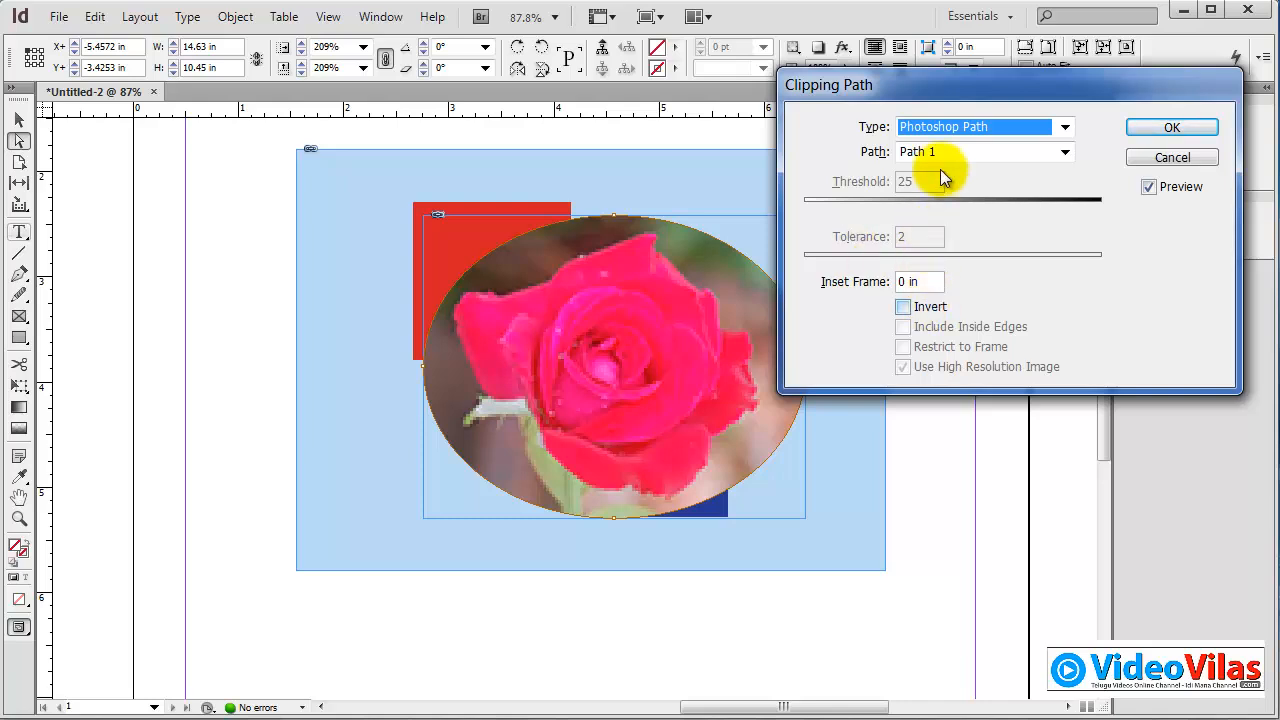
left_click(960, 126)
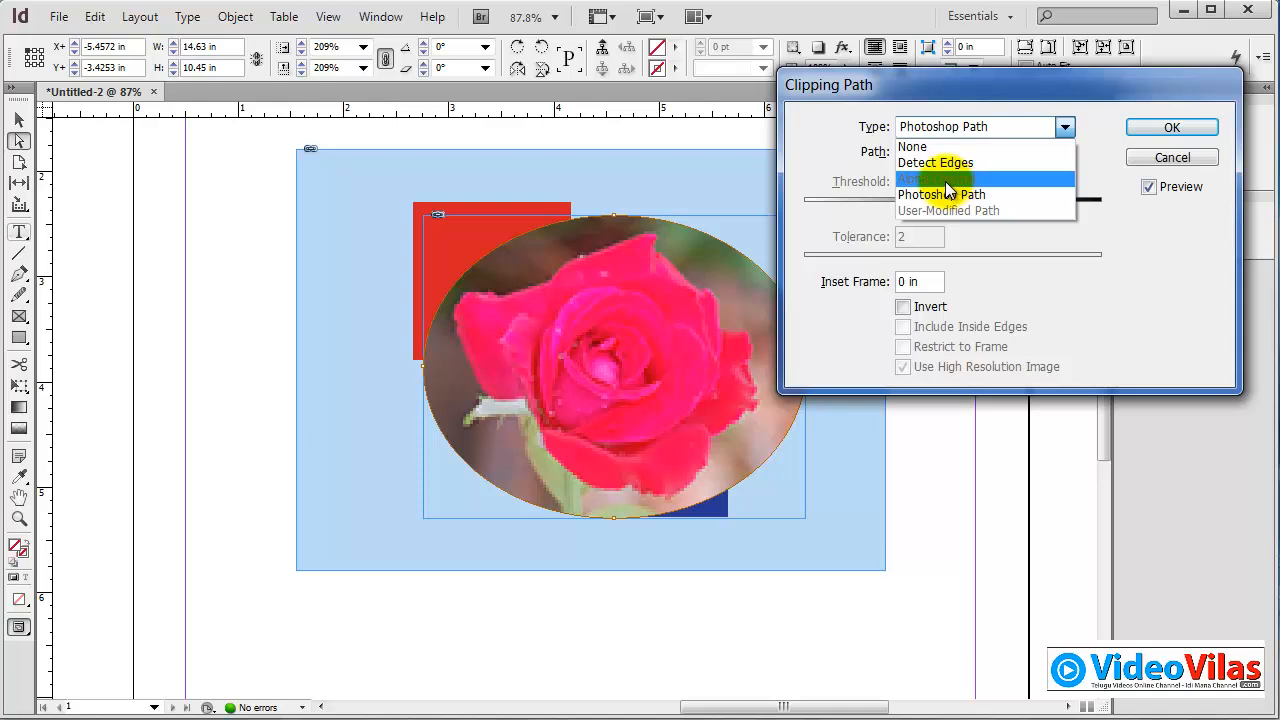
left_click(842, 177)
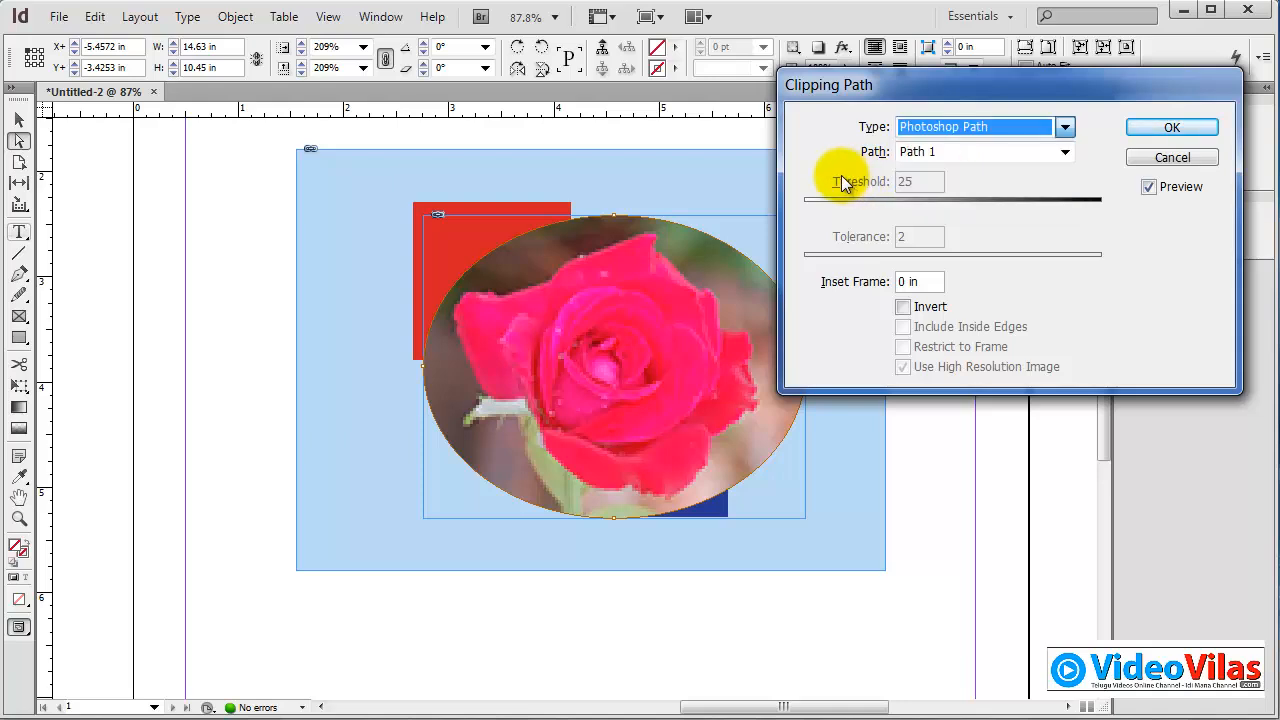
Step: Try inverting the rose's clipping path, turn Invert back off, and accept Photoshop Path with Path 1
left_click(903, 307)
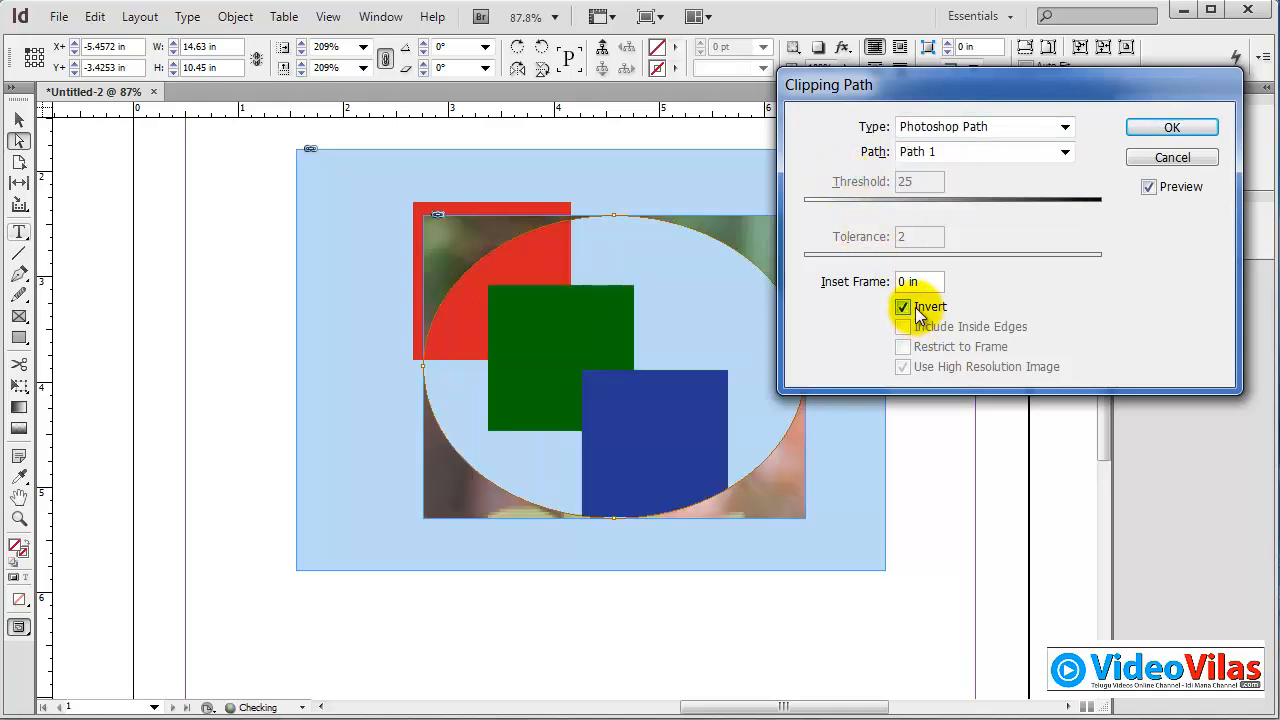
left_click(903, 307)
left_click(903, 307)
left_click(903, 307)
left_click(1140, 128)
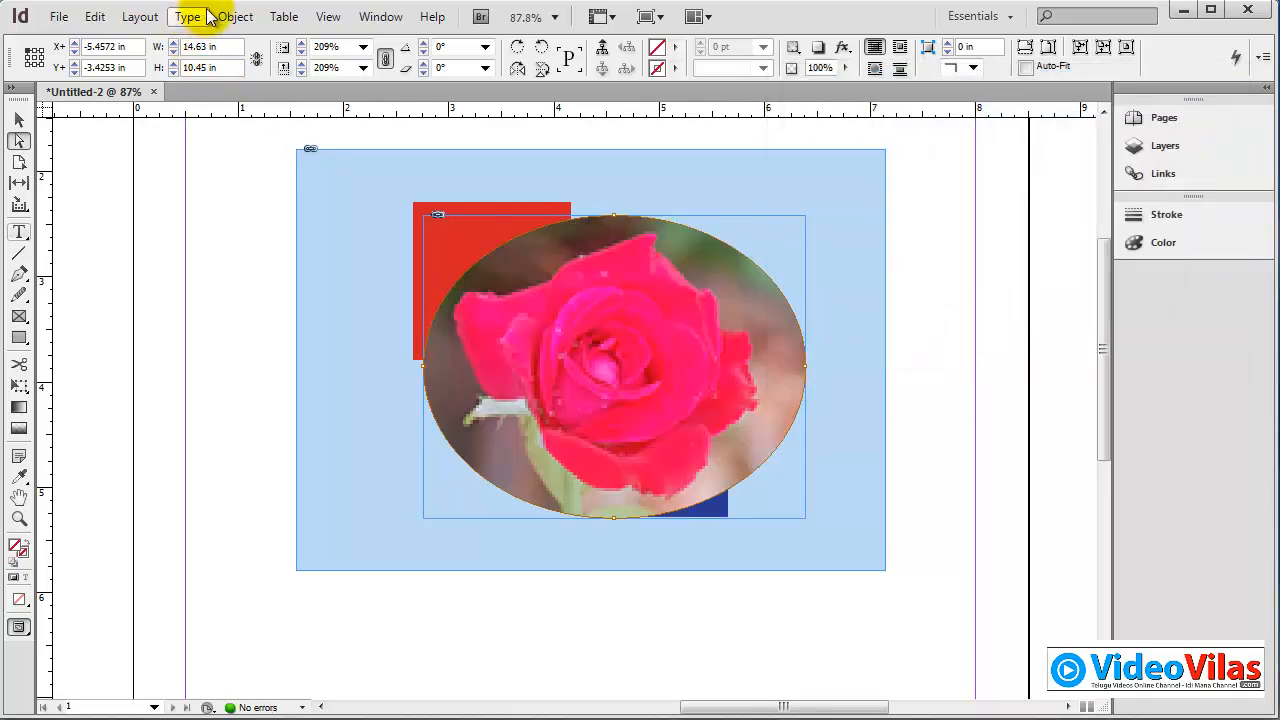
Step: Examine the color profiles available for the rose image and accept its image color settings with the sRGB IEC61966-2.1 profile
left_click(230, 17)
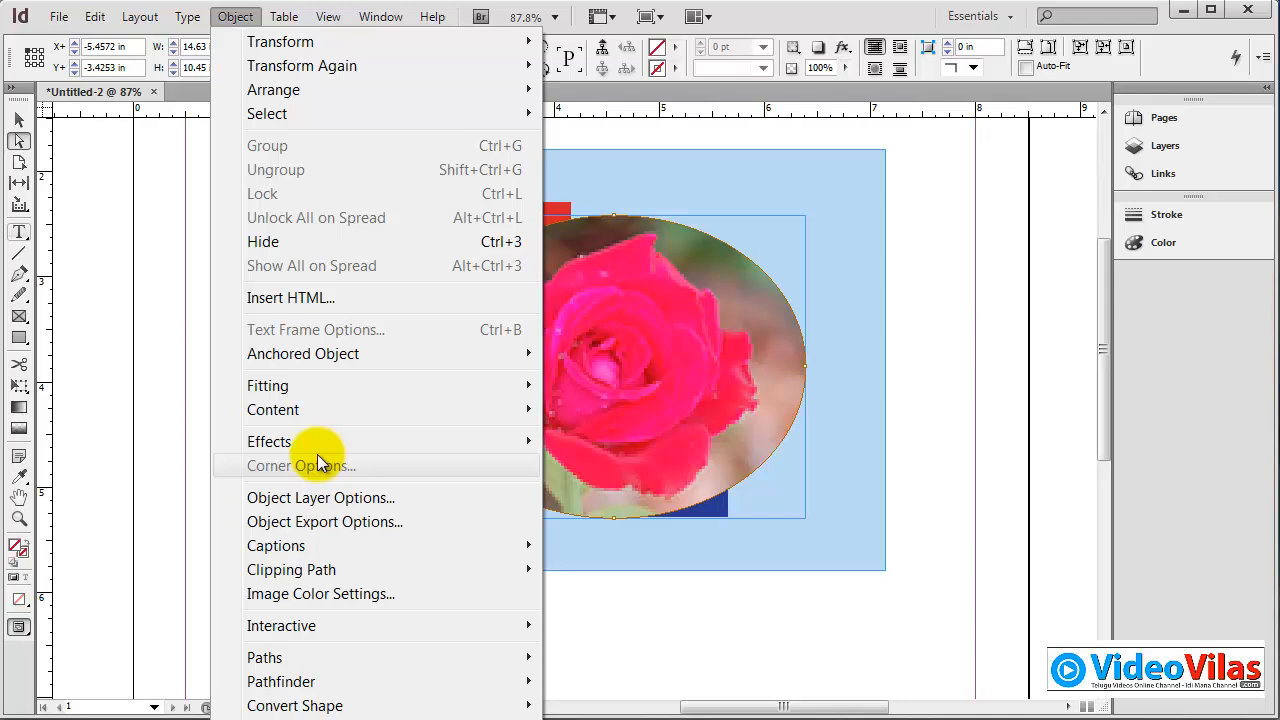
mouse_move(348, 572)
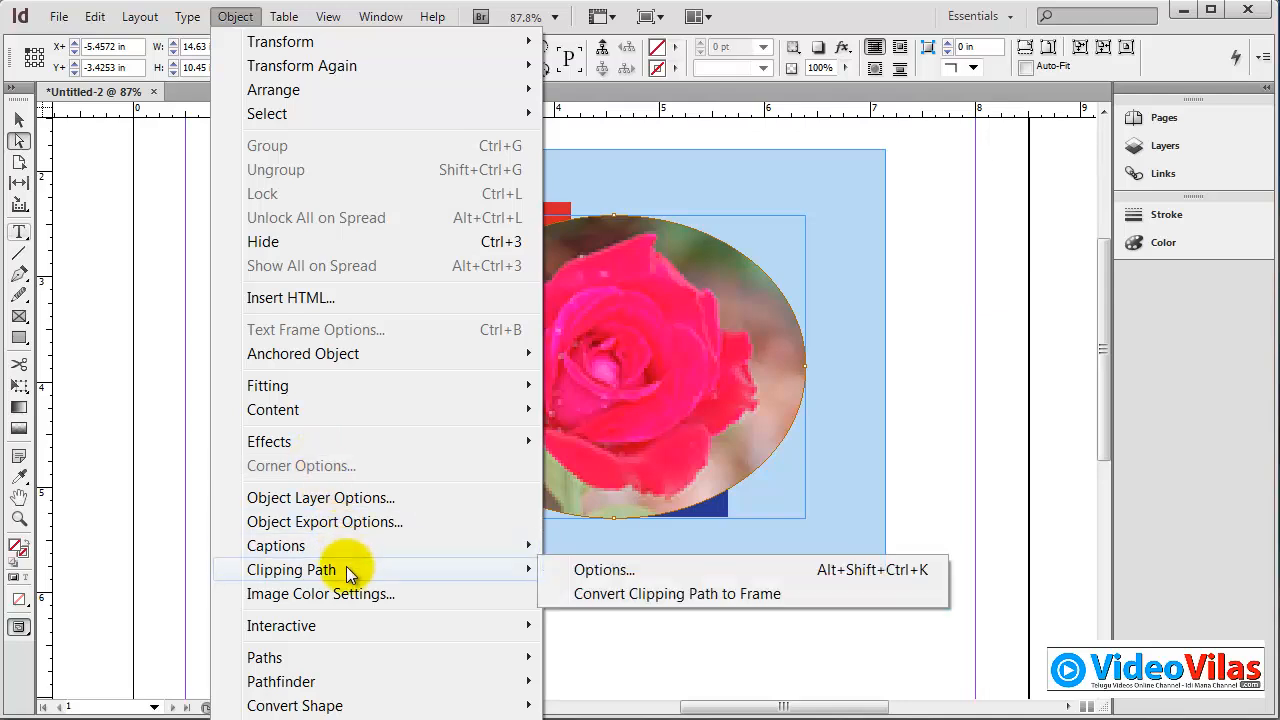
left_click(346, 593)
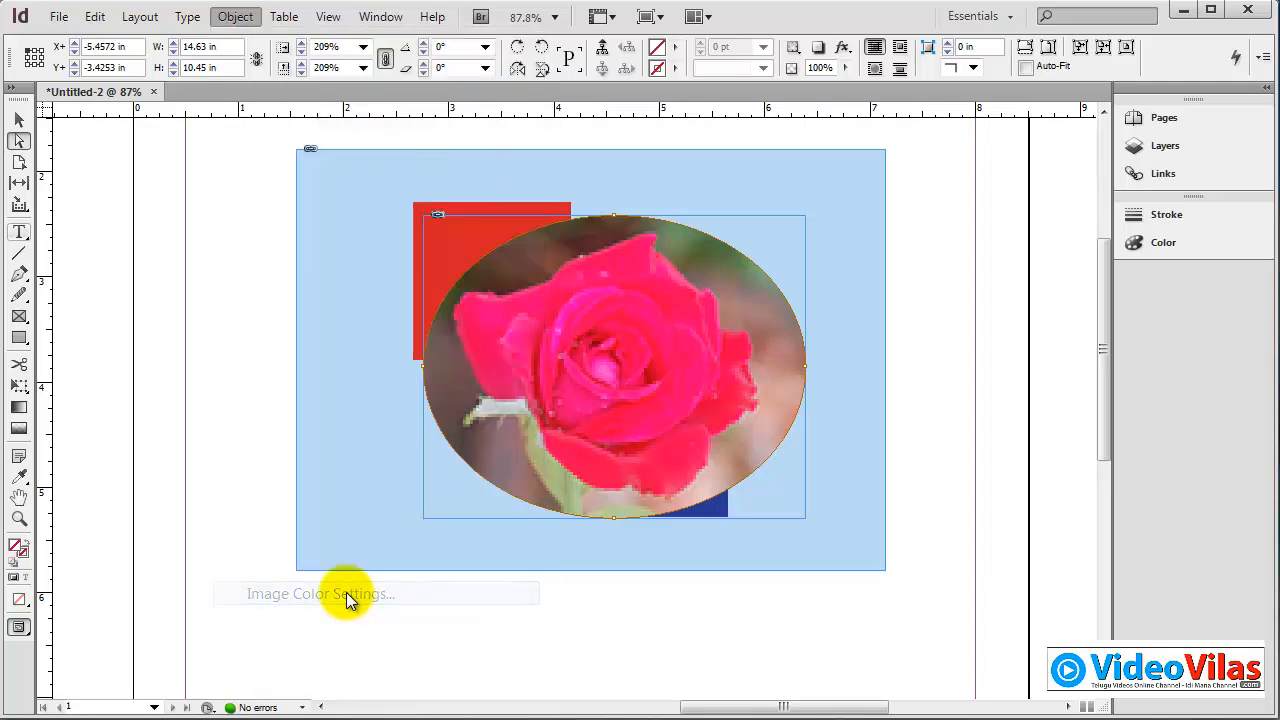
left_click_drag(496, 381, 946, 213)
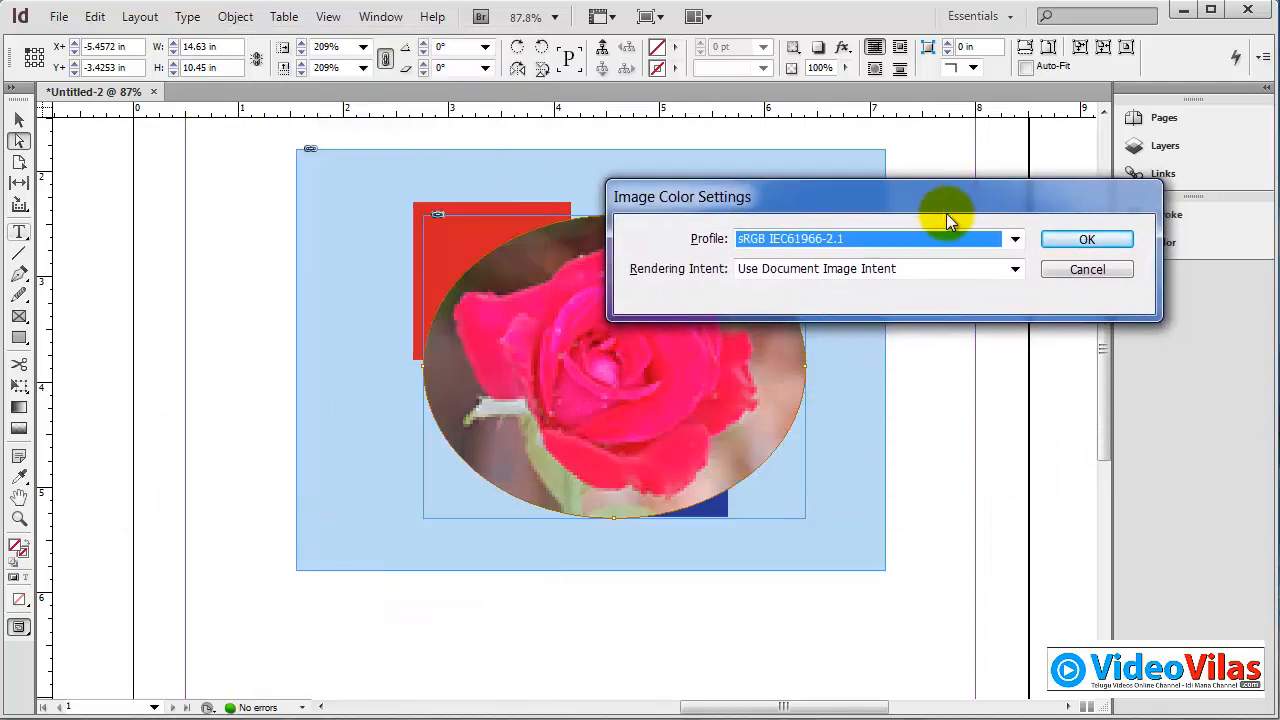
left_click(874, 239)
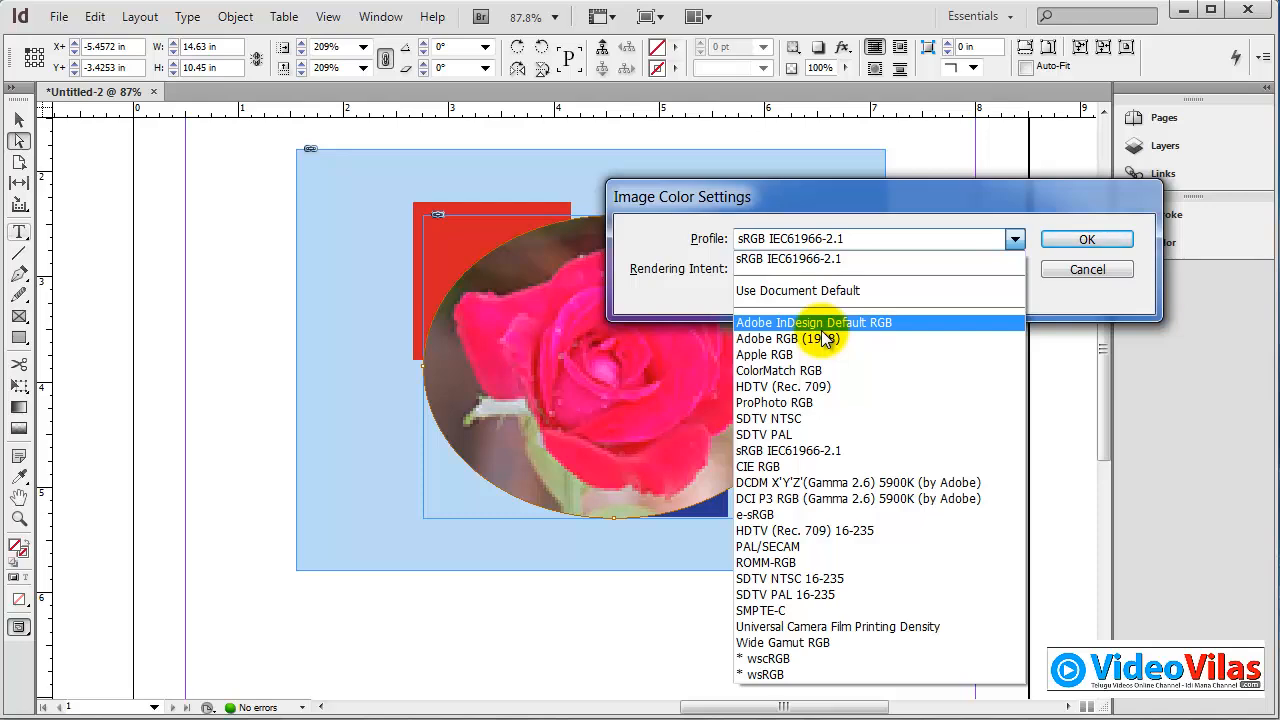
left_click(585, 396)
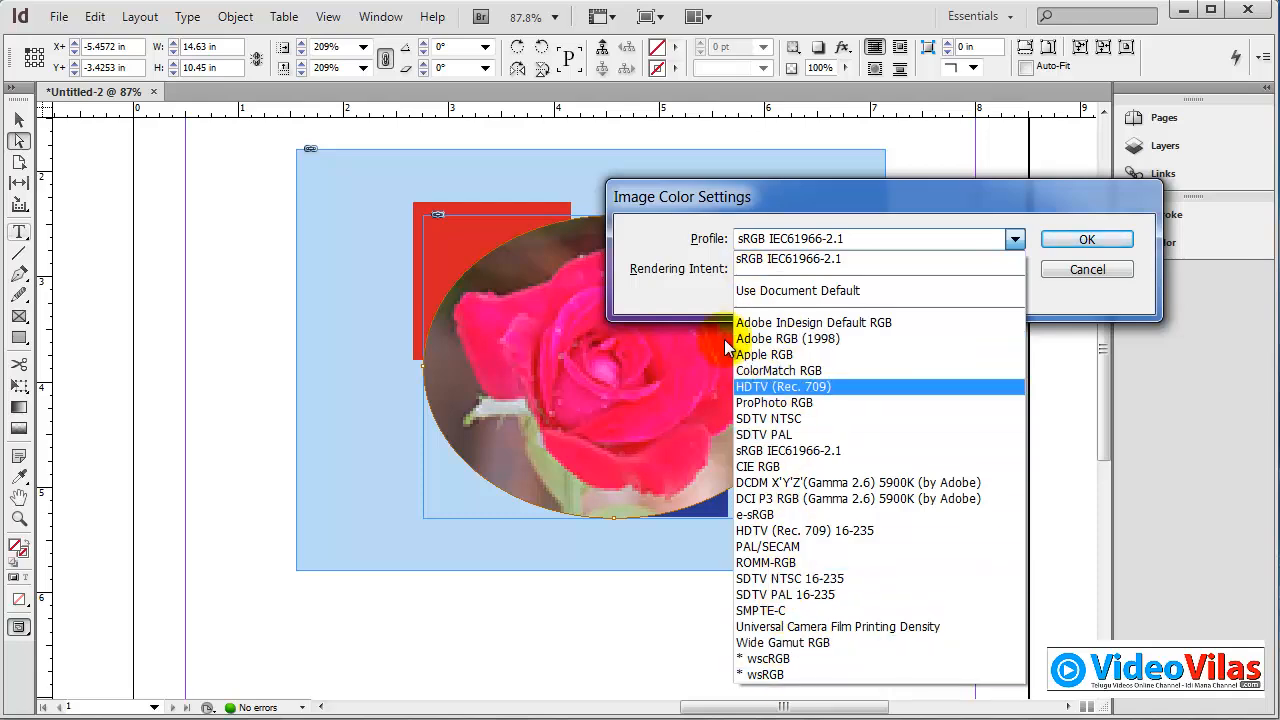
left_click(676, 243)
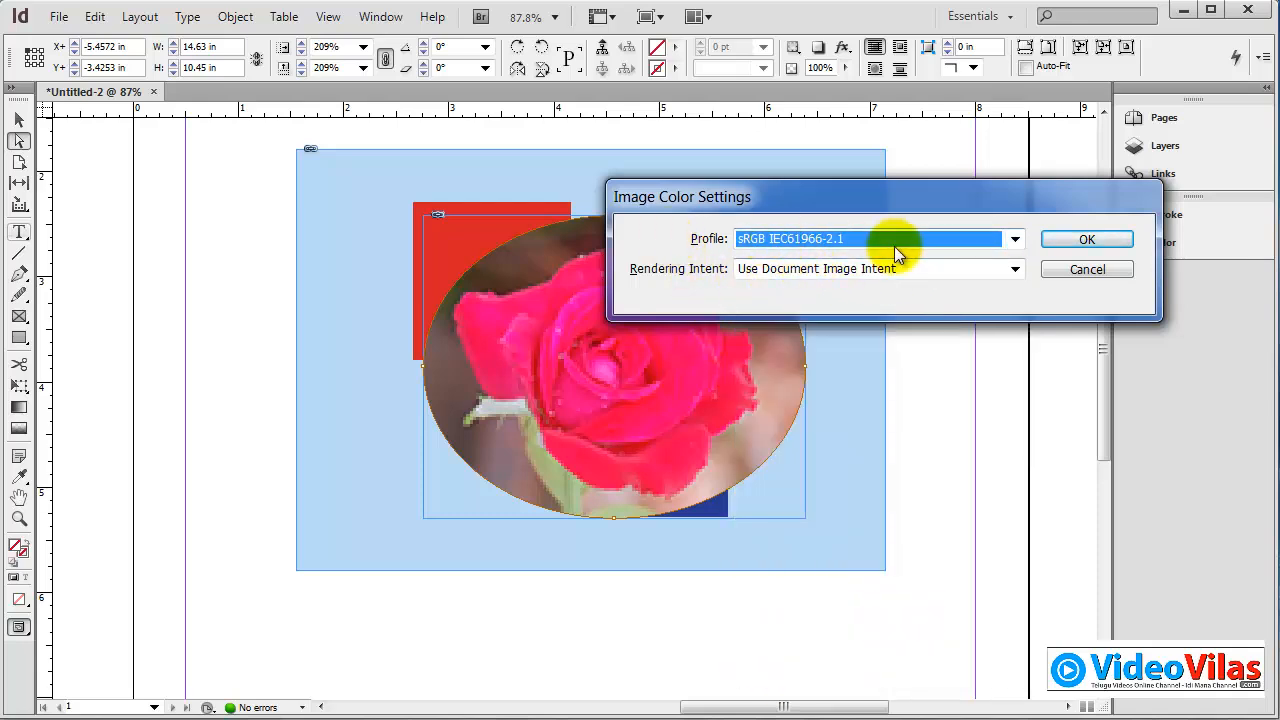
left_click(1110, 243)
left_click(236, 17)
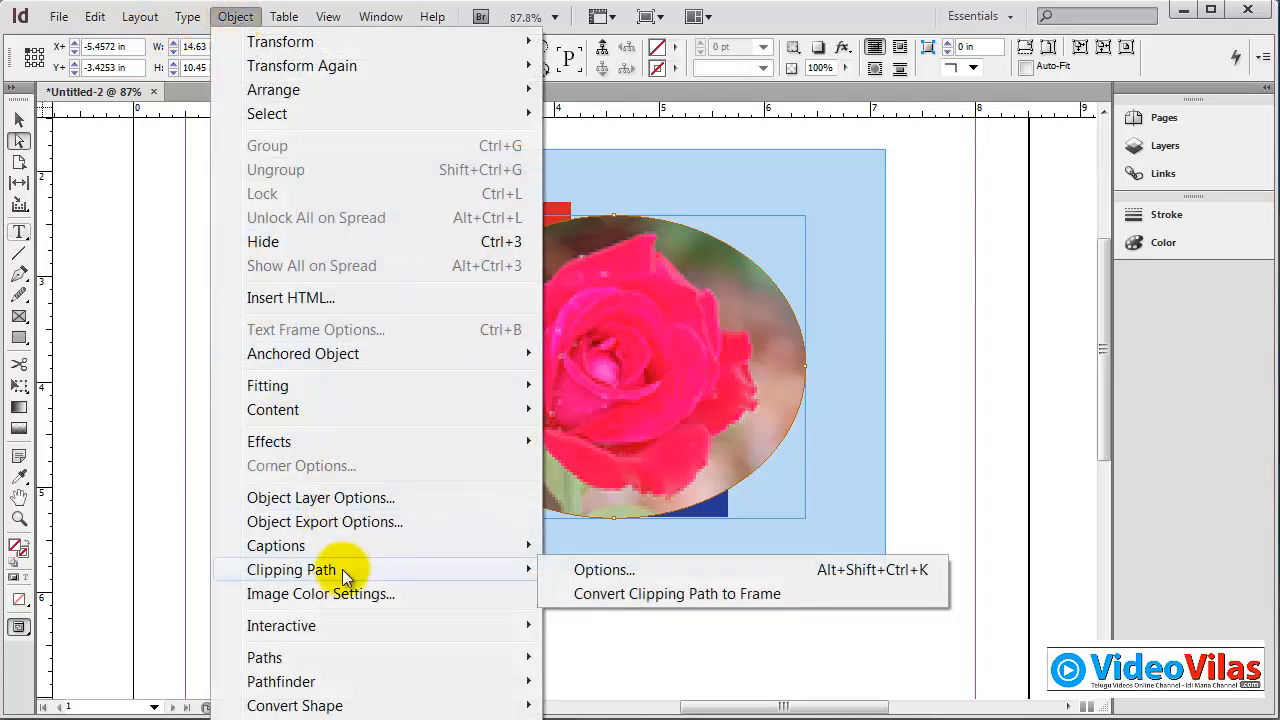
mouse_move(333, 545)
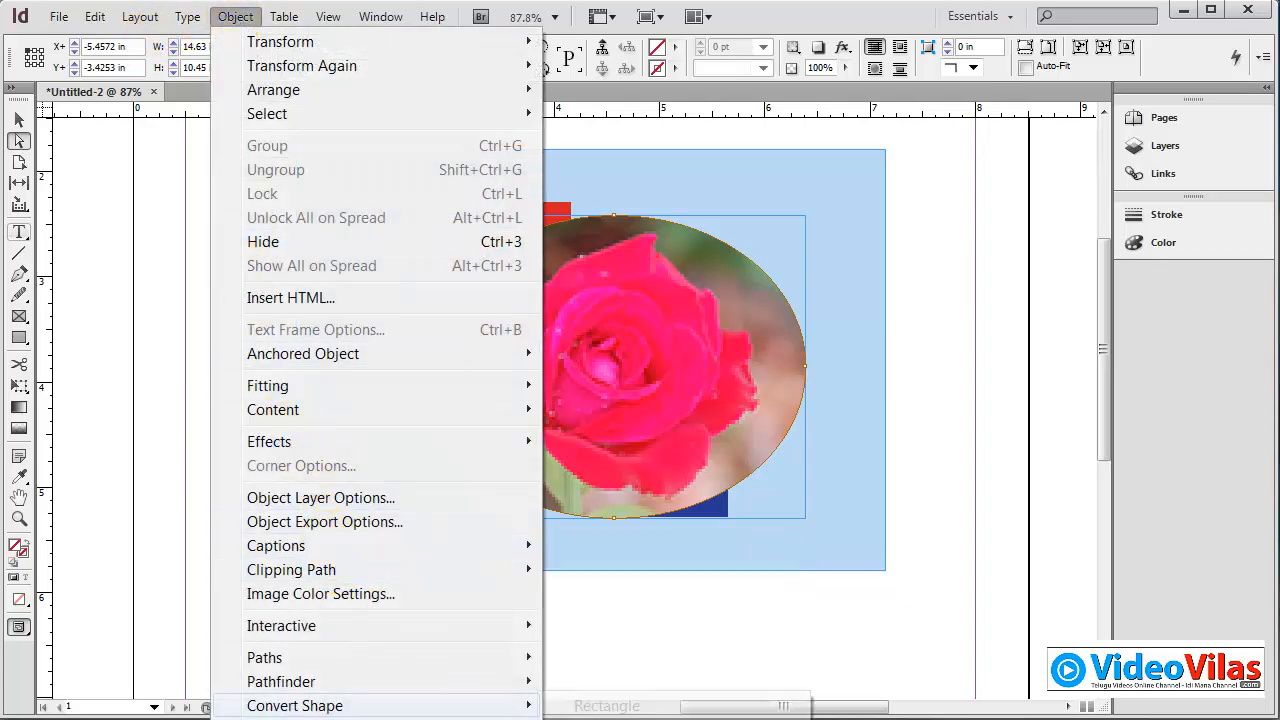
key("Escape")
left_click(236, 17)
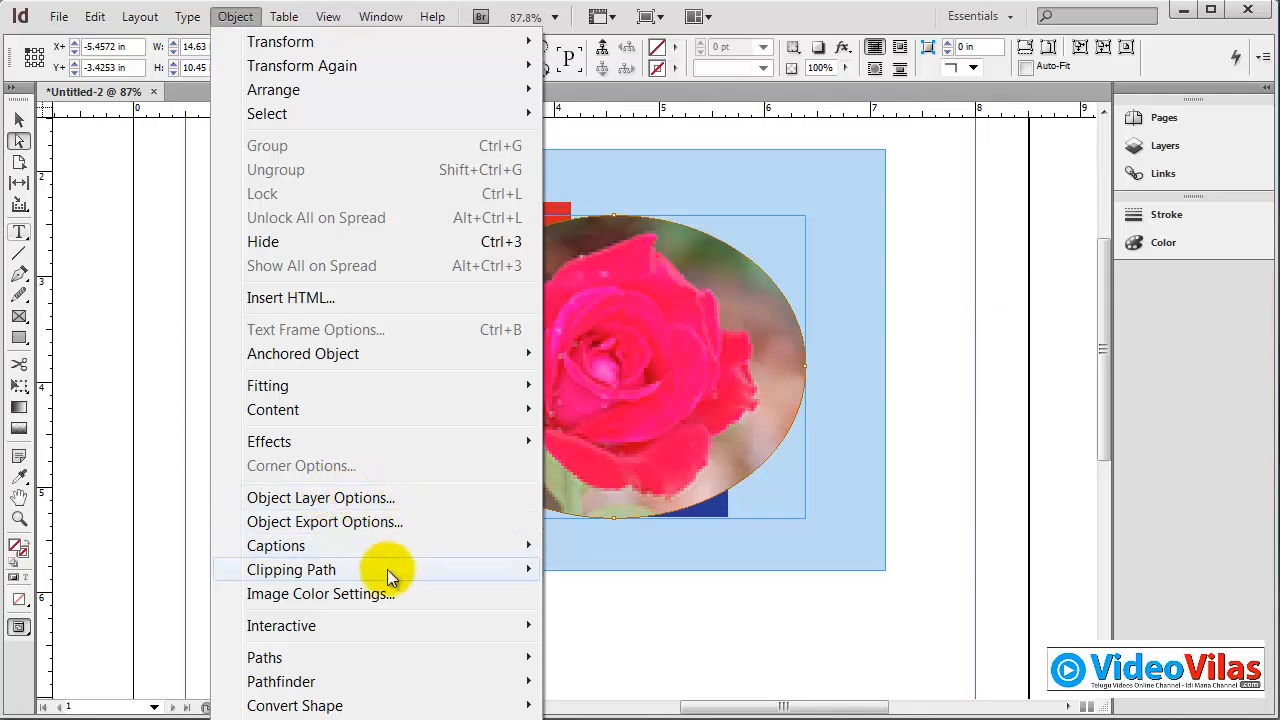
mouse_move(388, 570)
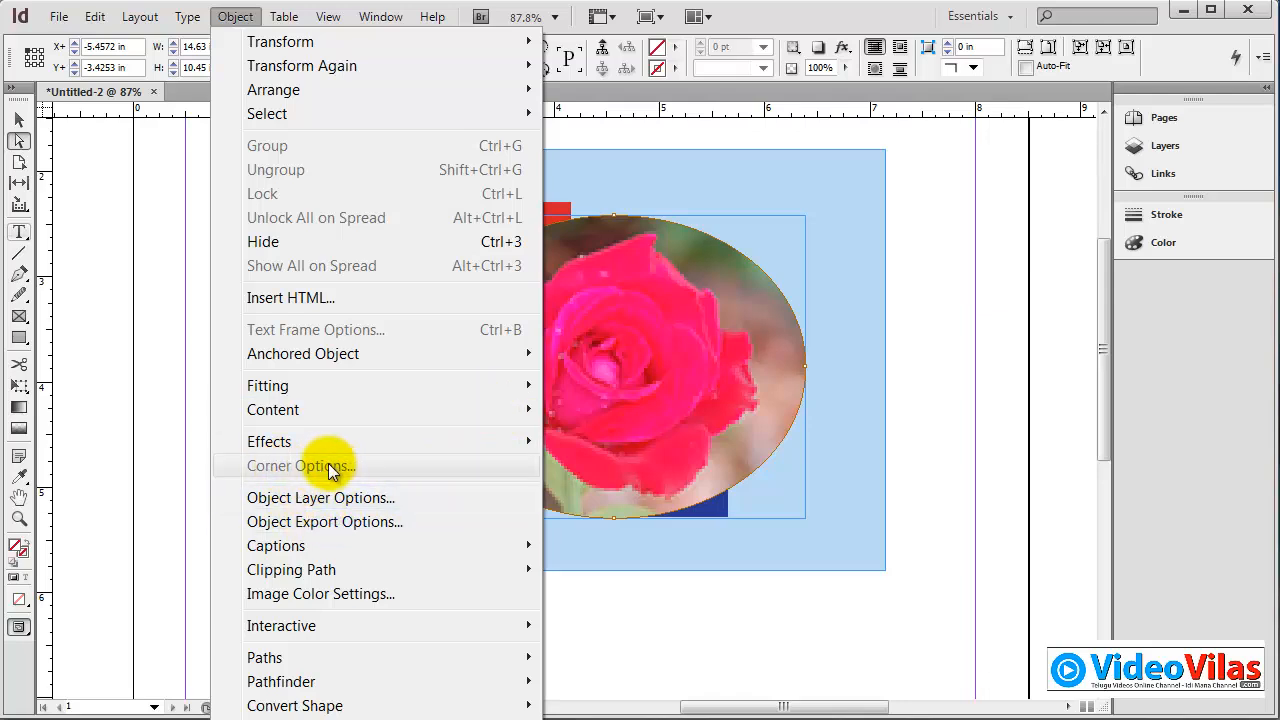
left_click(674, 300)
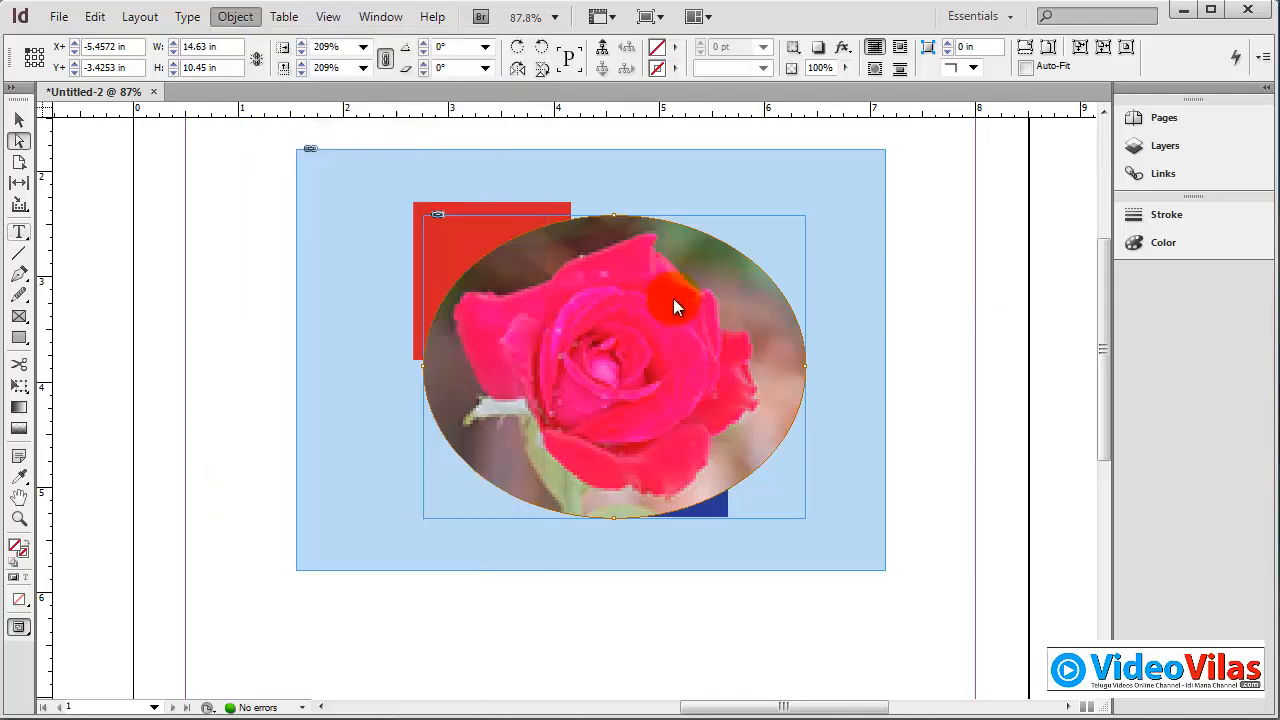
Step: Delete the rose image together with all the other artwork on the page
left_click(19, 119)
left_click_drag(146, 166, 641, 527)
key("Delete")
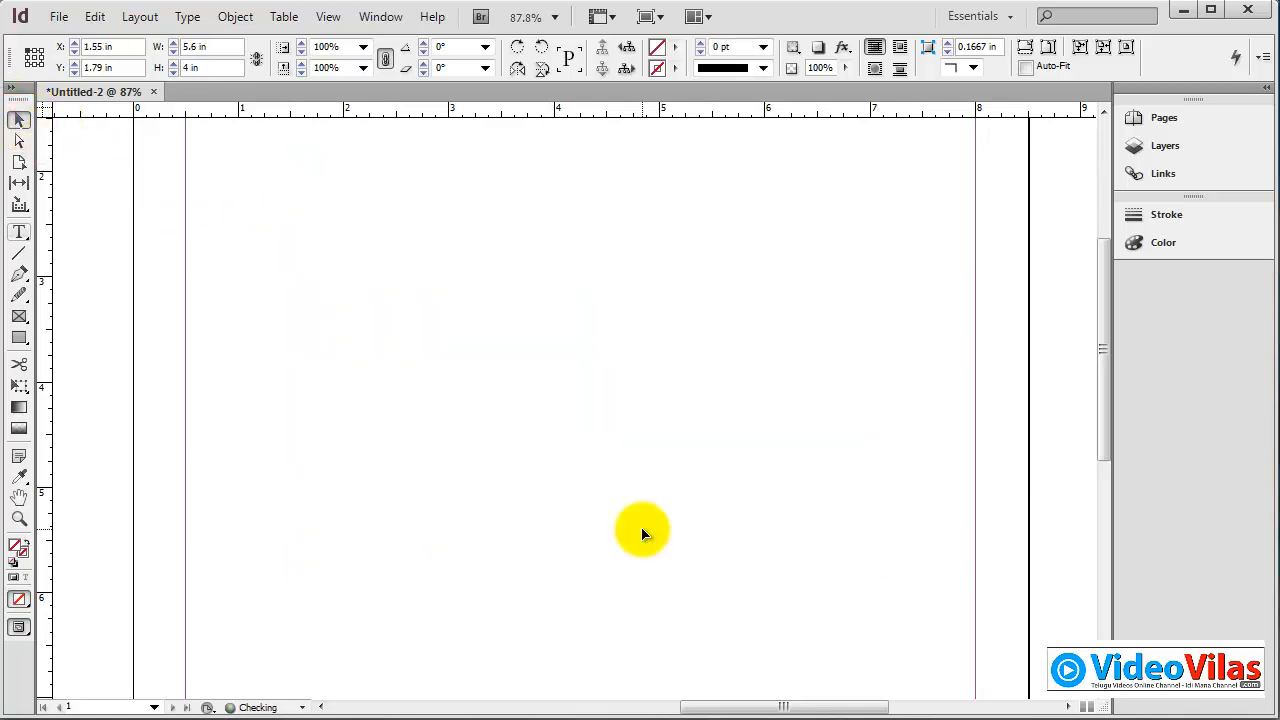
Step: Draw a rectangle about 3.89 in wide and 3.185 in high on the empty page and open its corner options
left_click(19, 337)
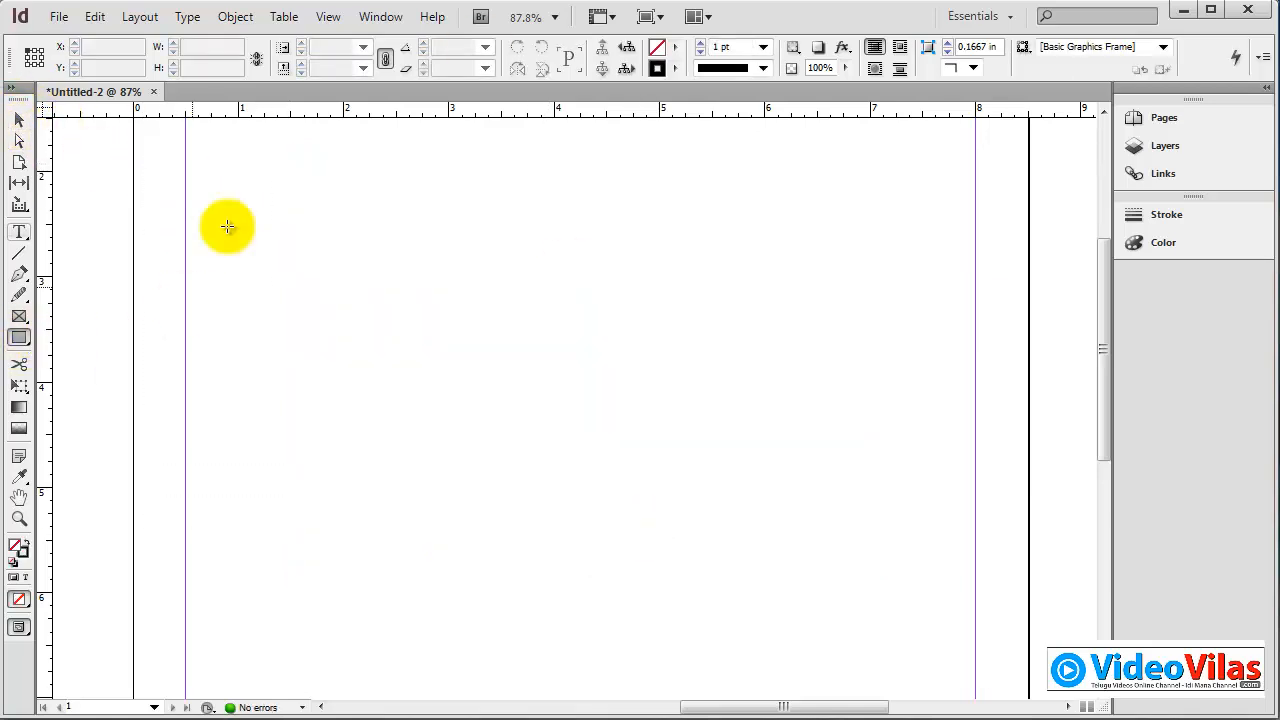
left_click_drag(285, 184, 694, 517)
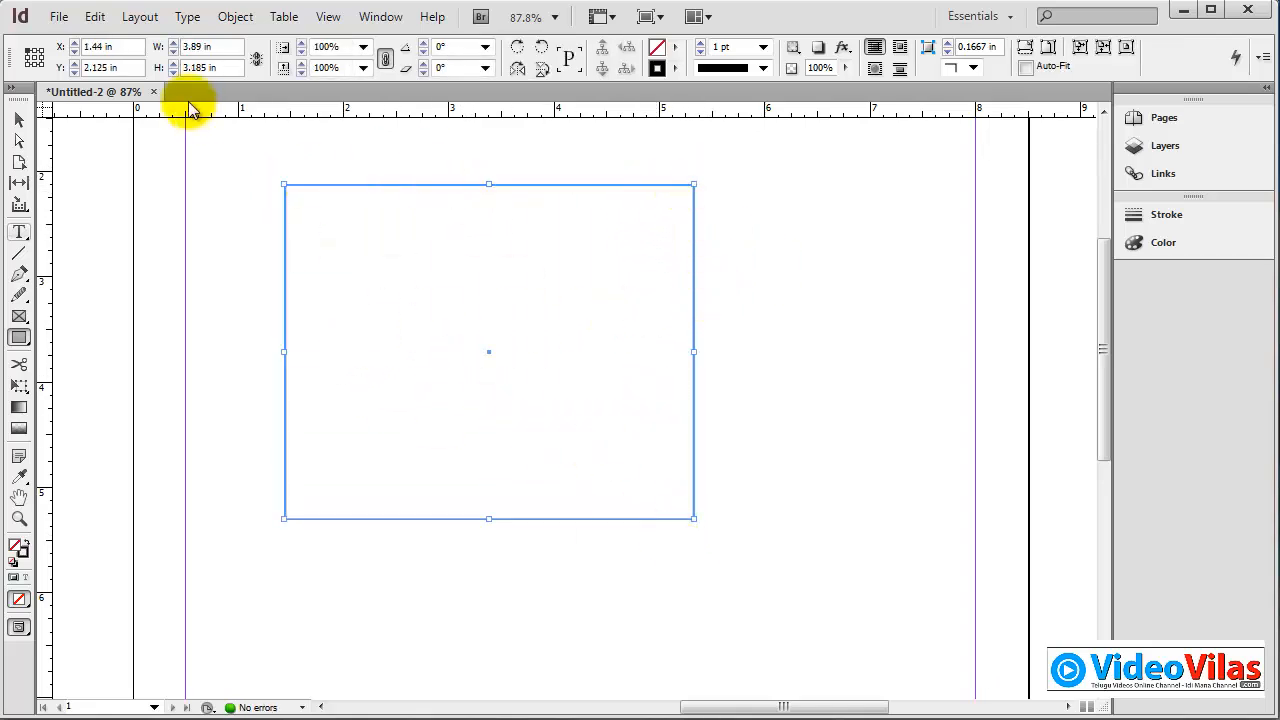
left_click(233, 19)
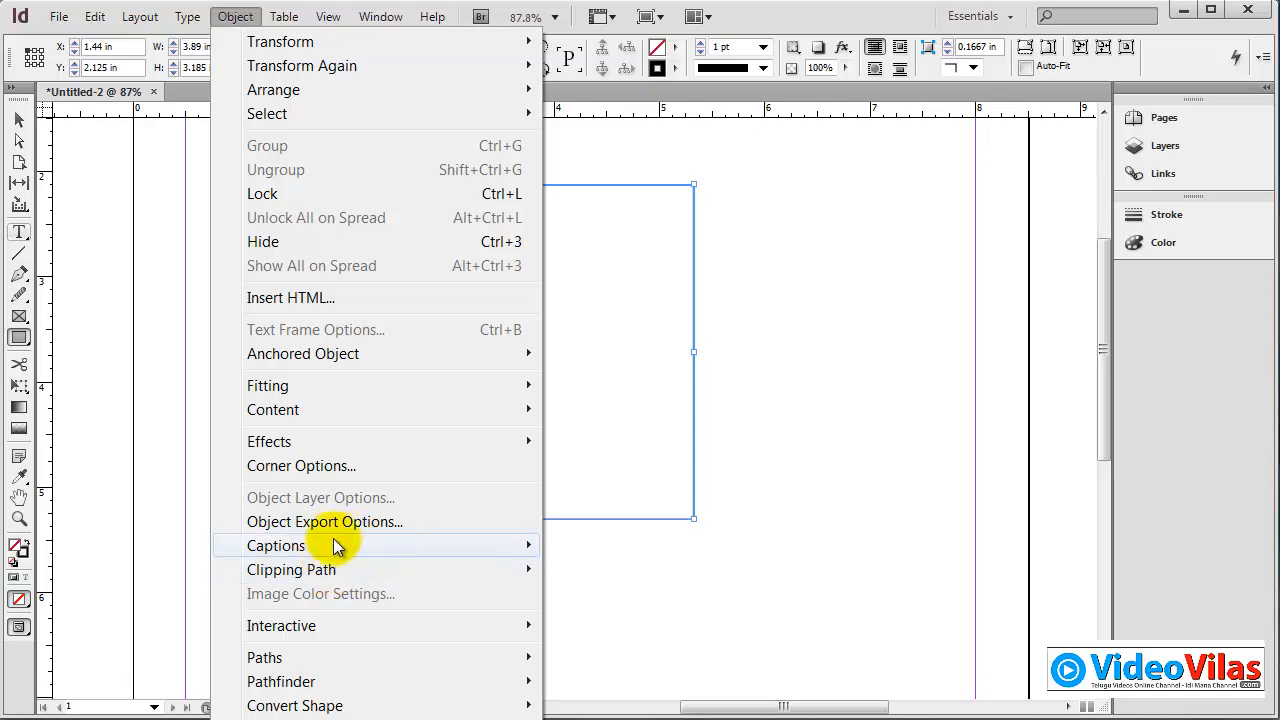
left_click(336, 468)
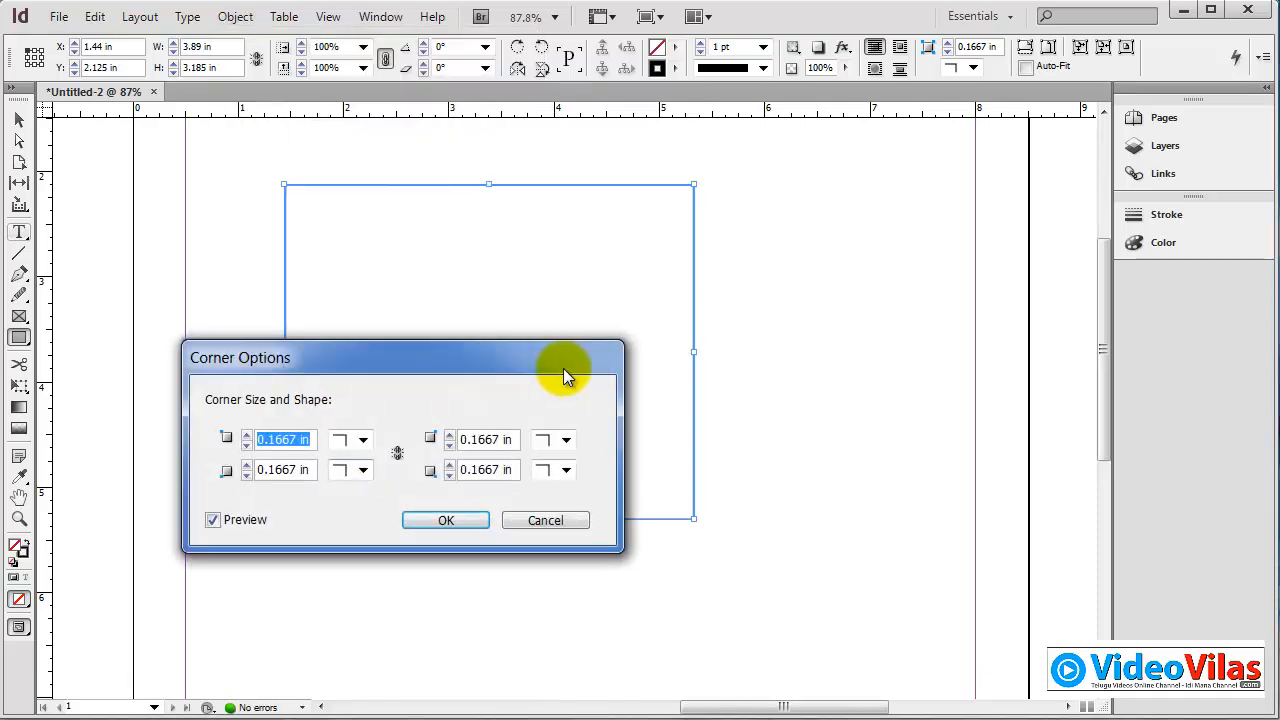
left_click_drag(571, 371, 1053, 193)
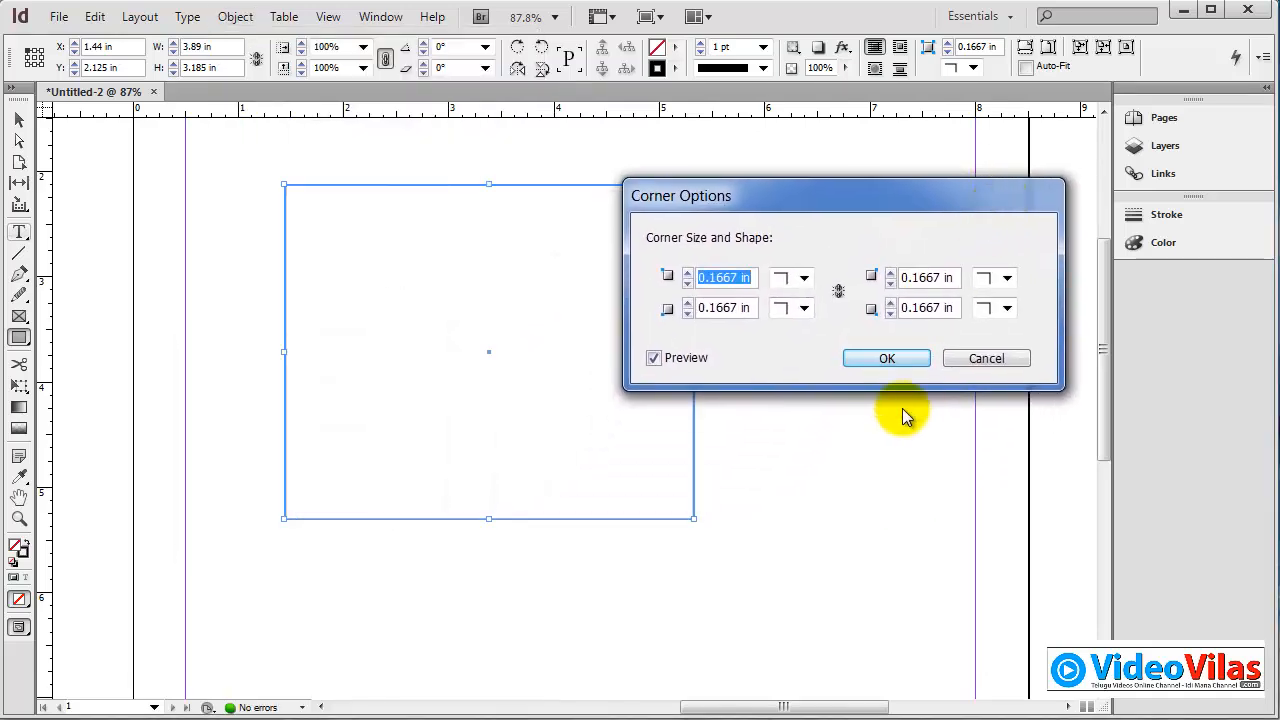
Step: Give the rectangle Fancy corners at the top left and bottom right, and Bevel corners at the top right and bottom left
left_click(805, 279)
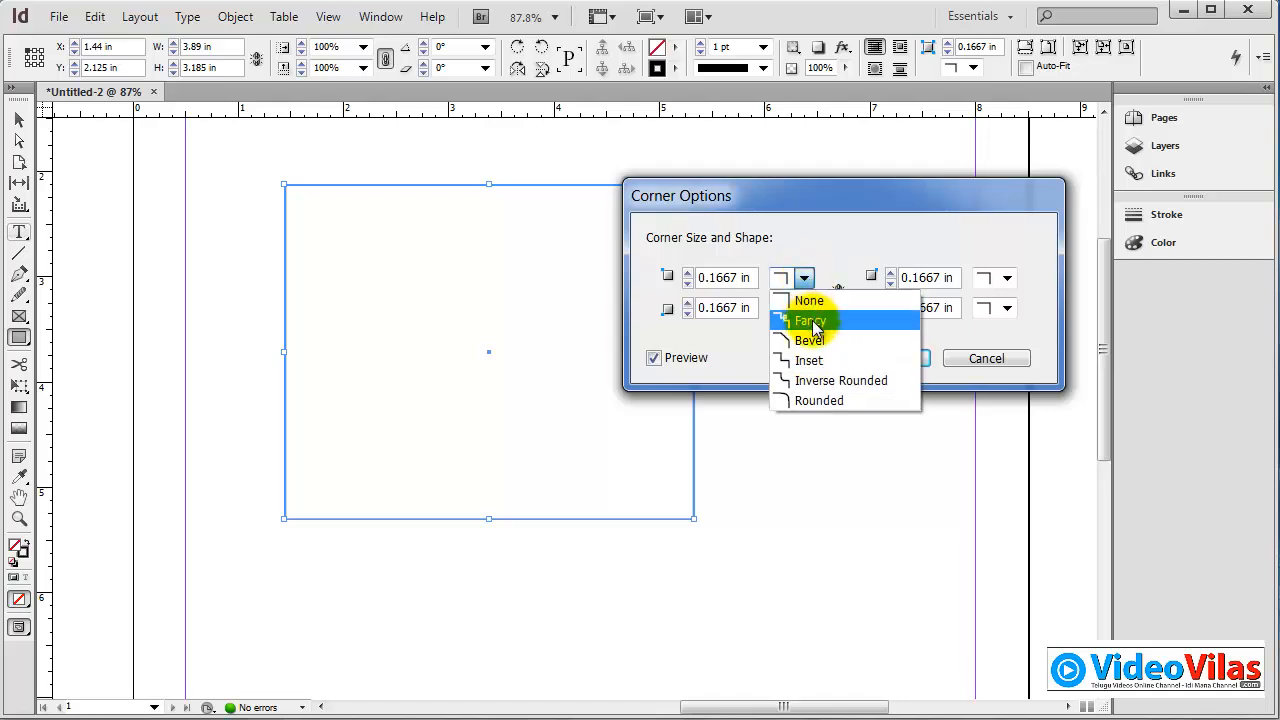
left_click(810, 321)
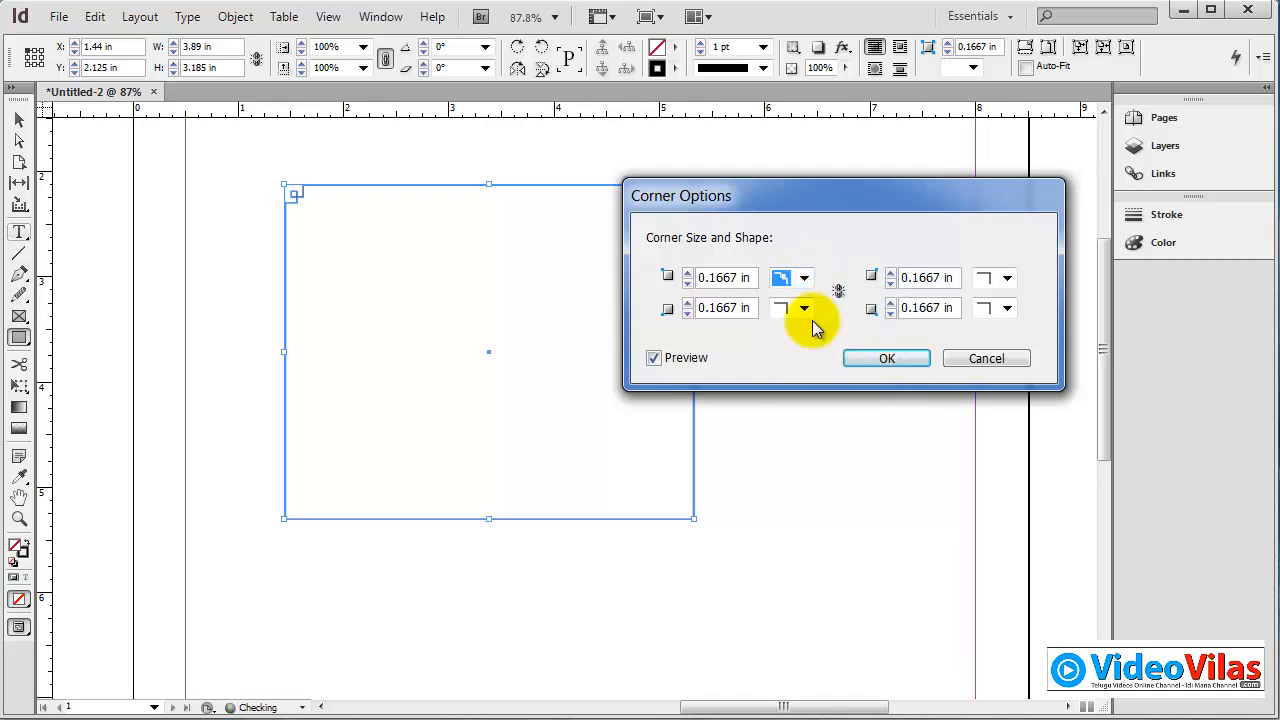
left_click(1005, 280)
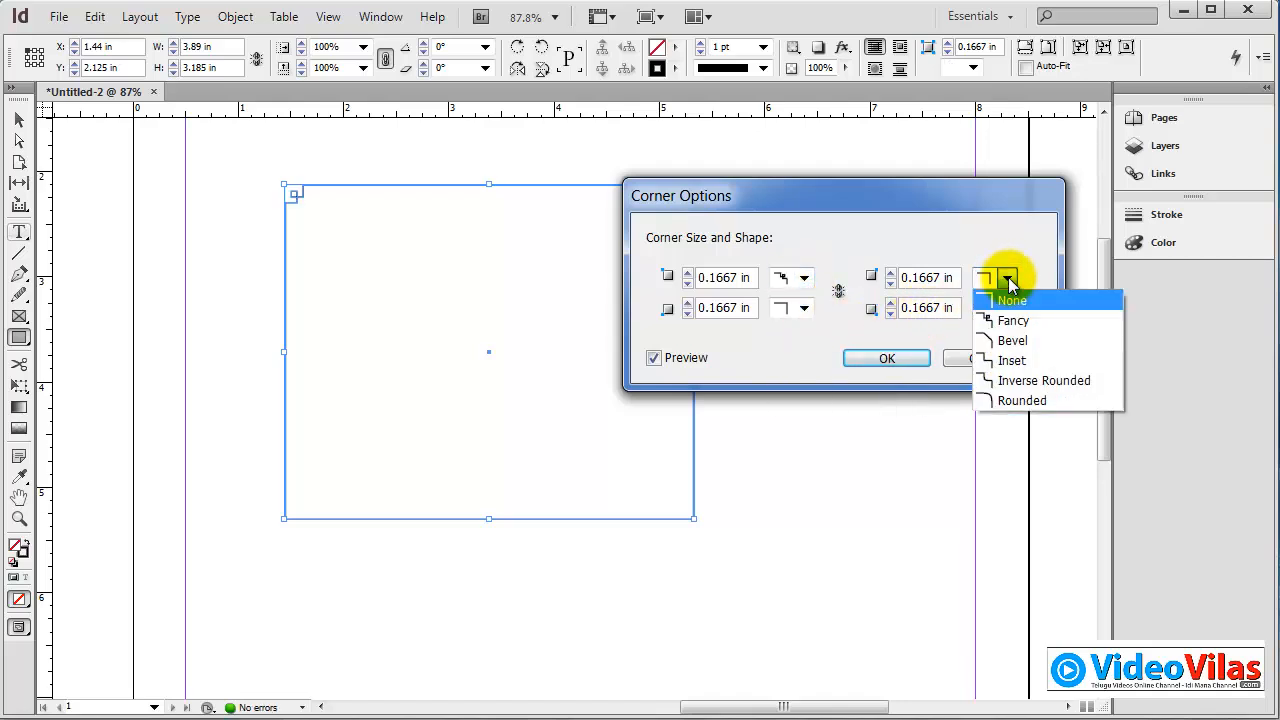
left_click(1008, 338)
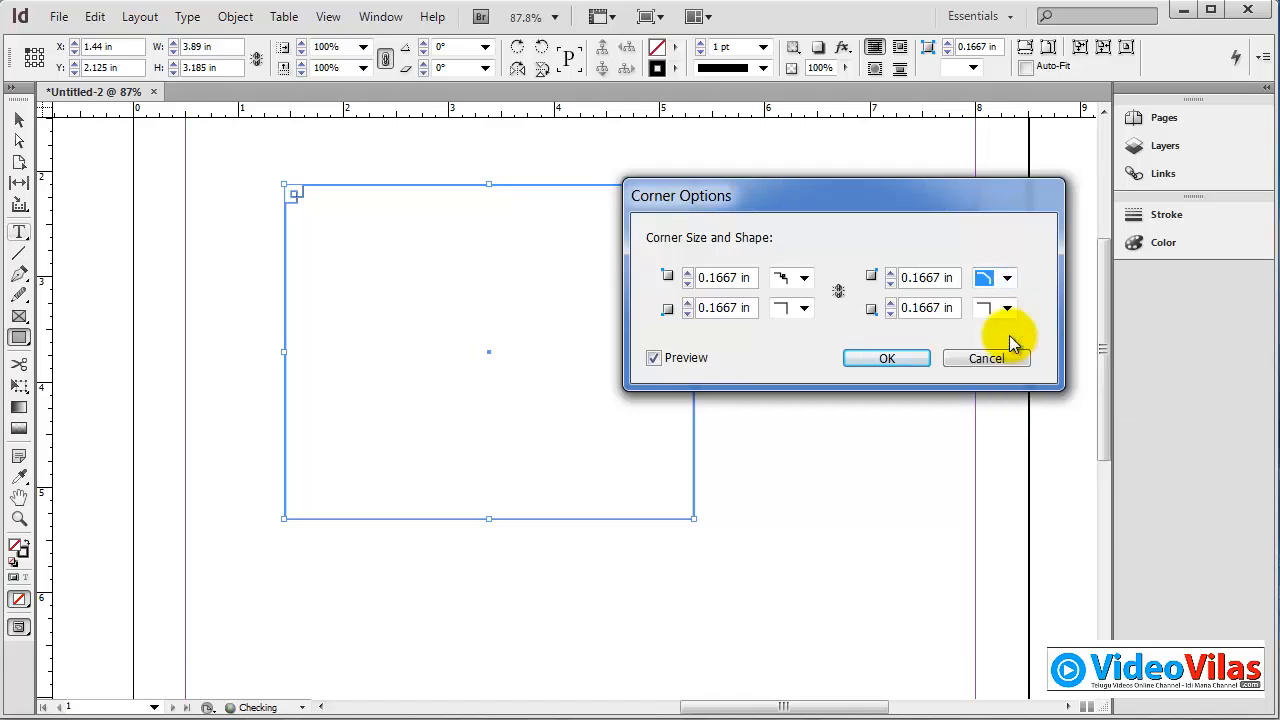
left_click(1008, 310)
left_click(1013, 351)
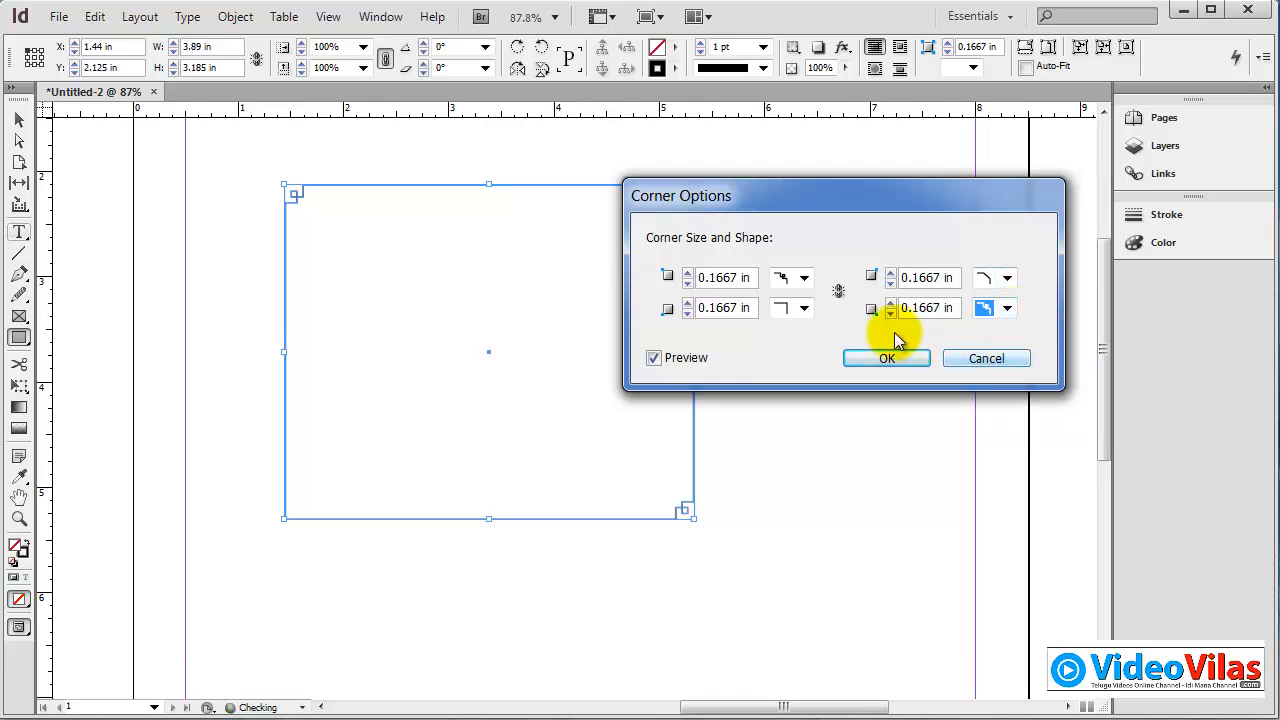
left_click(805, 310)
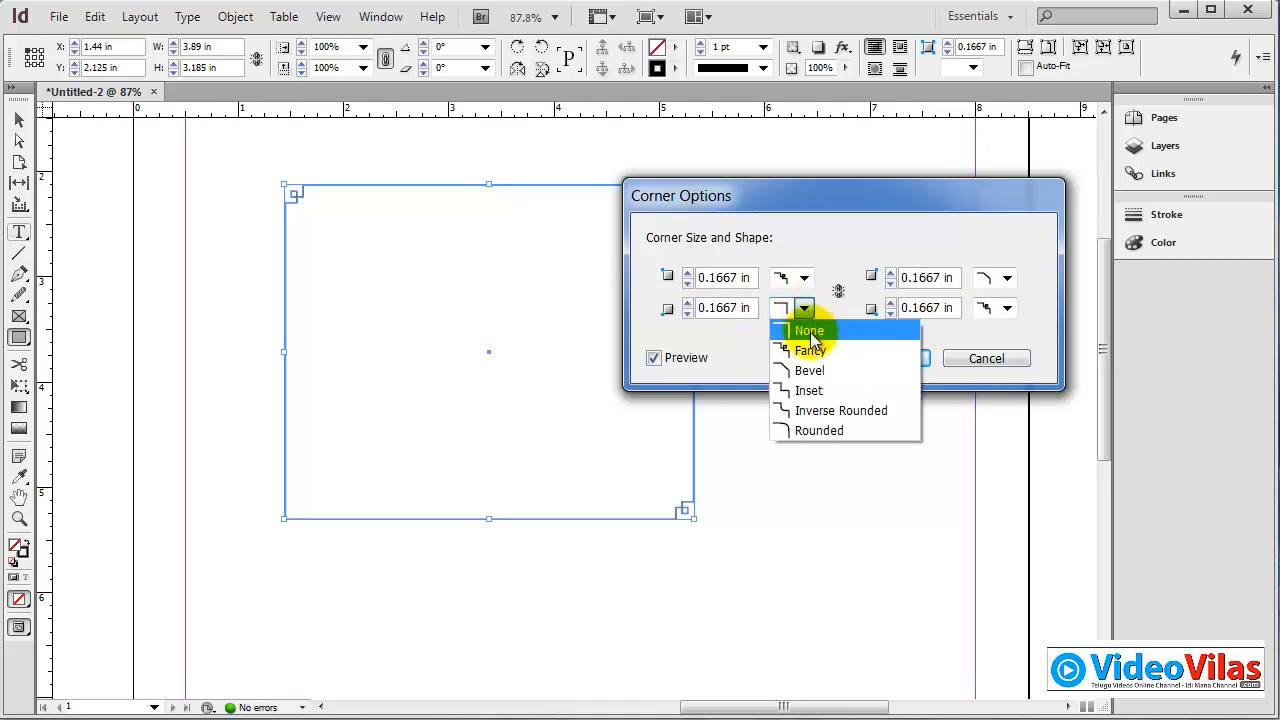
left_click(805, 367)
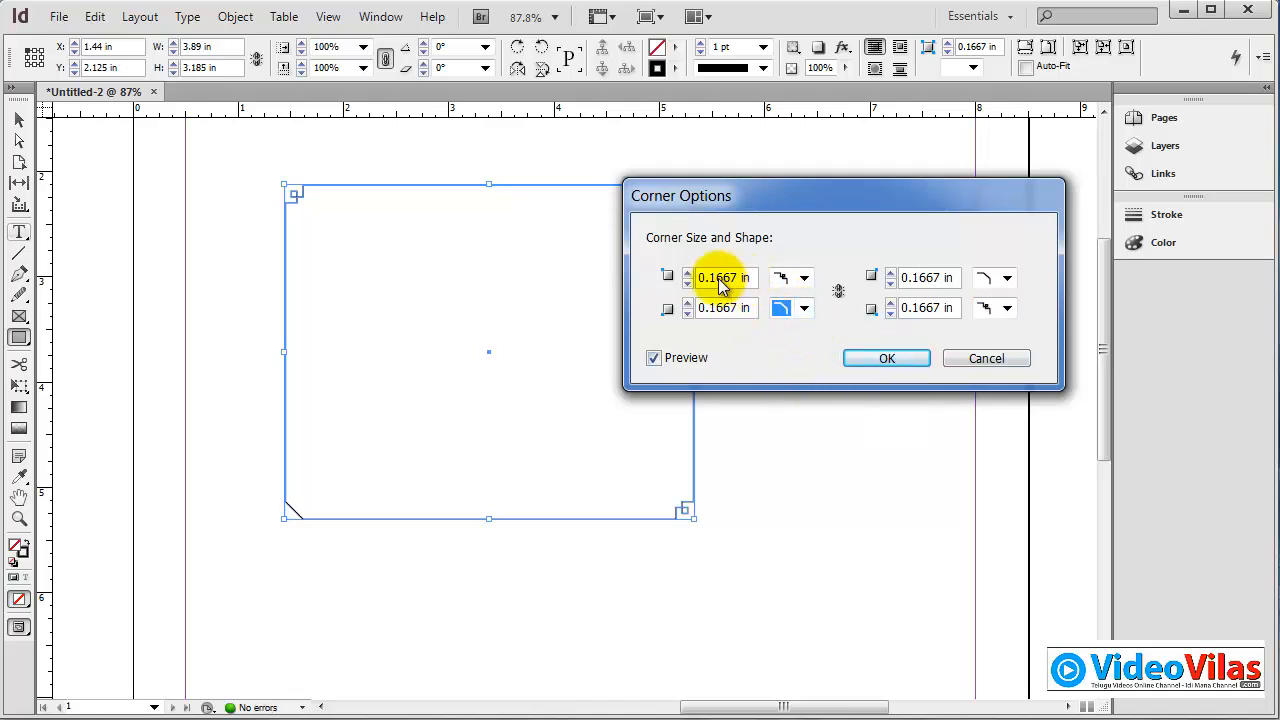
Step: Set the size of all four corners to 1 in and accept the corner options
left_click(752, 278)
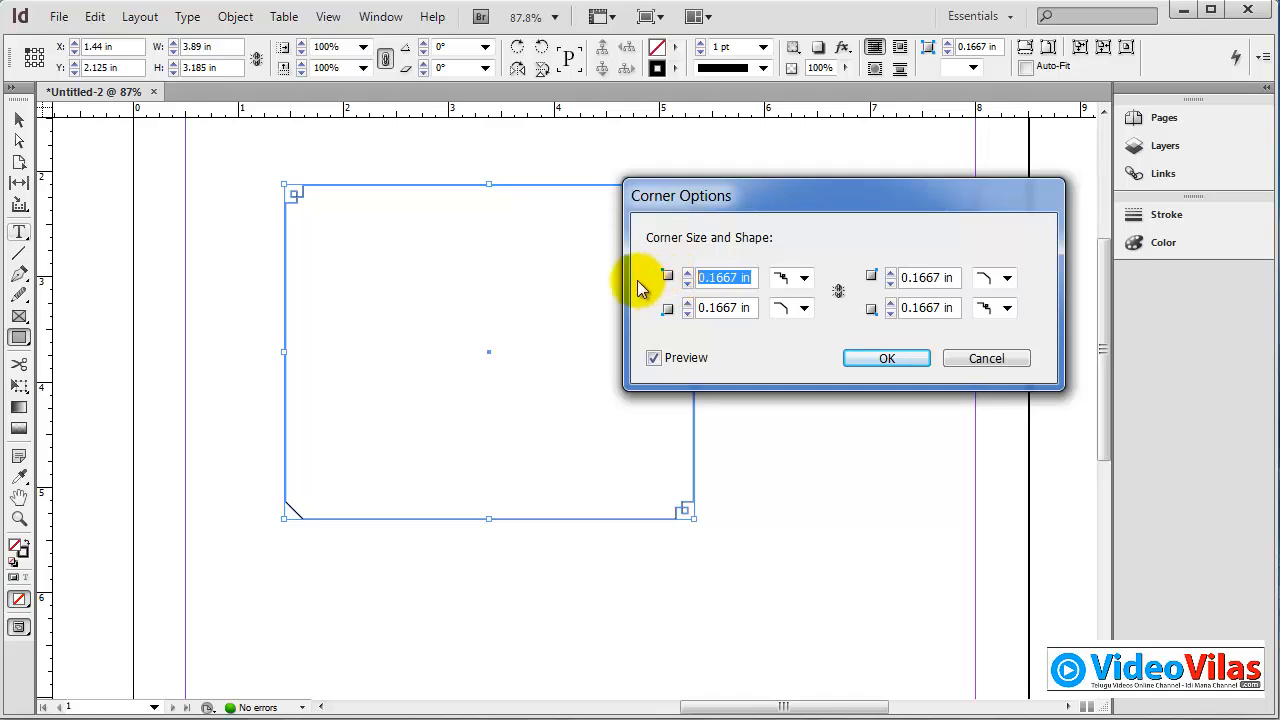
key("Tab")
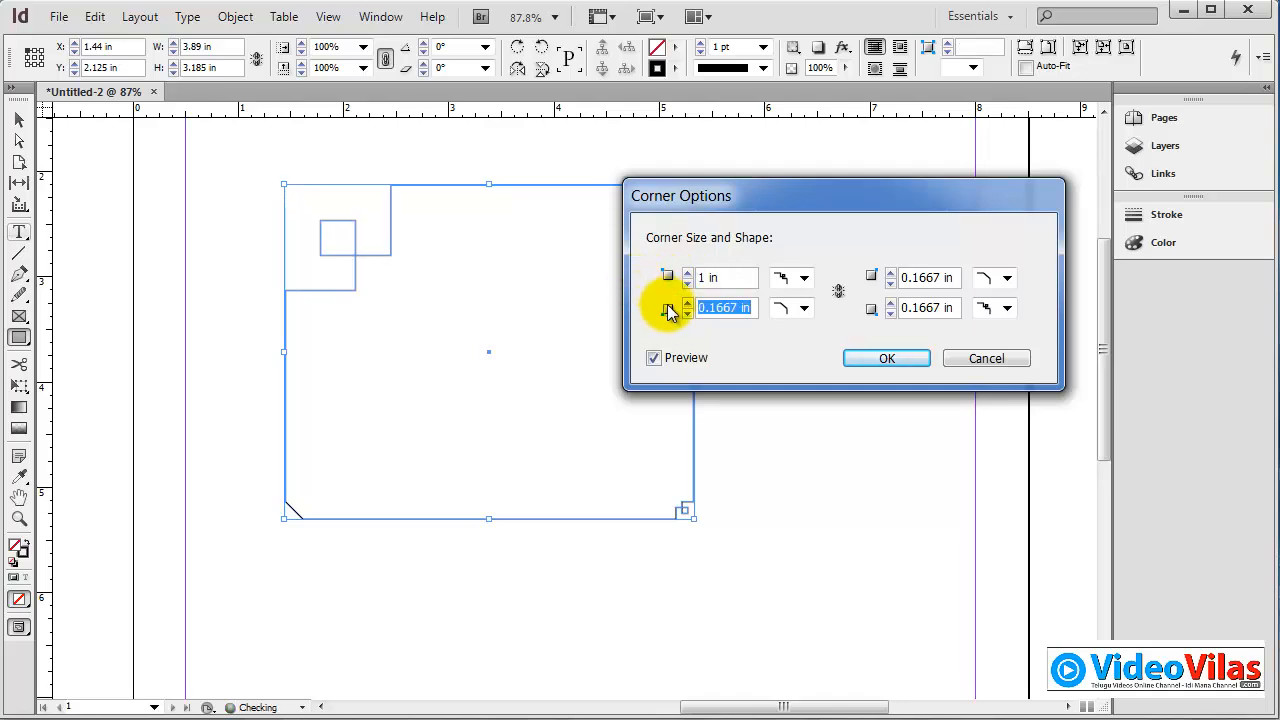
type("1")
key("Tab")
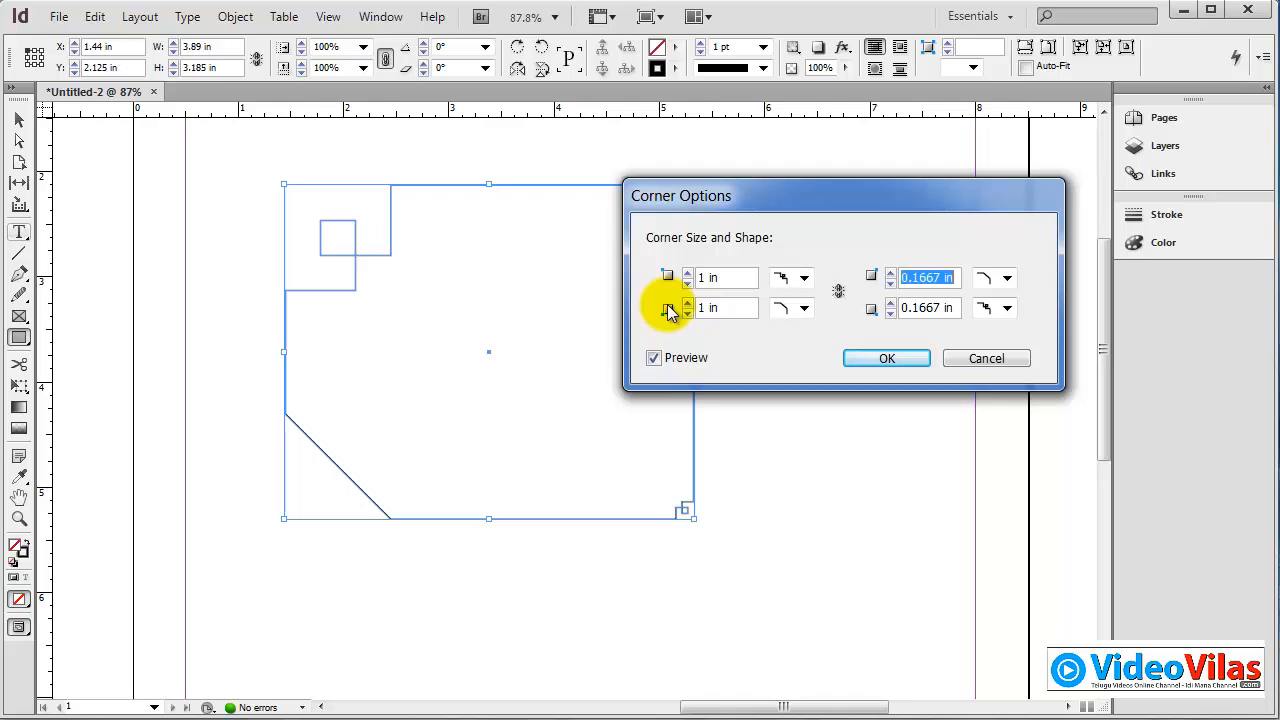
key("Tab")
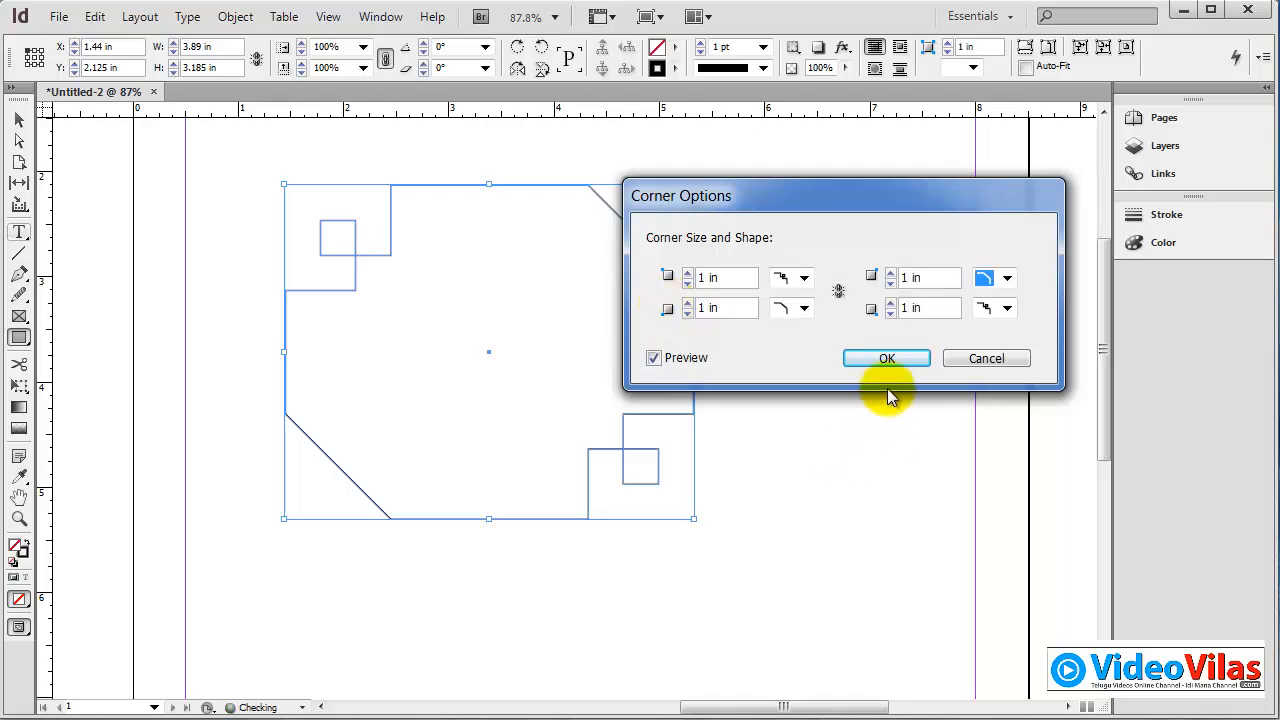
left_click(889, 359)
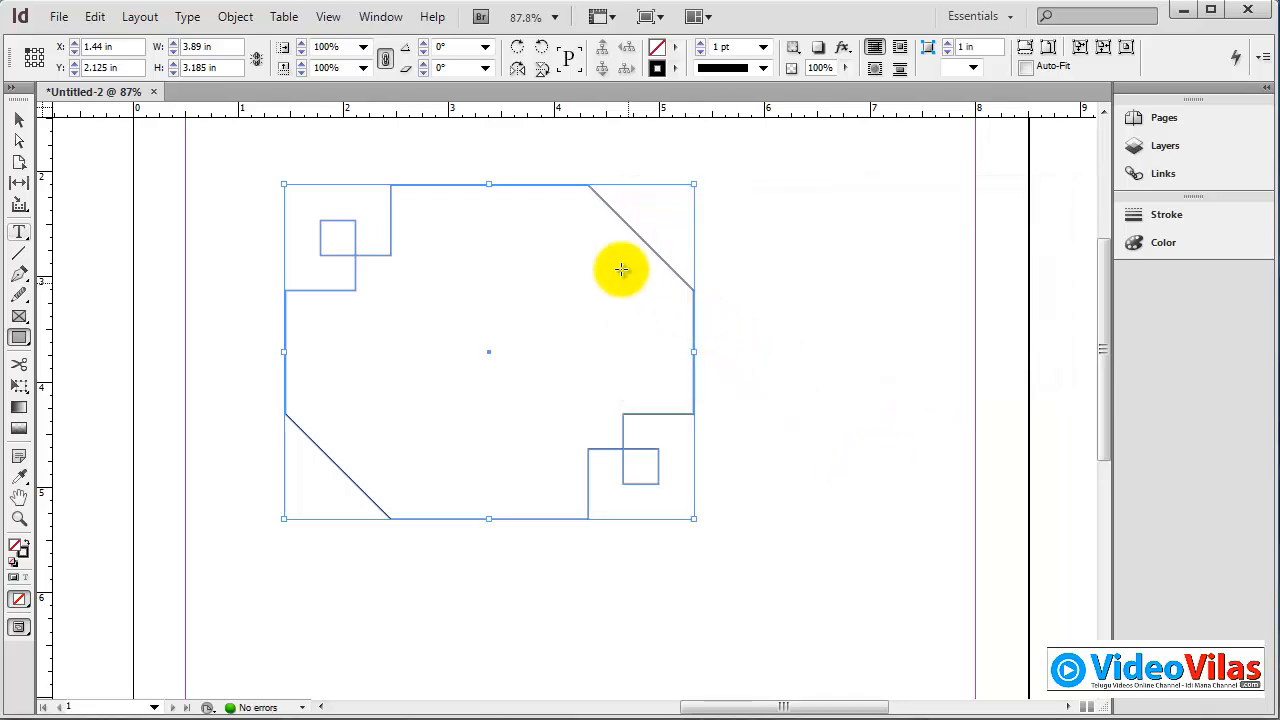
Step: Set the shape's stroke weight to 7 pt and move the shape to about X 1.82 in, Y 2.54 in
left_click(762, 47)
left_click(739, 193)
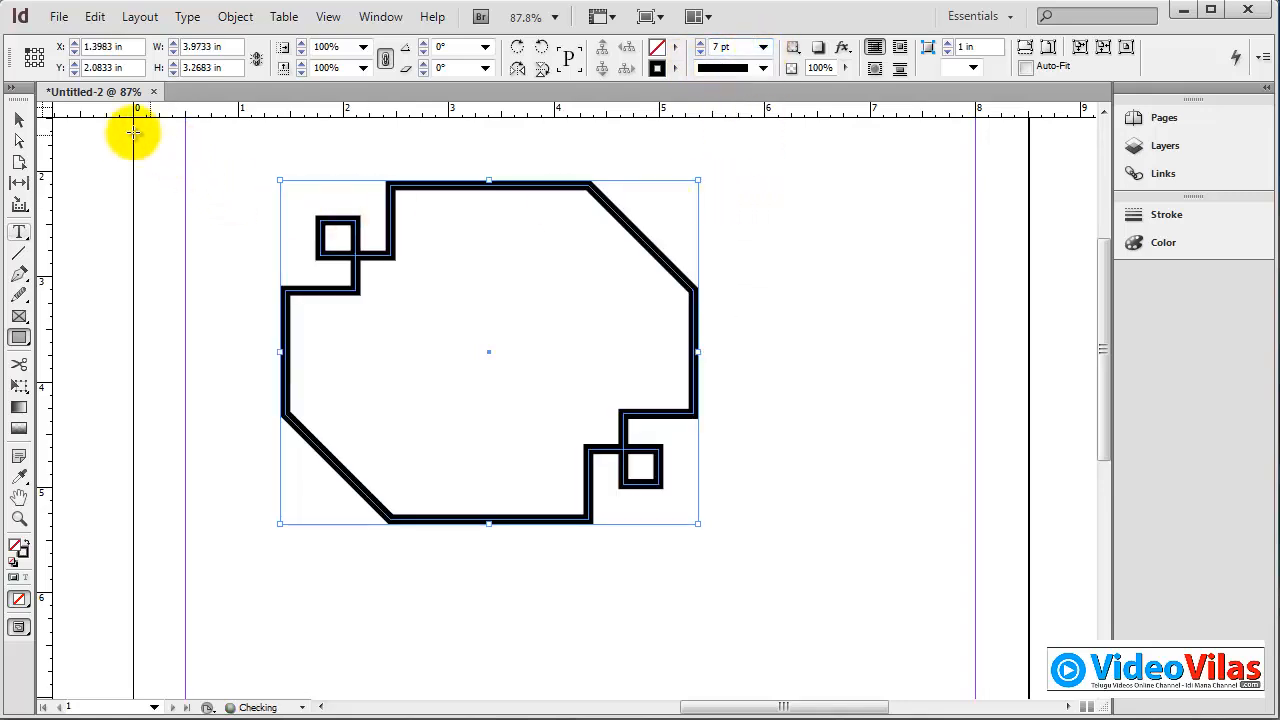
left_click(18, 120)
left_click_drag(698, 321, 742, 369)
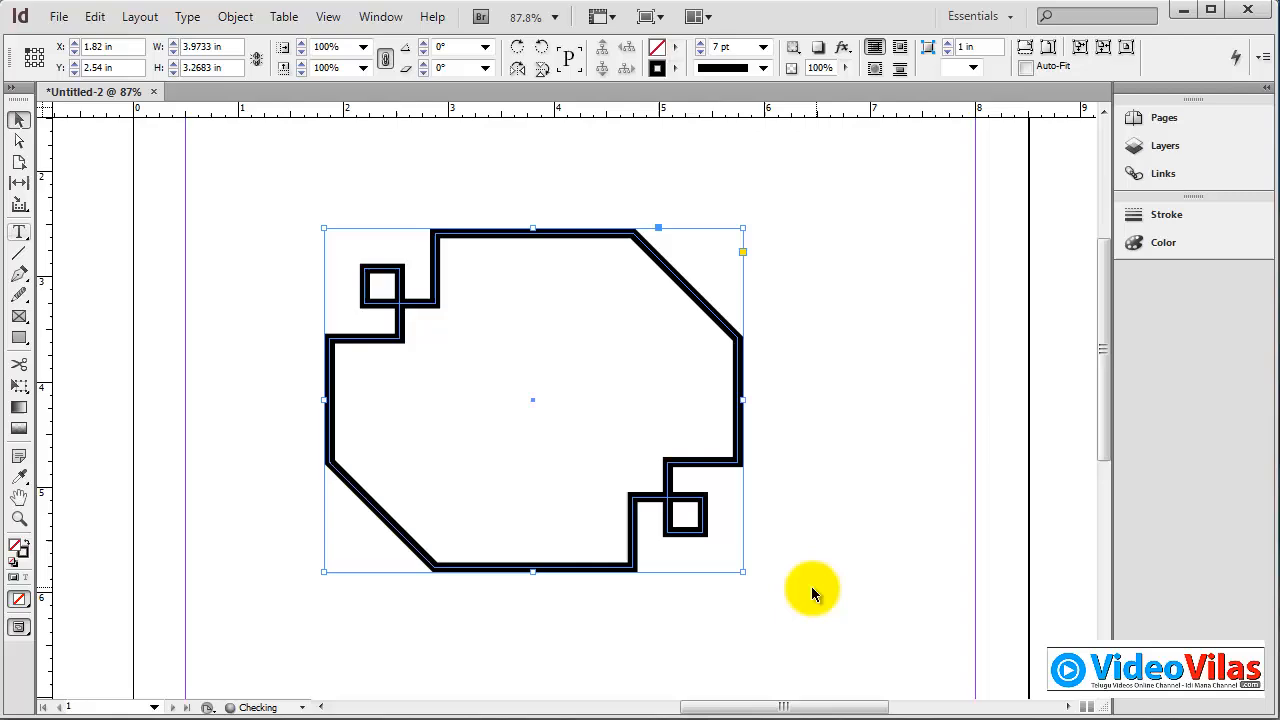
Step: Fill the shape with turquoise, RGB 35, 254, 208, and deselect it
double_click(18, 545)
left_click(355, 352)
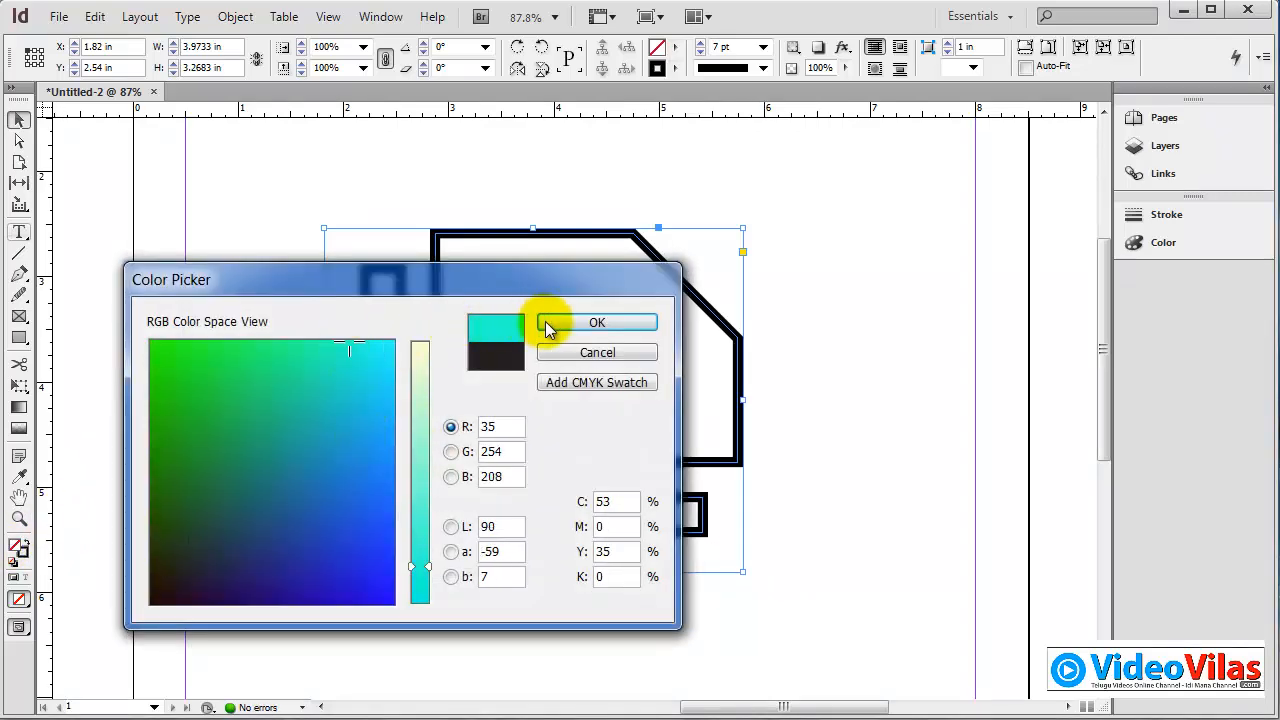
left_click(597, 322)
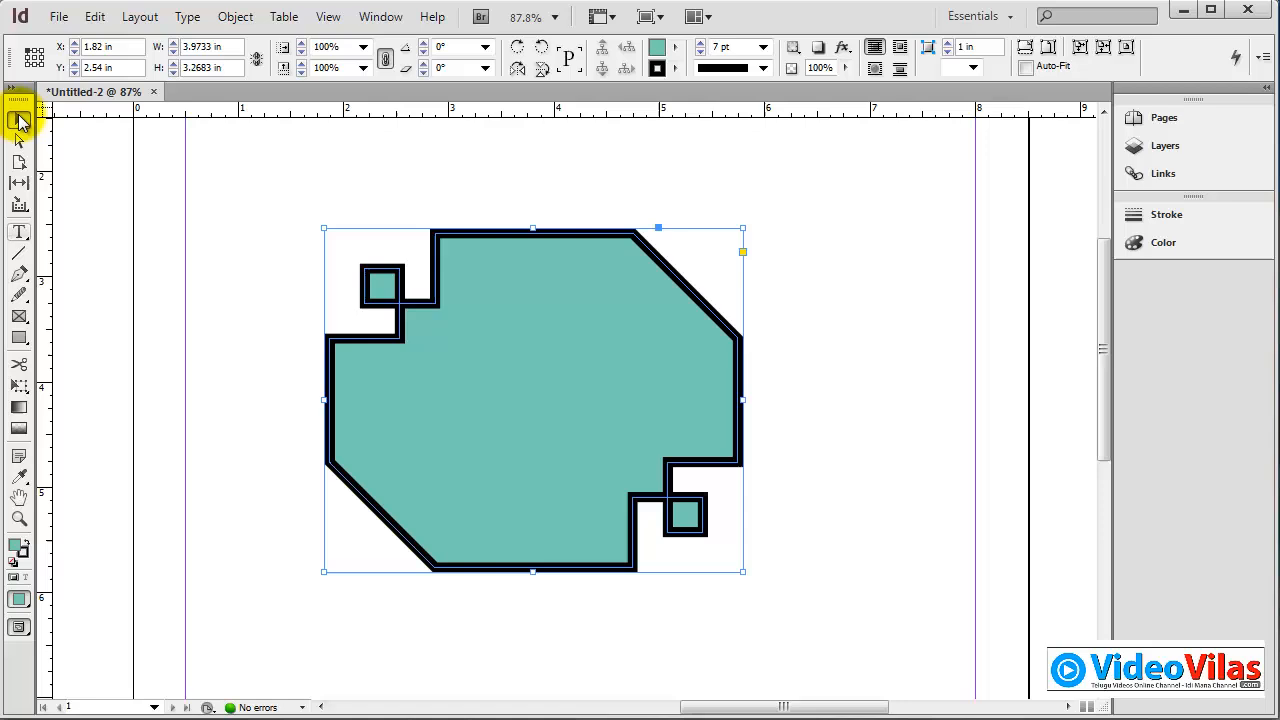
left_click(161, 183)
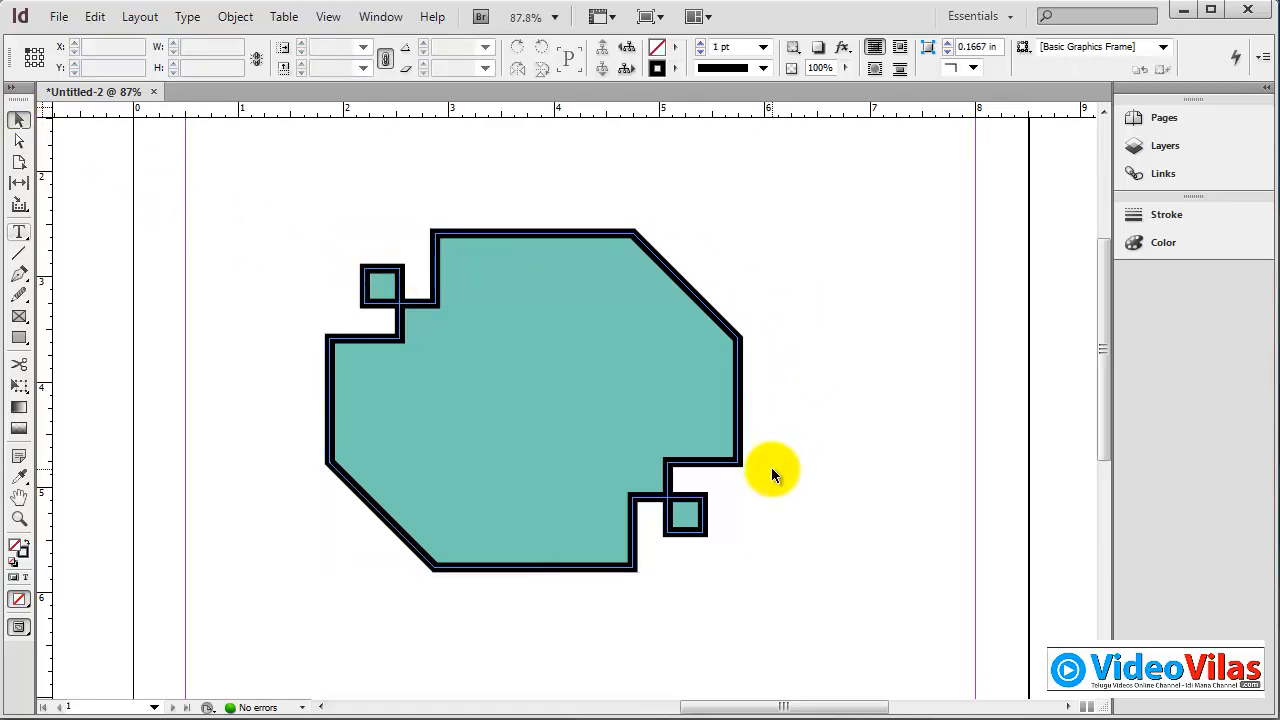
Step: Move the turquoise shape up to about Y 2.06 in and reduce its corner size to 0.5 in
left_click_drag(565, 282, 564, 231)
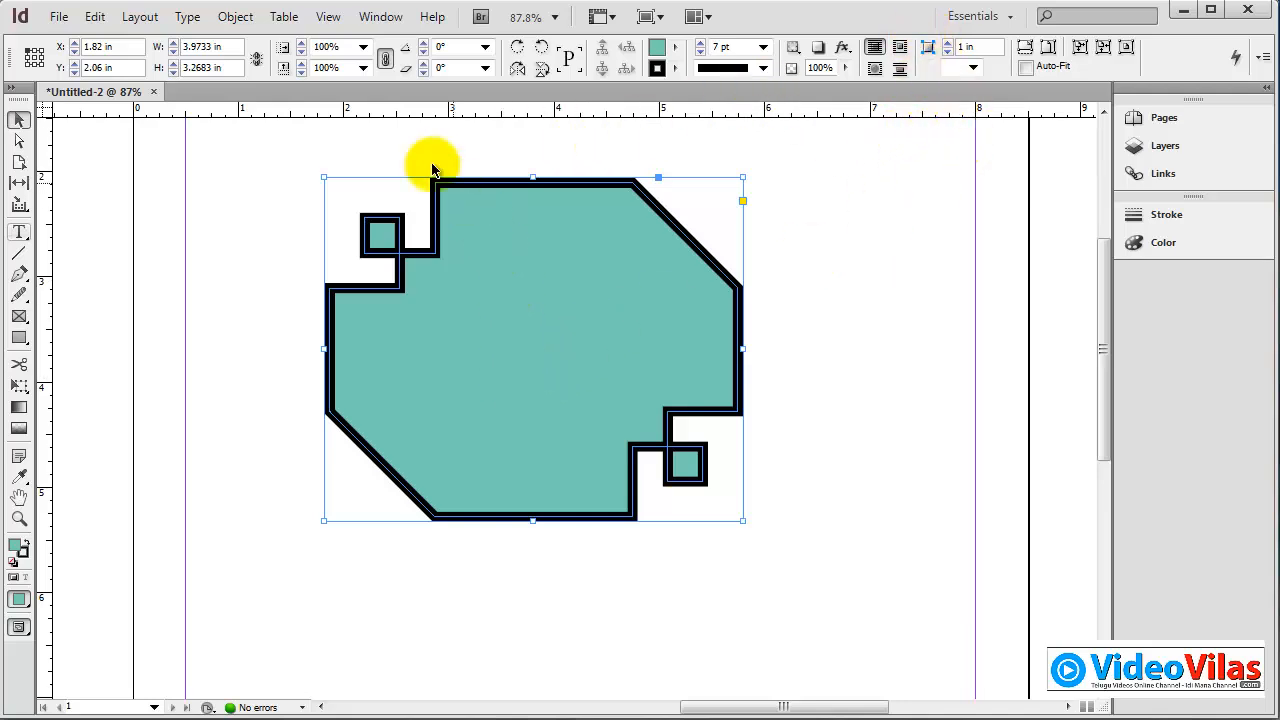
left_click(236, 17)
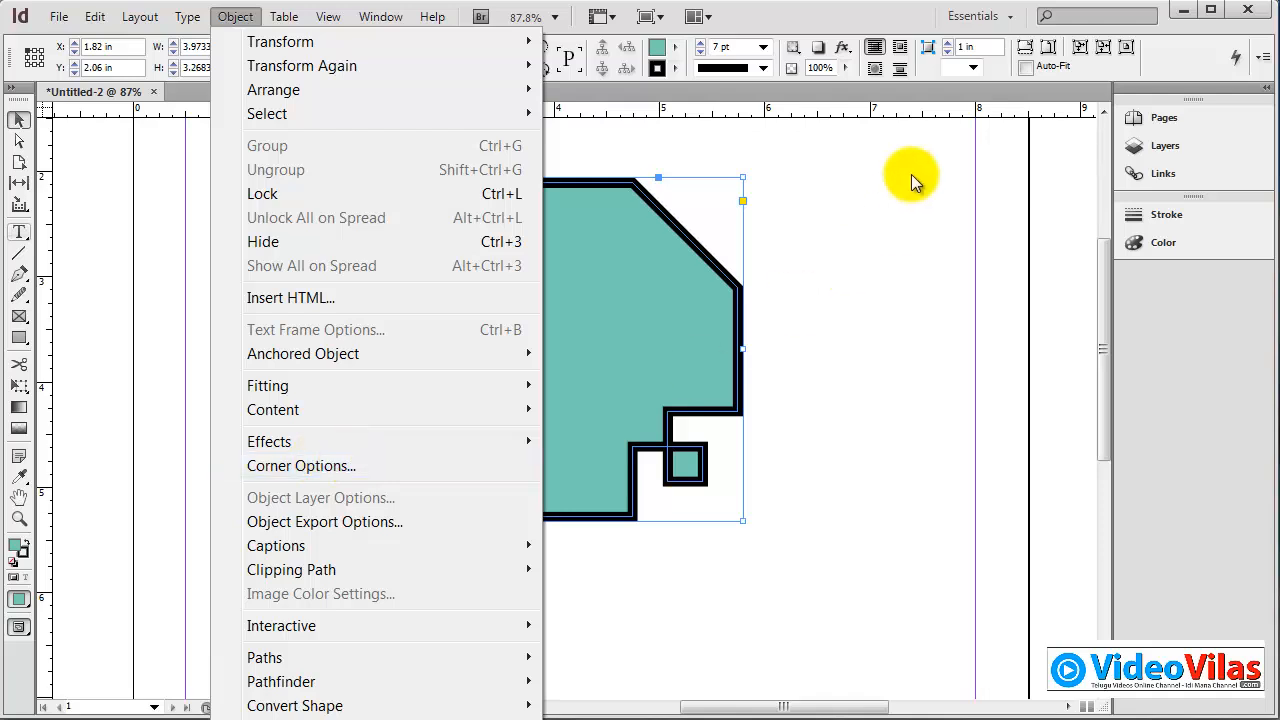
left_click(915, 15)
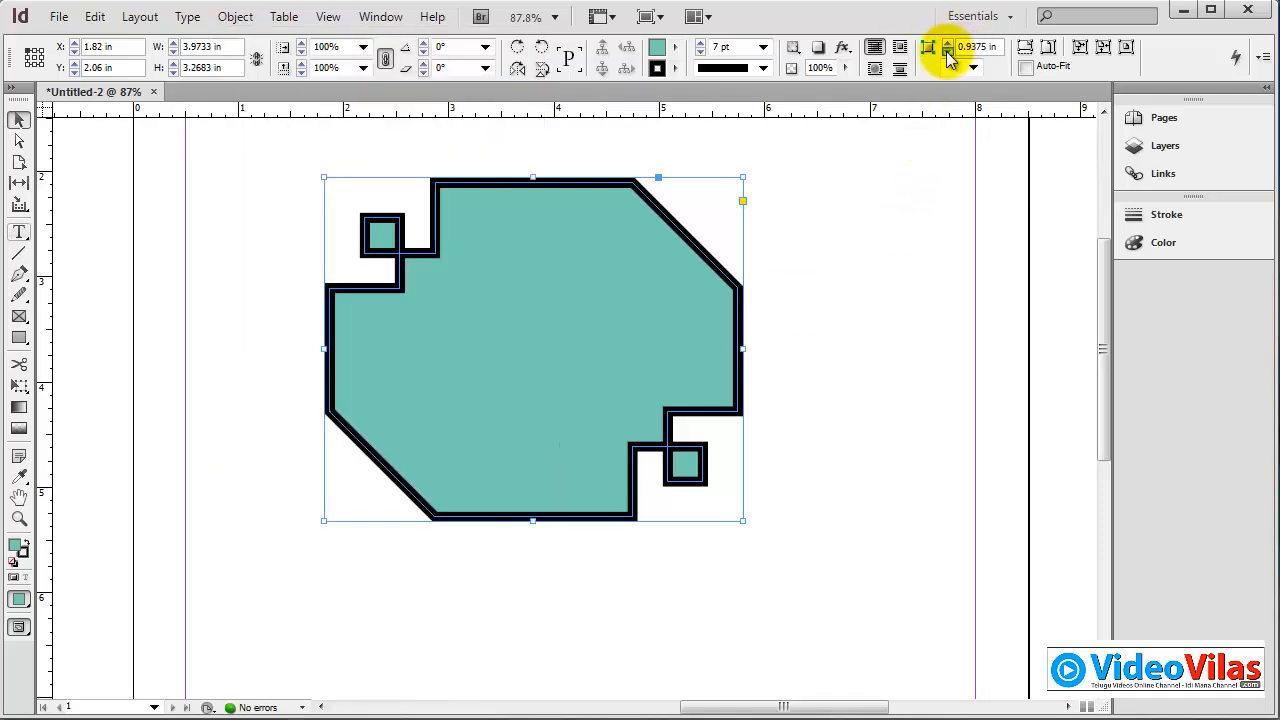
left_click(946, 52)
left_click(946, 52)
left_click(946, 52)
left_click(943, 54)
left_click(943, 54)
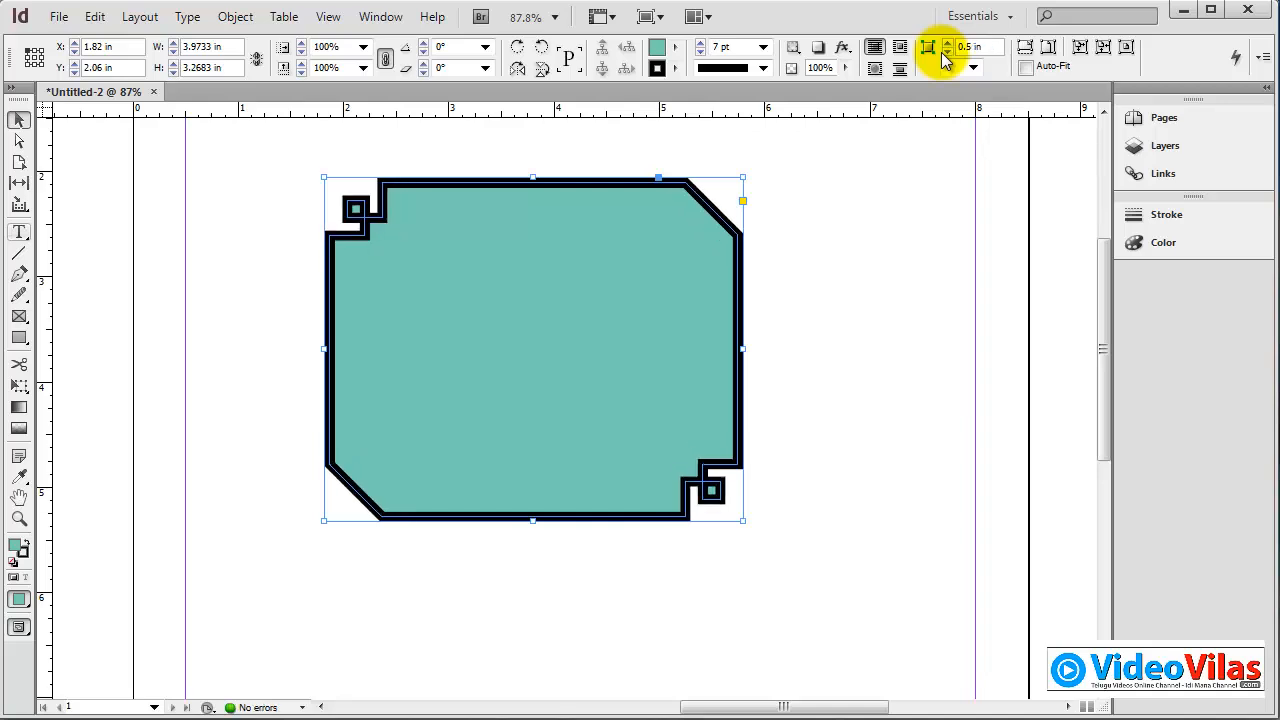
Step: Restyle the shape with a 3 pt stroke and Inset corners, and delete it from the page
left_click(762, 48)
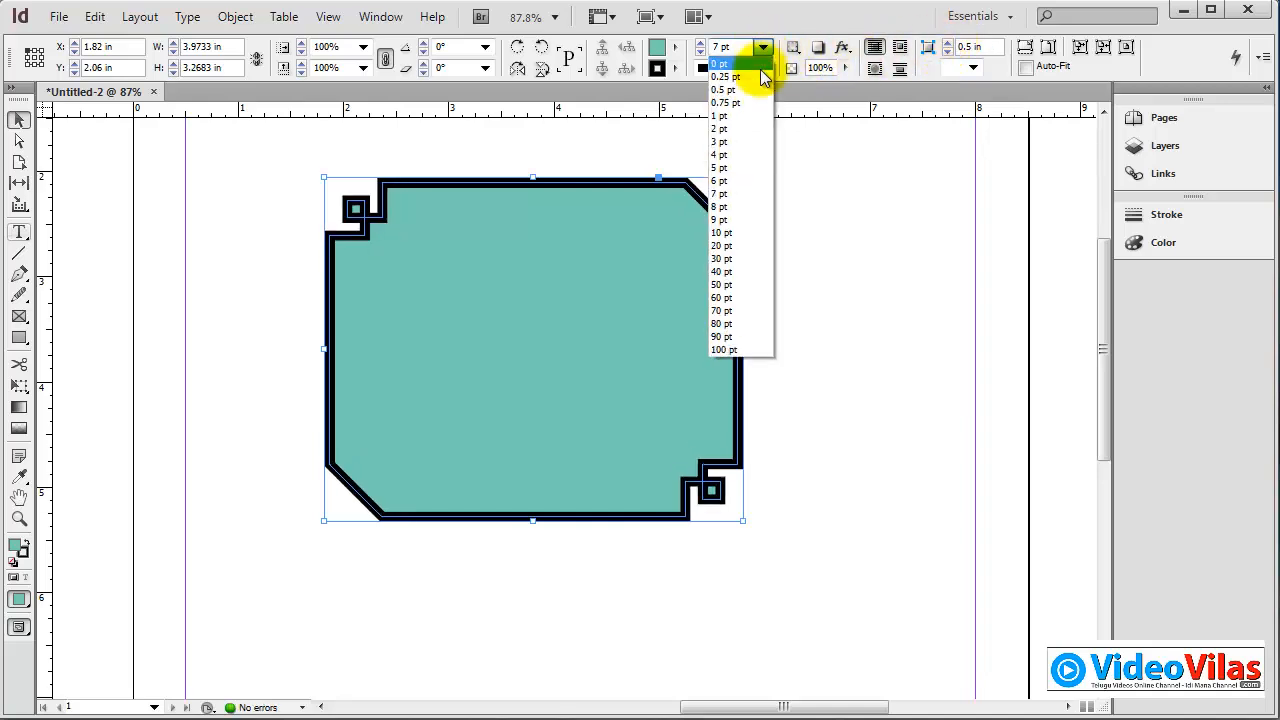
left_click(735, 142)
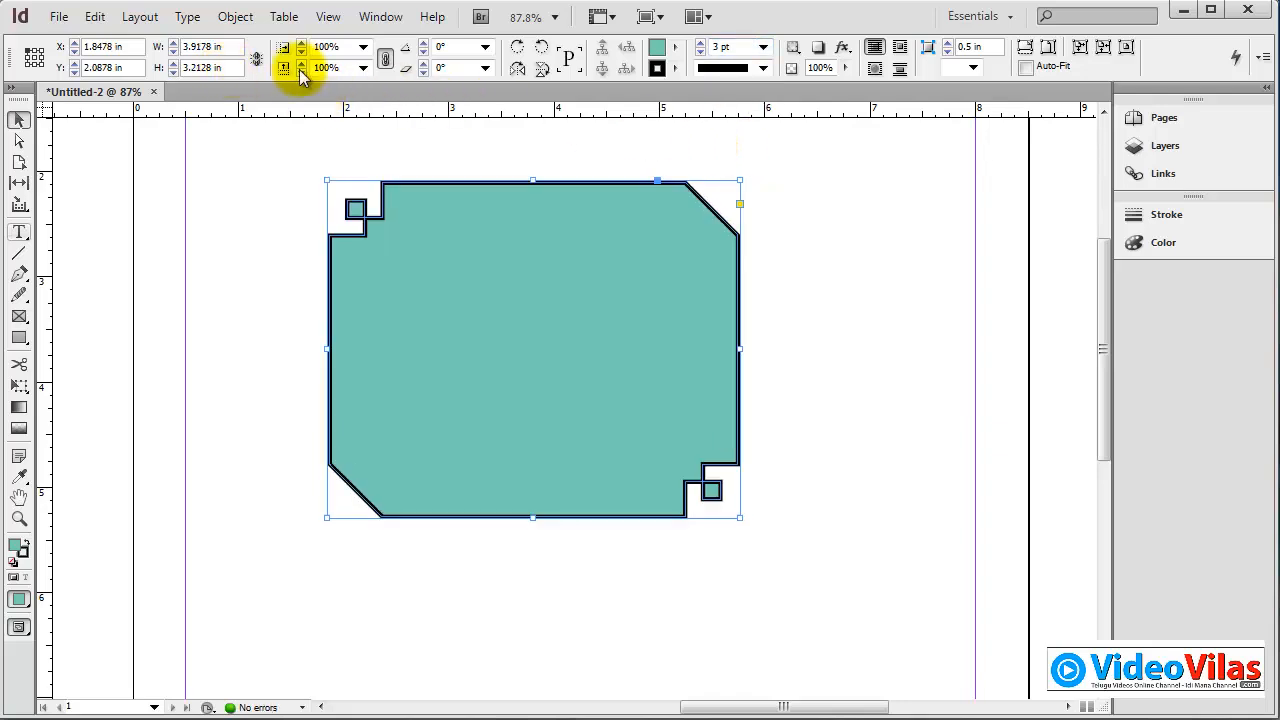
left_click(973, 68)
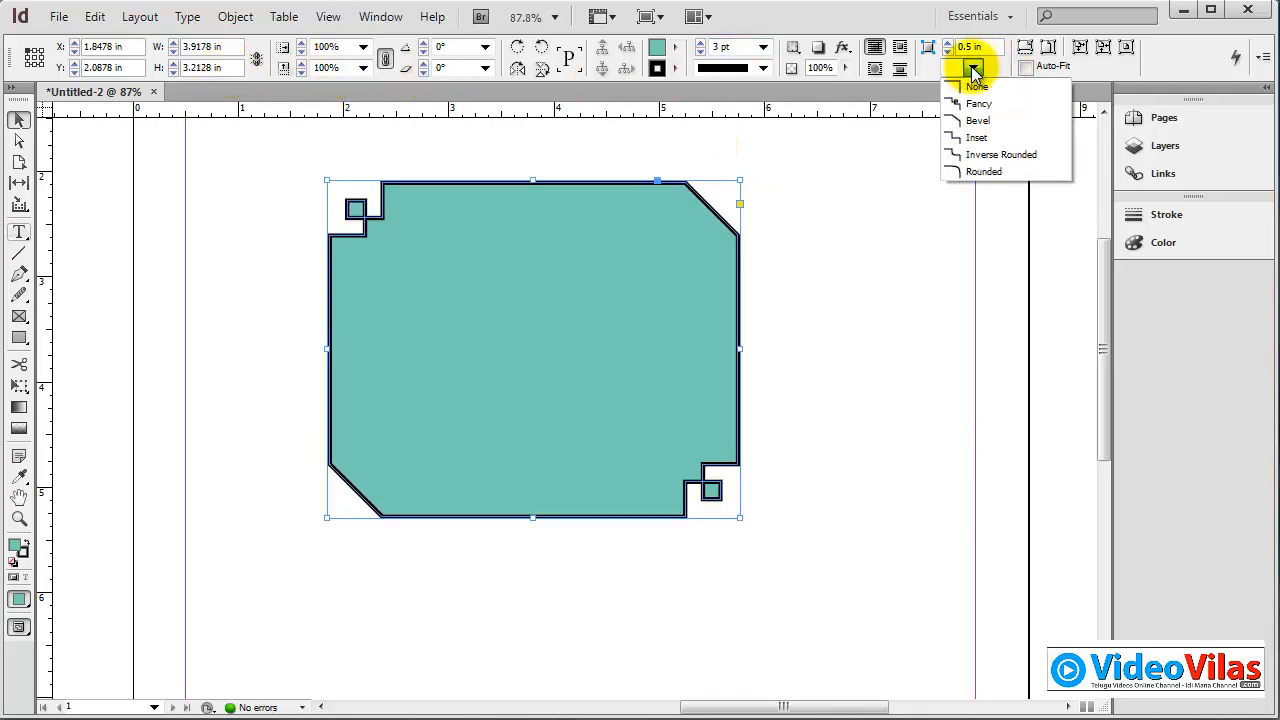
left_click(978, 137)
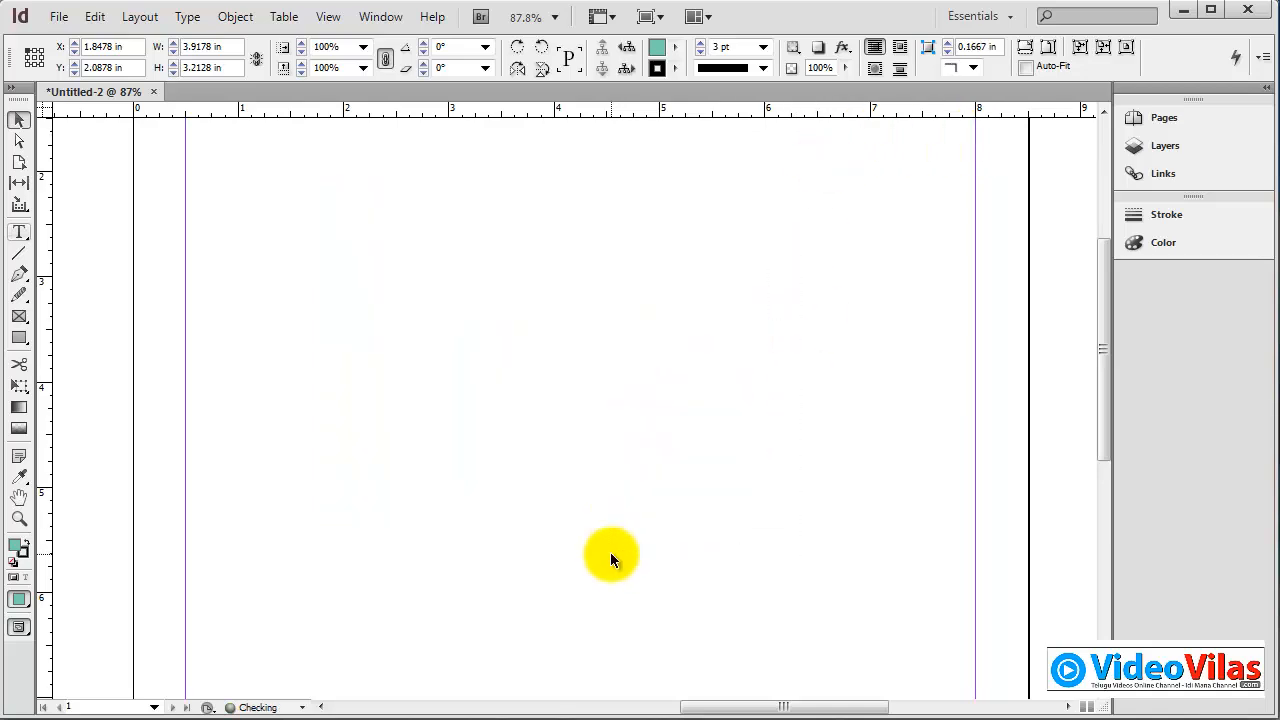
left_click(250, 16)
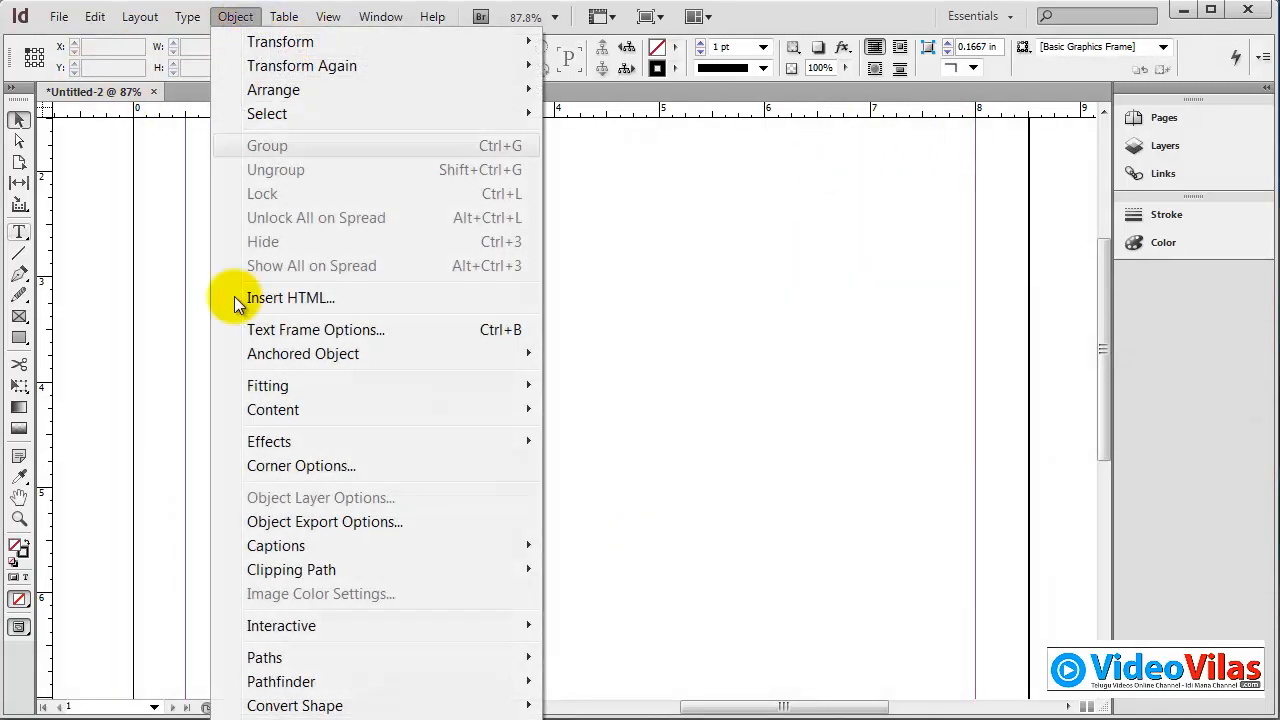
mouse_move(266, 450)
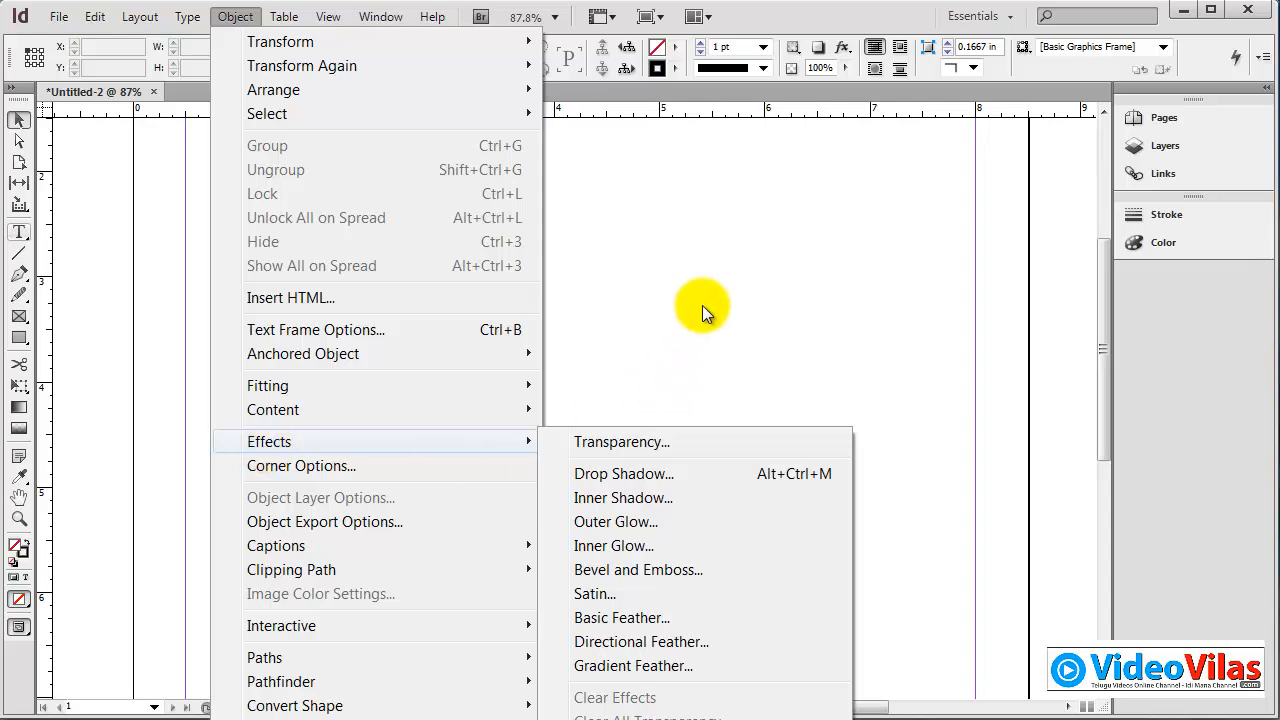
left_click(728, 14)
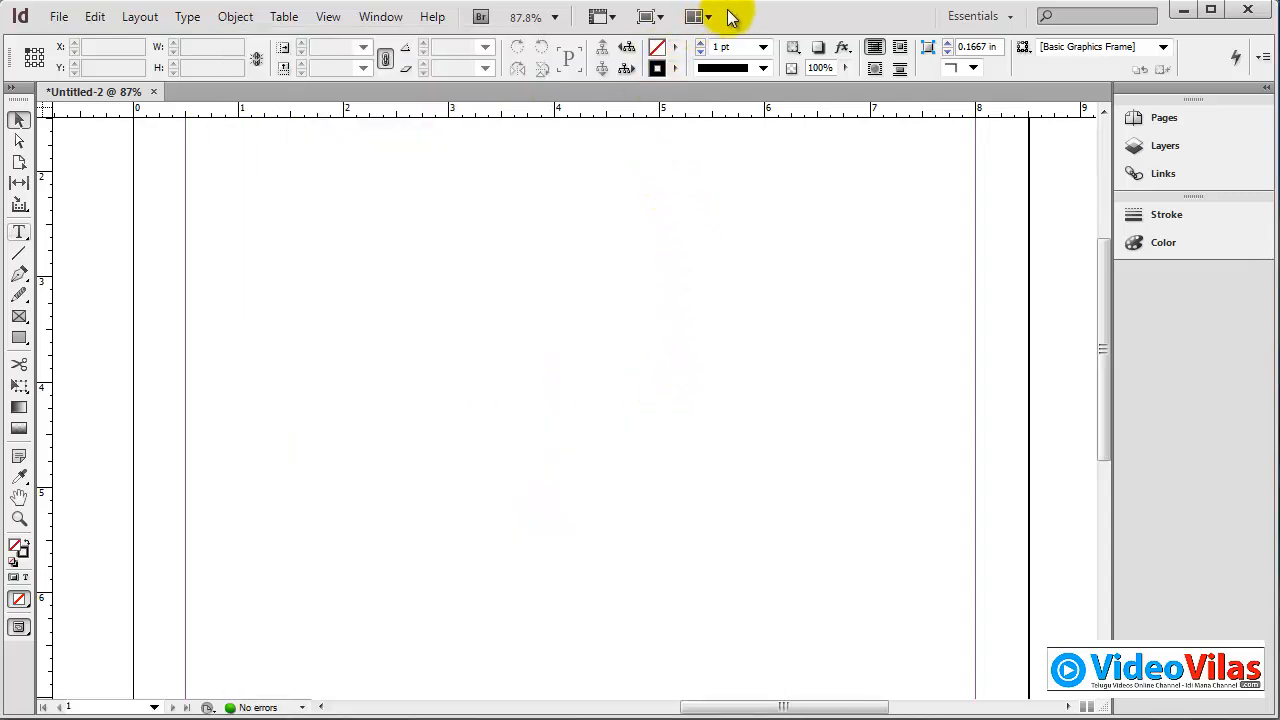
Step: Place the rose photo DSC_0251 from the D: drive at about X 0.63 in, Y 2.02 in, about 2.41 in wide and 1.6 in high
left_click(60, 17)
left_click(129, 296)
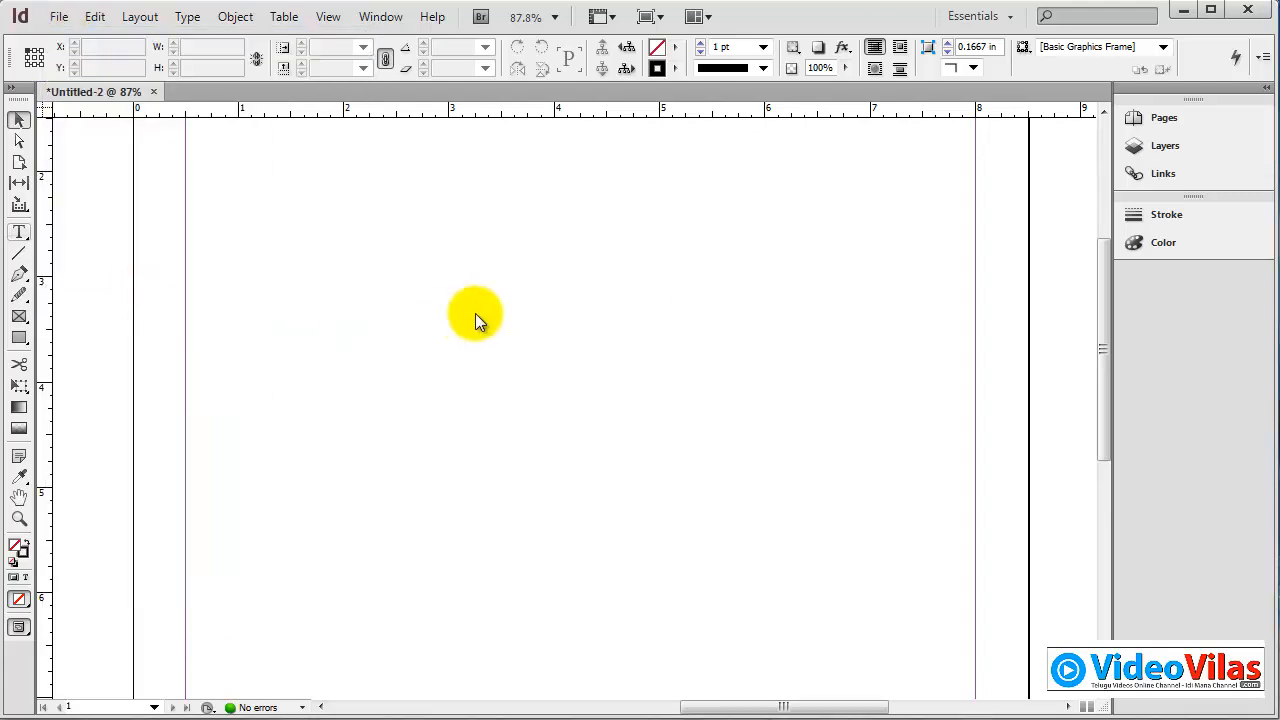
left_click(366, 337)
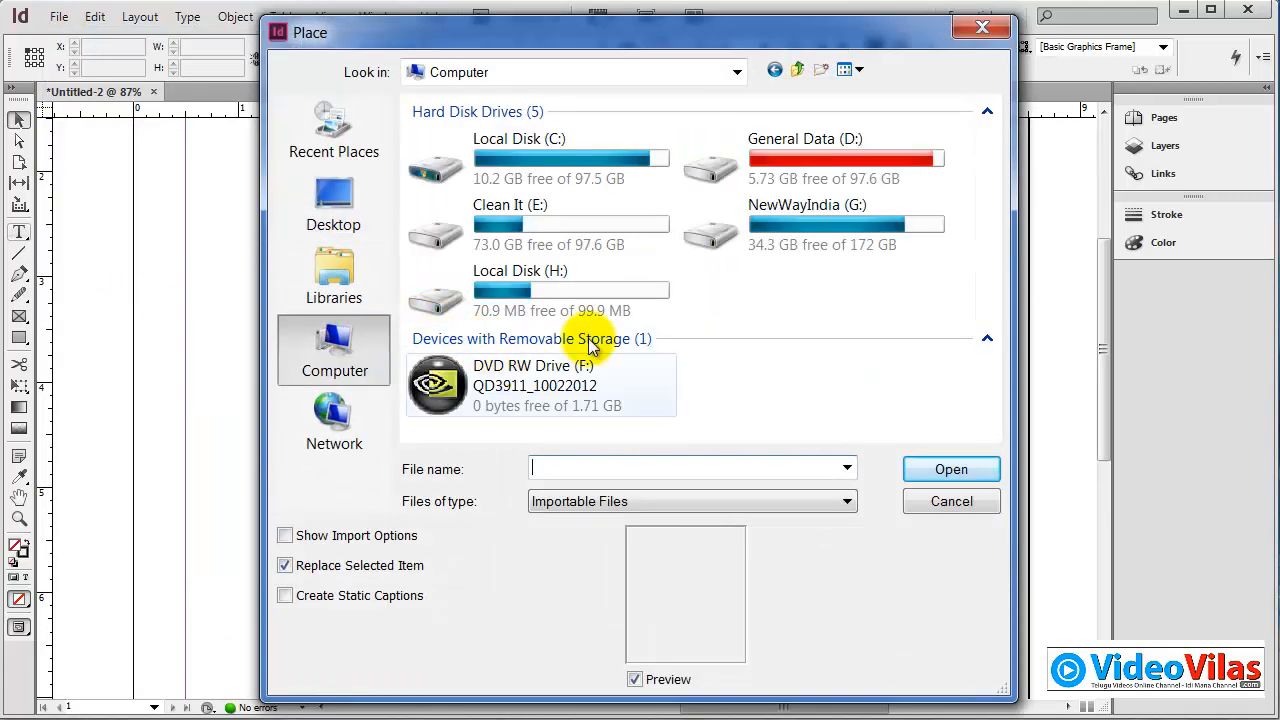
double_click(748, 155)
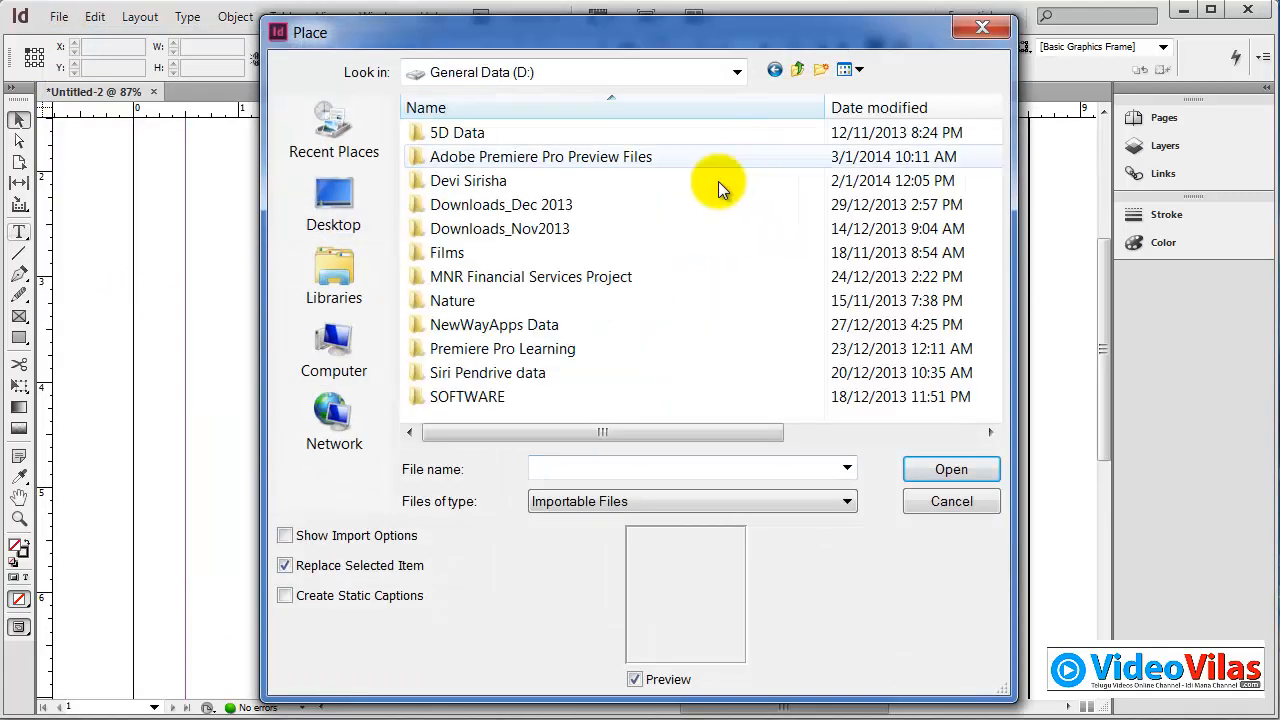
double_click(457, 372)
double_click(432, 206)
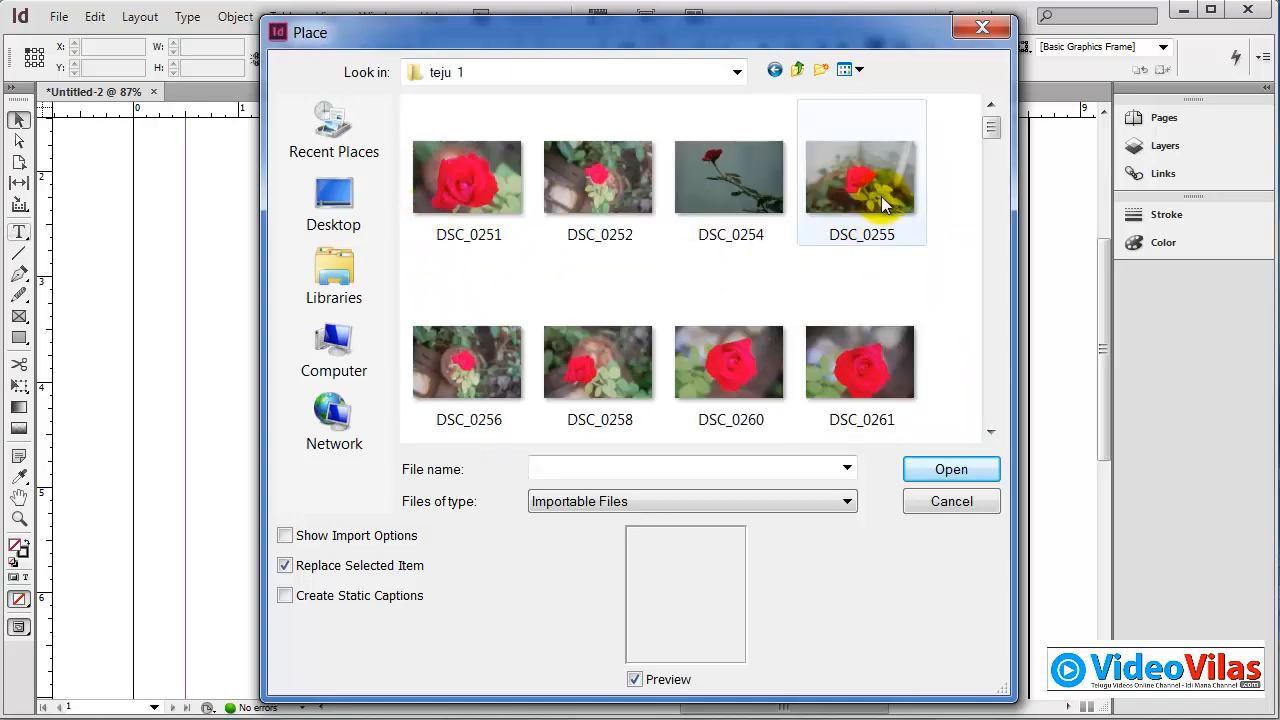
left_click(512, 169)
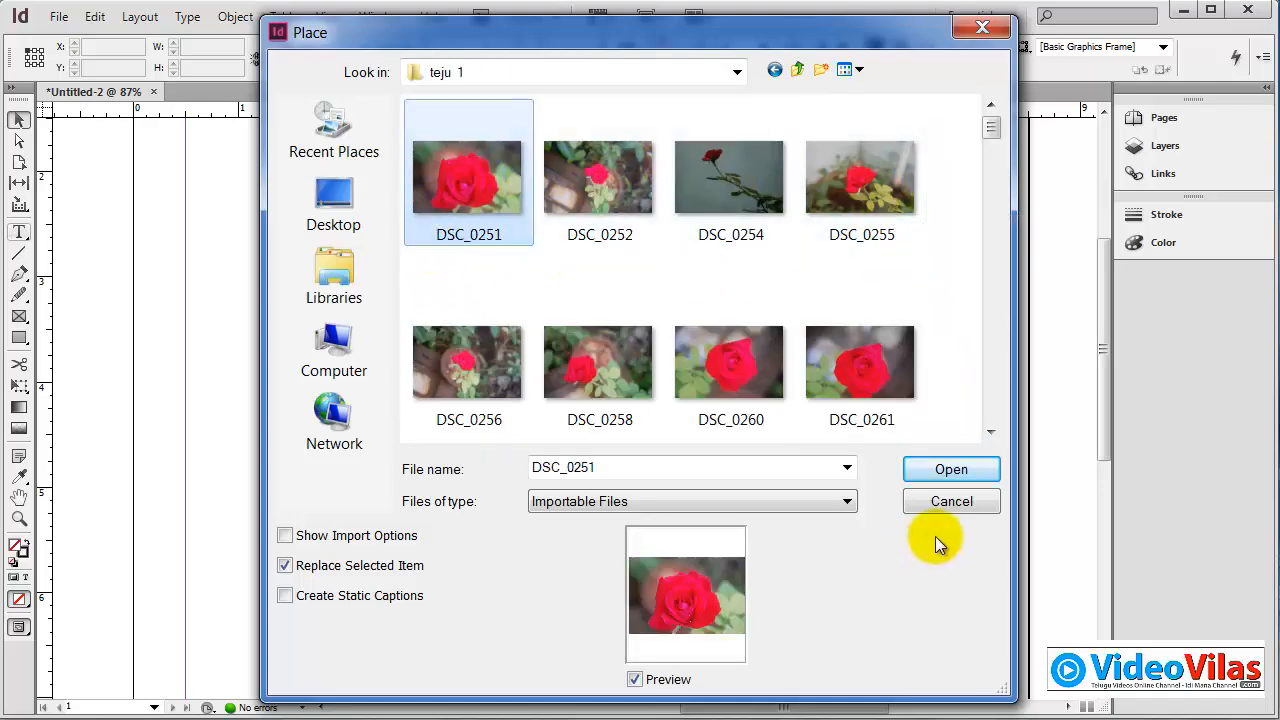
left_click(945, 468)
left_click_drag(200, 173, 457, 392)
Step: Create a text frame about 2.92 in by 1.6 in below the photo and fill it with placeholder text
left_click(19, 232)
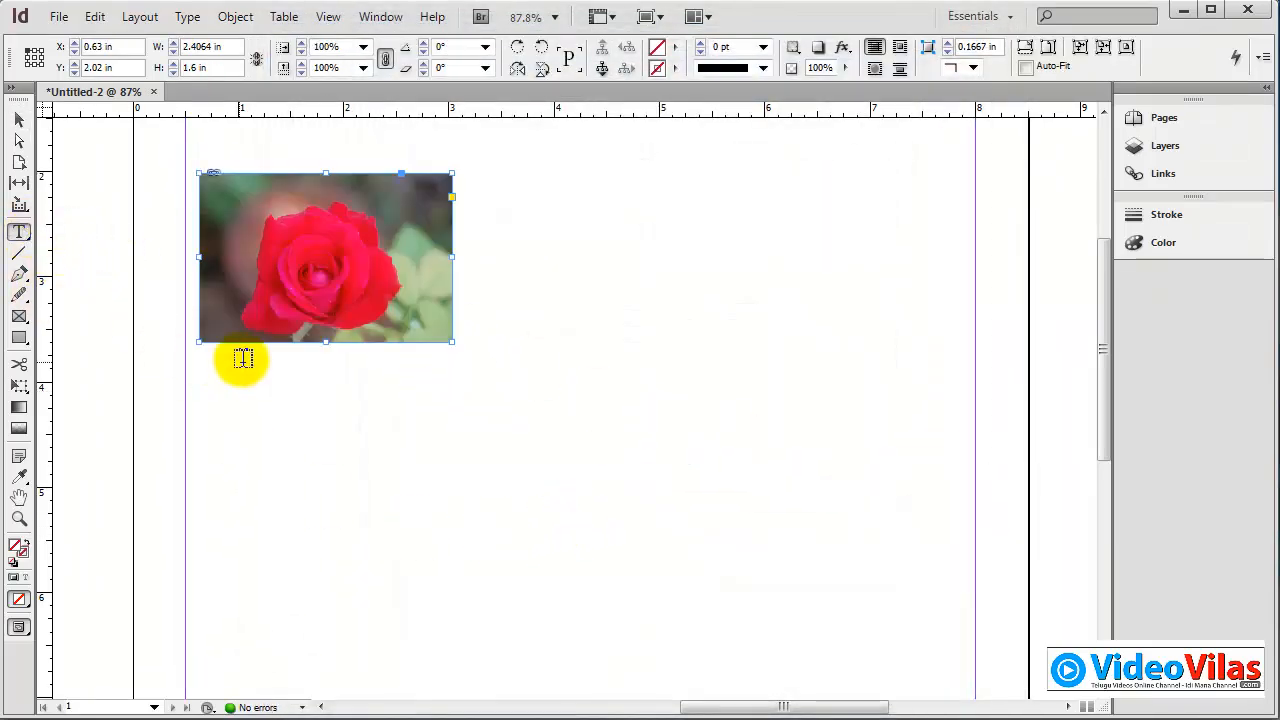
left_click_drag(249, 346, 580, 527)
left_click(188, 17)
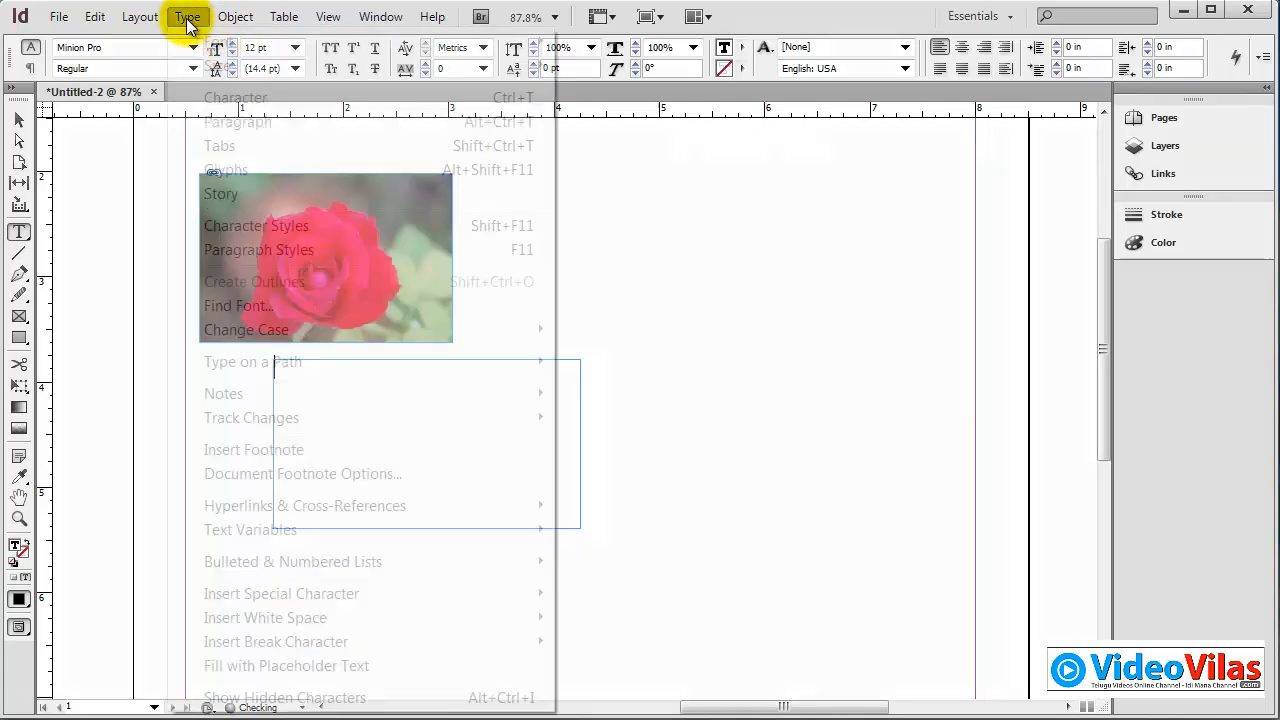
left_click(300, 665)
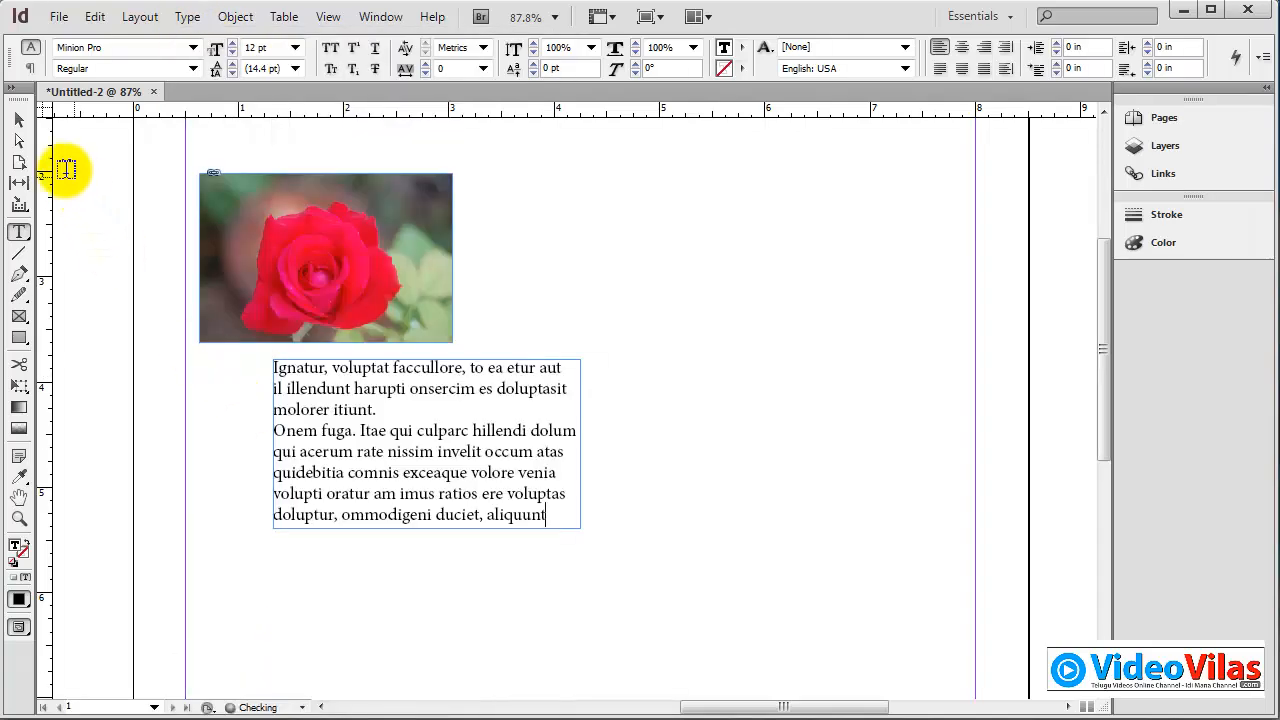
left_click(19, 122)
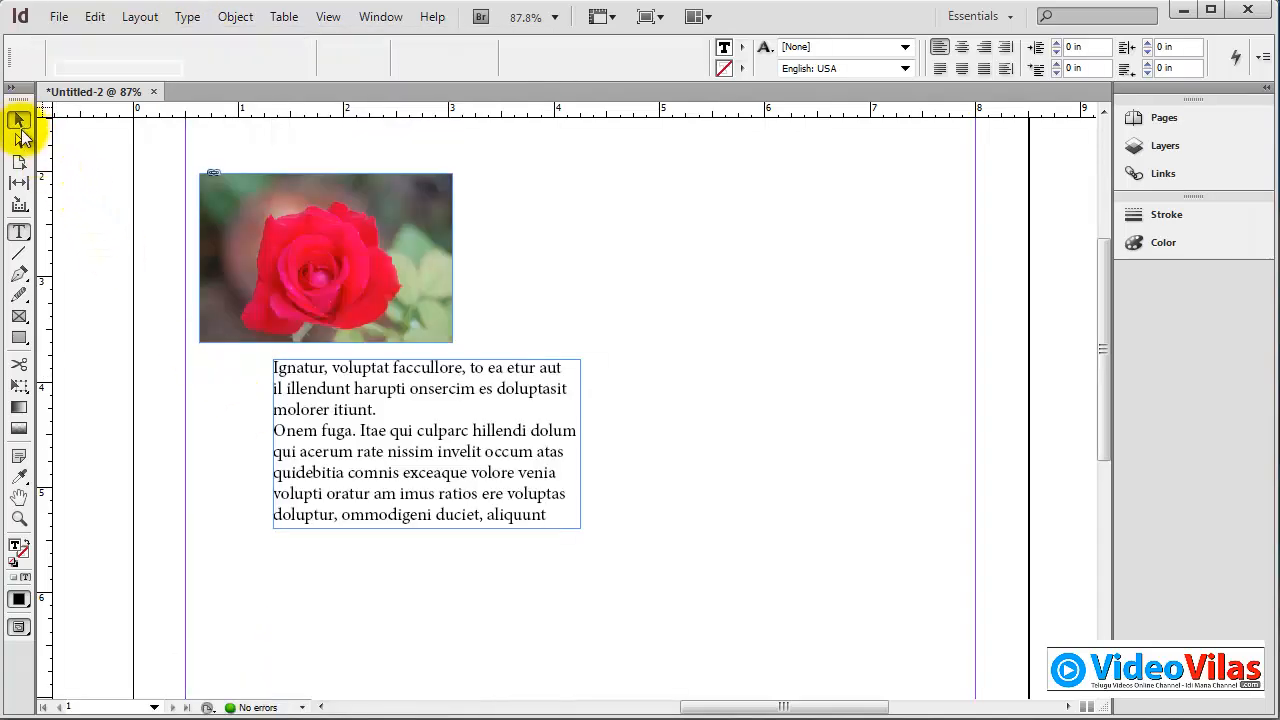
Step: Add a title frame about 2.68 in by 0.48 in beside the photo, reading "Flower Catalog" at 24 pt
left_click(19, 232)
left_click_drag(544, 216, 828, 268)
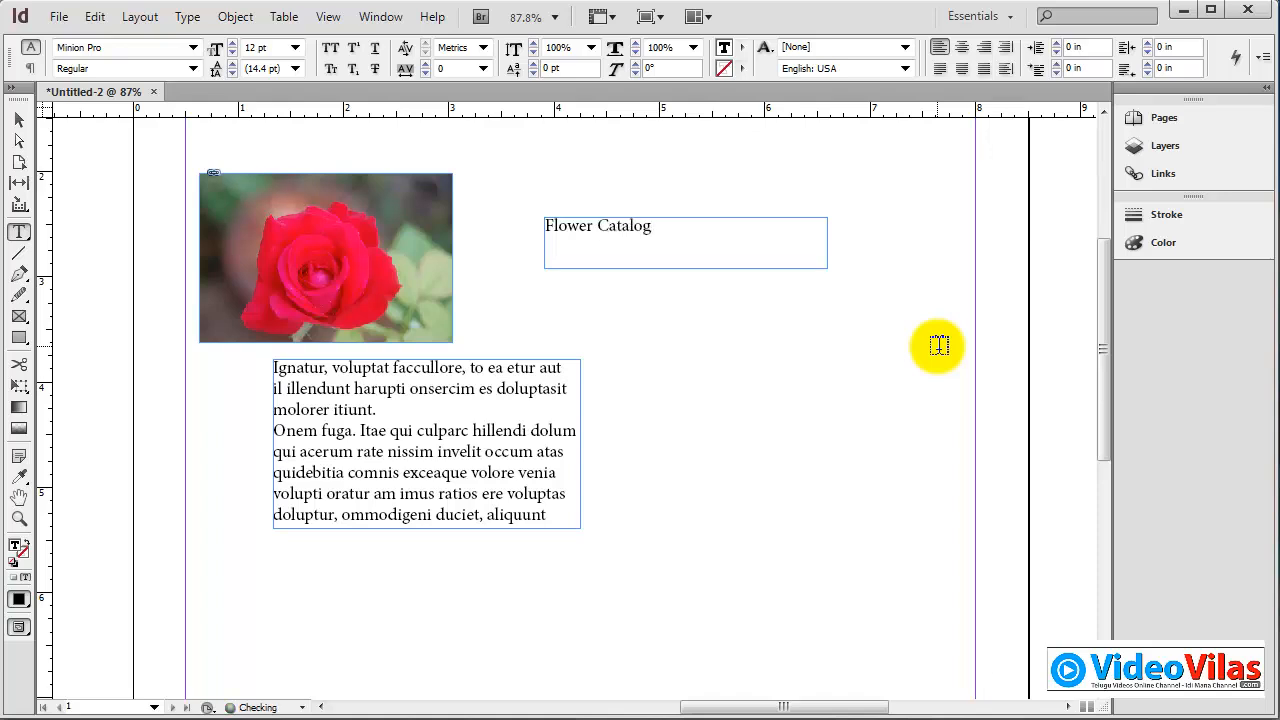
left_click_drag(717, 249, 488, 268)
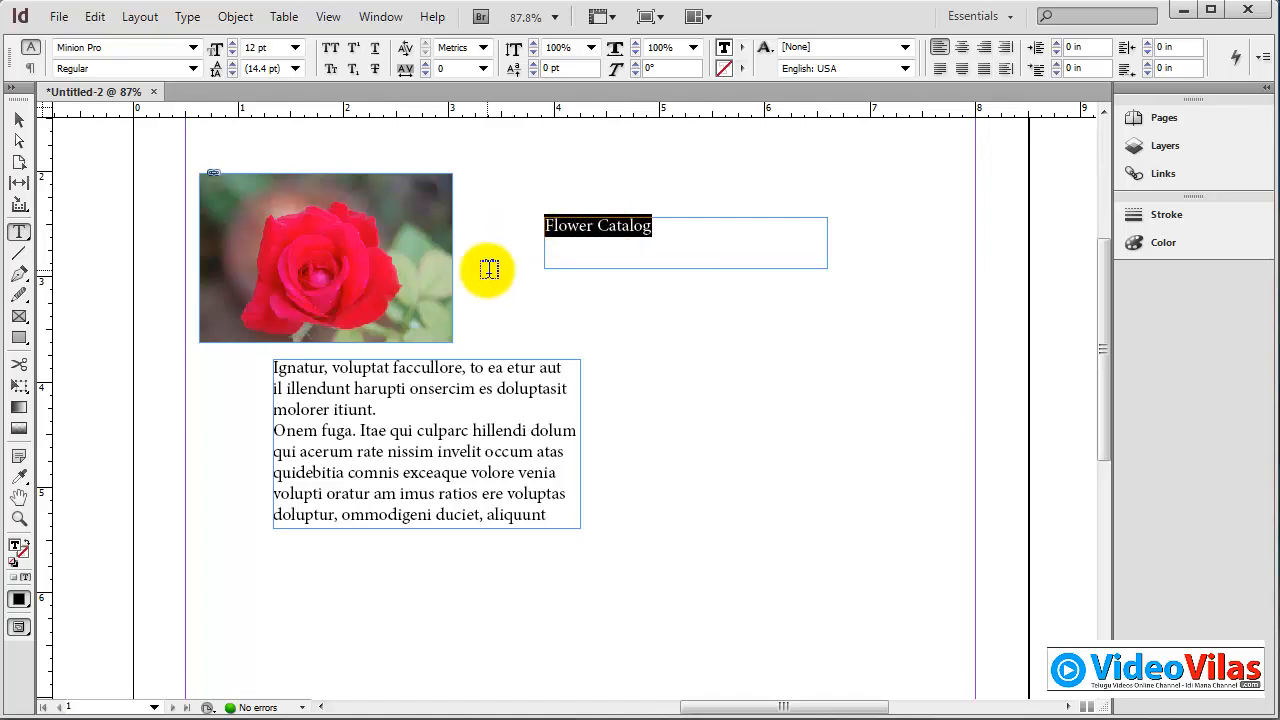
left_click(295, 47)
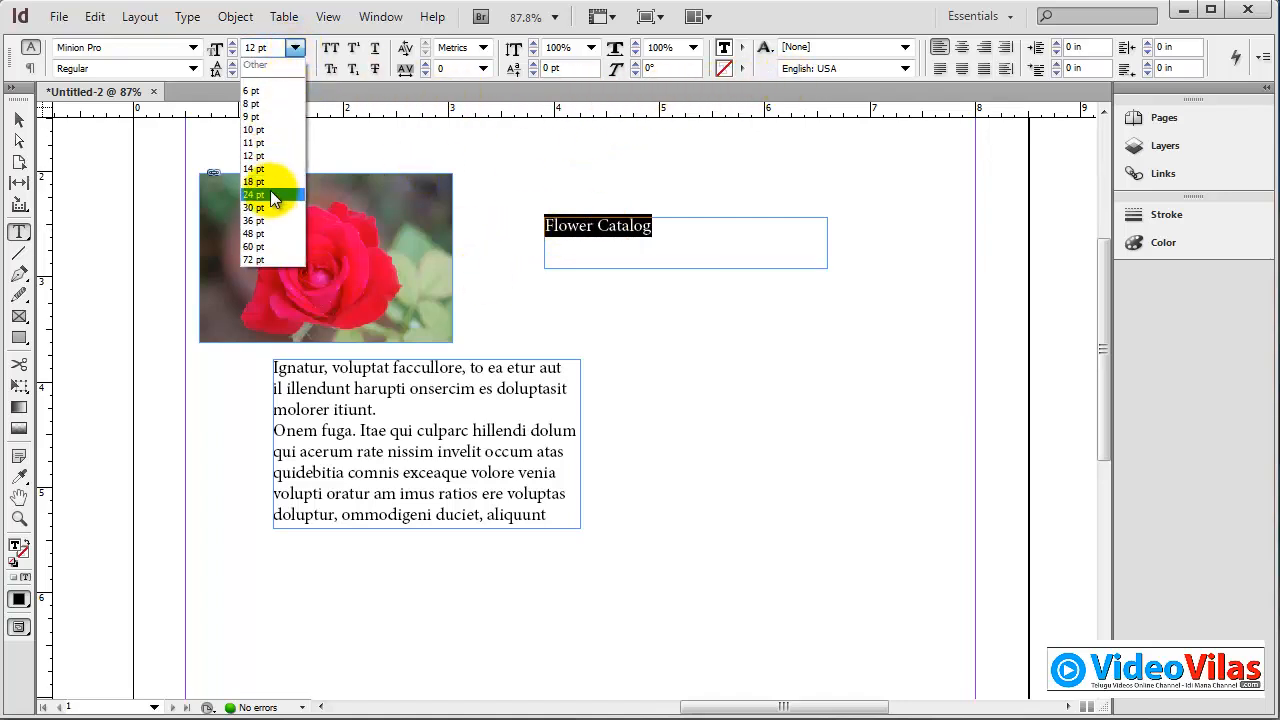
left_click(270, 194)
Step: Fit the title frame to its text and move it to about X 3.47 in, Y 2.75 in
left_click(18, 119)
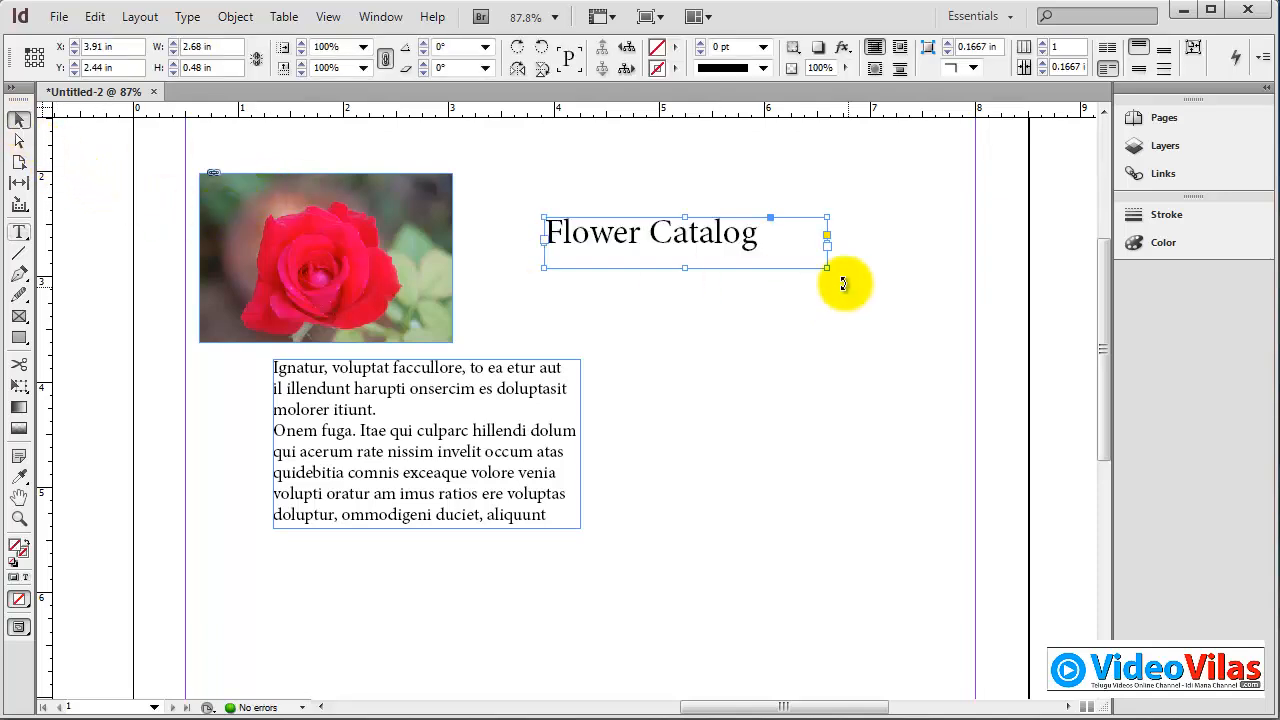
double_click(826, 267)
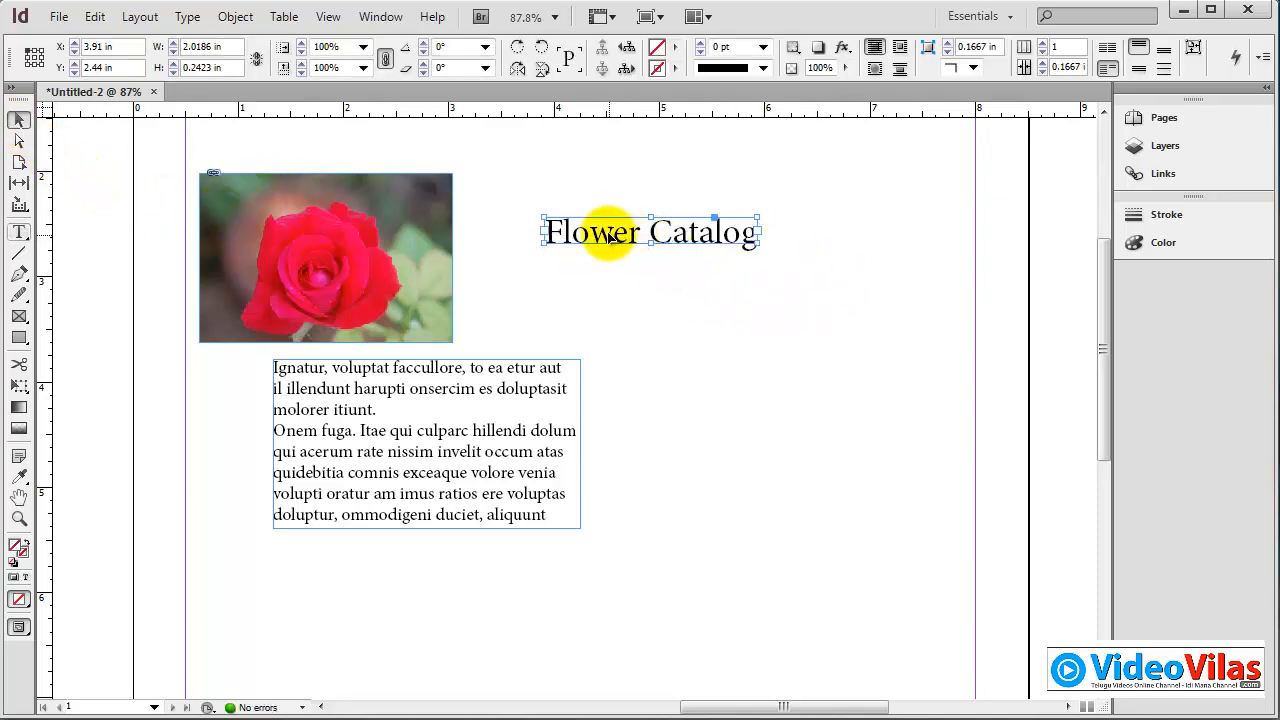
left_click_drag(608, 235, 562, 238)
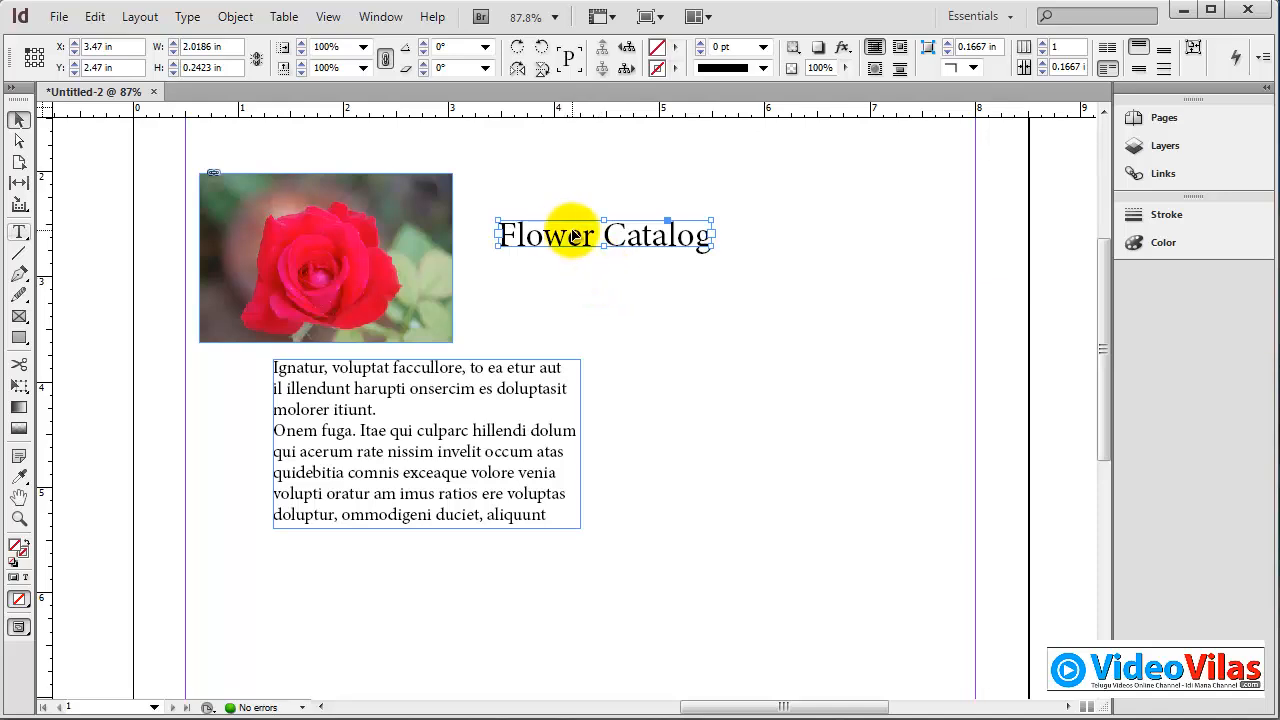
left_click_drag(573, 236, 571, 264)
Step: Make the "Flower Catalog" title Bold and refit its frame to the text
triple_click(571, 264)
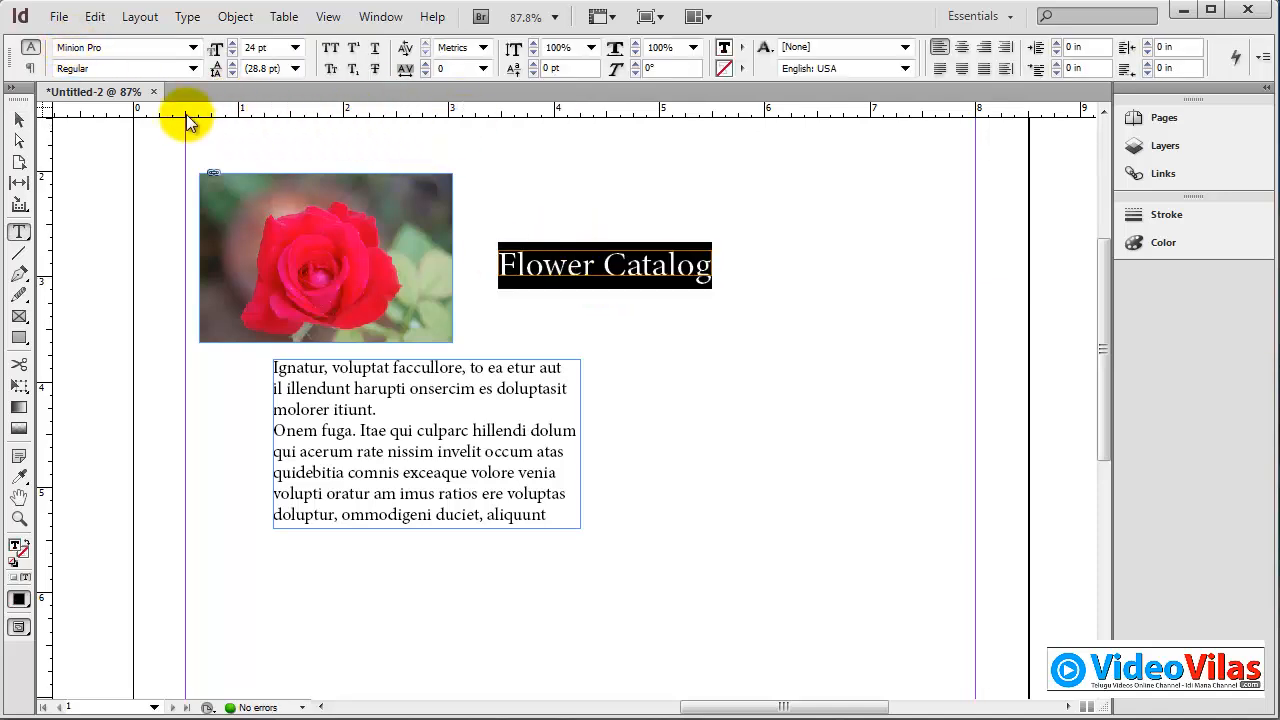
left_click(192, 68)
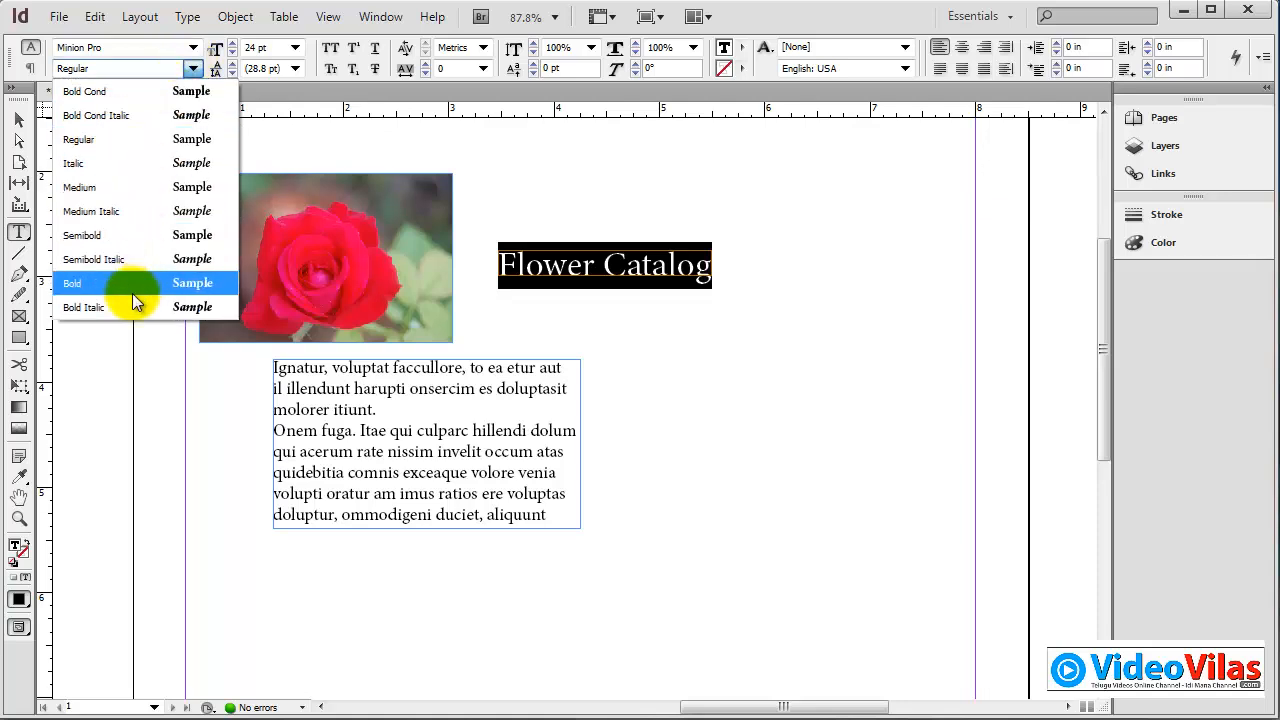
left_click(108, 283)
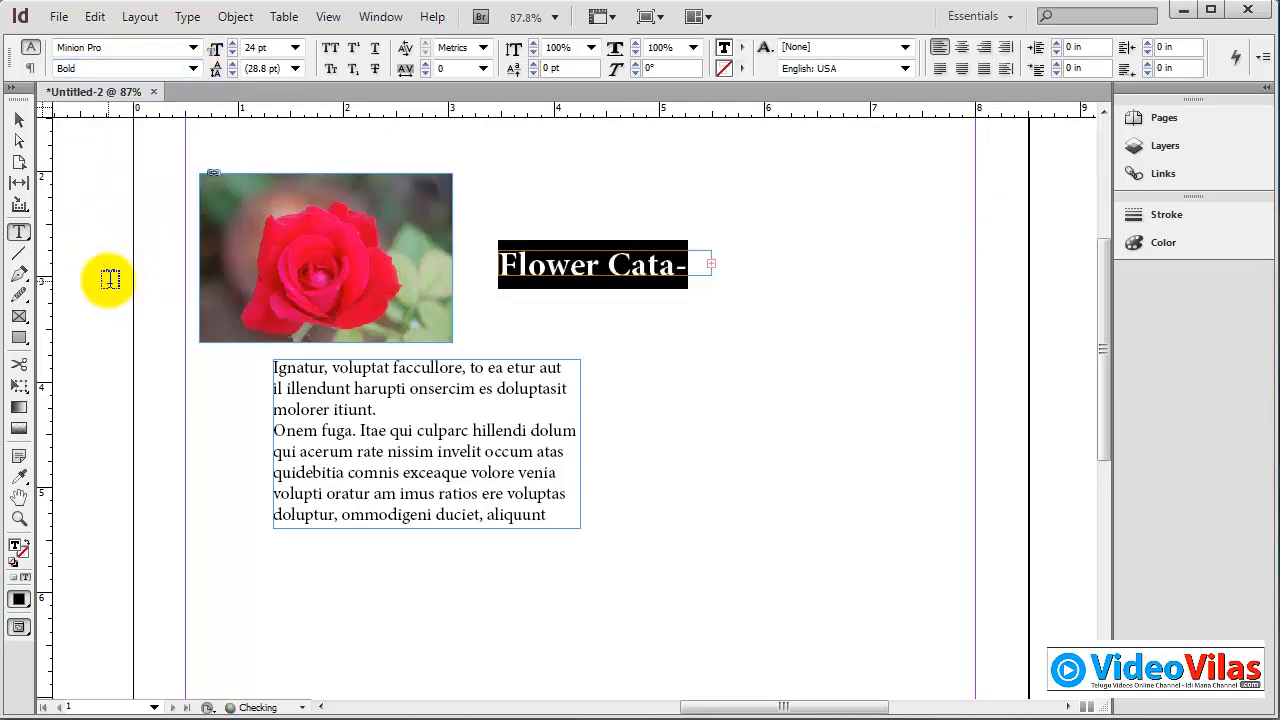
left_click(18, 119)
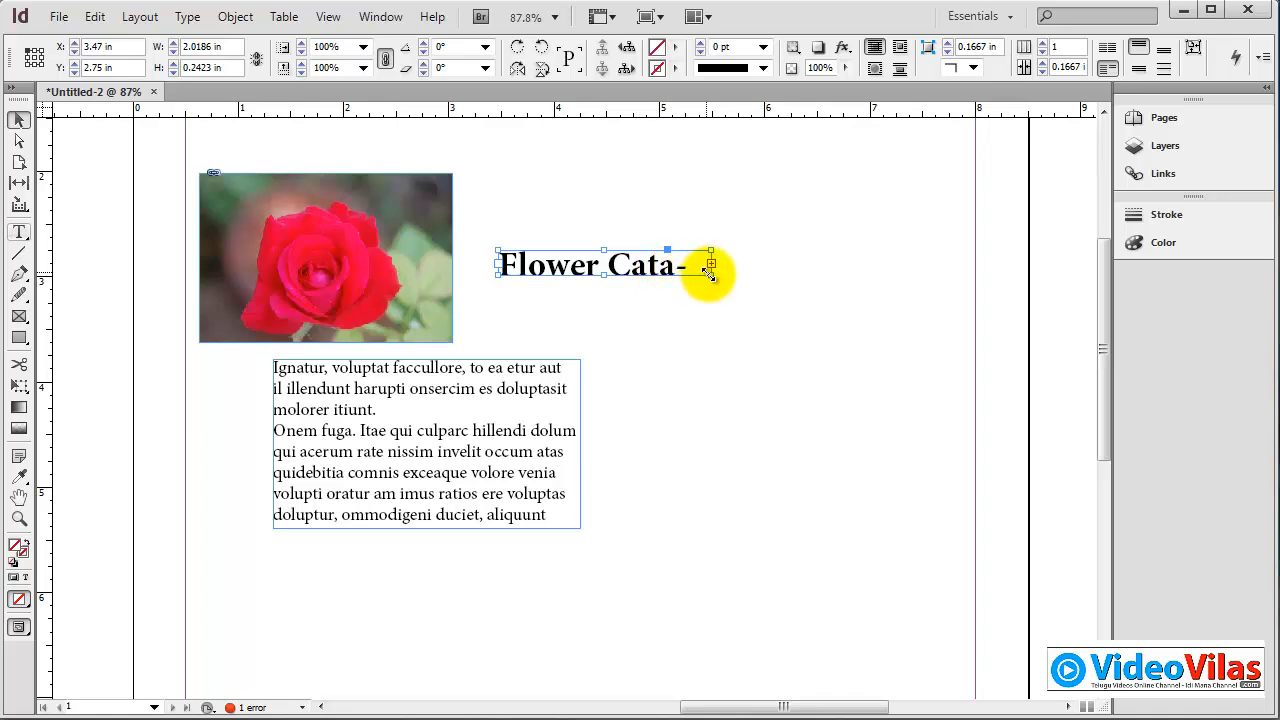
double_click(709, 272)
Step: Move the title over the photo's lower right corner and the paragraph frame to about X 1.27 in, Y 3.62 in
left_click_drag(689, 267, 660, 267)
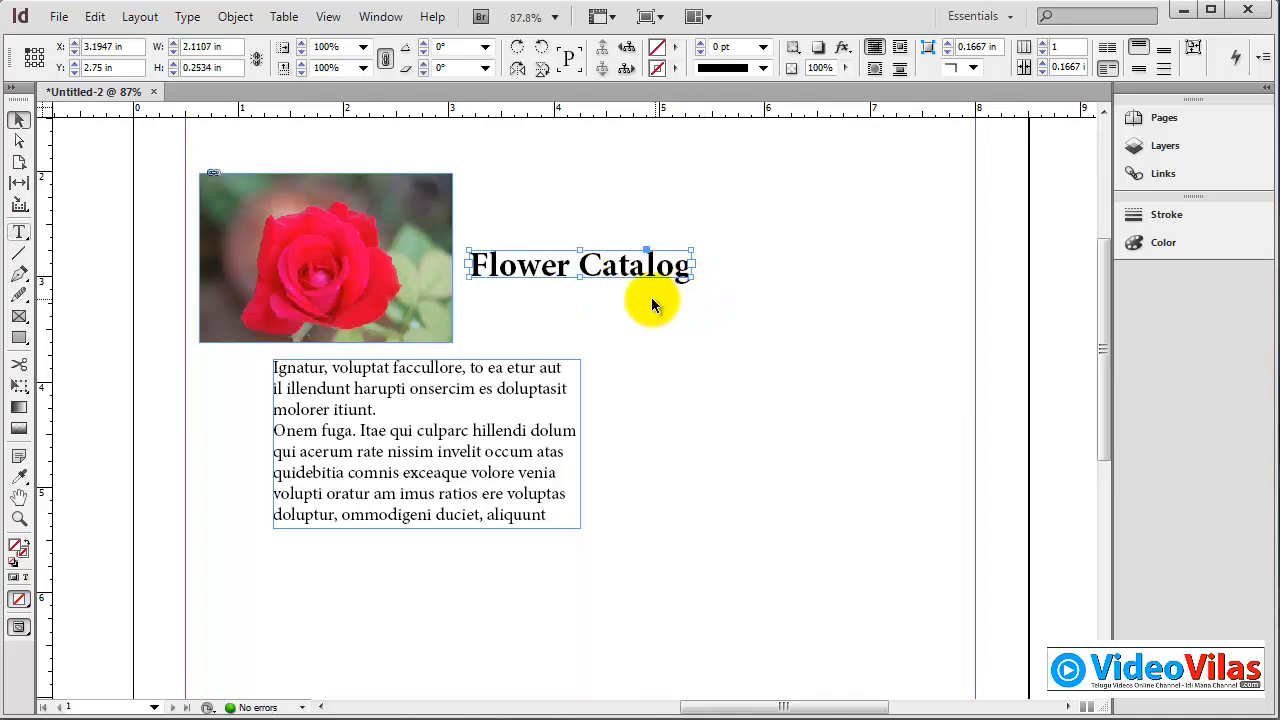
left_click_drag(660, 277, 556, 351)
left_click(665, 370)
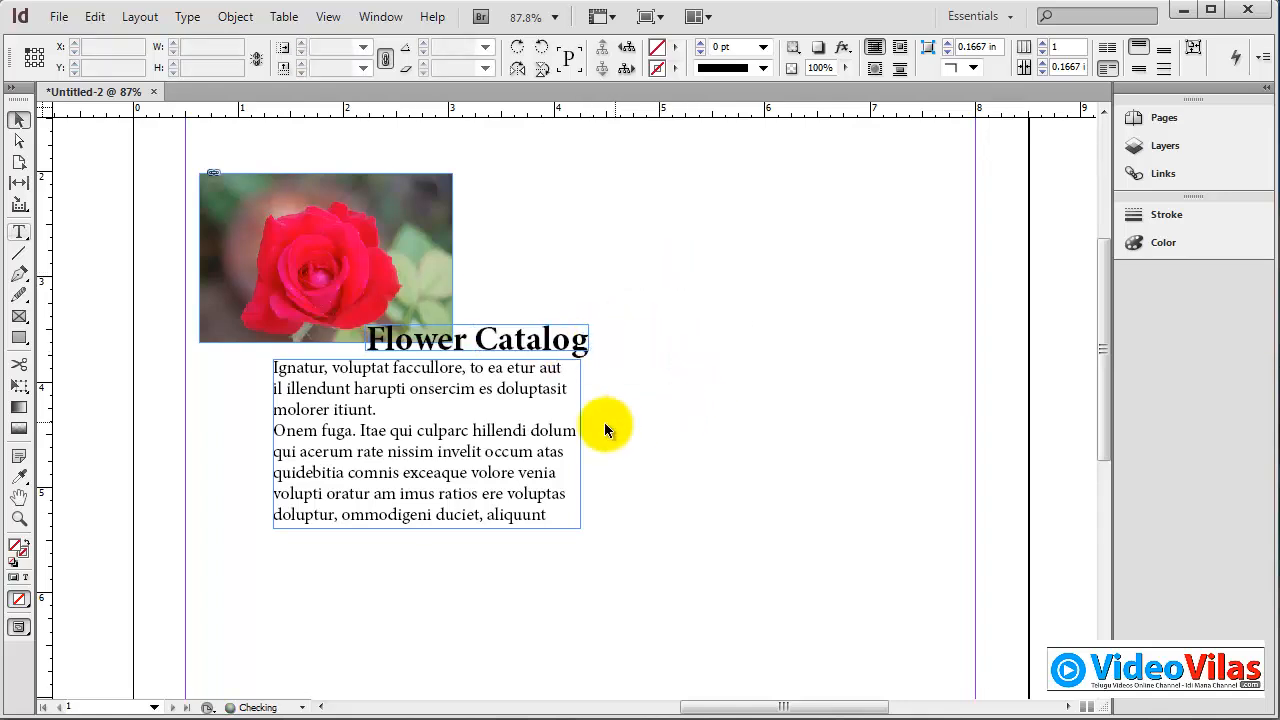
mouse_move(465, 380)
left_mouse_down()
mouse_move(508, 366)
mouse_move(458, 362)
left_mouse_up()
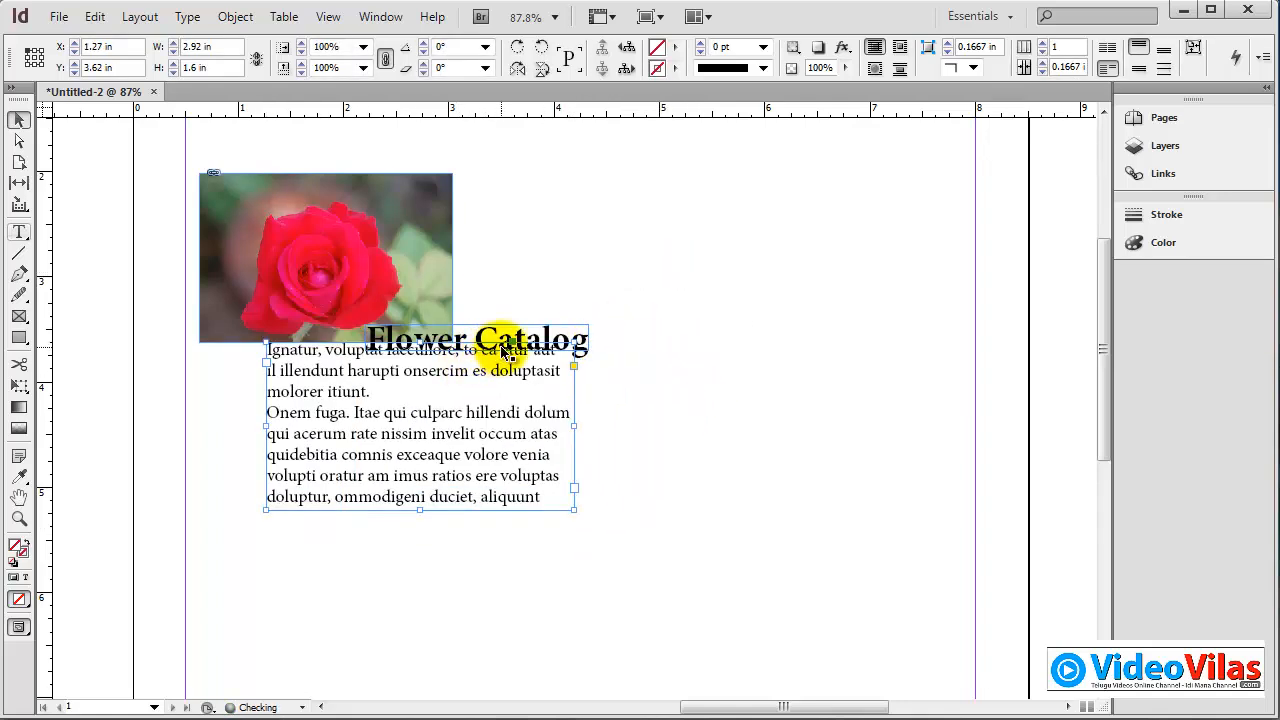
Step: Rotate the title to read downward along the photo's right edge, and move the paragraph frame to about X 0.31 in, Y 3.75 in
left_click_drag(545, 333, 473, 472)
left_click_drag(492, 264, 483, 201)
left_click(566, 225)
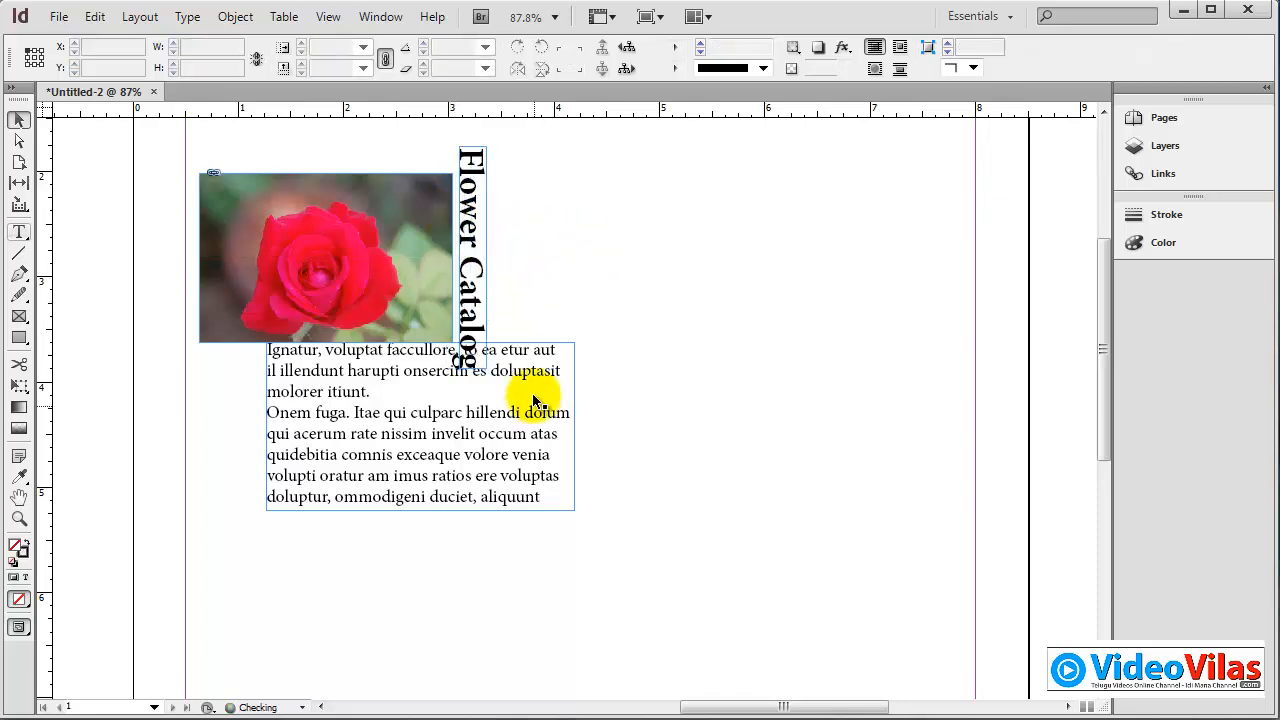
left_click_drag(519, 375, 418, 387)
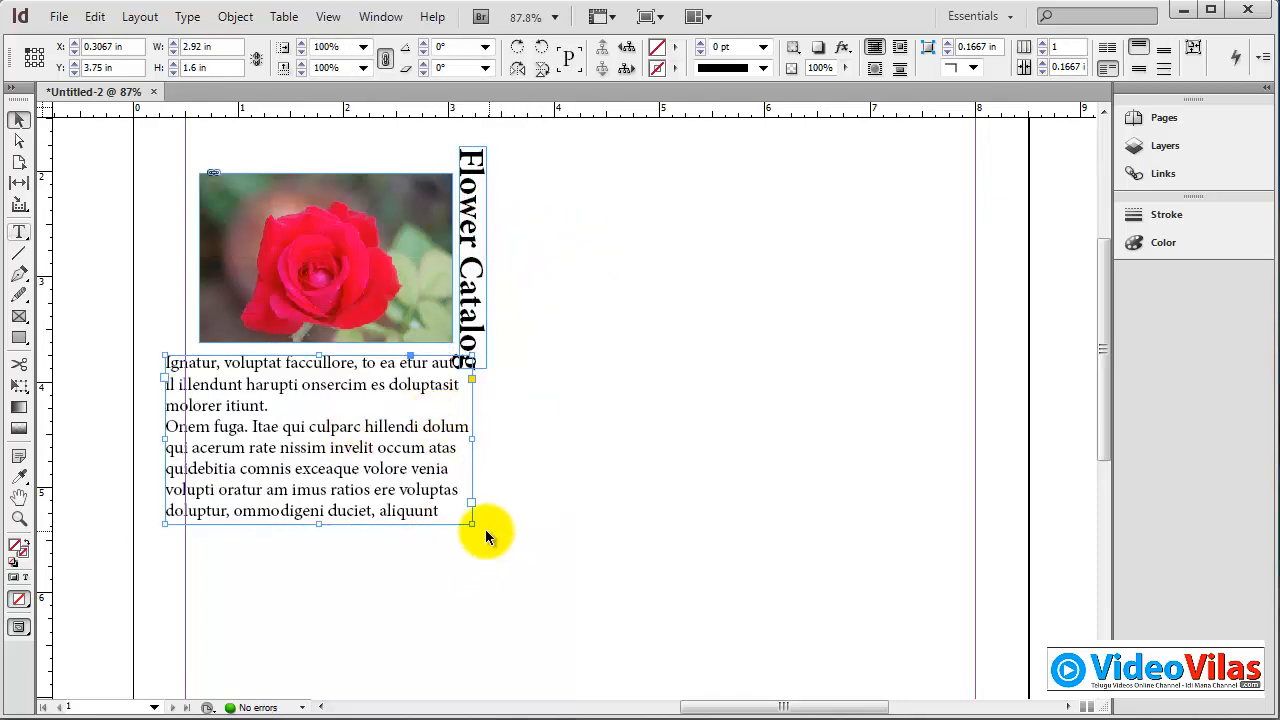
Step: Resize the paragraph frame to about 2.35 by 2.12 in and align it under the photo at about X 0.63 in, Y 3.73 in
left_click_drag(473, 522, 431, 581)
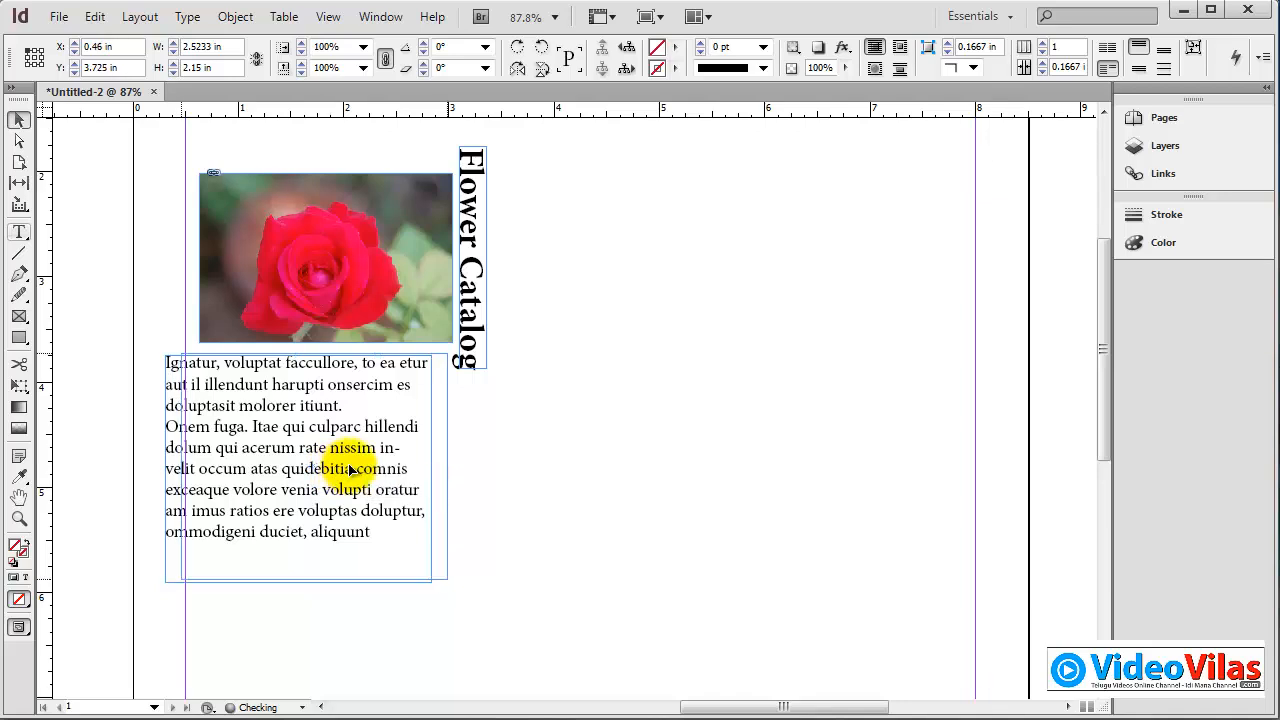
left_click_drag(334, 463, 350, 460)
mouse_move(183, 580)
left_mouse_down()
mouse_move(196, 588)
mouse_move(186, 571)
mouse_move(199, 573)
left_mouse_up()
key("ctrl+z")
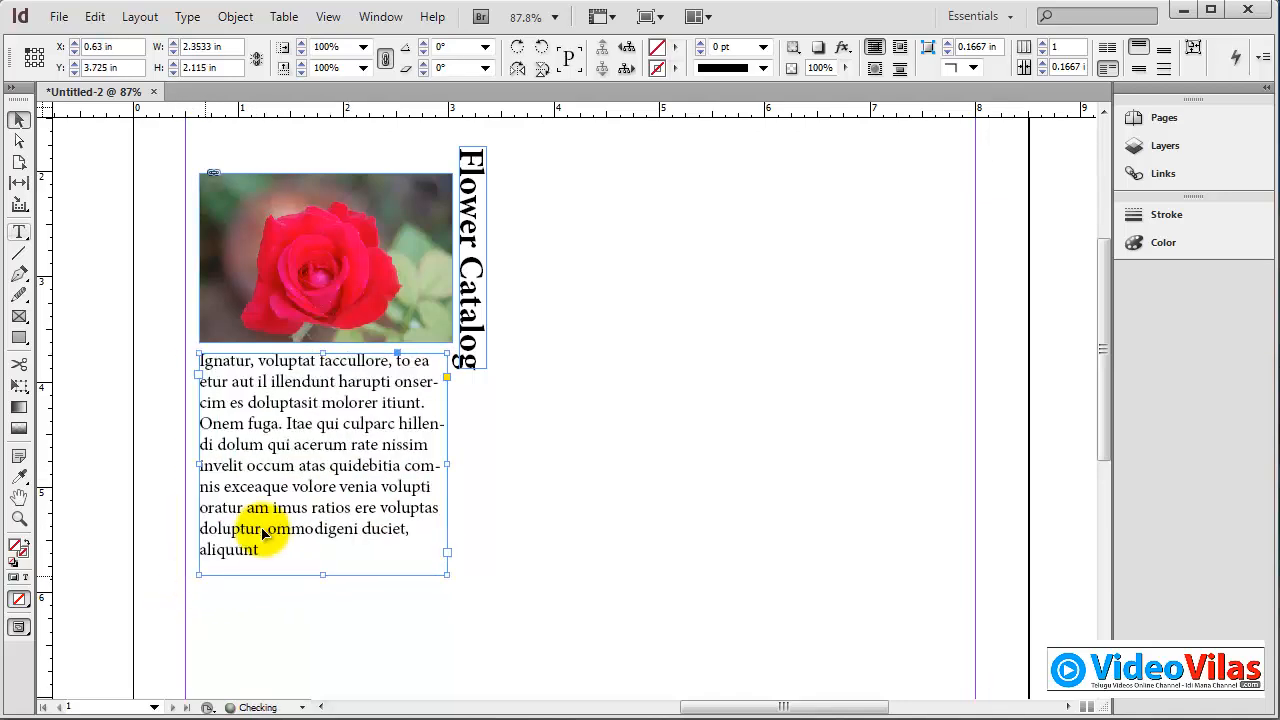
left_click(554, 487)
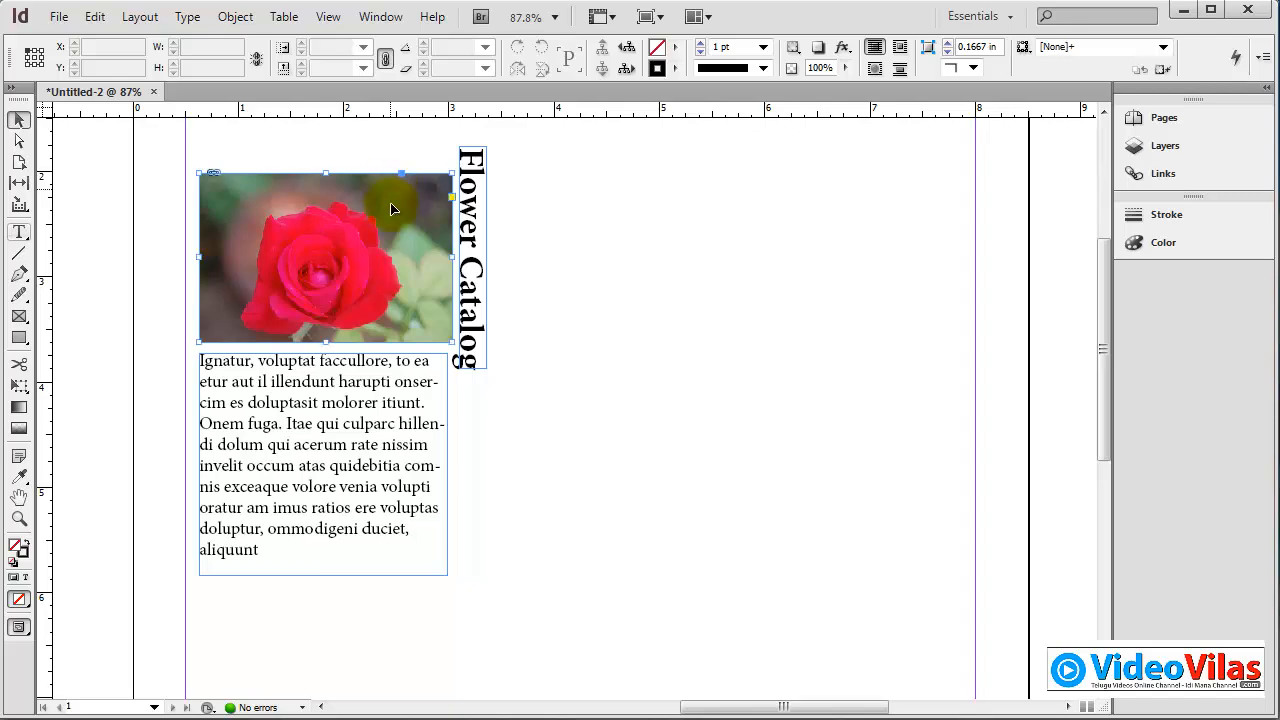
Step: Apply a drop shadow to the rose photo with Multiply blending, 75% opacity, 0.1375 in distance and a 135° angle, with the preview on
left_click(340, 212)
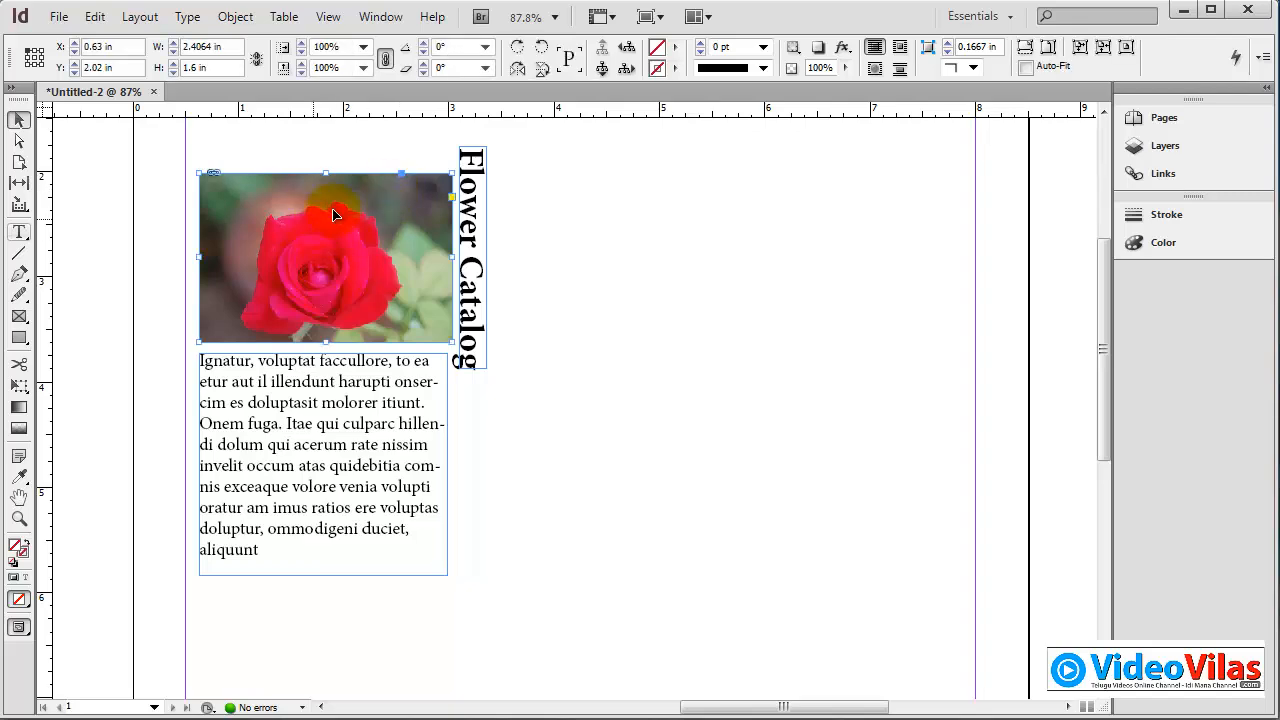
left_click(236, 17)
mouse_move(323, 441)
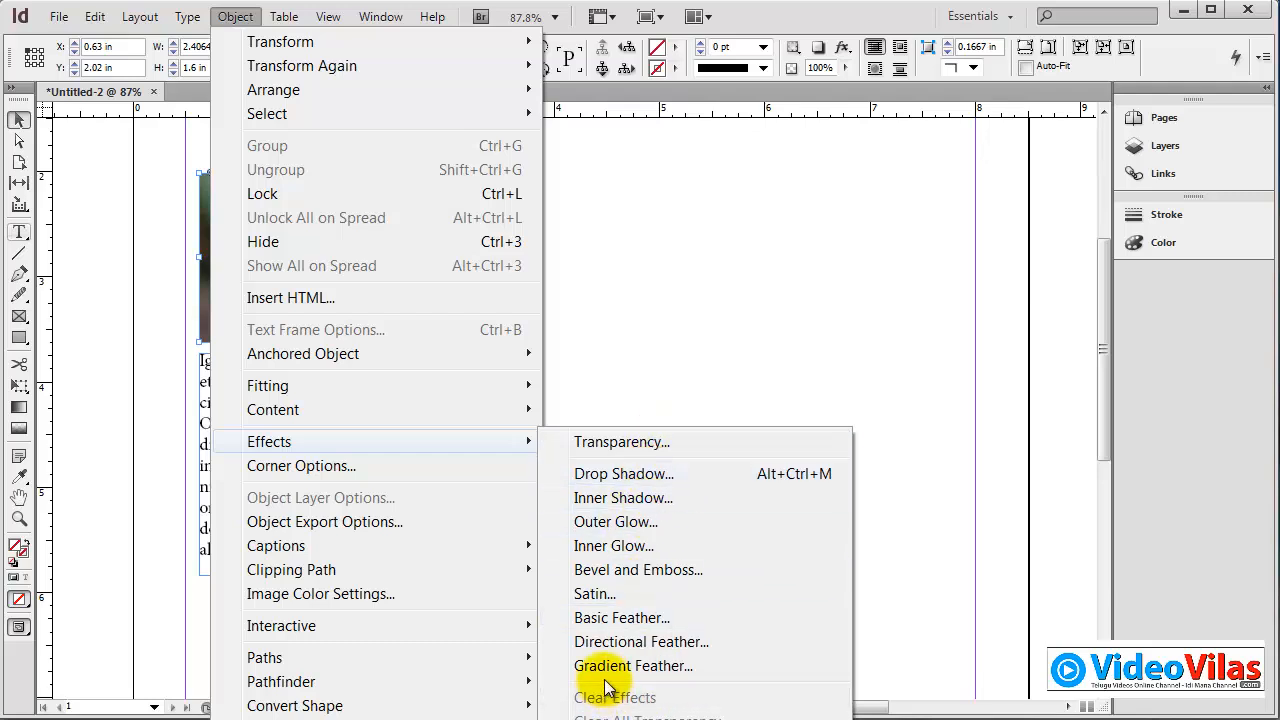
left_click(609, 476)
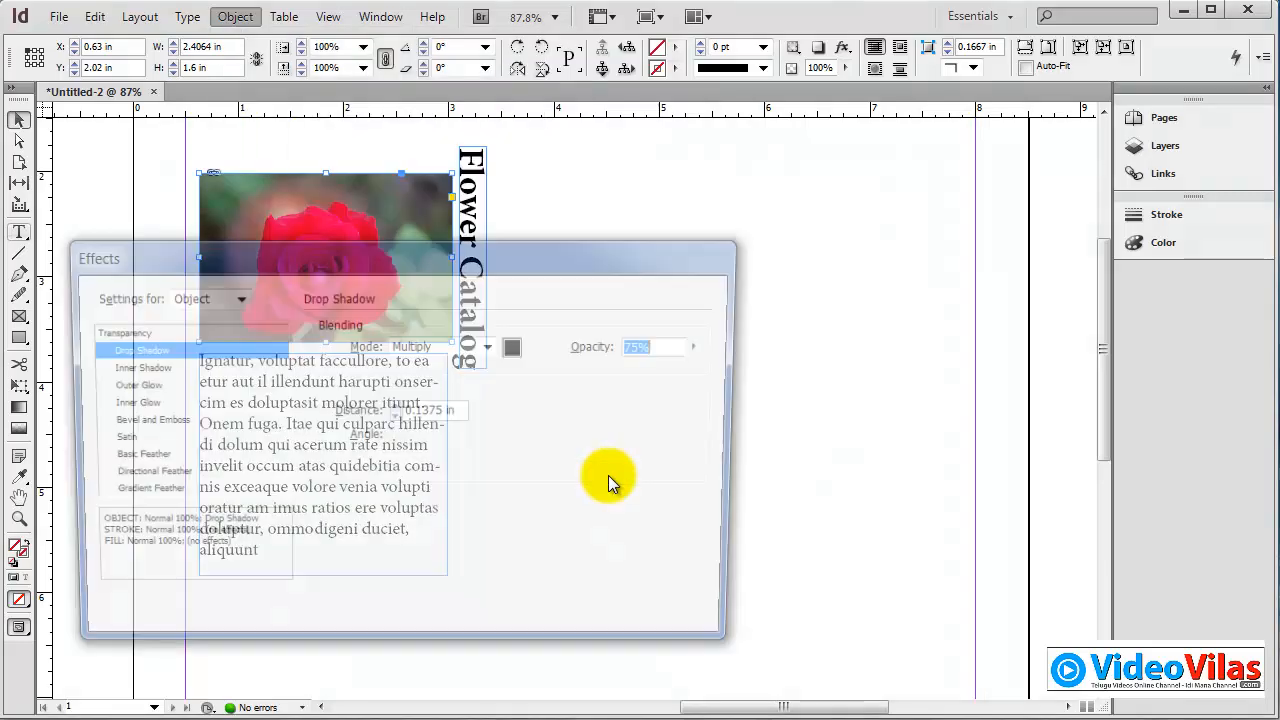
left_click_drag(416, 258, 855, 124)
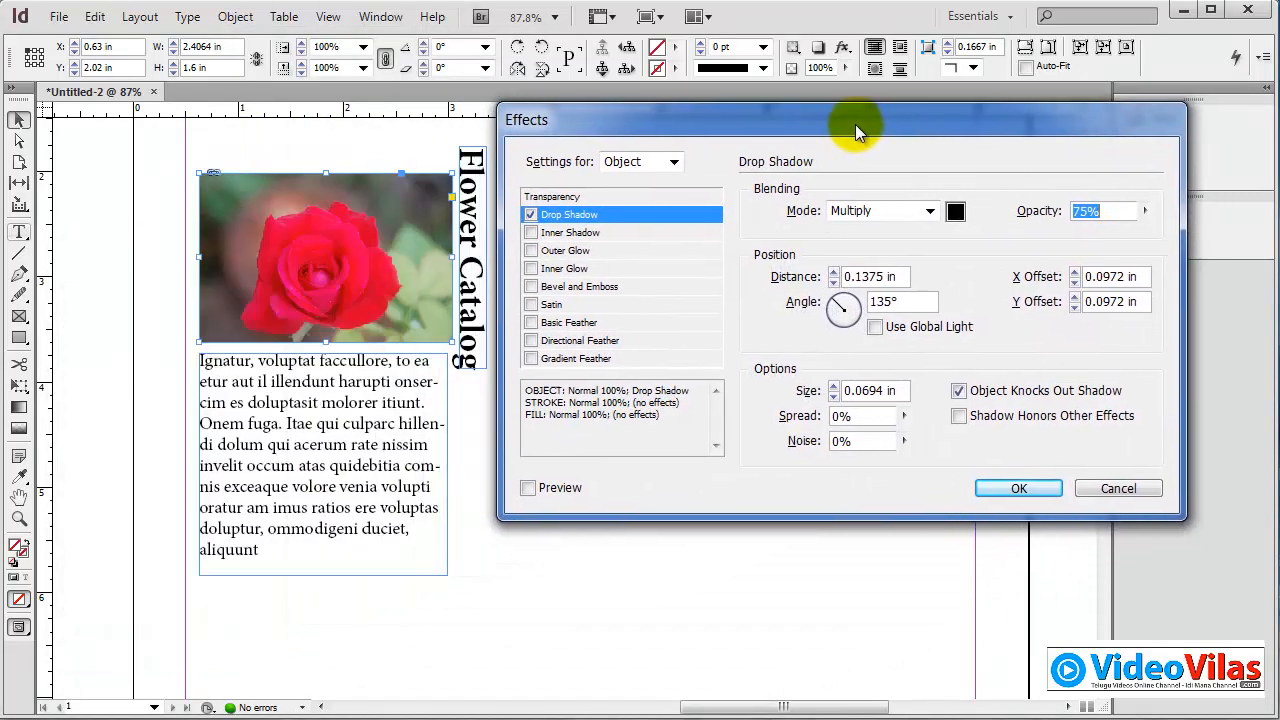
left_click(558, 487)
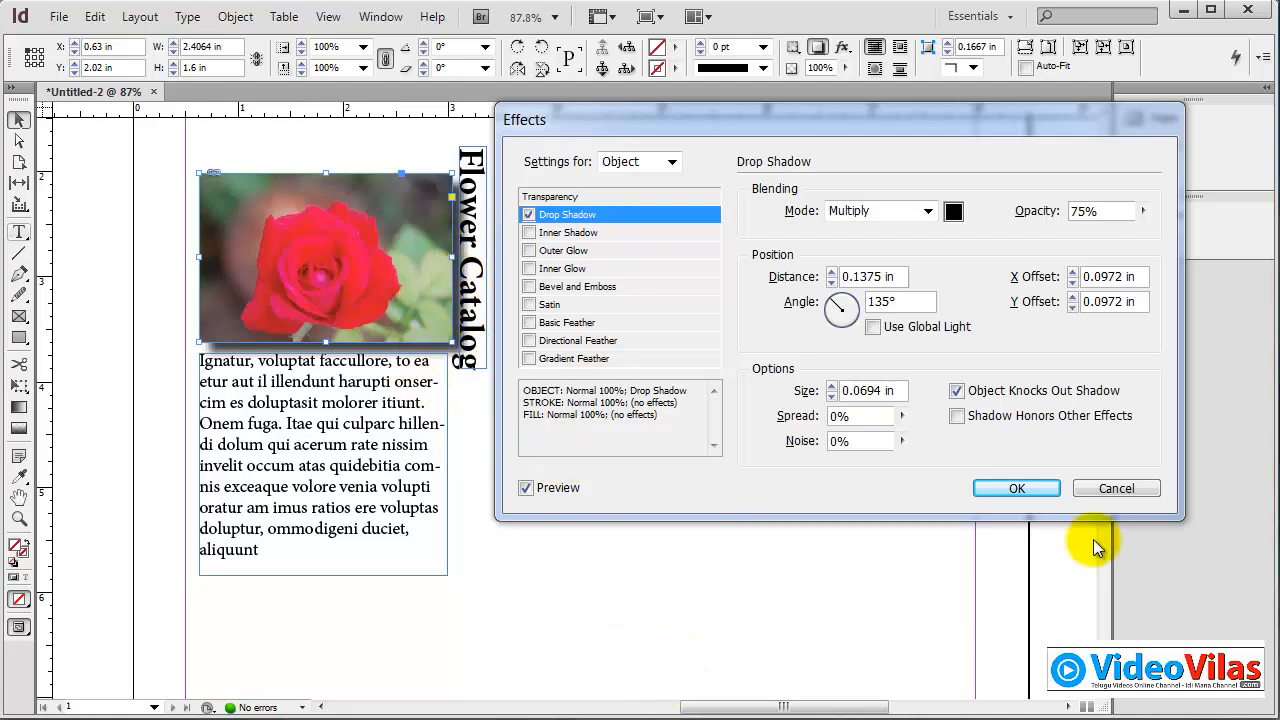
left_click(1055, 489)
left_click(643, 323)
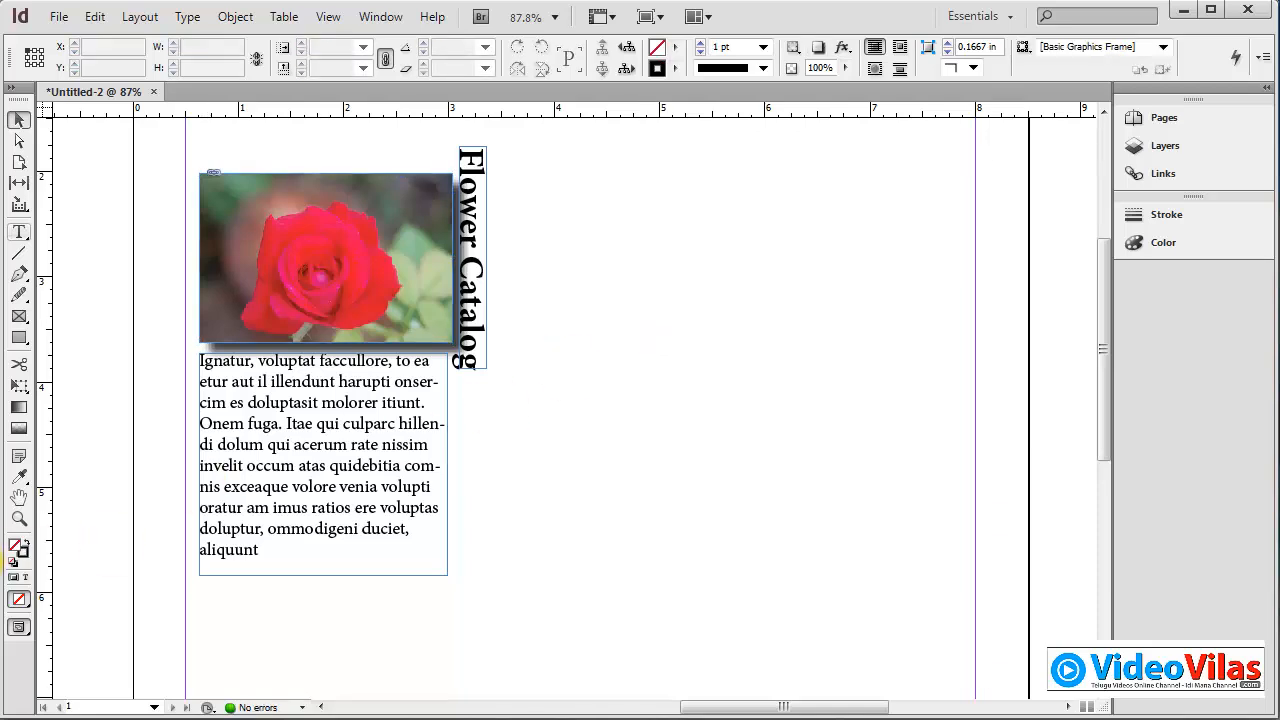
Step: Switch the screen mode to Preview and move the rose photo to about X 0.58 in, Y 1.96 in
left_click(18, 627)
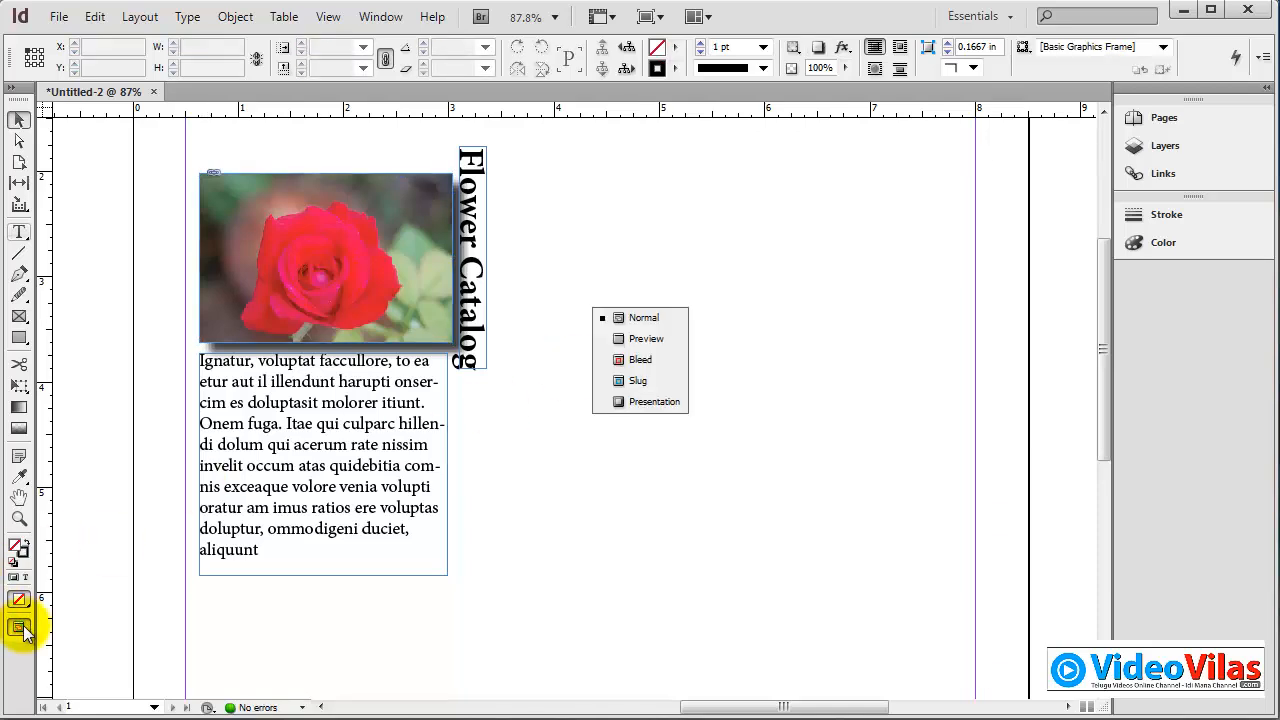
left_click(625, 340)
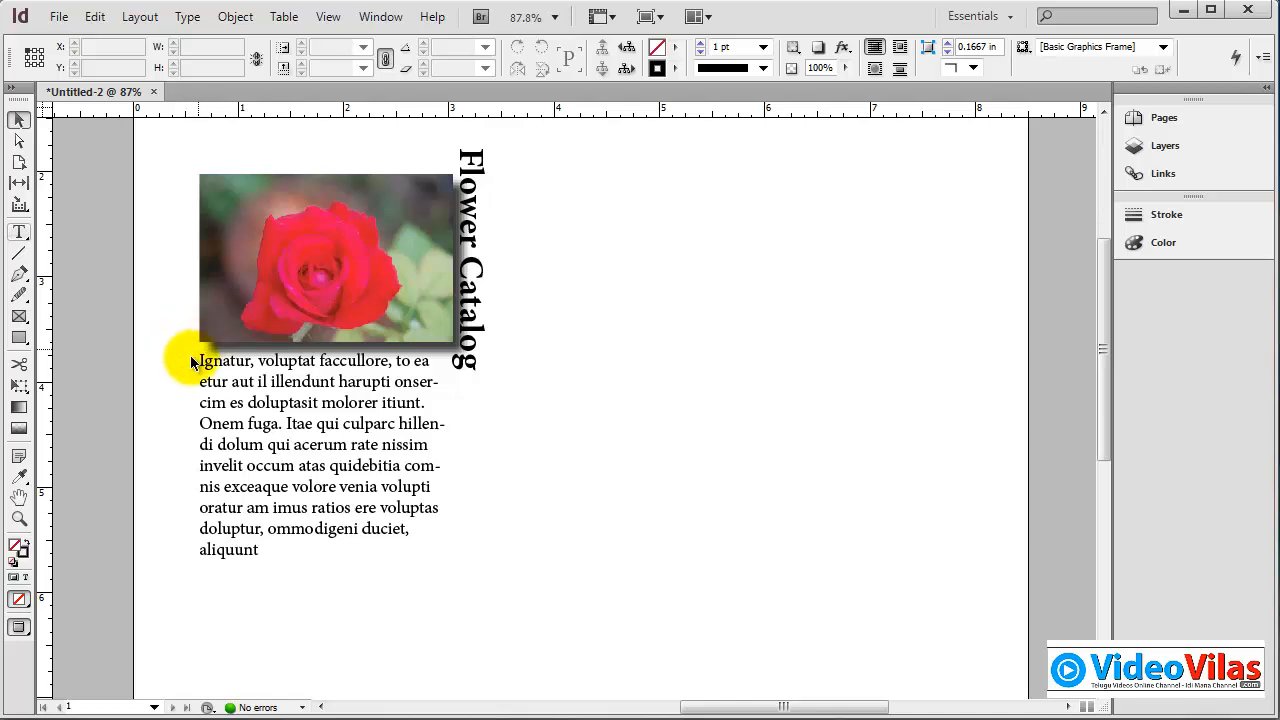
left_click(421, 243)
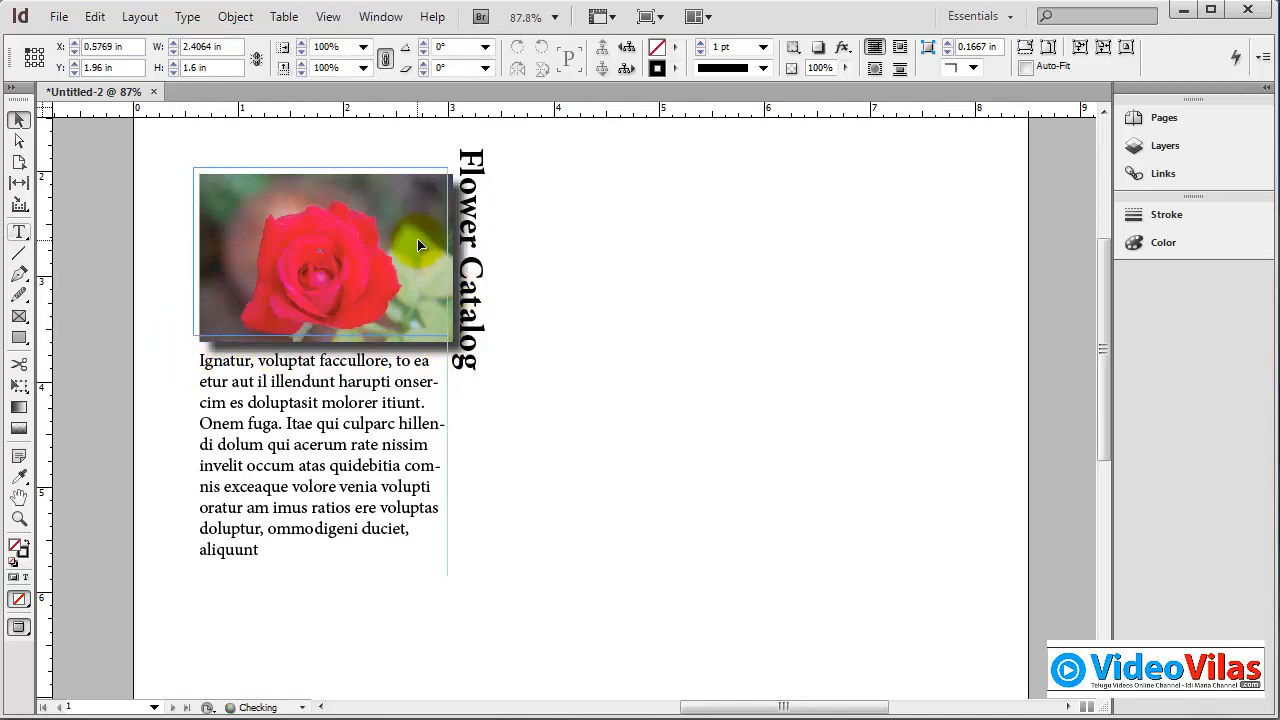
left_click(589, 227)
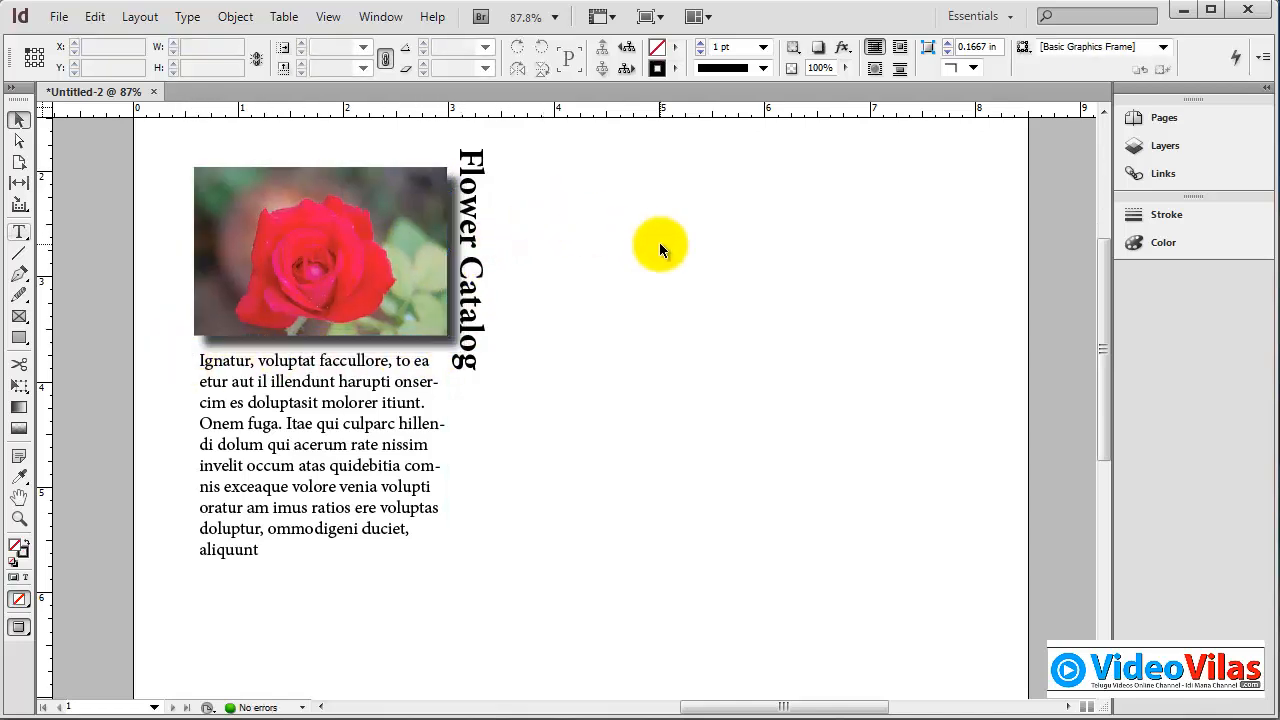
Step: Move the catalog layout to the page's upper-left corner and duplicate it at about X 4.94, Y 3.02 in and X 1.18, Y 6.6 in
scroll(619, 306, "down", 3)
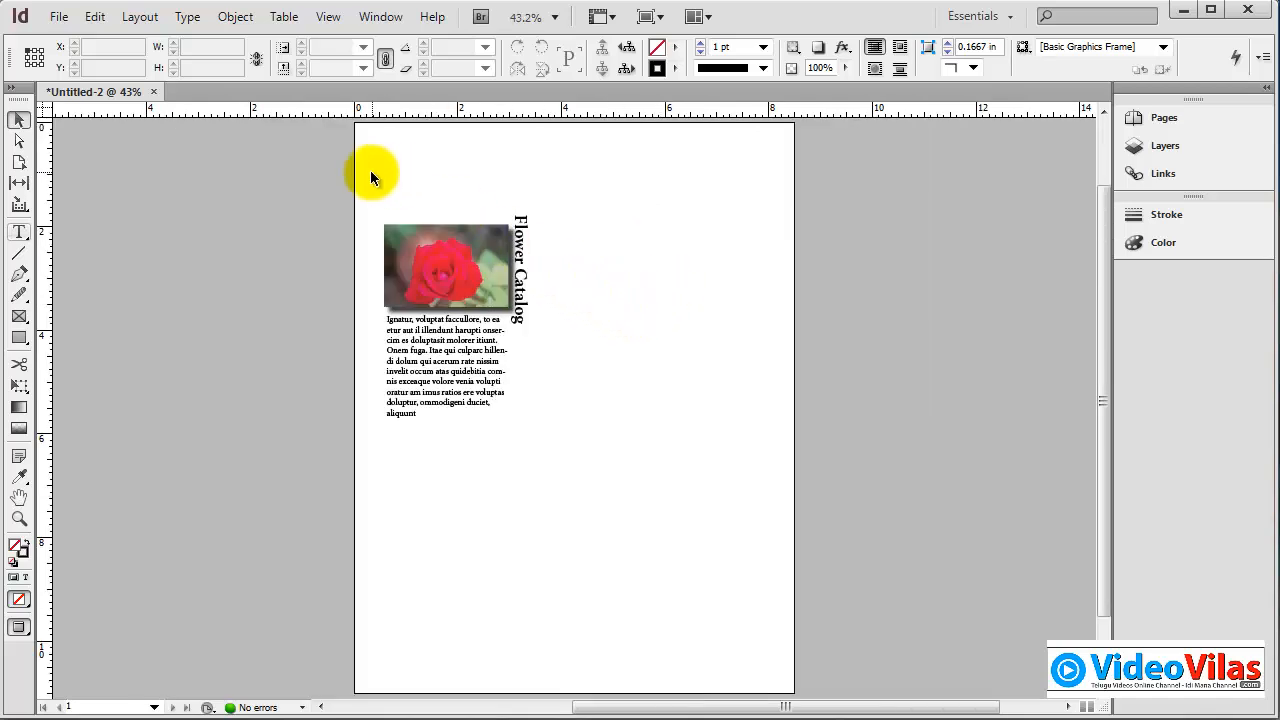
left_click_drag(370, 177, 543, 471)
left_click_drag(500, 325, 697, 434)
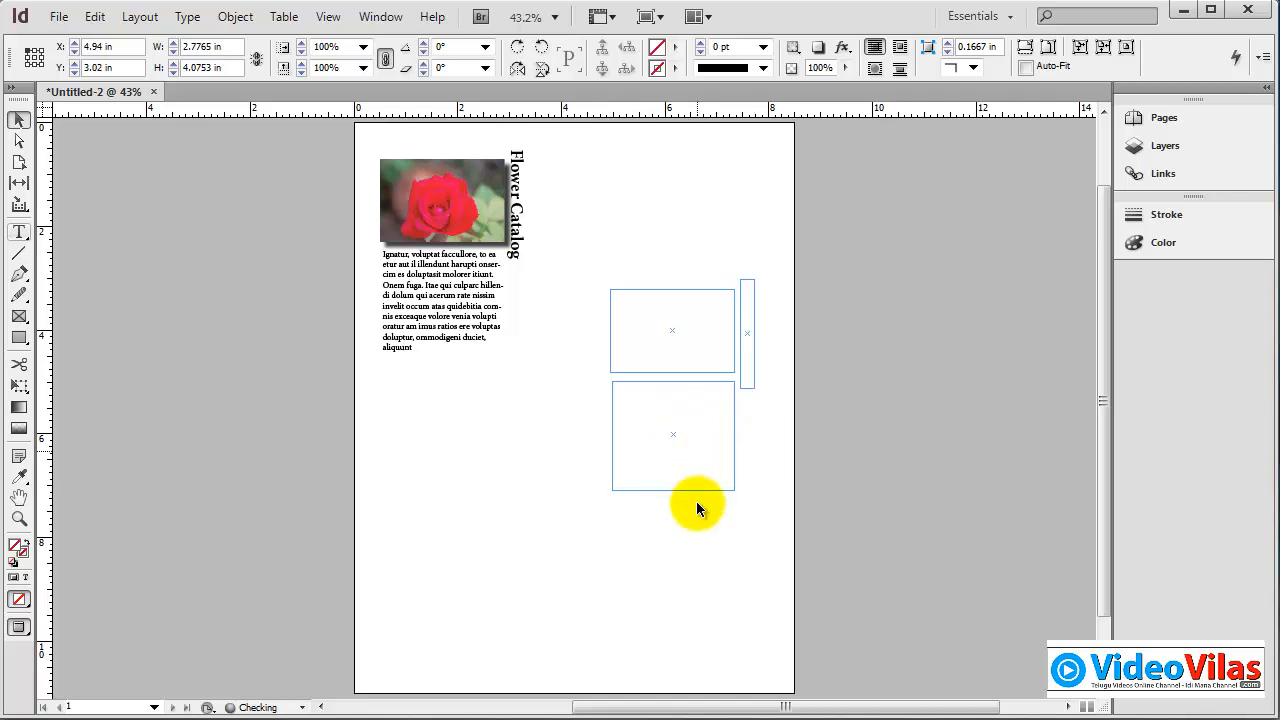
left_click_drag(696, 508, 696, 508)
left_click_drag(640, 465, 486, 614)
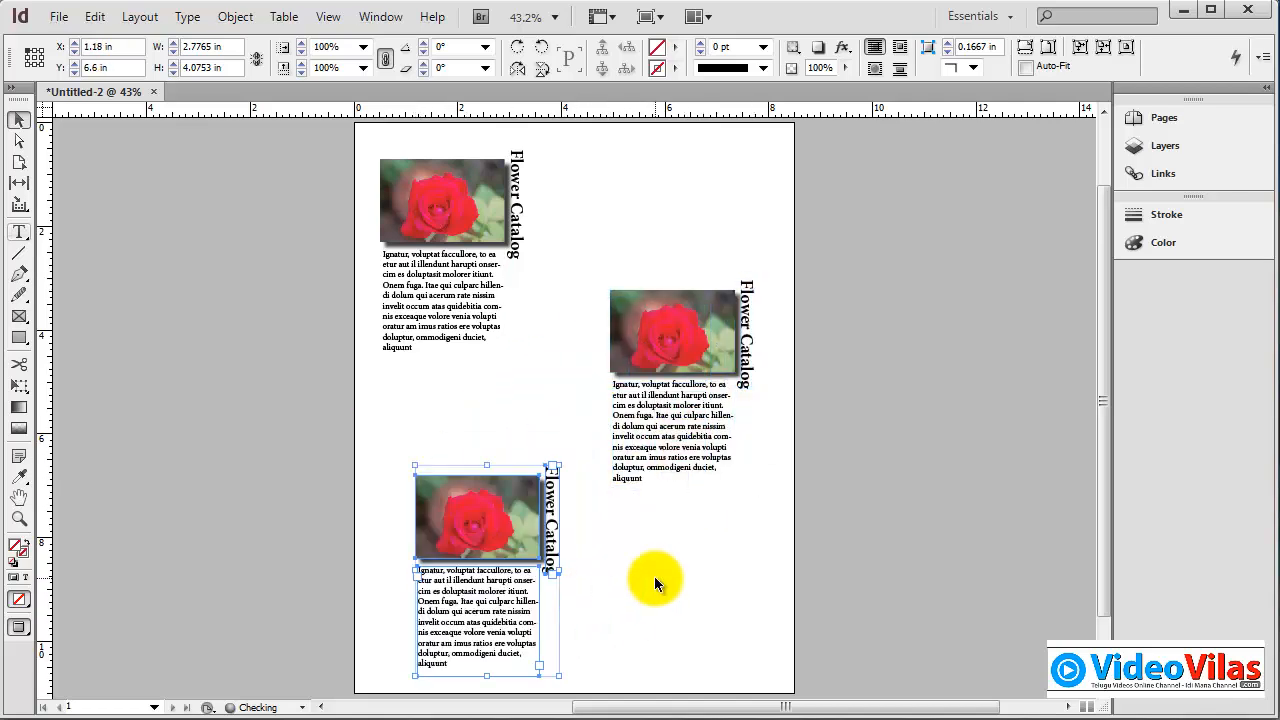
left_click(654, 576)
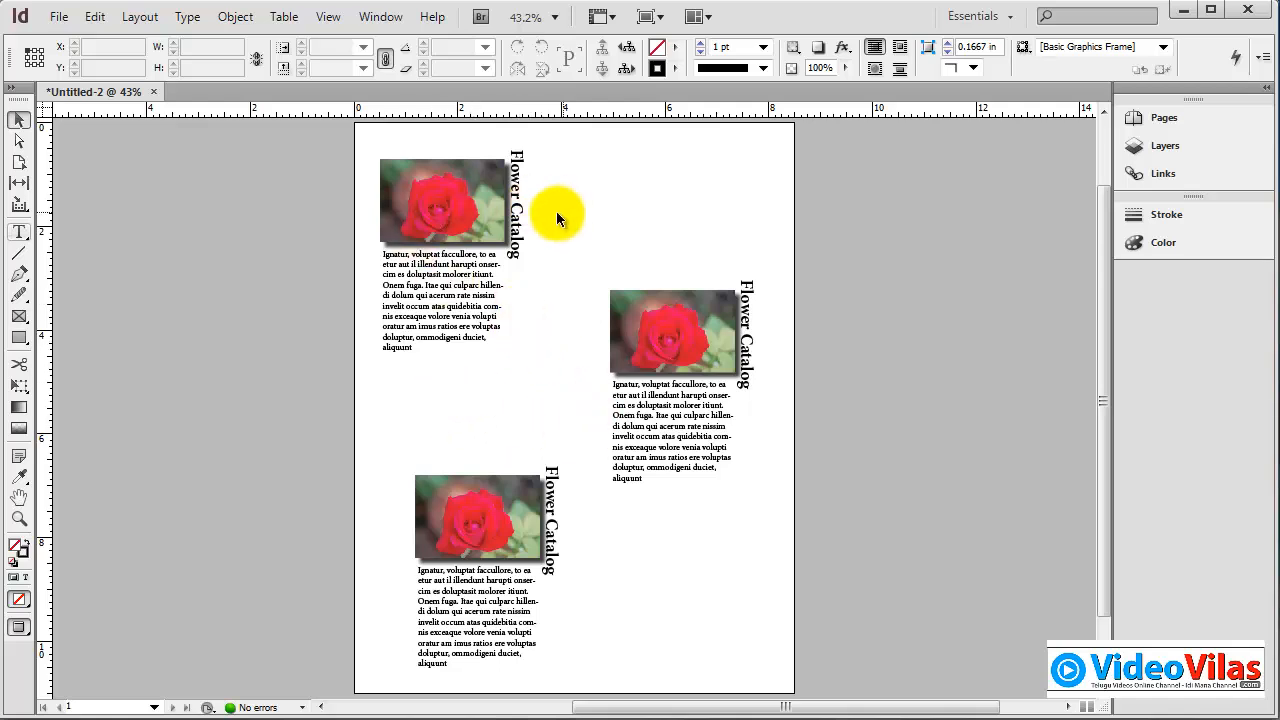
Step: Set the document's global light to an angle of about -54° and an altitude of about 47°, with the preview on
left_click(236, 17)
mouse_move(316, 430)
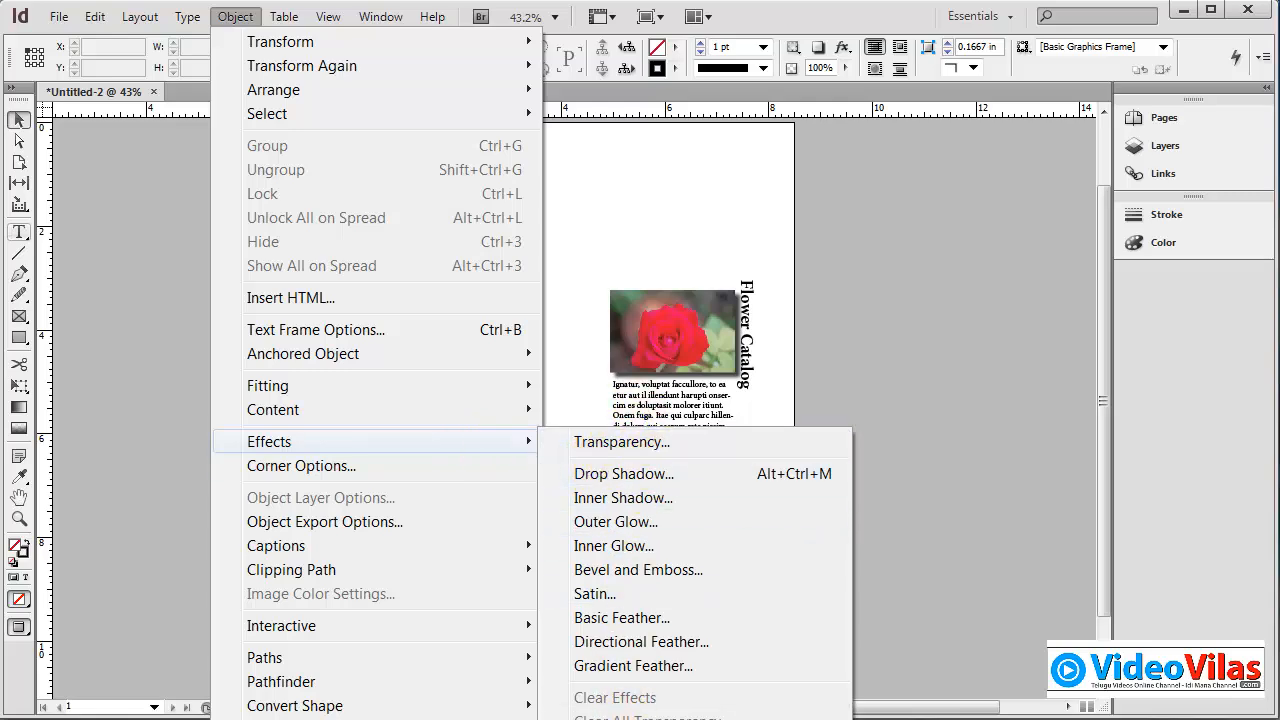
left_click(642, 719)
left_click_drag(489, 380, 914, 168)
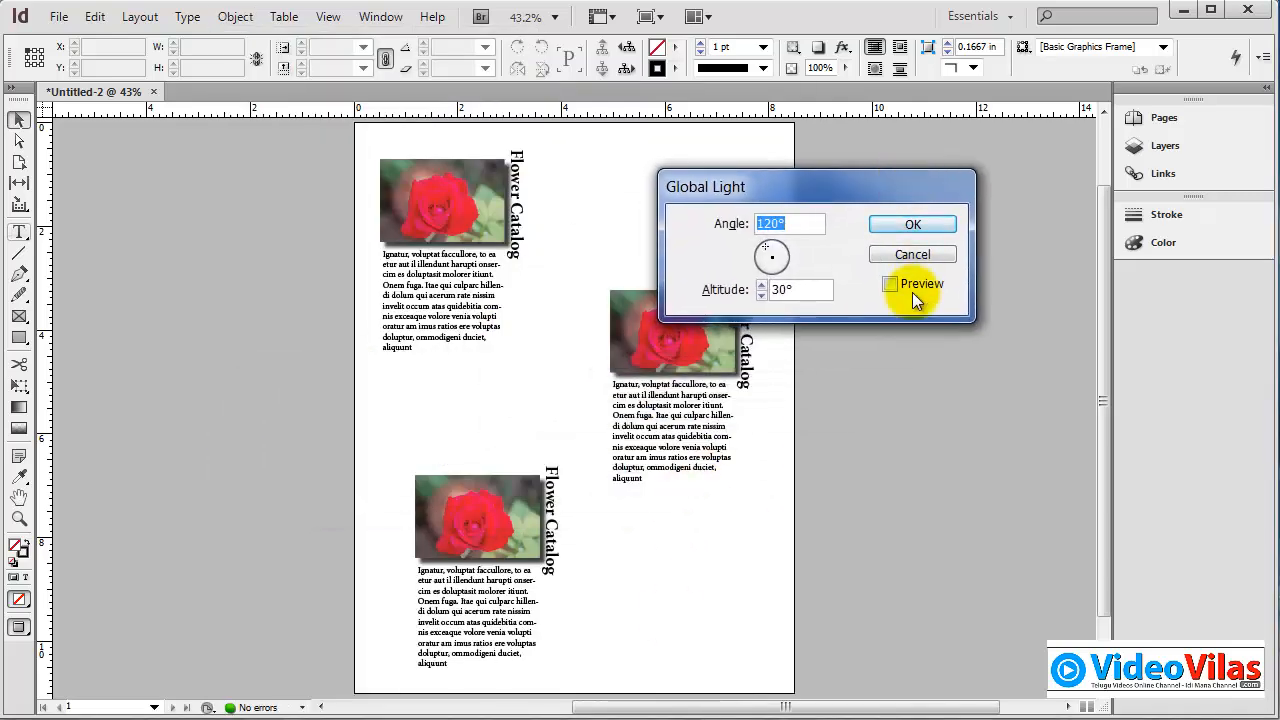
left_click(889, 284)
left_click_drag(766, 254, 762, 280)
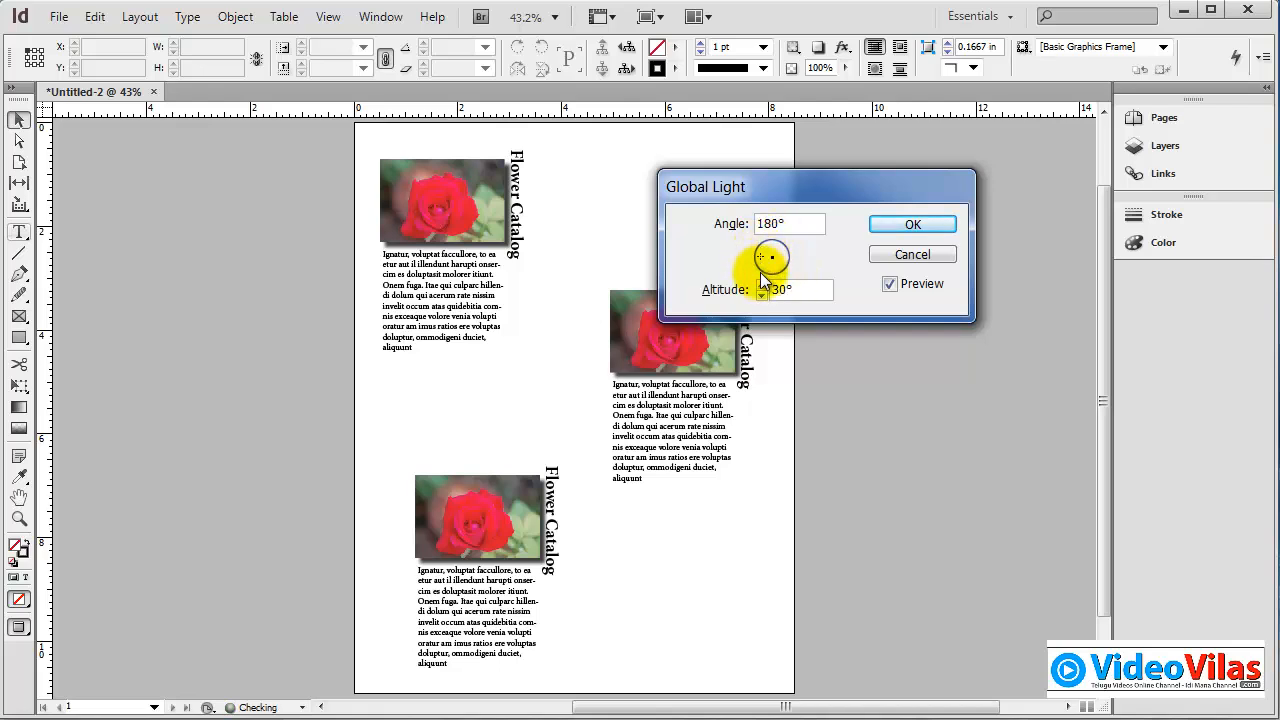
left_click(885, 227)
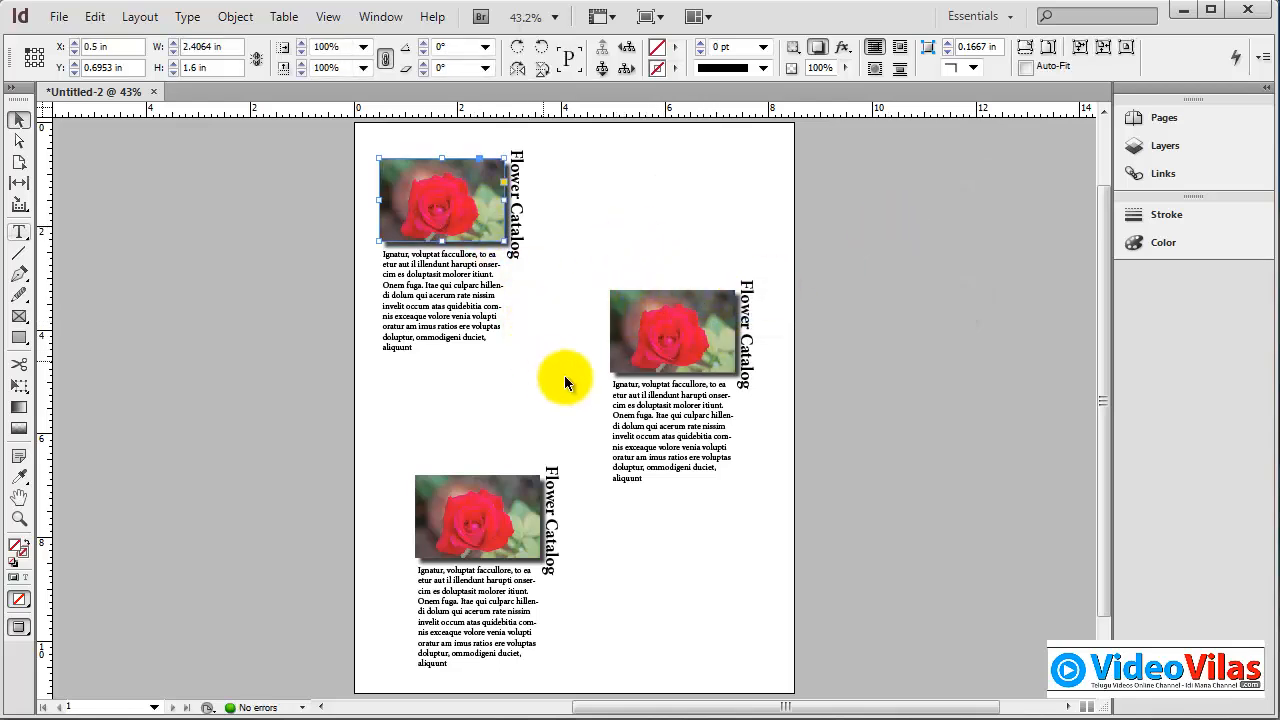
Step: Select all three rose photos and change the direction of the global light, and deselect the photos
left_click(645, 348, "shift")
left_click(527, 500, "shift")
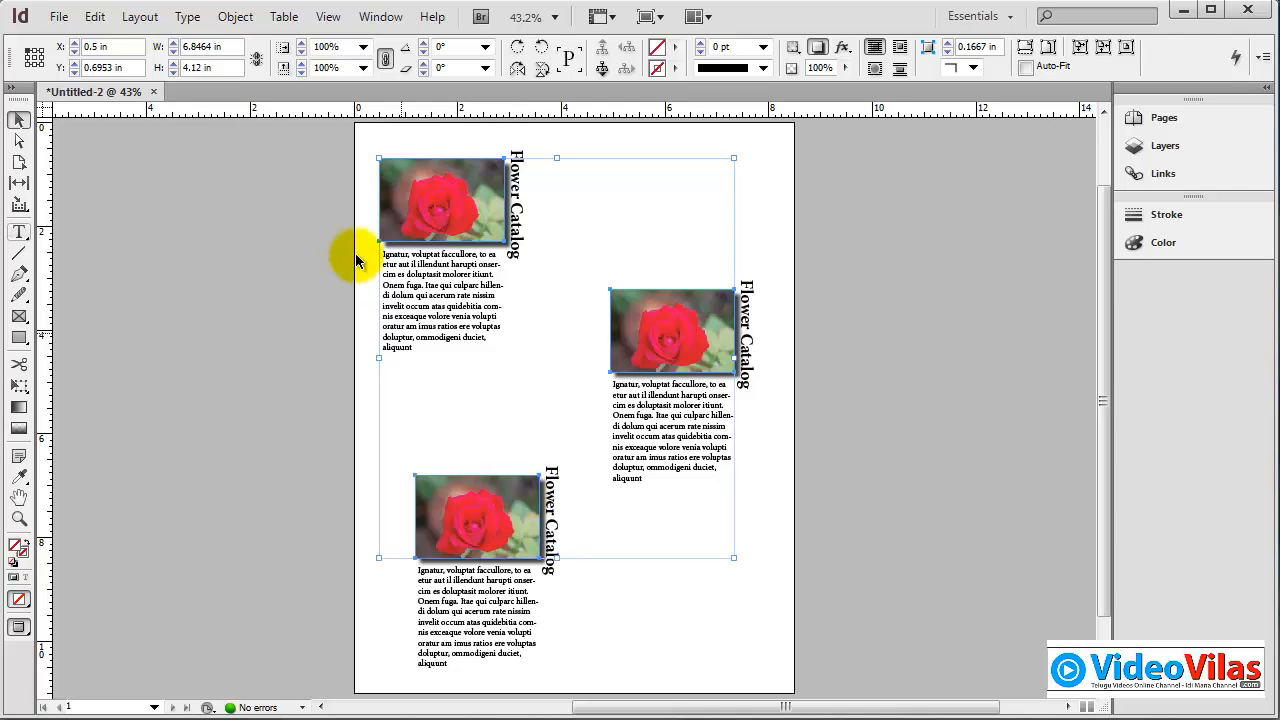
left_click(236, 16)
mouse_move(351, 447)
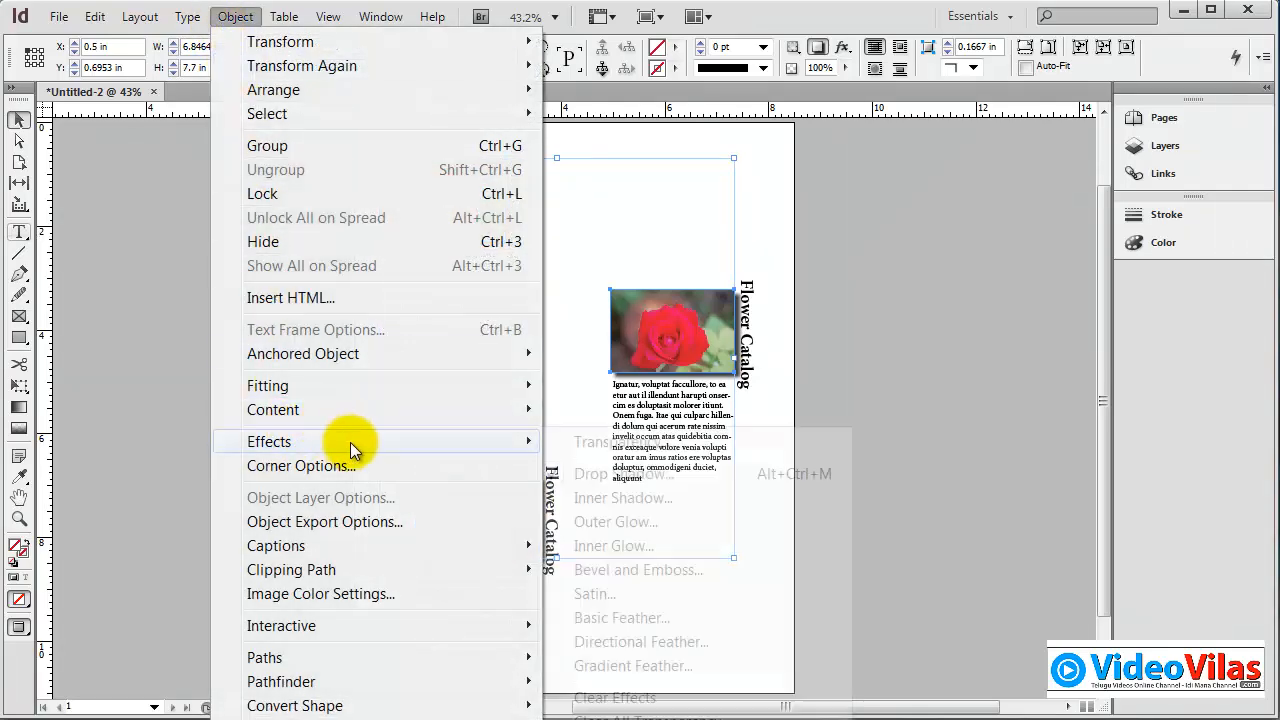
left_click(594, 719)
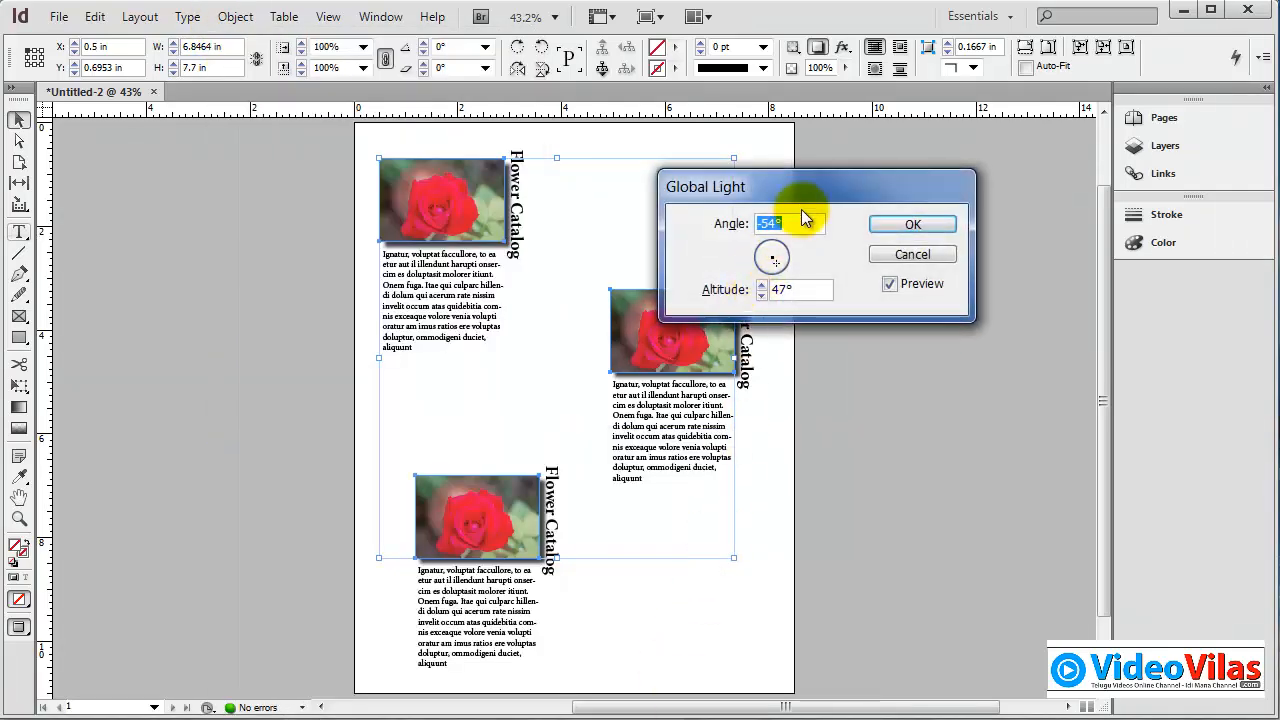
left_click_drag(802, 172, 894, 162)
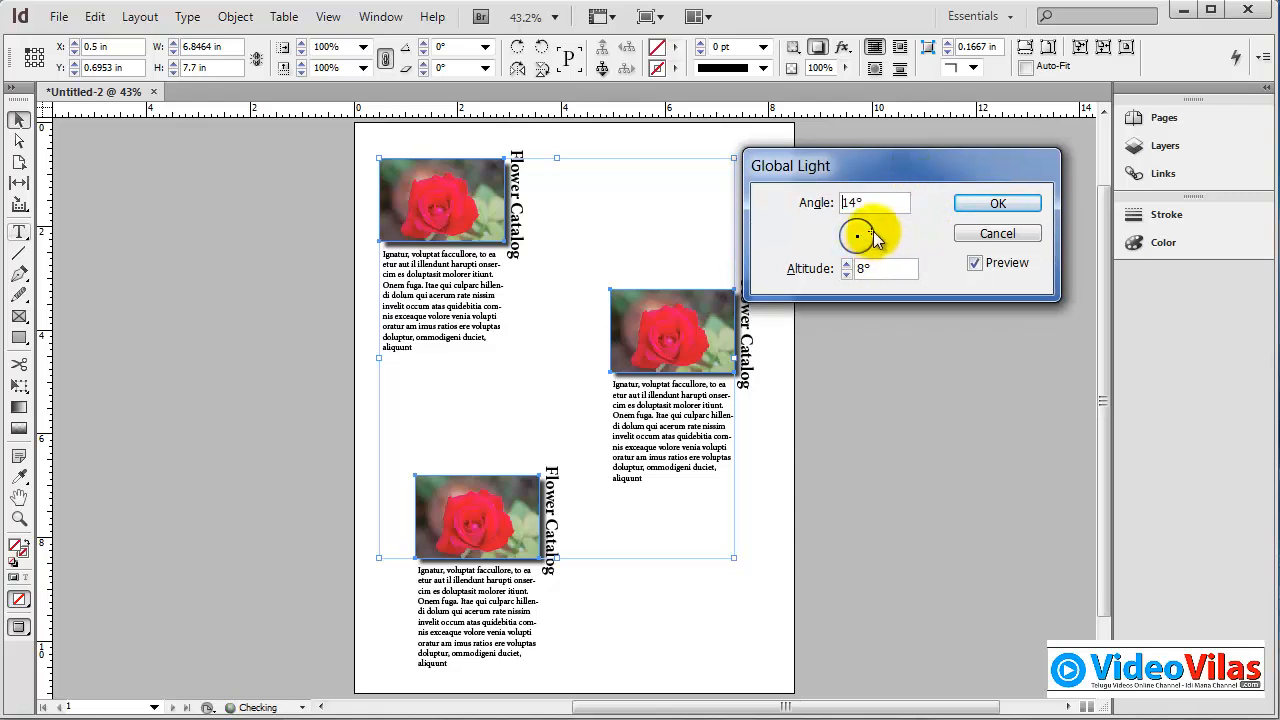
left_click_drag(856, 229, 870, 263)
left_click(984, 204)
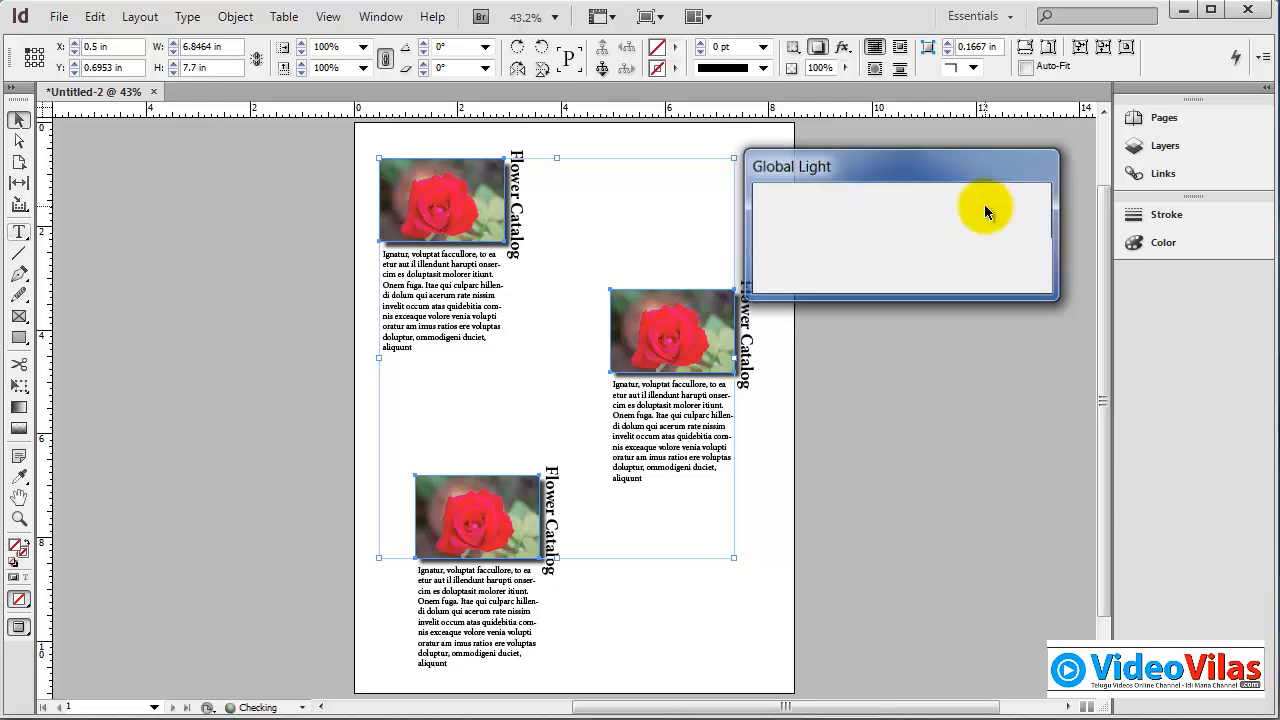
left_click(704, 147)
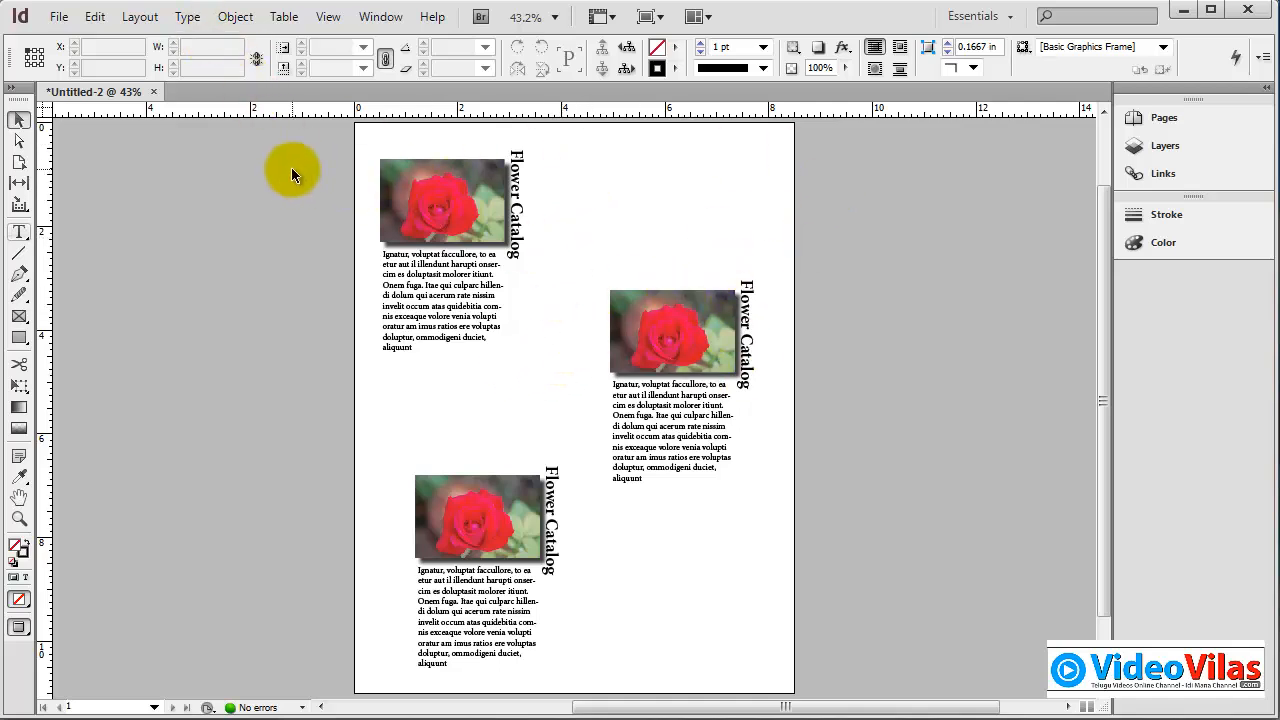
Step: Delete everything on the page and draw a rectangle about 2.3 by 1.64 in at about X 1.4 in, Y 1.78 in
key("ctrl+a")
key("Delete")
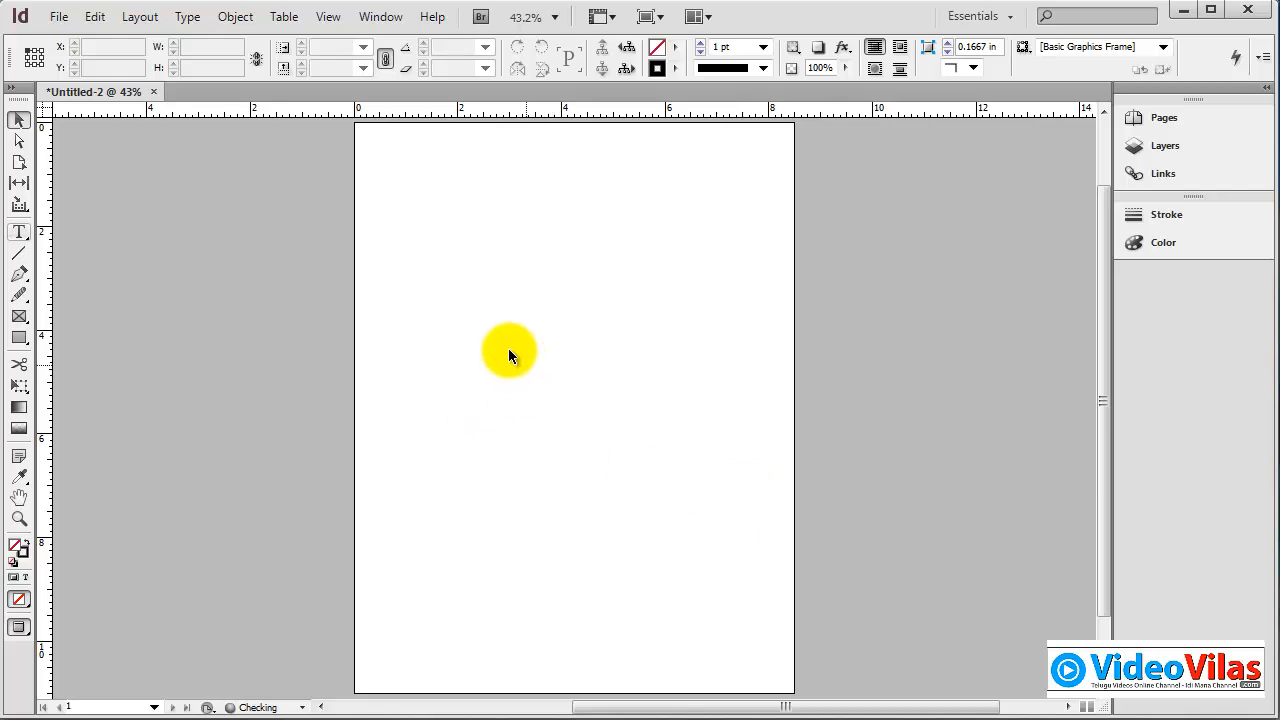
key("ctrl+space")
left_click_drag(322, 183, 889, 599)
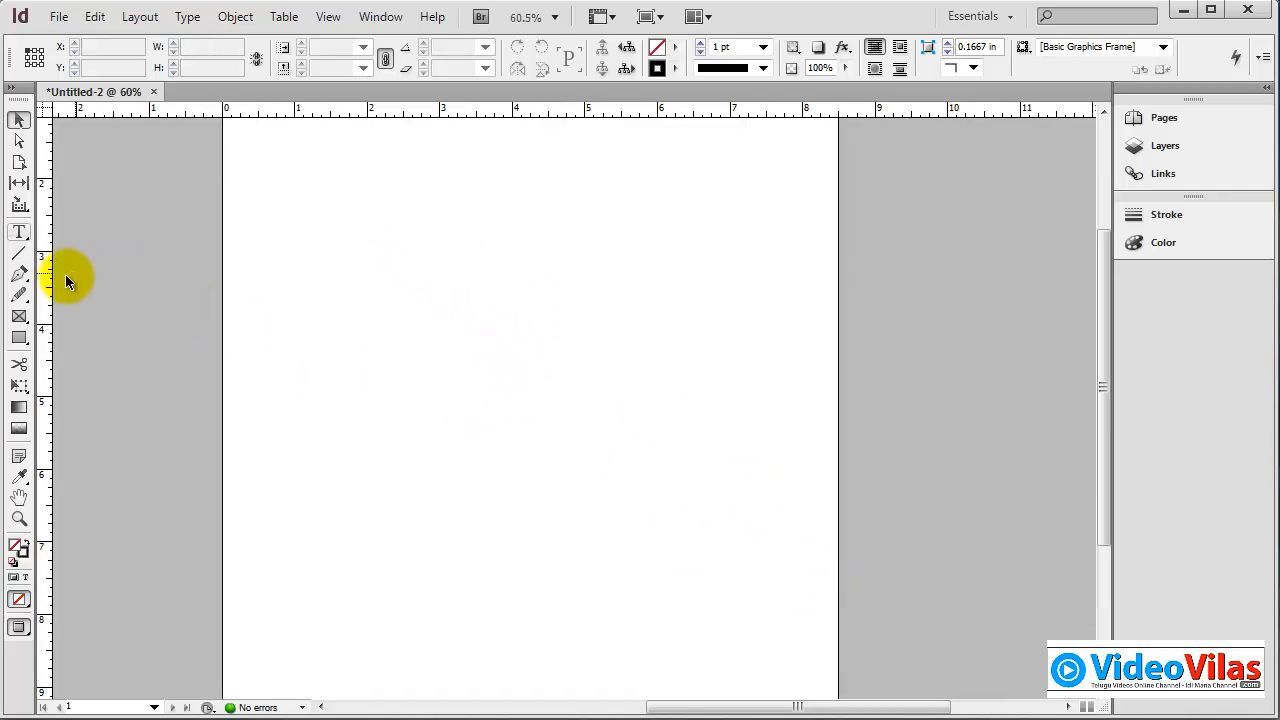
left_click(19, 337)
mouse_move(322, 162)
left_mouse_down()
mouse_move(440, 265)
mouse_move(490, 281)
left_mouse_up()
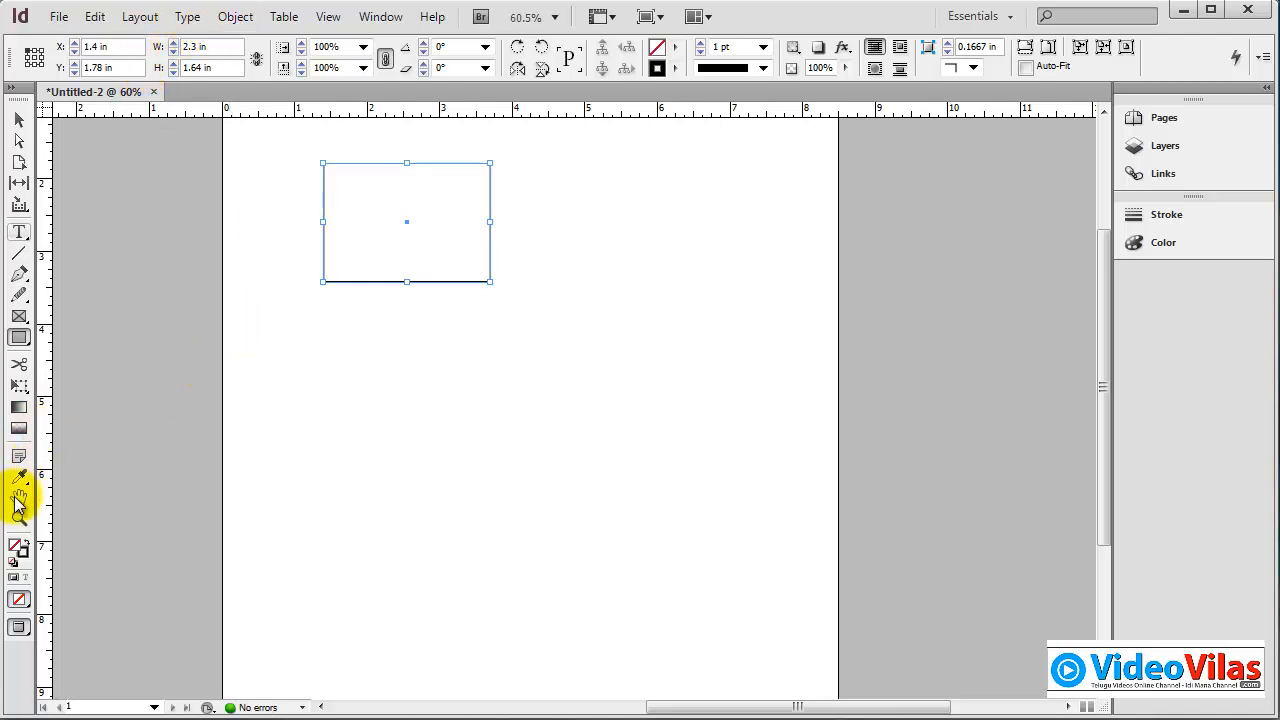
Step: Apply a drop shadow to the rectangle with Multiply blending at 75% opacity, using the global light at an angle of -114°
left_click(236, 17)
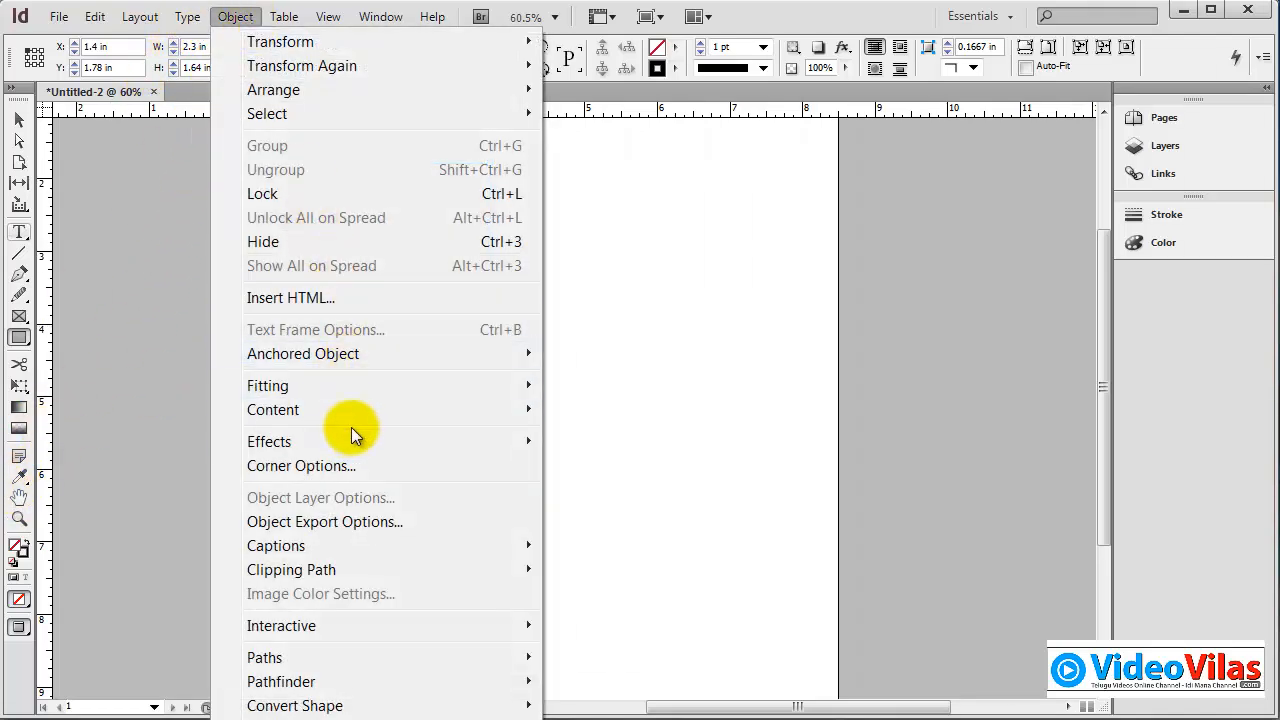
mouse_move(529, 446)
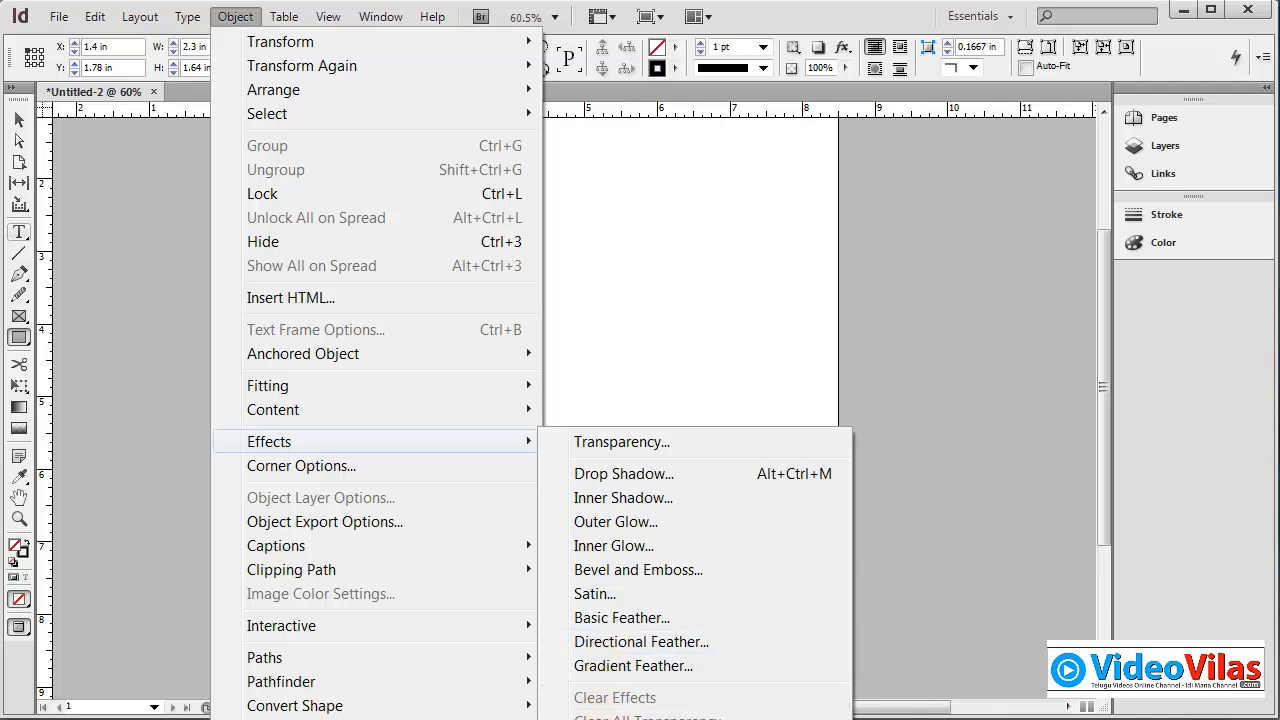
left_click(641, 474)
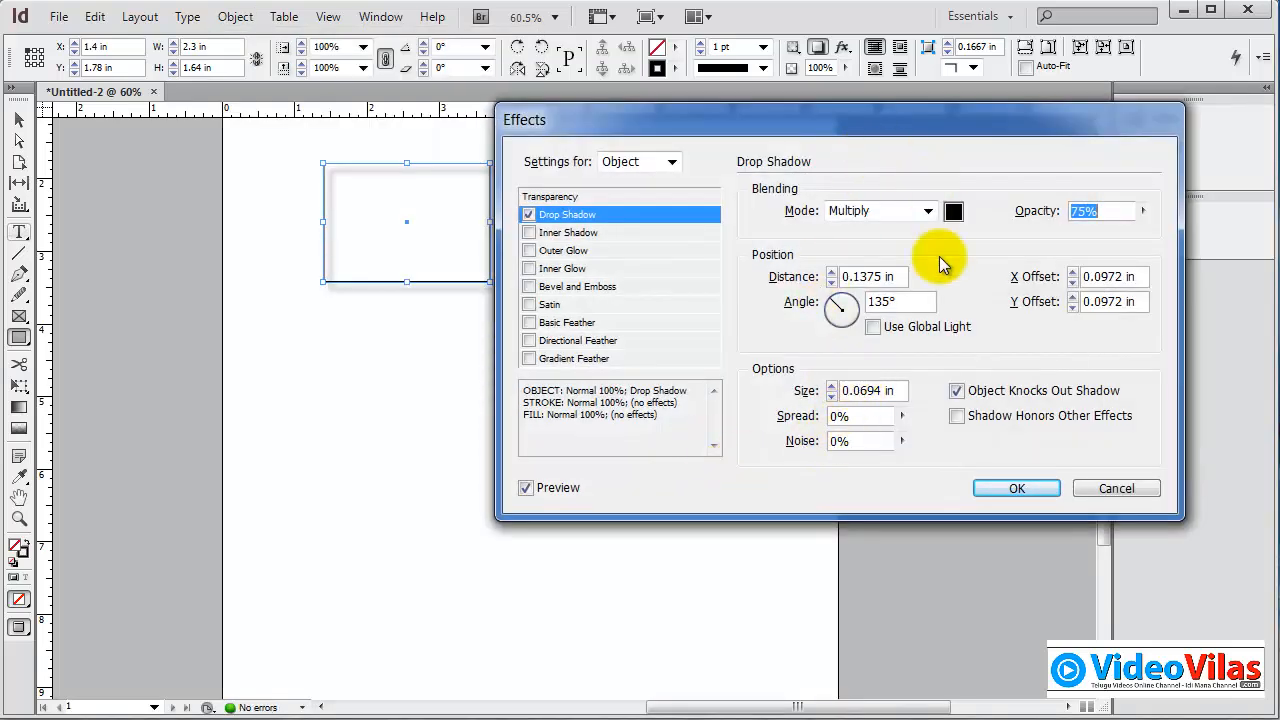
left_click(880, 327)
left_click_drag(867, 125, 943, 113)
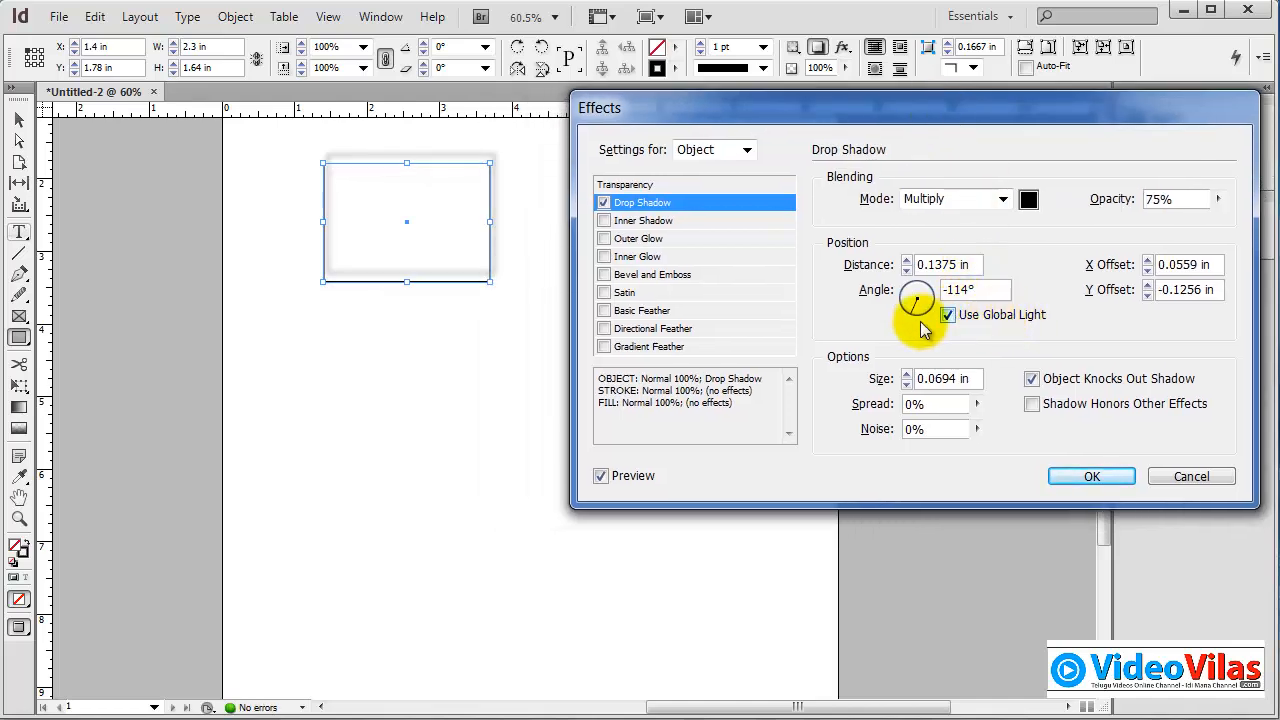
left_click(1088, 476)
left_click(18, 119)
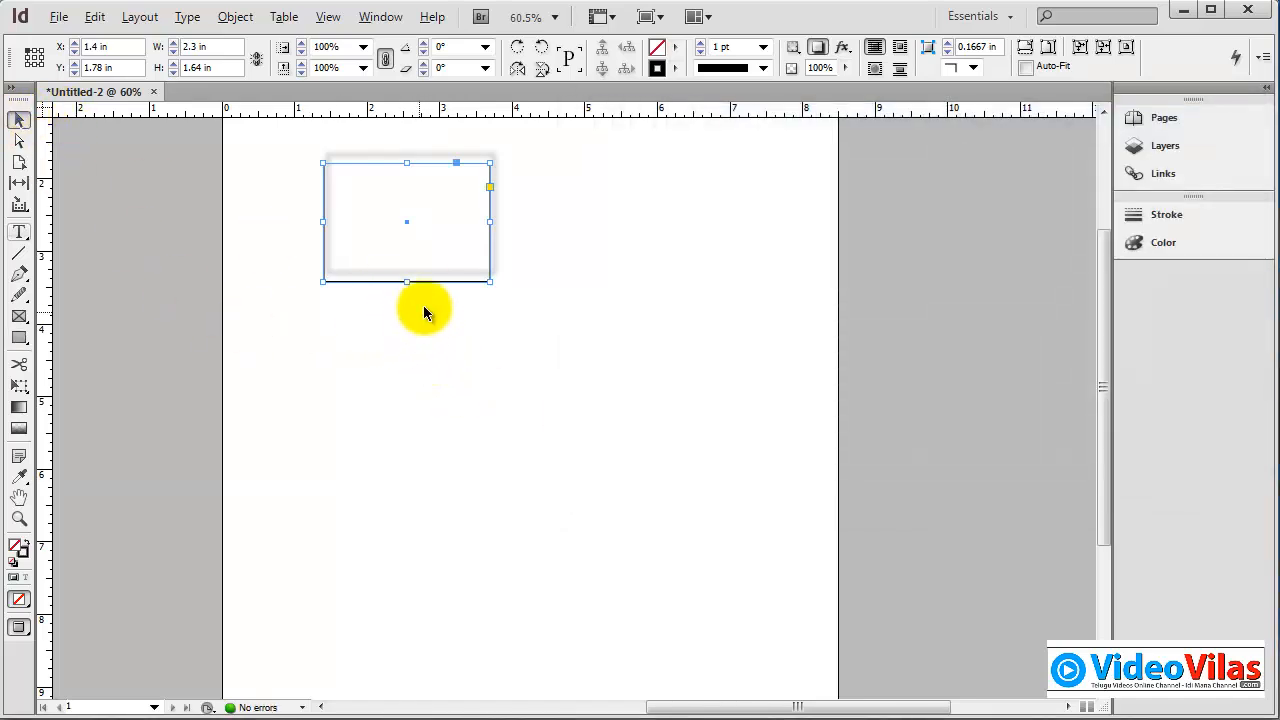
Step: Place three copies of the shadowed rectangle around the page, the last at about X 4.5 in, Y 5.56 in, and deselect them
left_click_drag(433, 288, 620, 352)
left_click(514, 434)
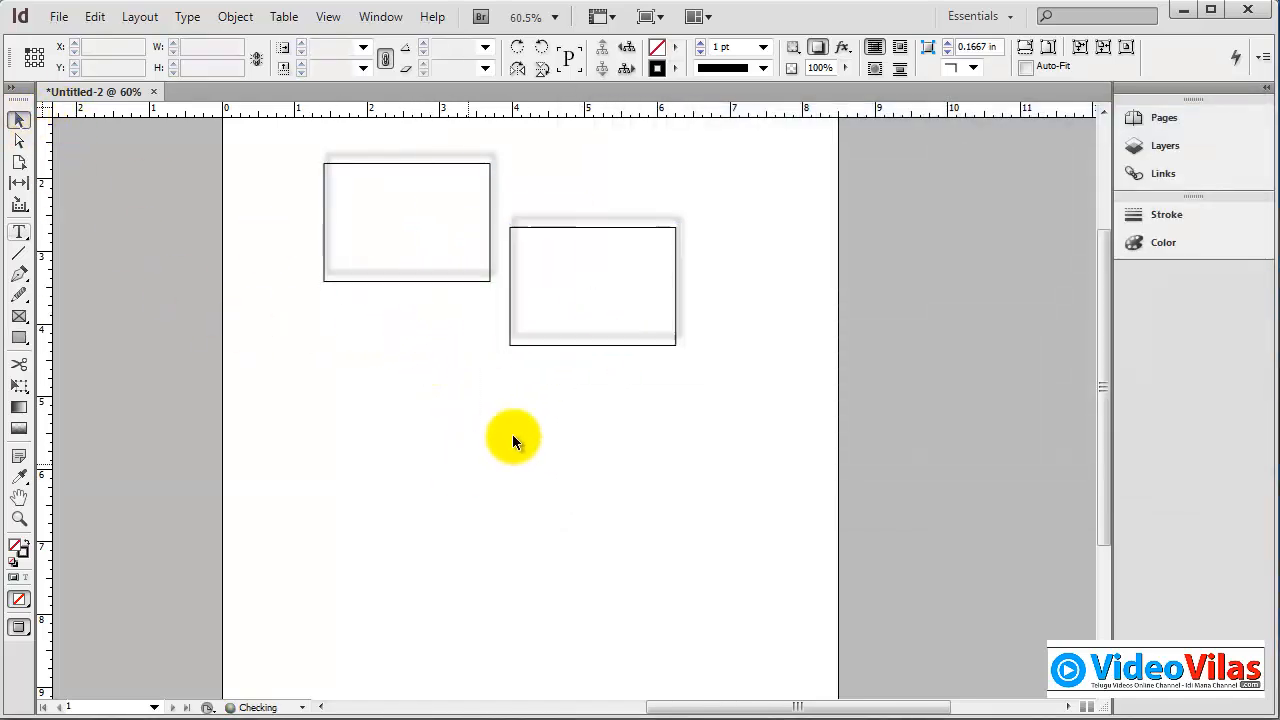
left_click_drag(367, 459, 367, 459)
left_click_drag(526, 344, 650, 564)
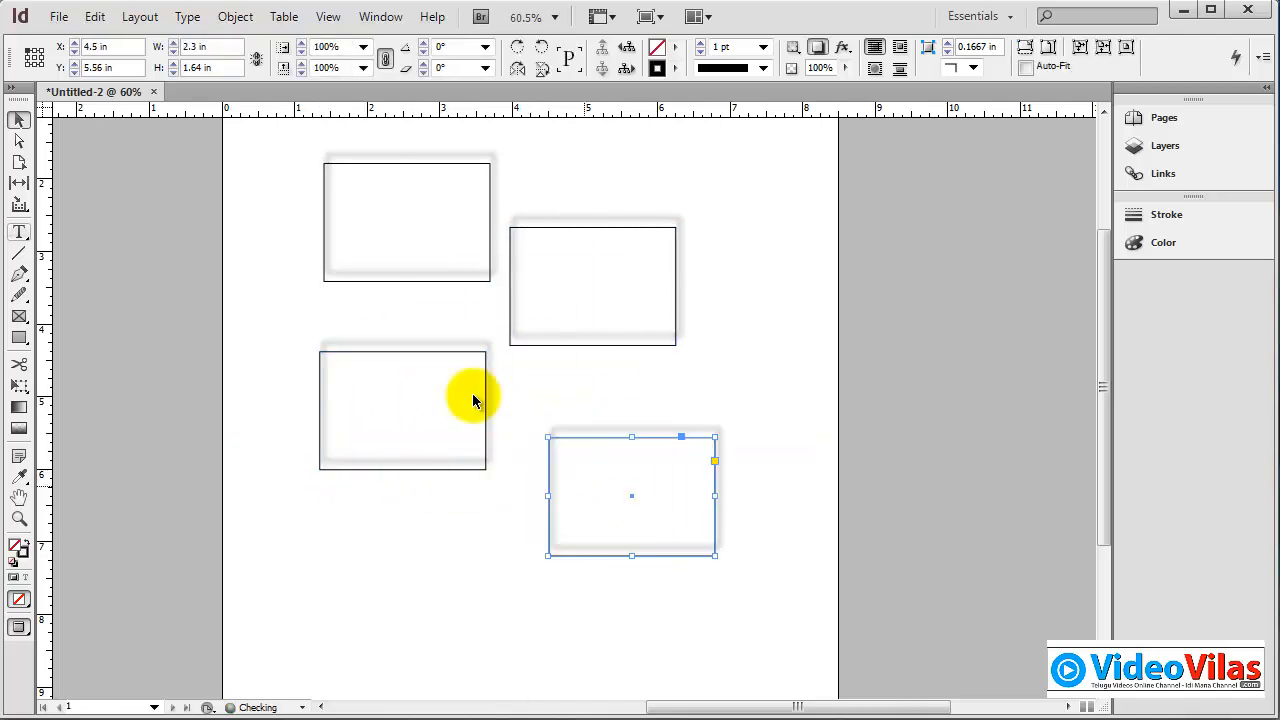
left_click(253, 258)
Step: With nothing selected, adjust the direction of the document's global light for all four rectangles' shadows, with the preview on
left_click(237, 18)
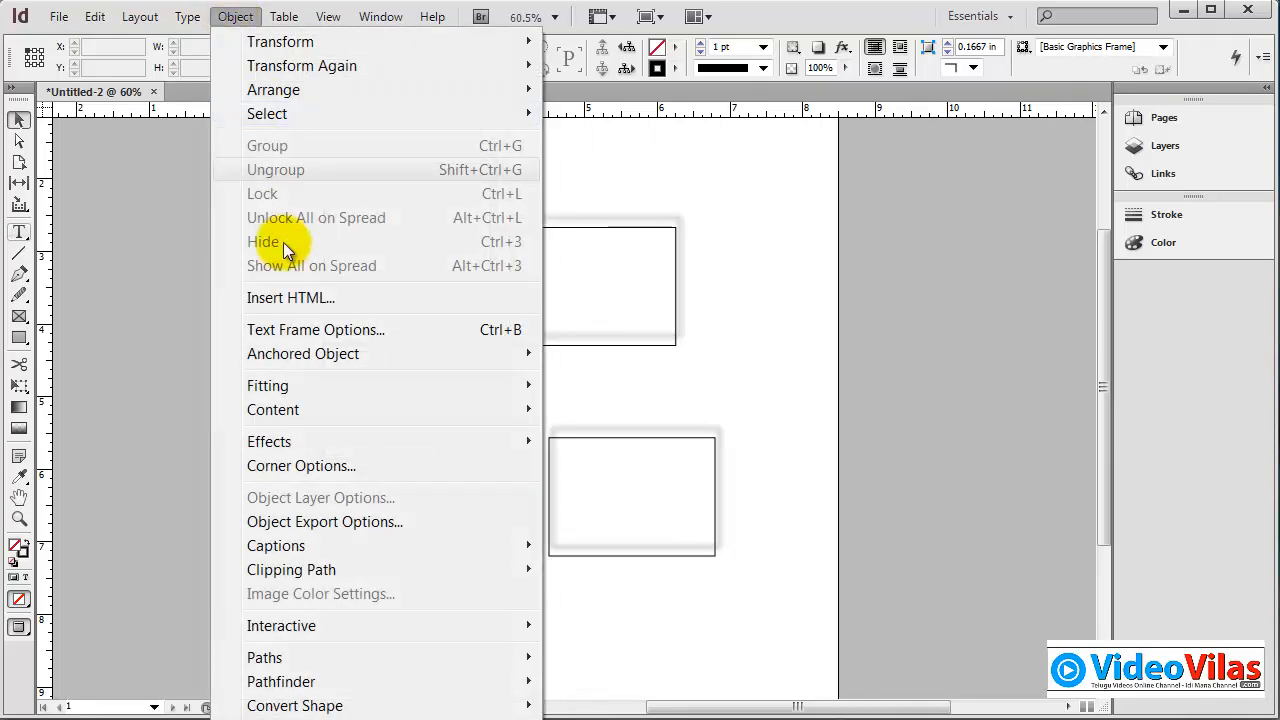
mouse_move(313, 413)
mouse_move(323, 437)
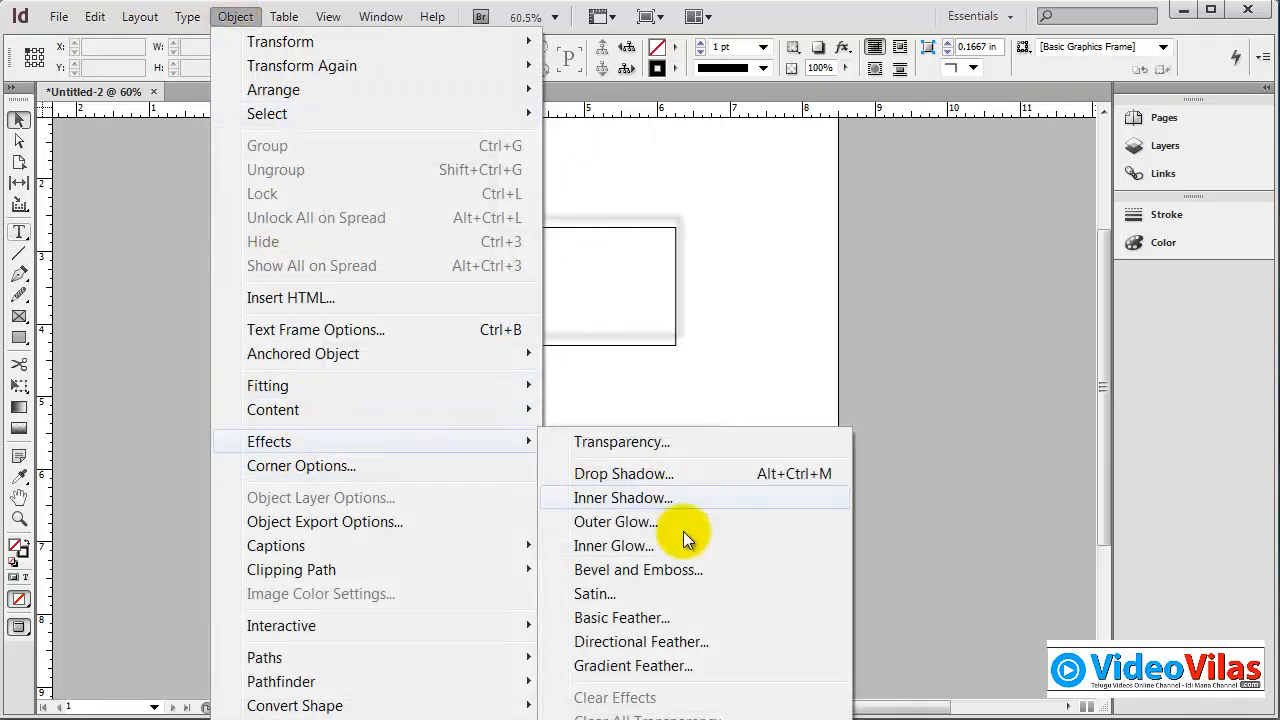
left_click(680, 719)
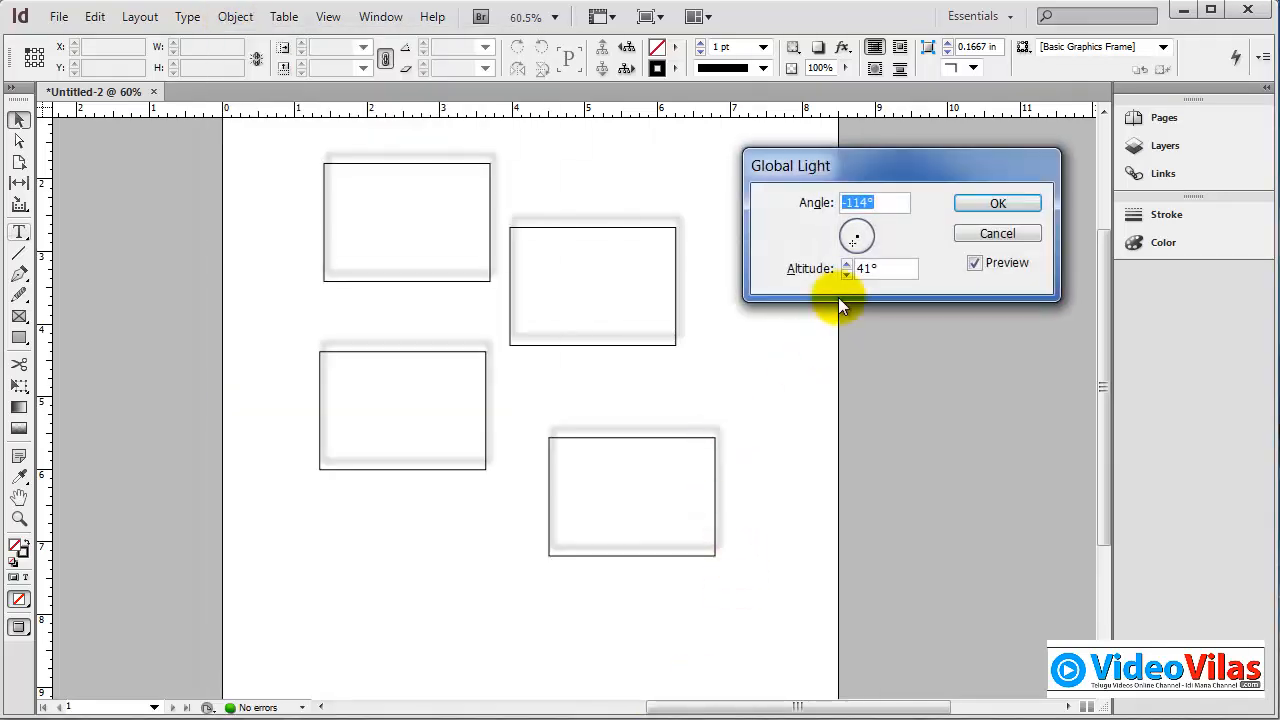
mouse_move(863, 246)
left_mouse_down()
mouse_move(872, 253)
mouse_move(848, 255)
left_mouse_up()
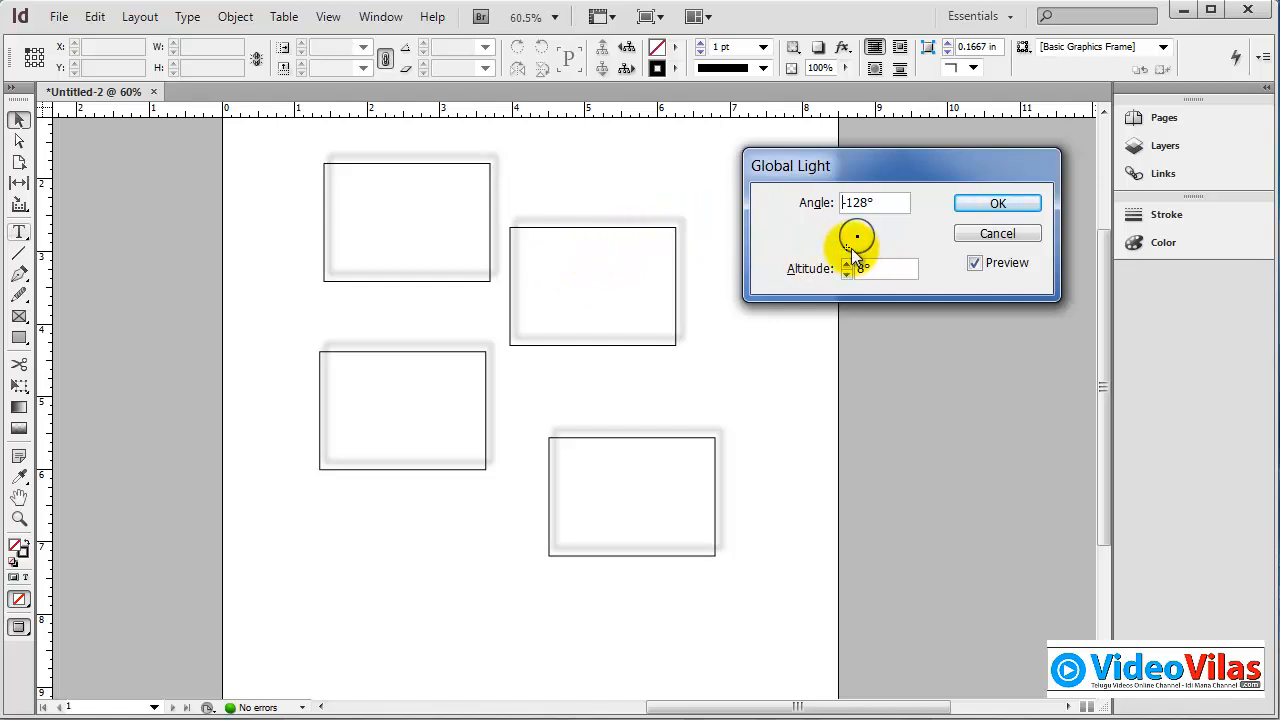
mouse_move(852, 256)
left_mouse_down()
mouse_move(871, 234)
mouse_move(865, 262)
mouse_move(851, 229)
mouse_move(858, 240)
left_mouse_up()
left_click(997, 203)
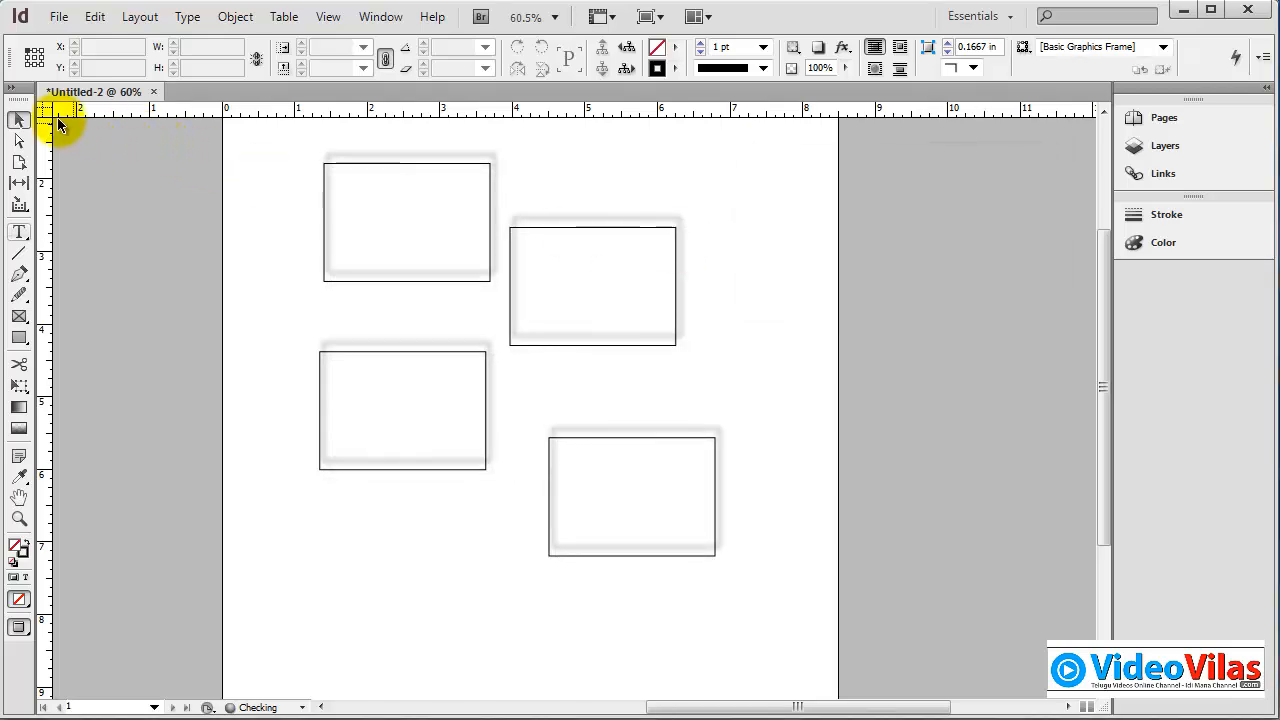
Step: Select all four shadowed rectangles and delete them from the page
left_click_drag(121, 157, 840, 677)
key("Delete")
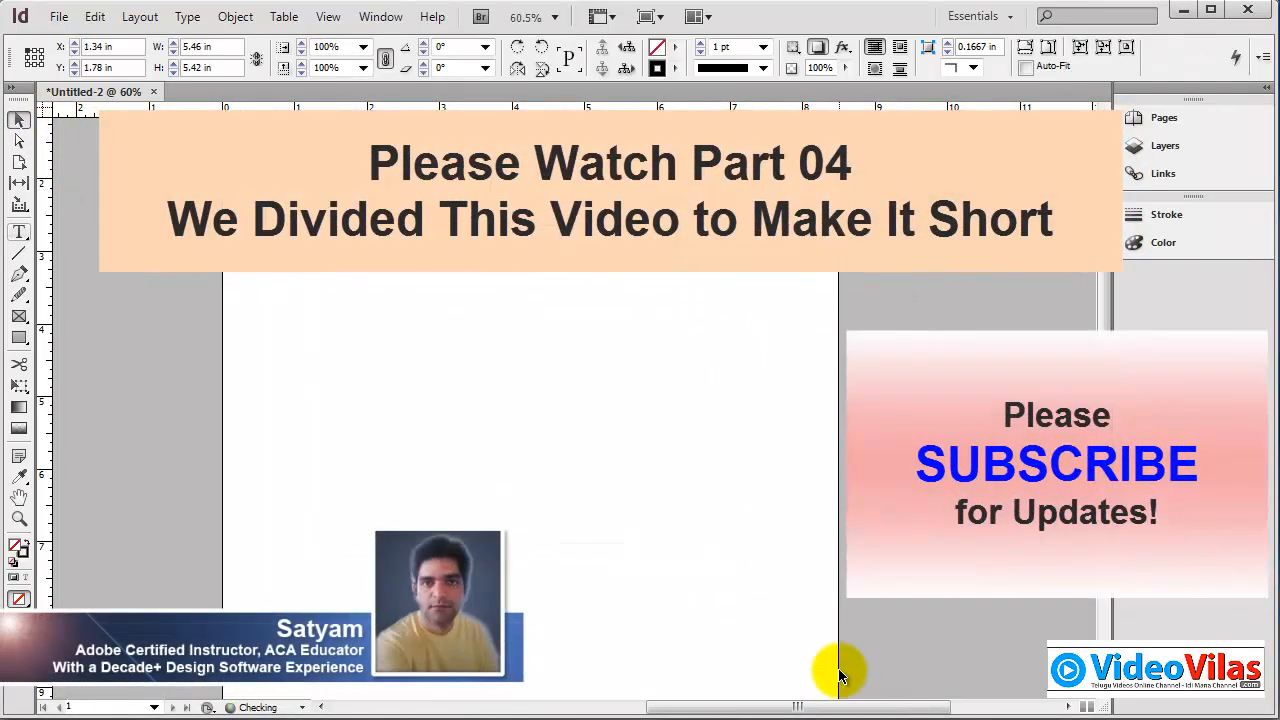
left_click(236, 17)
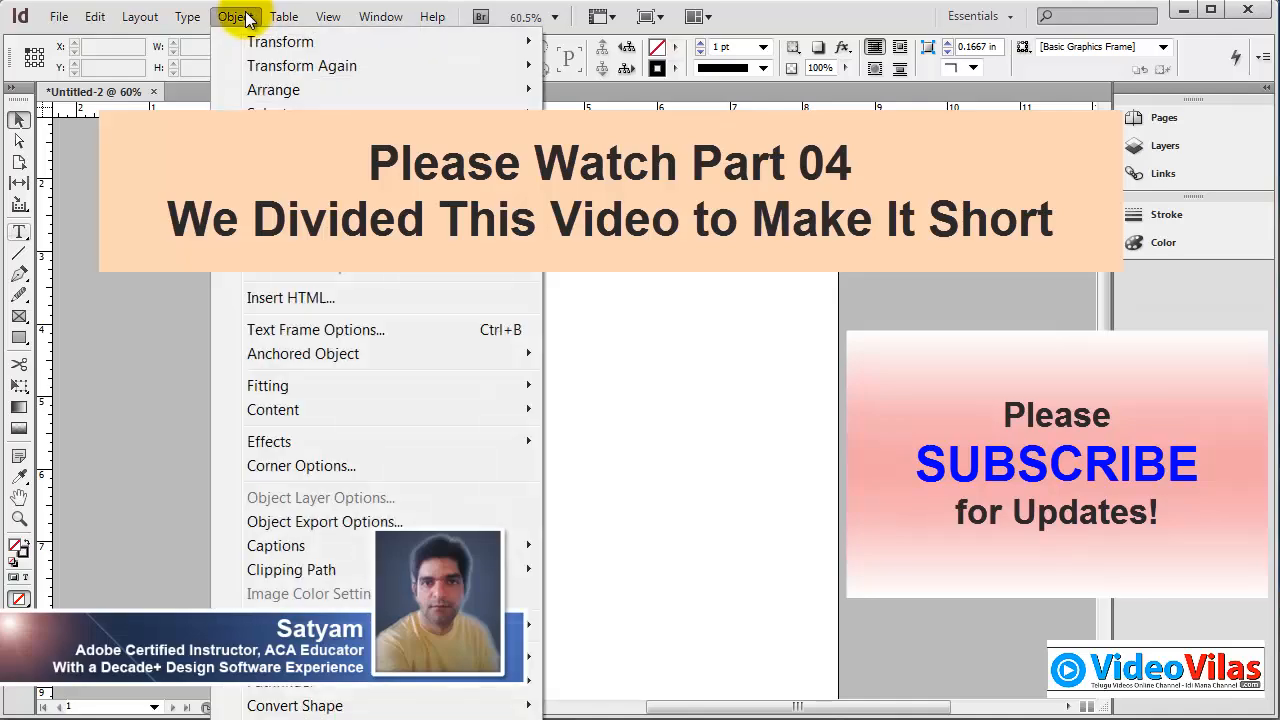
mouse_move(298, 455)
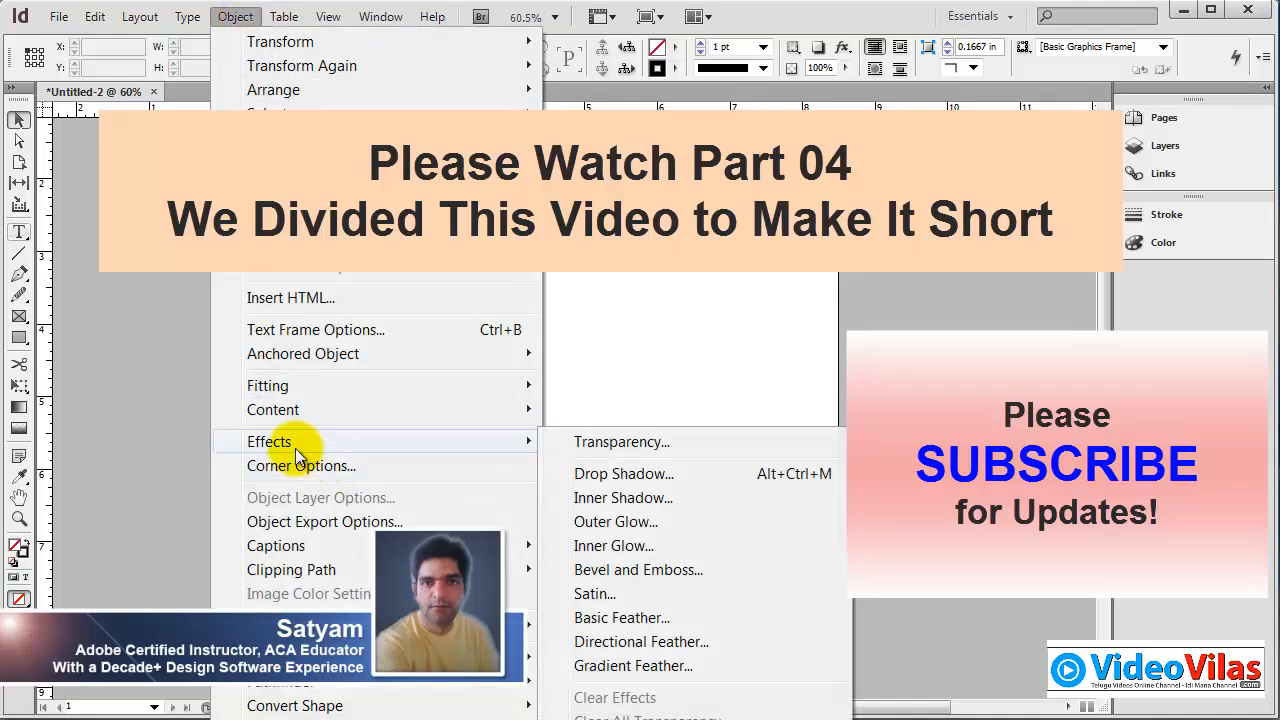